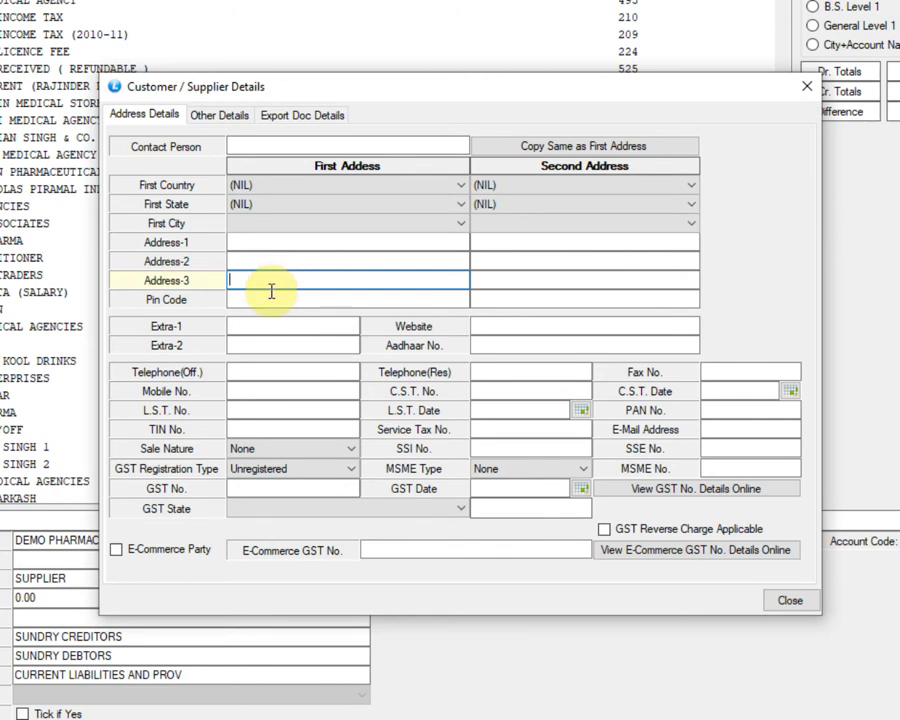
Examine the GST registration type, GST number, GST state and sale nature fields and their options in the supplier's address details.
left_click(297, 472)
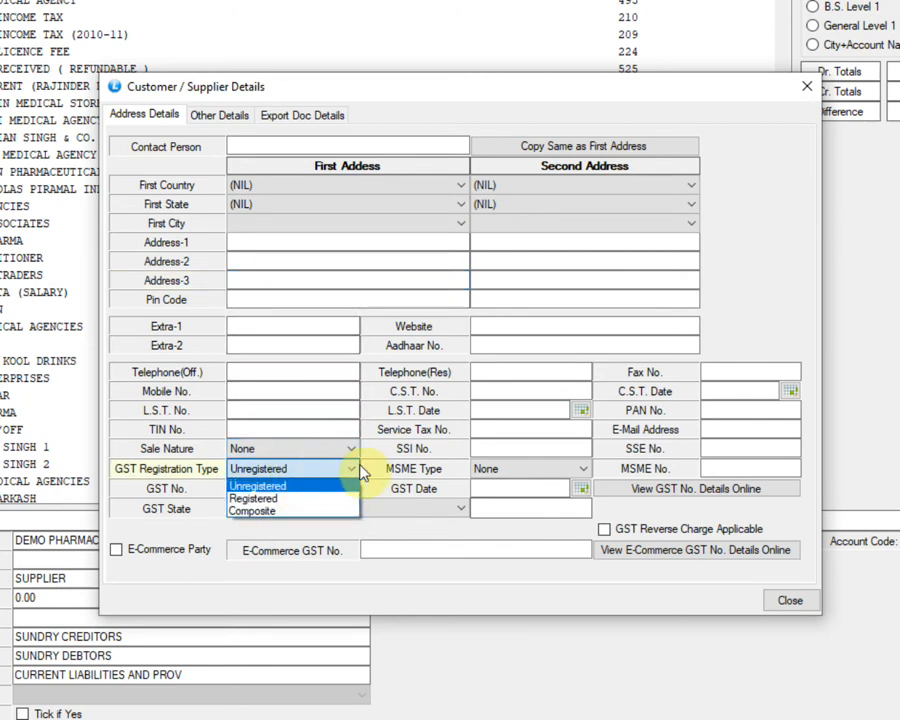
left_click(355, 472)
left_click(344, 488)
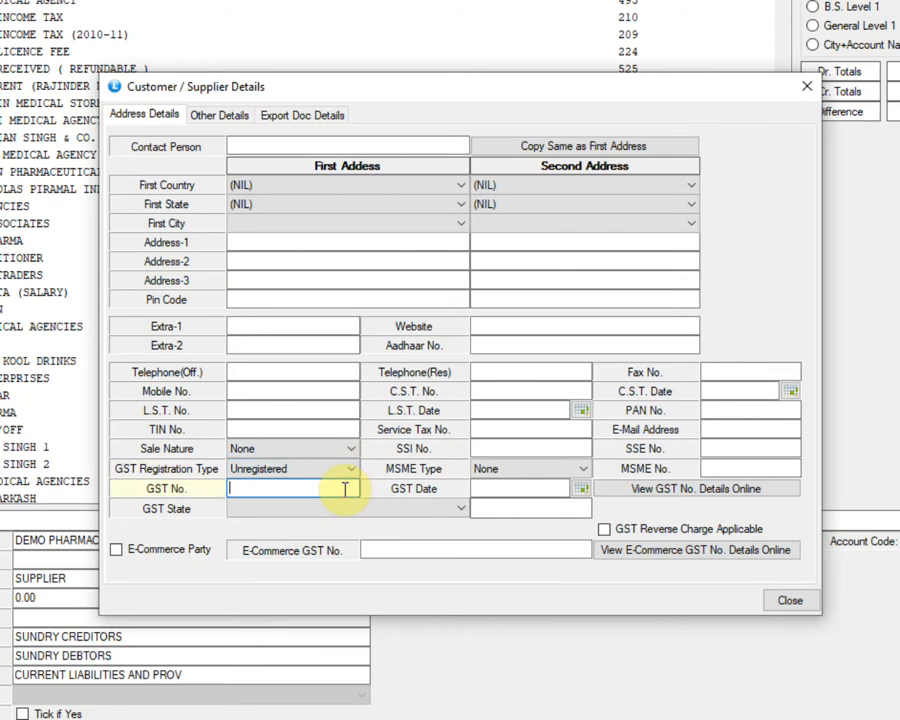
left_click(342, 507)
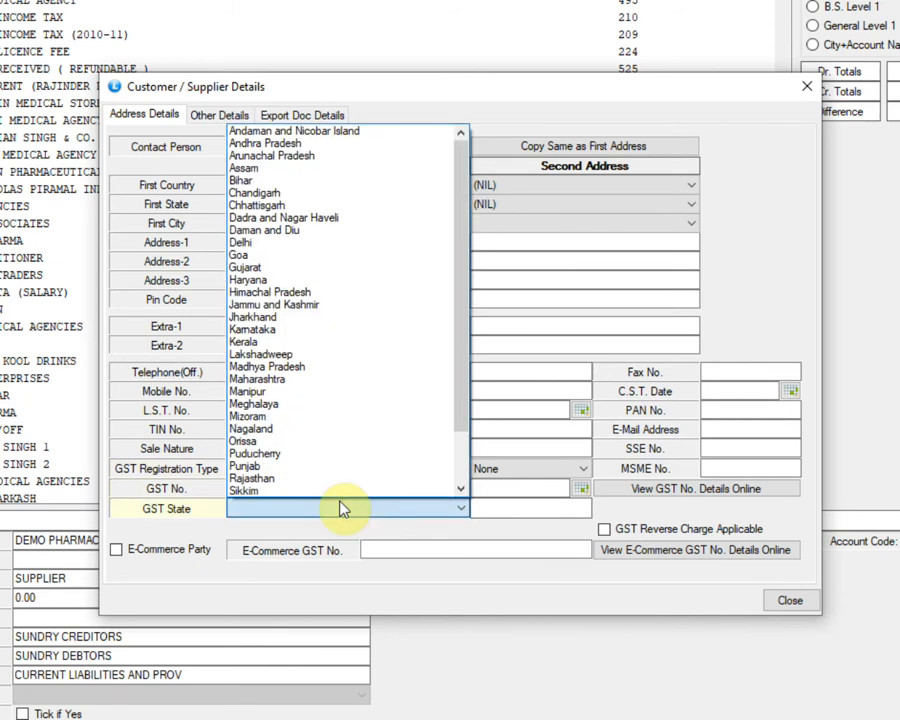
scroll(377, 470, "down", 2)
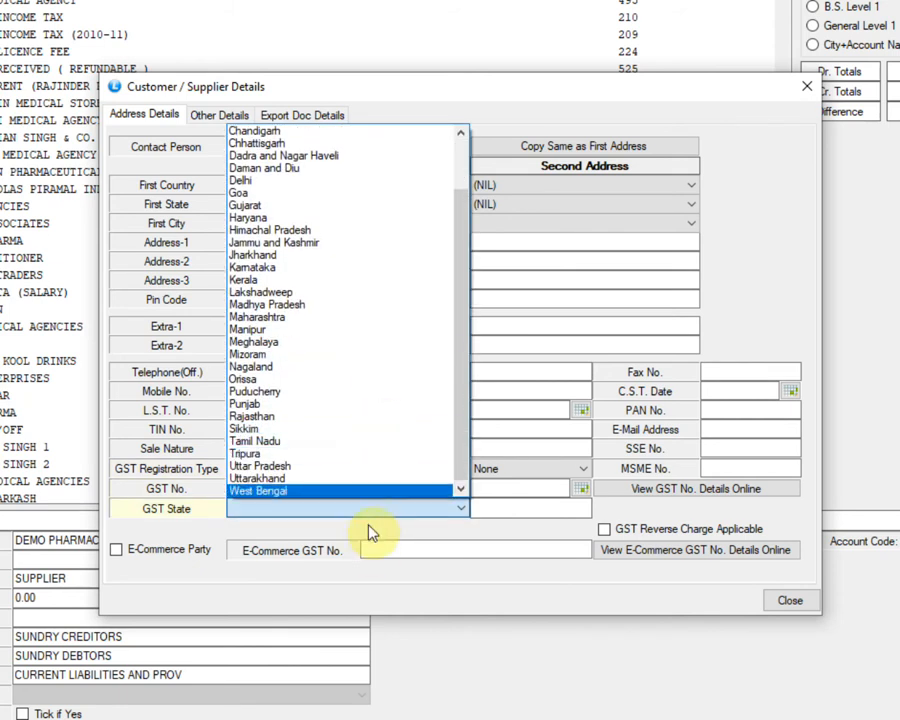
left_click(372, 510)
left_click(337, 452)
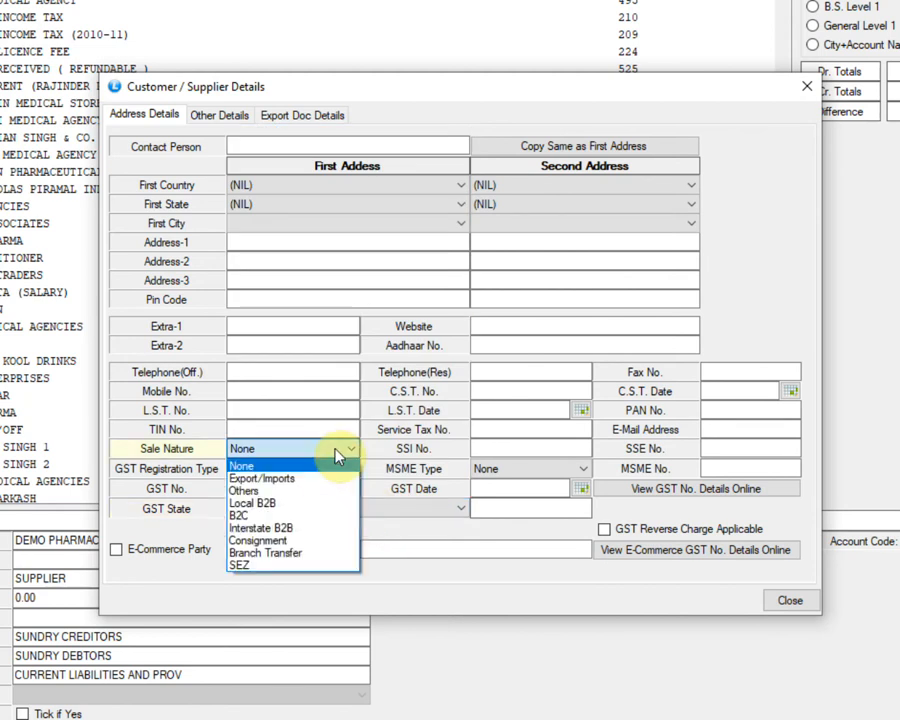
left_click(337, 452)
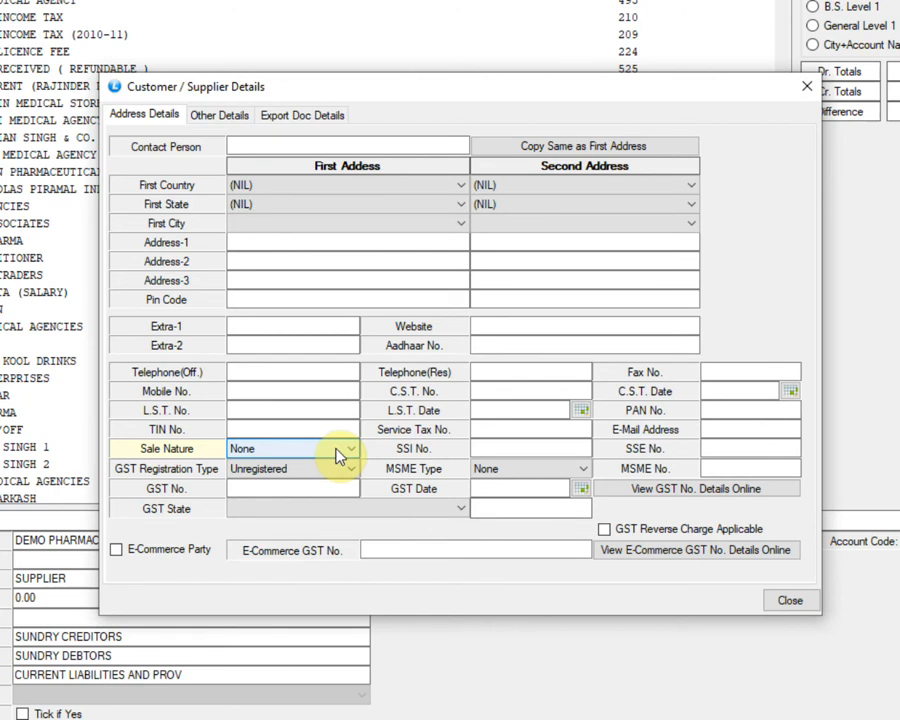
Check the three drug licence number fields in the supplier's other details, and close the customer/supplier details dialog.
left_click(222, 117)
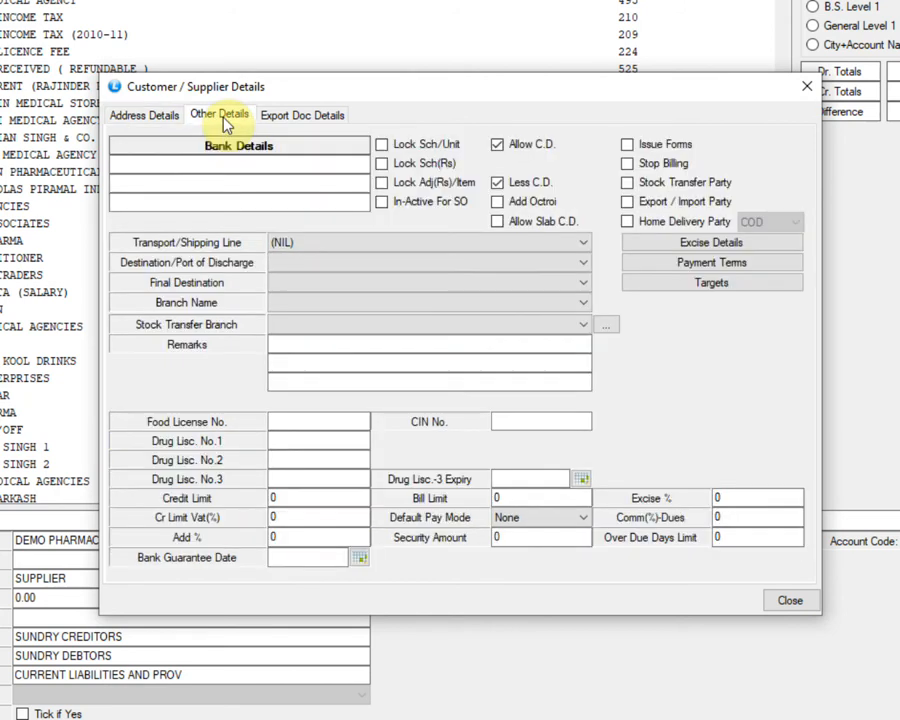
left_click(293, 441)
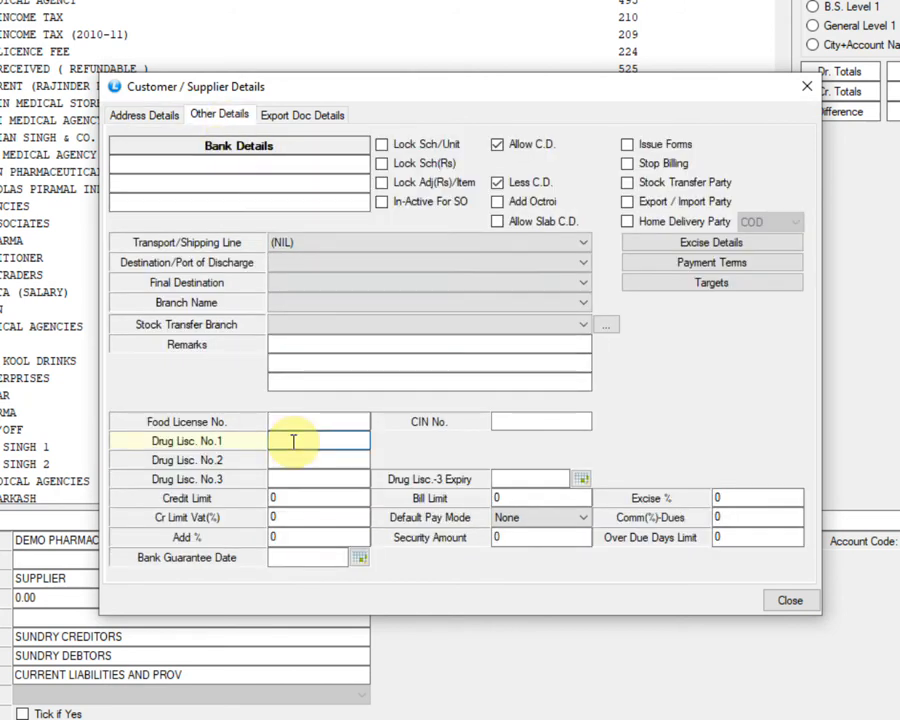
left_click(283, 455)
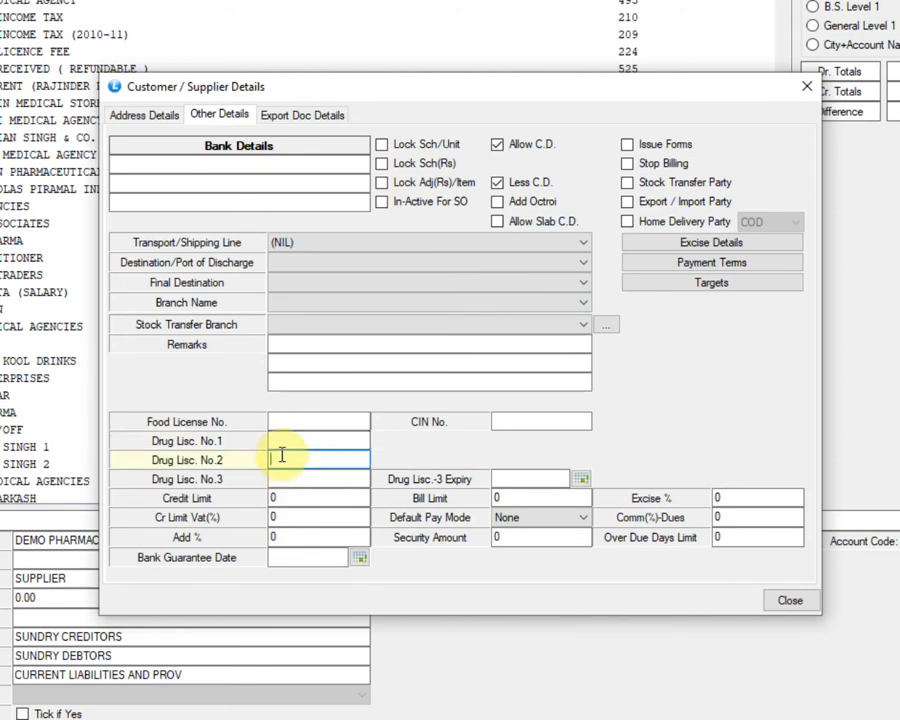
left_click(276, 480)
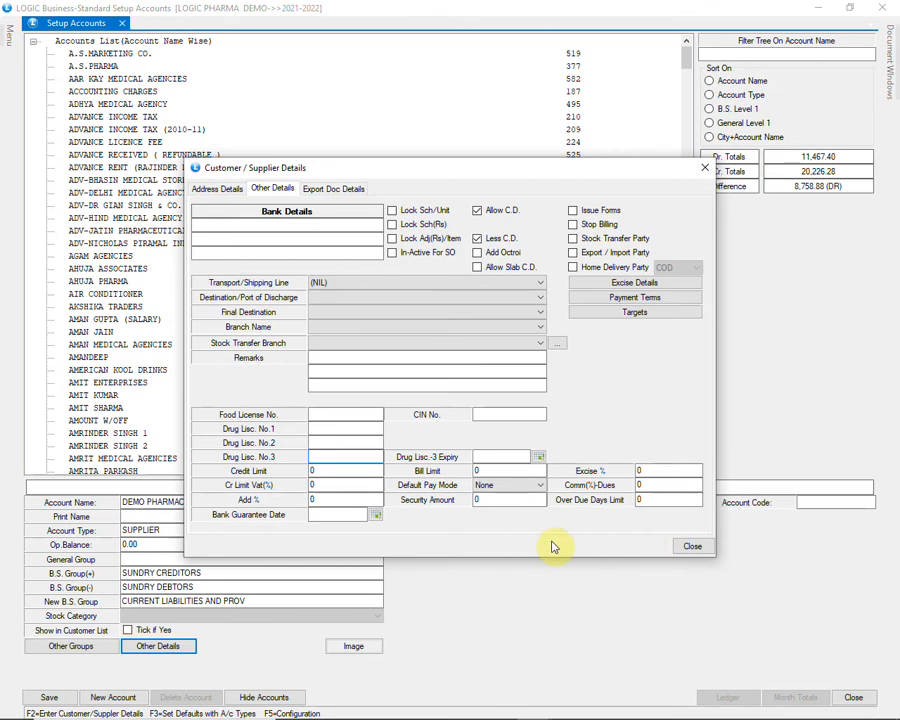
left_click(690, 546)
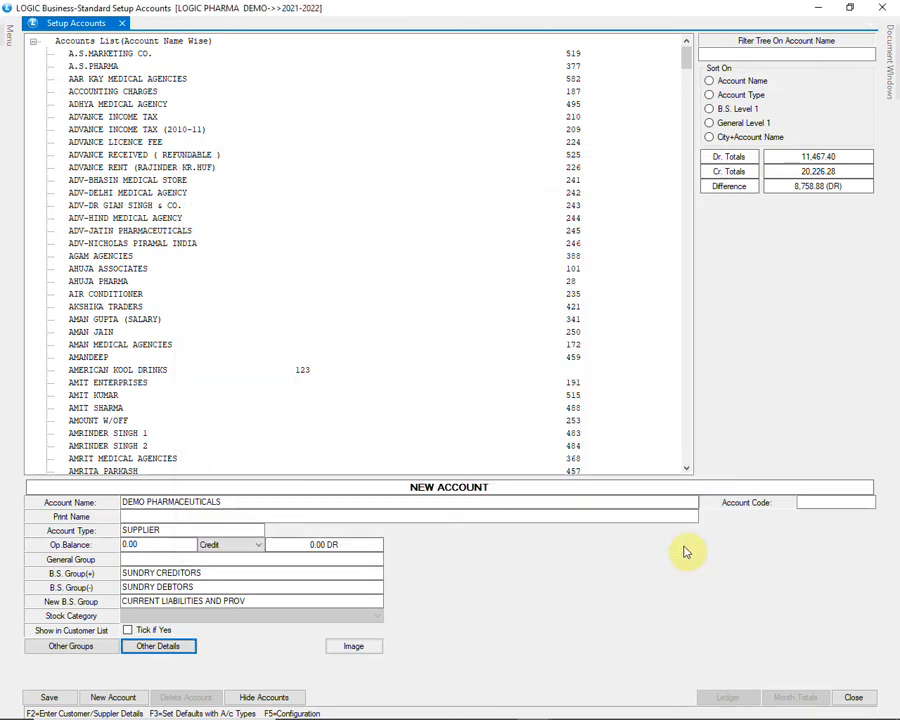
Save the new supplier account DEMO PHARMACEUTICALS to disk and close the account setup window.
left_click(40, 697)
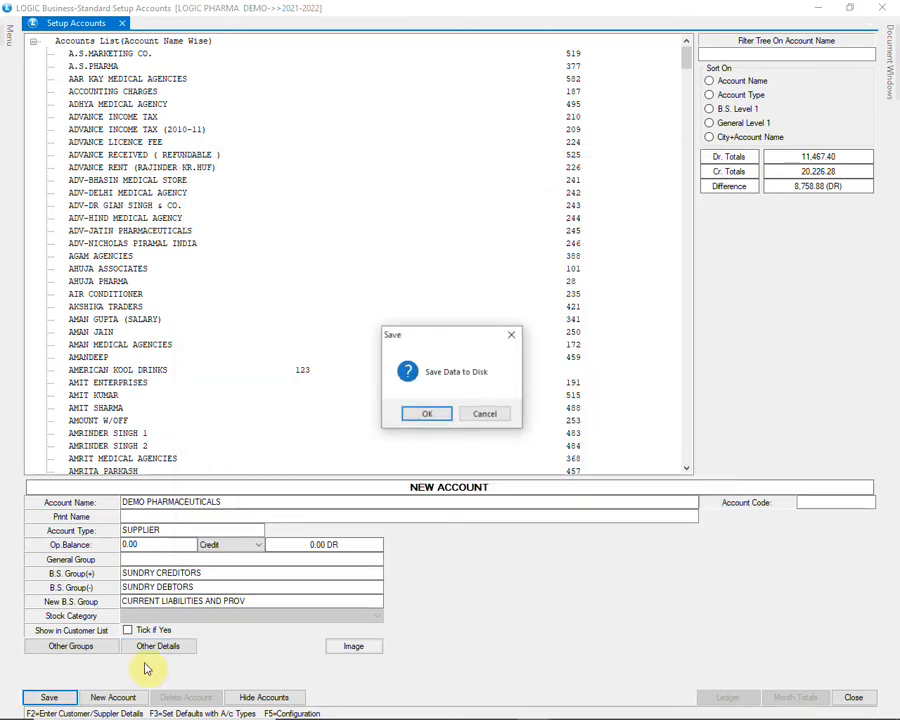
left_click(426, 420)
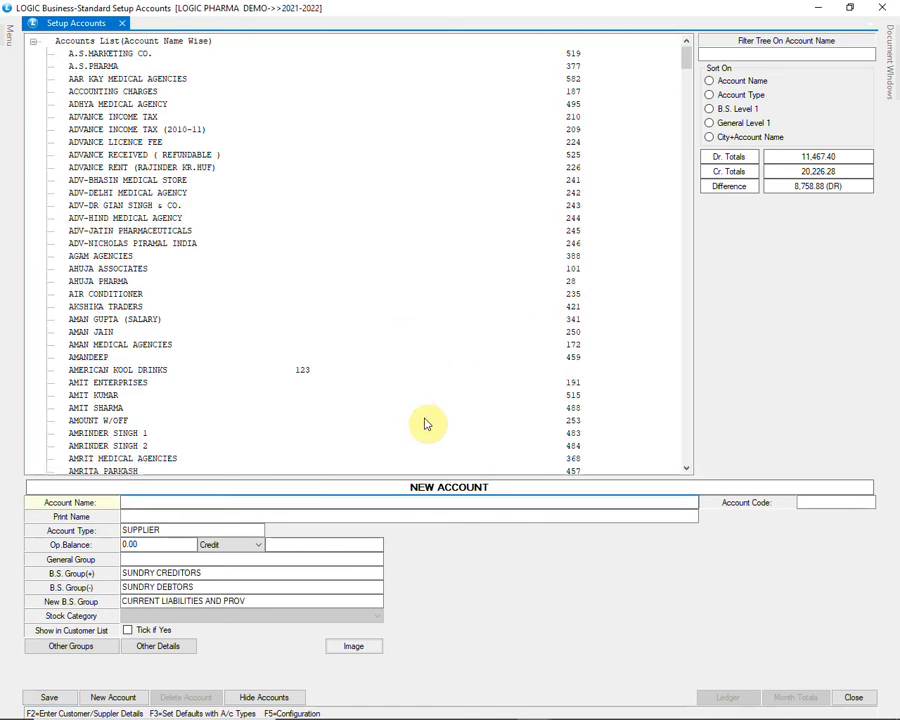
left_click(885, 7)
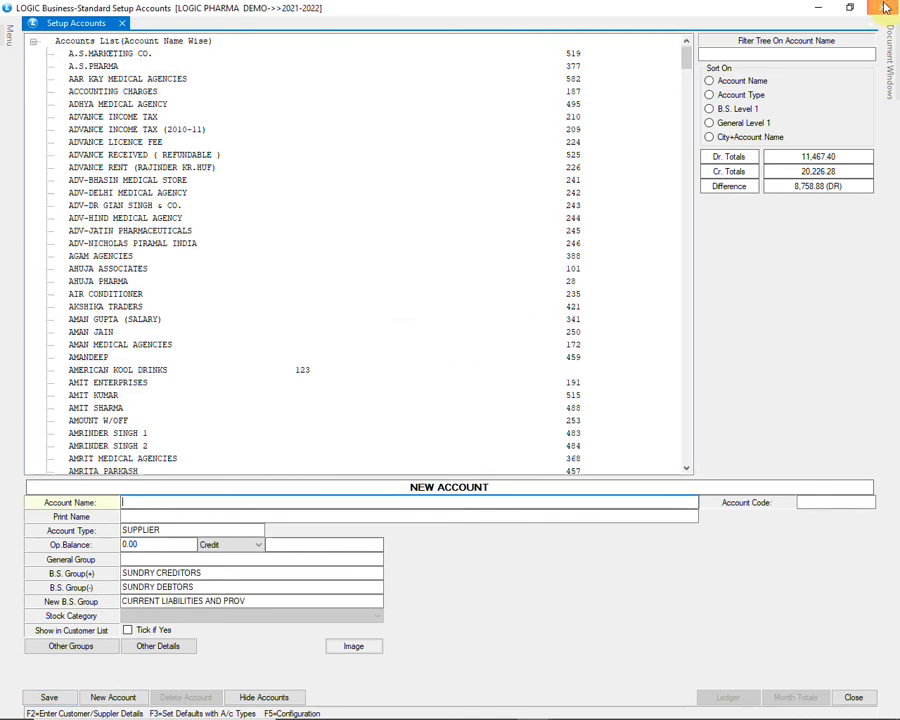
Open Setup Item Groups from the Setup Item Master group.
left_click(32, 197)
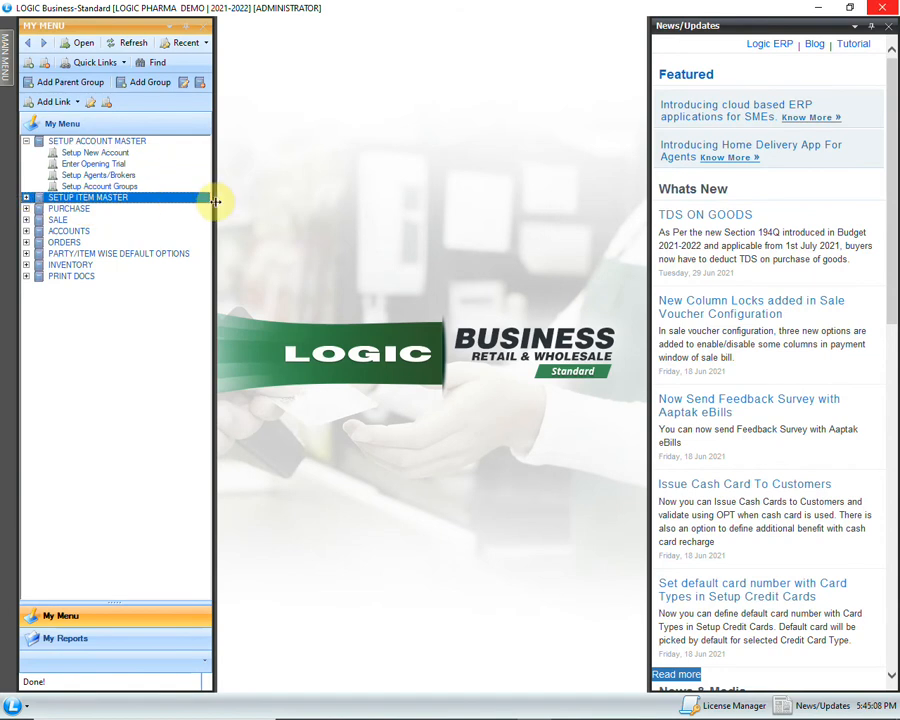
left_click(29, 197)
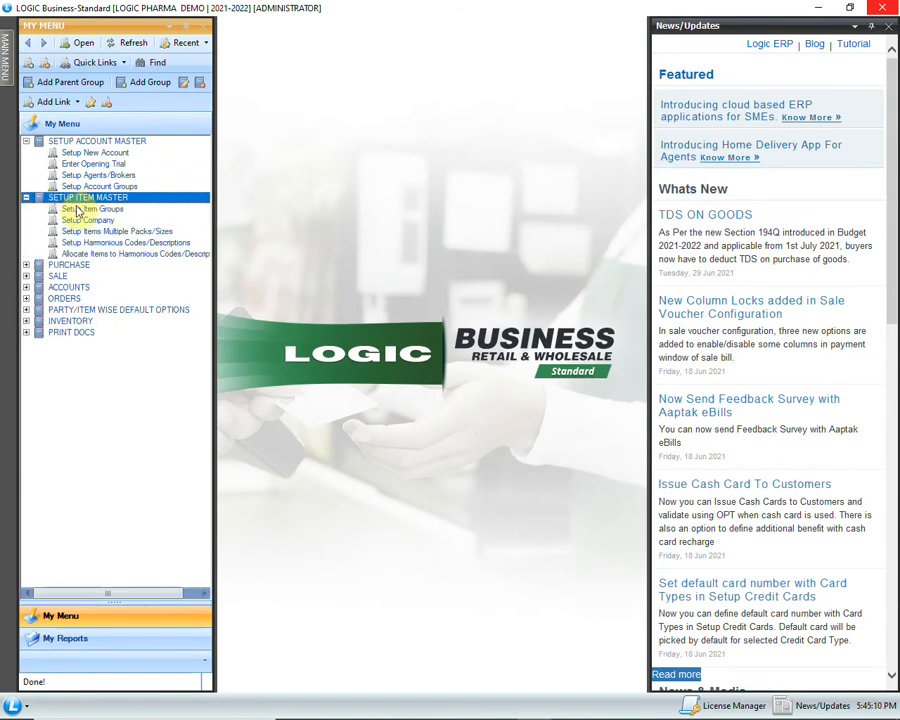
left_click(95, 209)
double_click(126, 211)
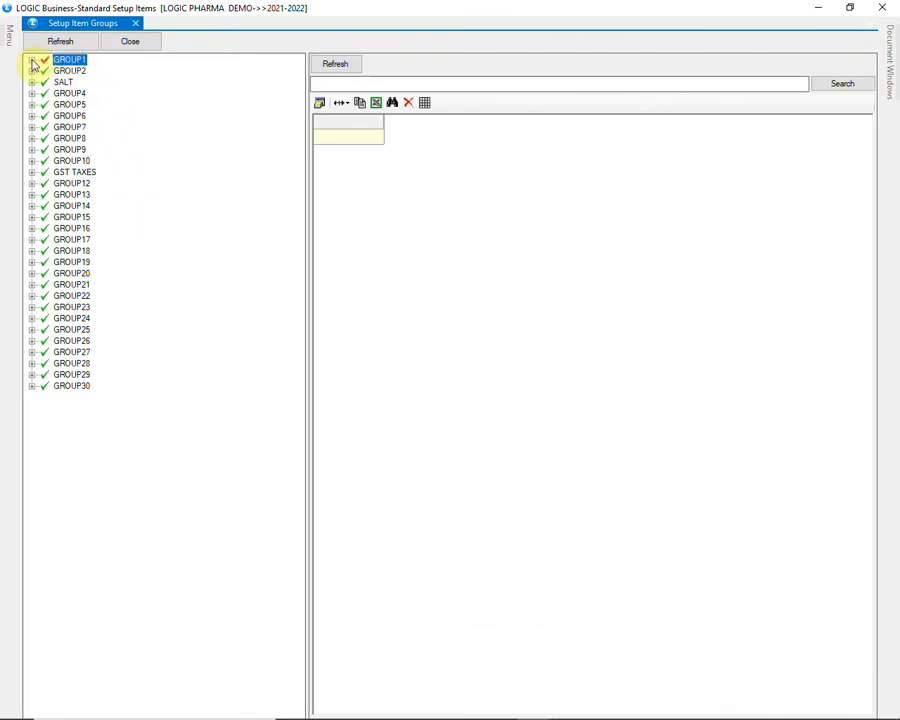
Expand GROUP1 down to the entries of GROUP1.GRP1 and load that subgroup's records into the grid.
left_click(32, 61)
left_click(78, 71)
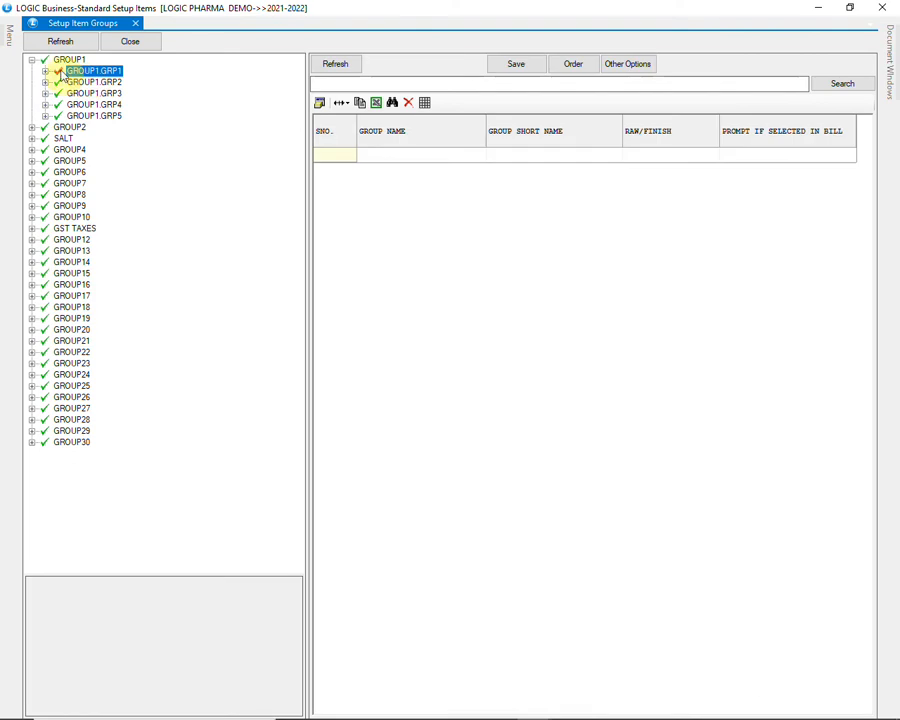
left_click(45, 71)
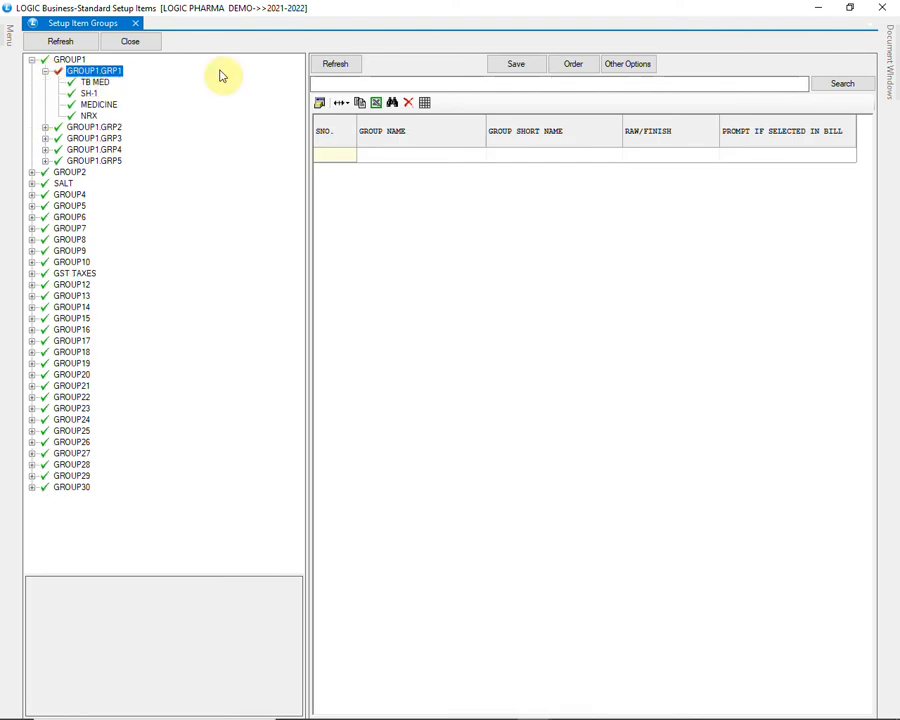
left_click(326, 65)
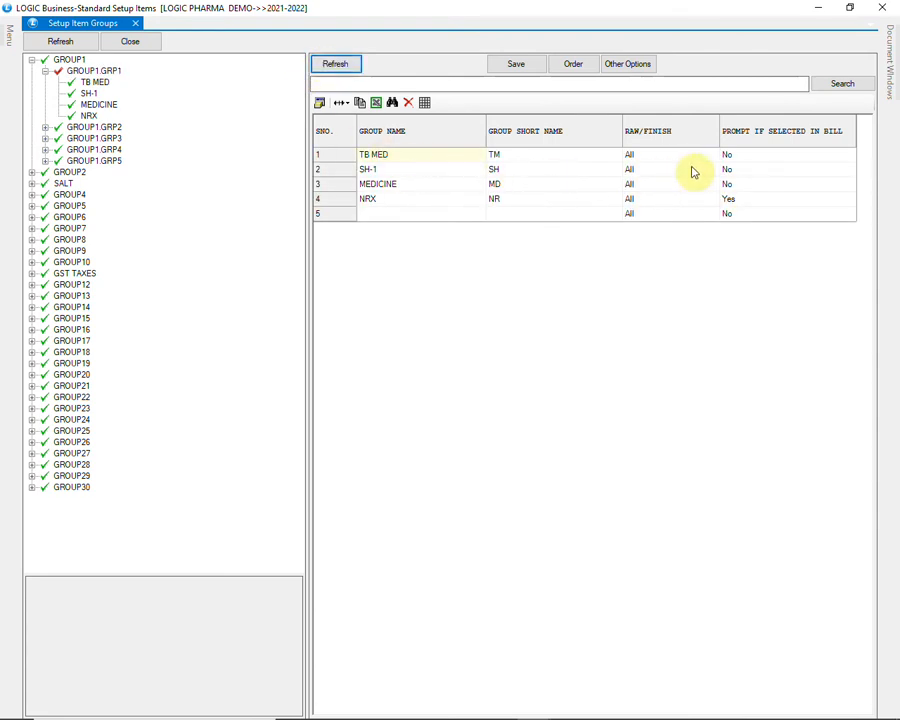
Set Prompt If Selected in Bill to Yes for the SH-1 group and save the group.
left_click(761, 156)
left_click(764, 171)
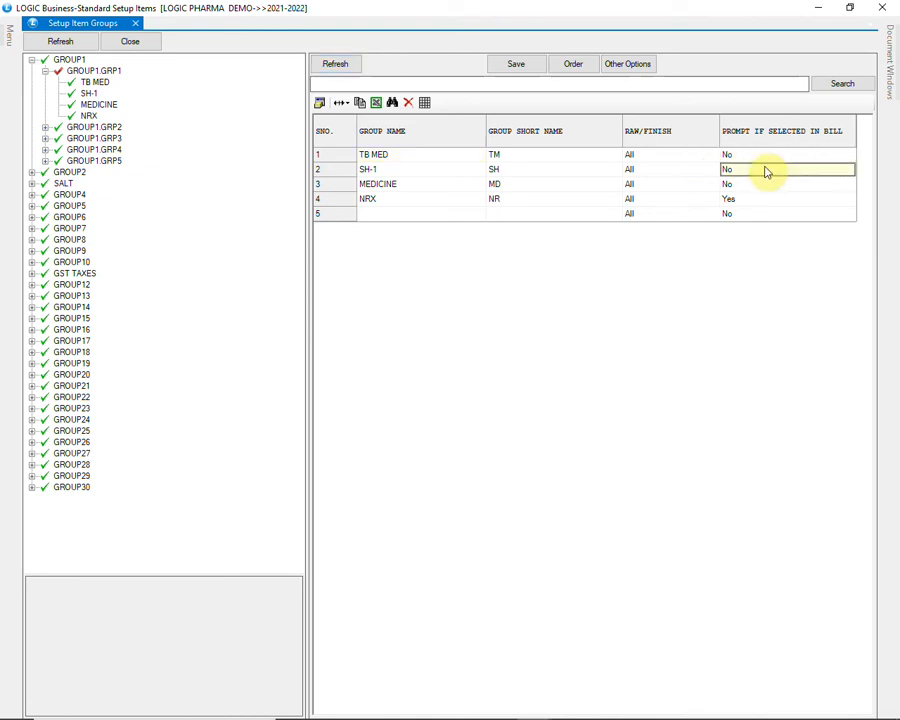
left_click(760, 184)
left_click(757, 201)
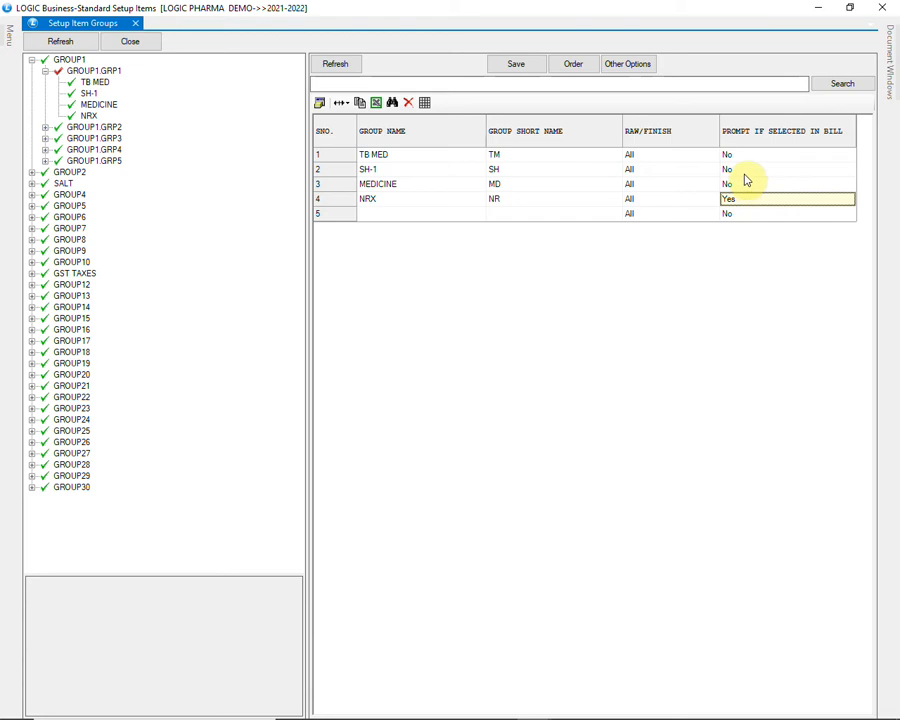
left_click(747, 170)
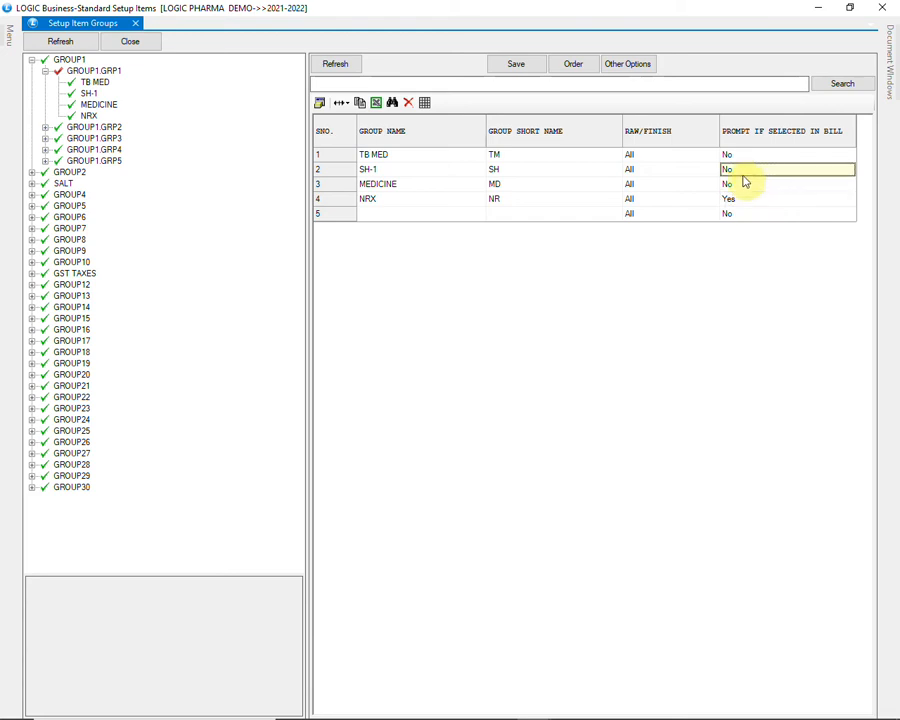
key("Return")
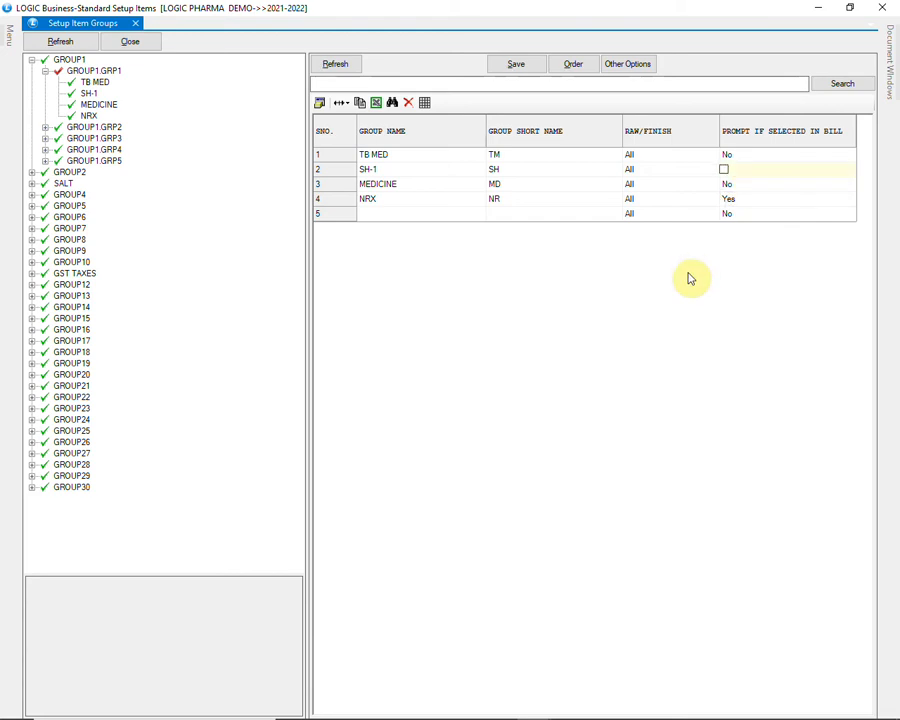
key("Return")
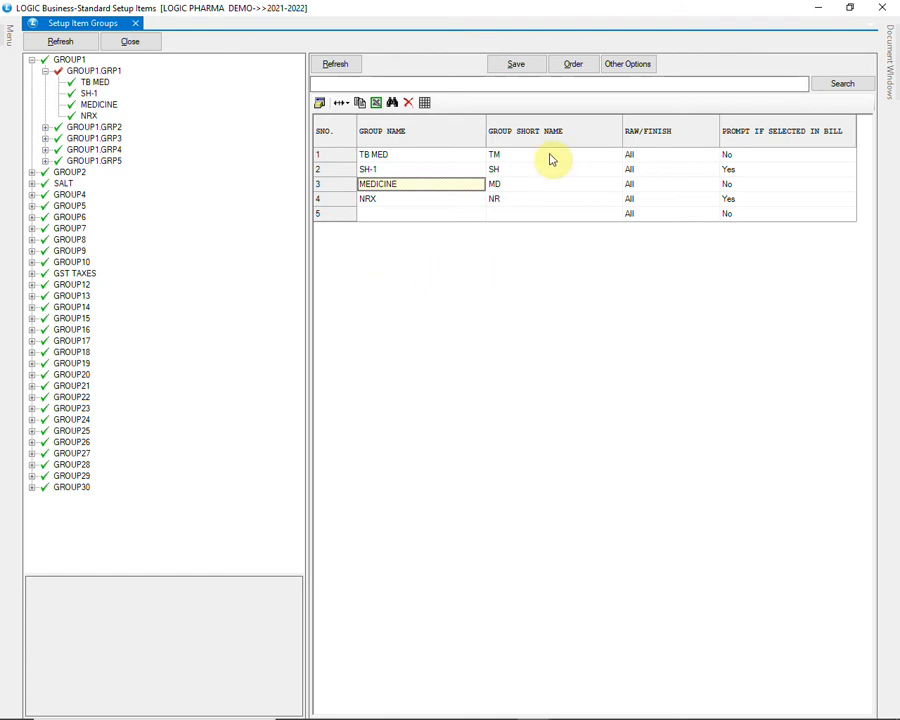
left_click(530, 70)
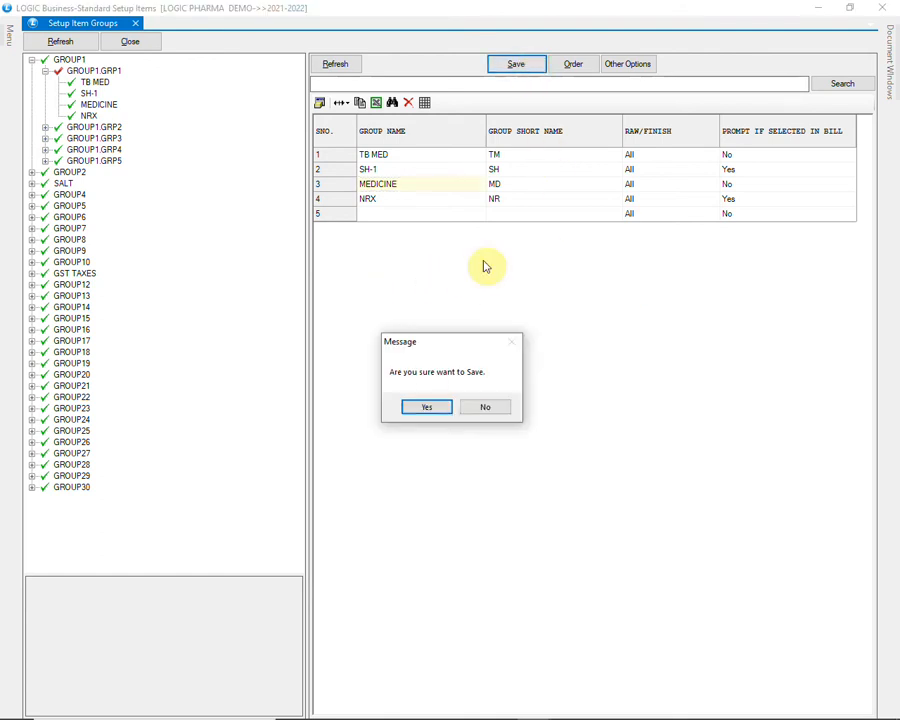
left_click(444, 407)
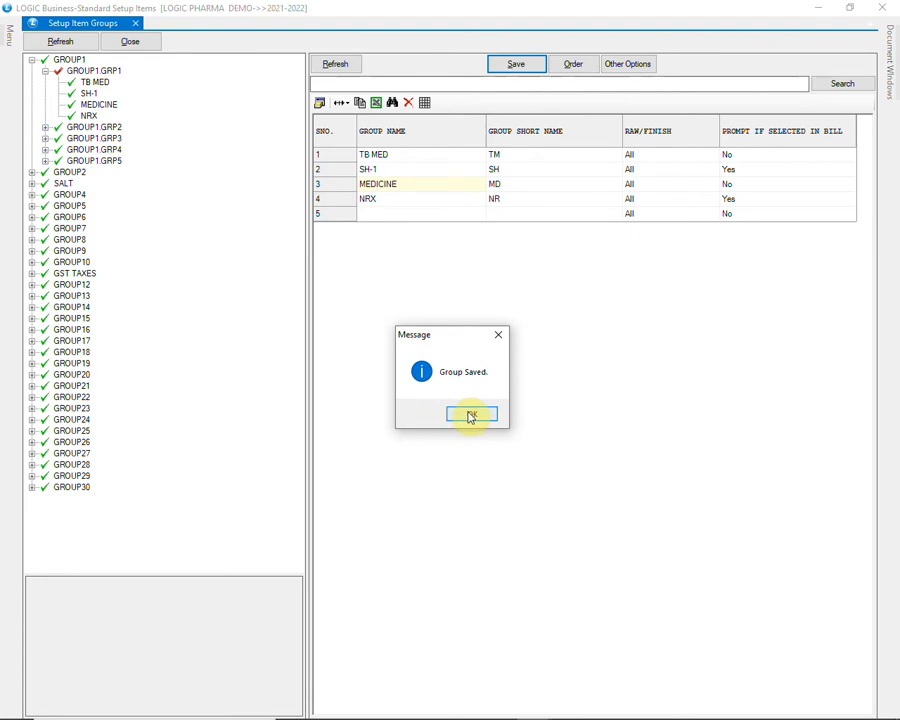
left_click(466, 413)
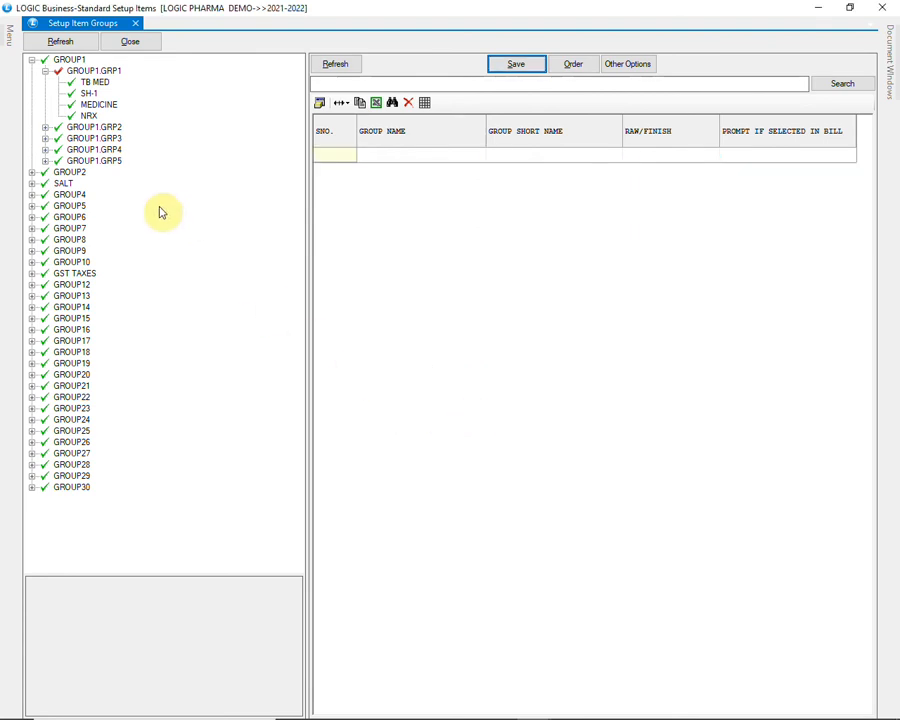
Expand the SALT group and select its GROUP3.GRP1 subgroup.
left_click(66, 184)
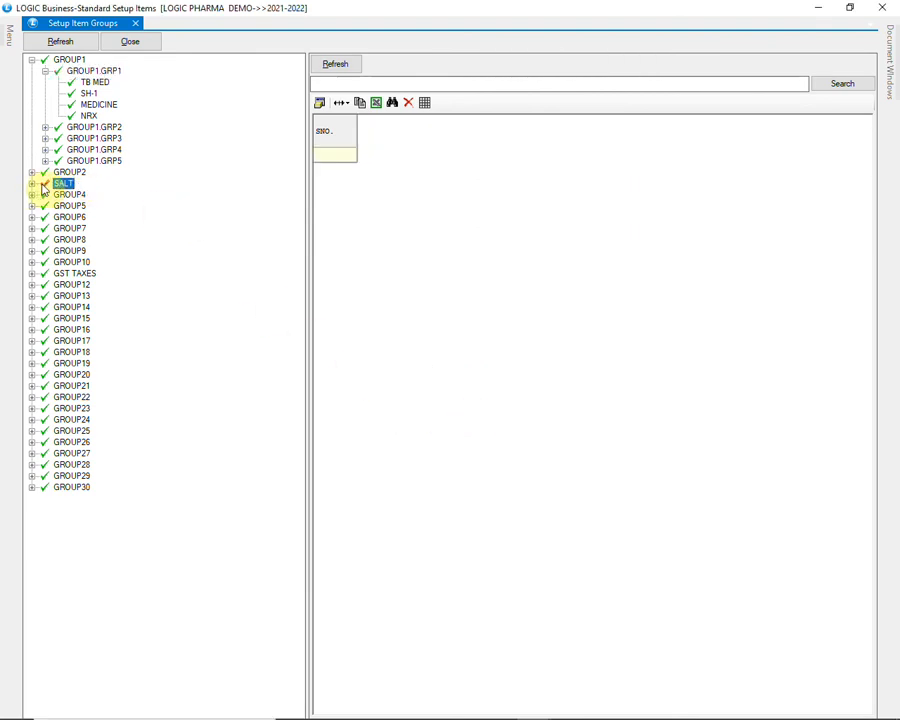
left_click(33, 184)
left_click(44, 196)
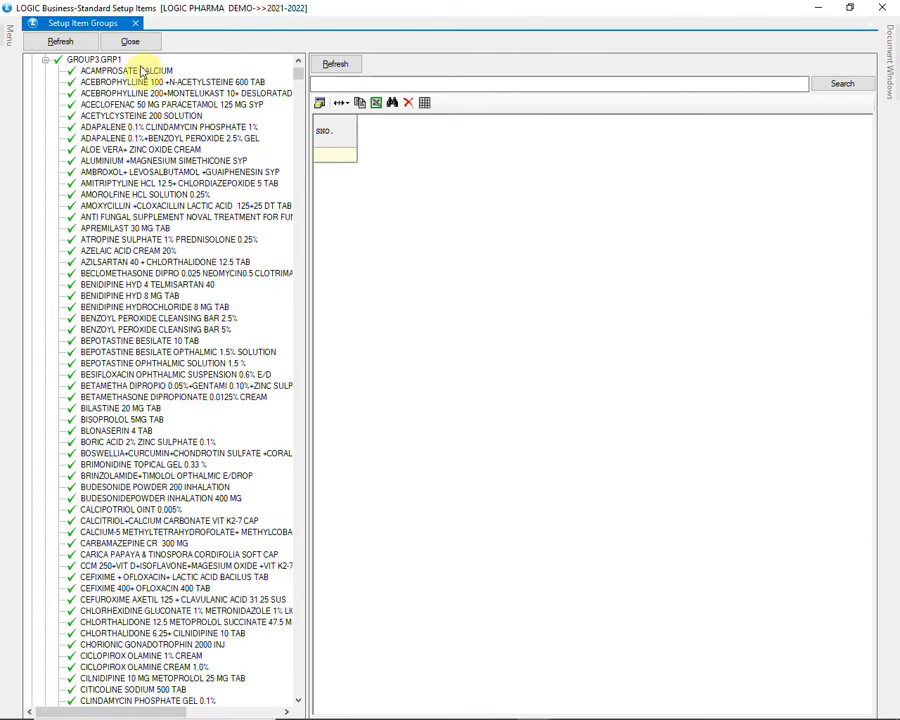
left_click(113, 60)
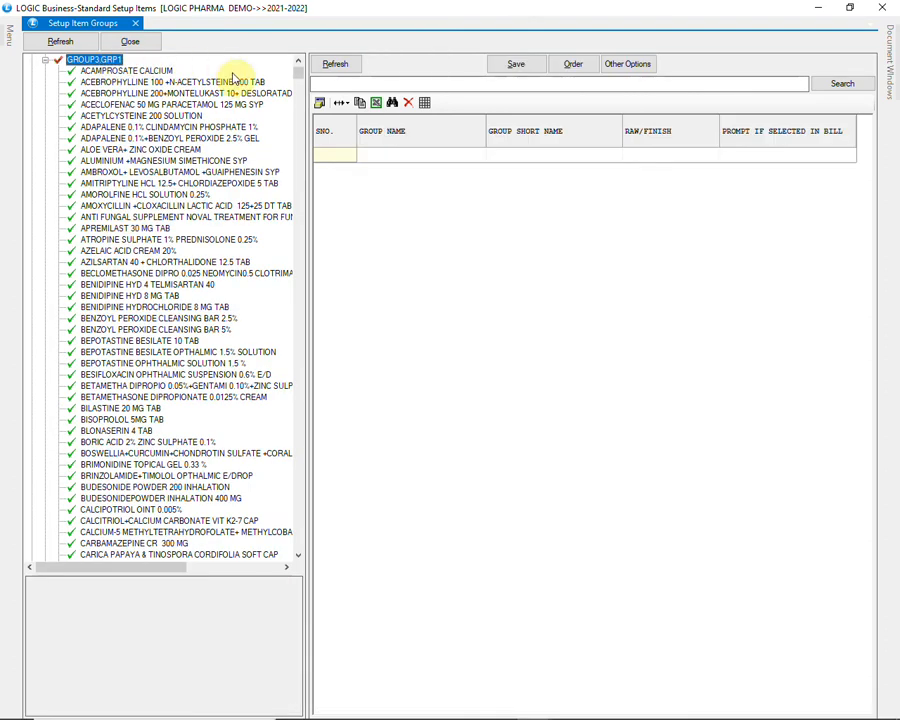
Look through the salts in GROUP3.GRP1 and select CLOZAPINE ORODISPERSIBLE TAB 12.5.
scroll(208, 152, "down", 2)
scroll(210, 155, "down", 5)
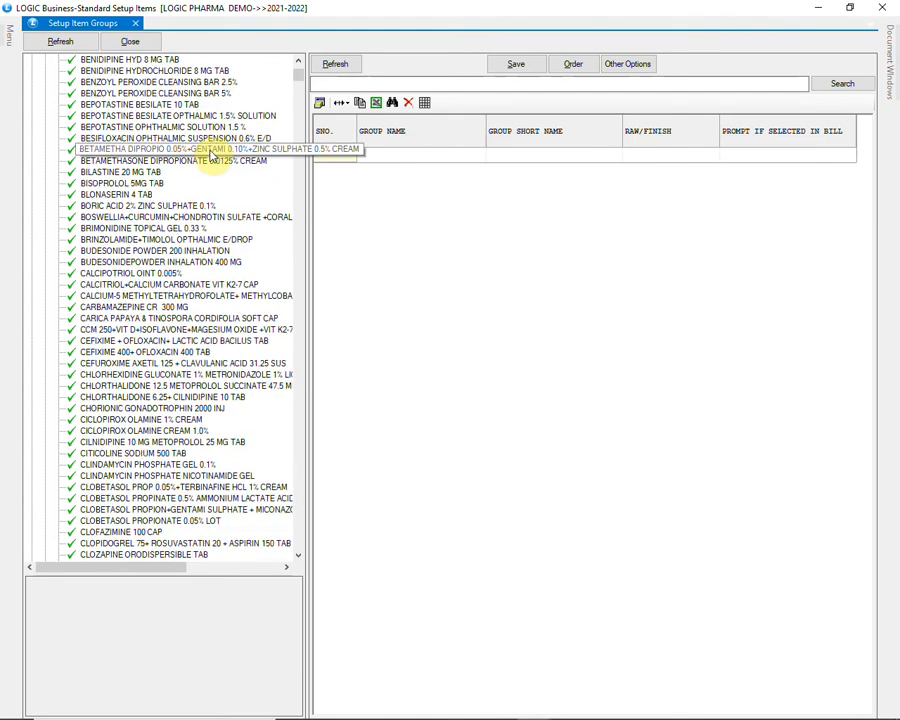
scroll(210, 155, "up", 1)
scroll(210, 155, "down", 10)
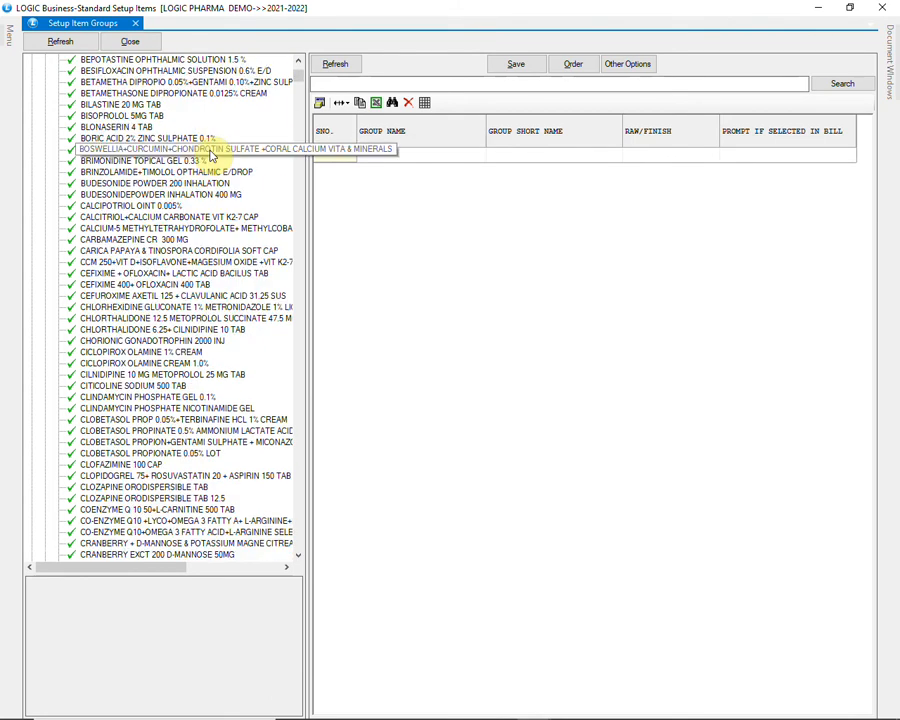
scroll(210, 155, "down", 1)
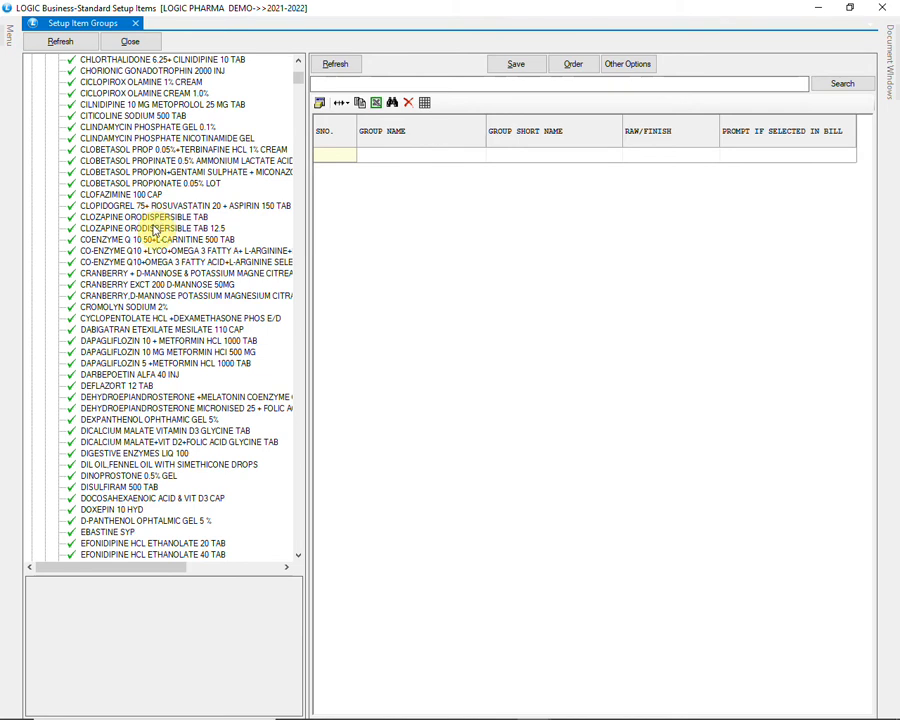
left_click(155, 228)
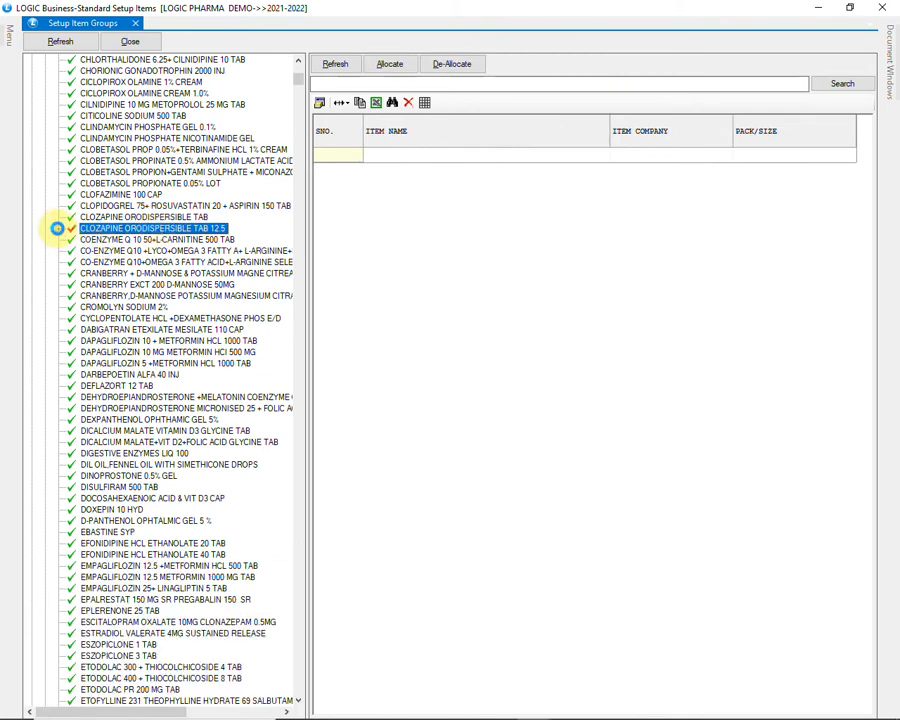
Expand the DOCOSAHEXAENOIC ACID & VIT D3 CAP salt in GROUP3.GRP1 to view its allocated items.
left_click(57, 228)
scroll(130, 248, "down", 8)
left_click(133, 241)
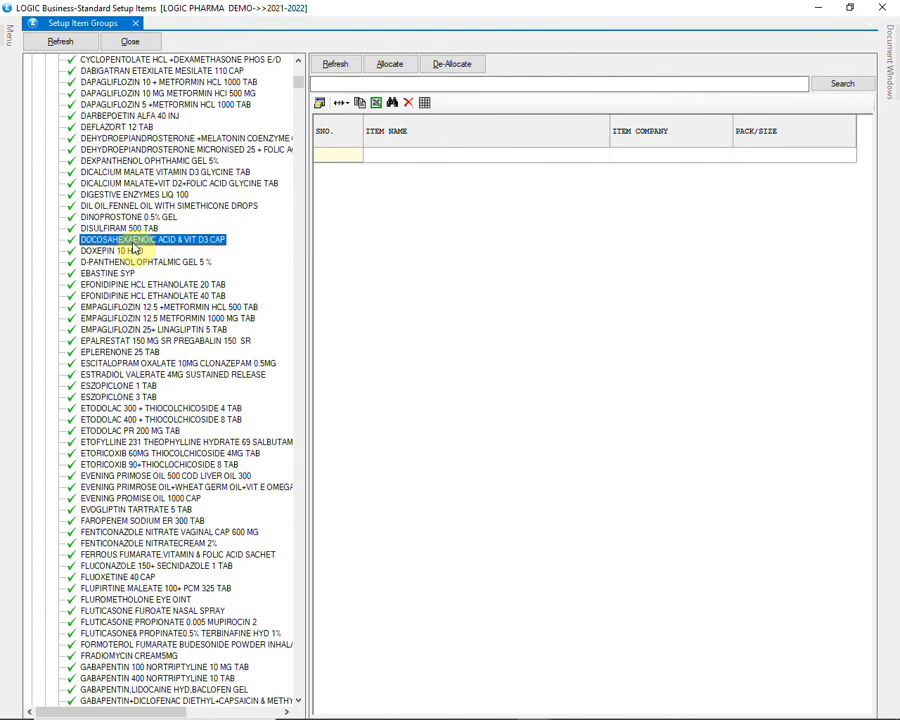
left_click(57, 240)
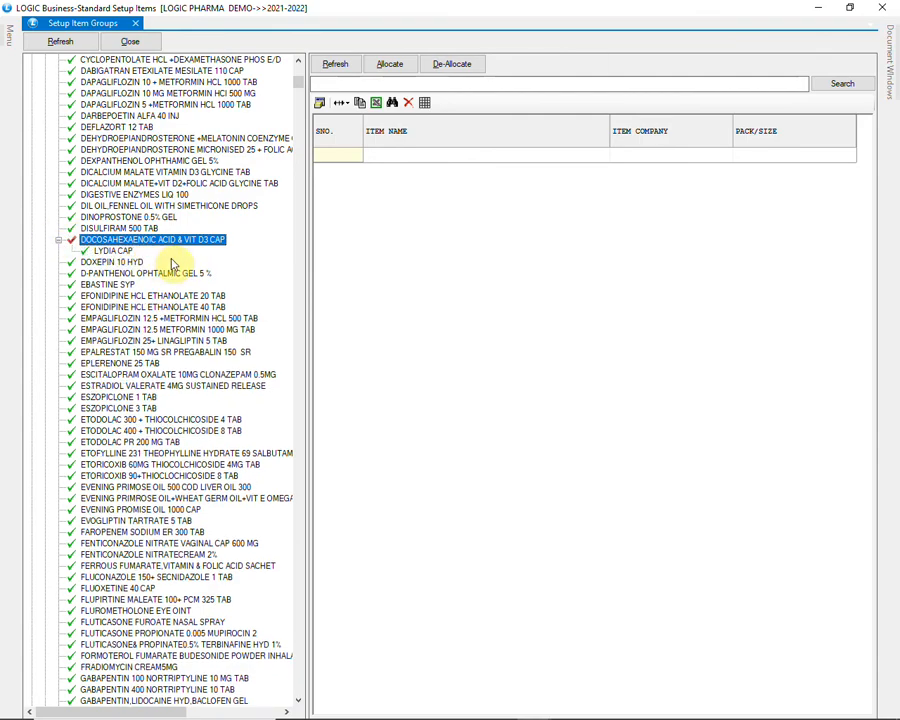
Find the ACETAMINOPHEN DROPS salt further down GROUP3.GRP1 and expand it to view its items.
scroll(174, 262, "down", 20)
scroll(176, 270, "down", 20)
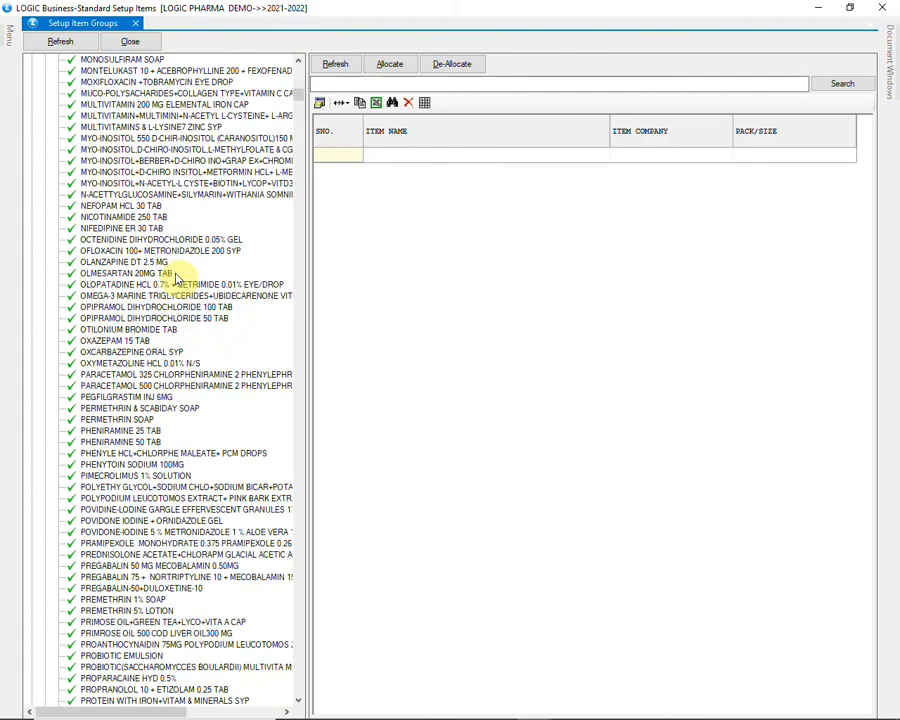
scroll(176, 278, "down", 20)
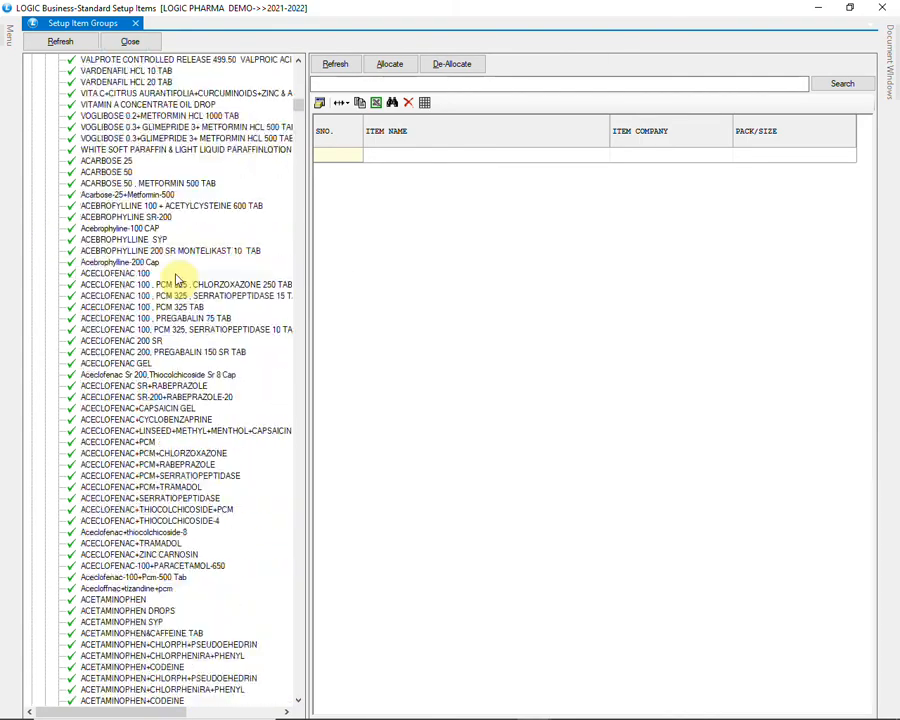
left_click(102, 342)
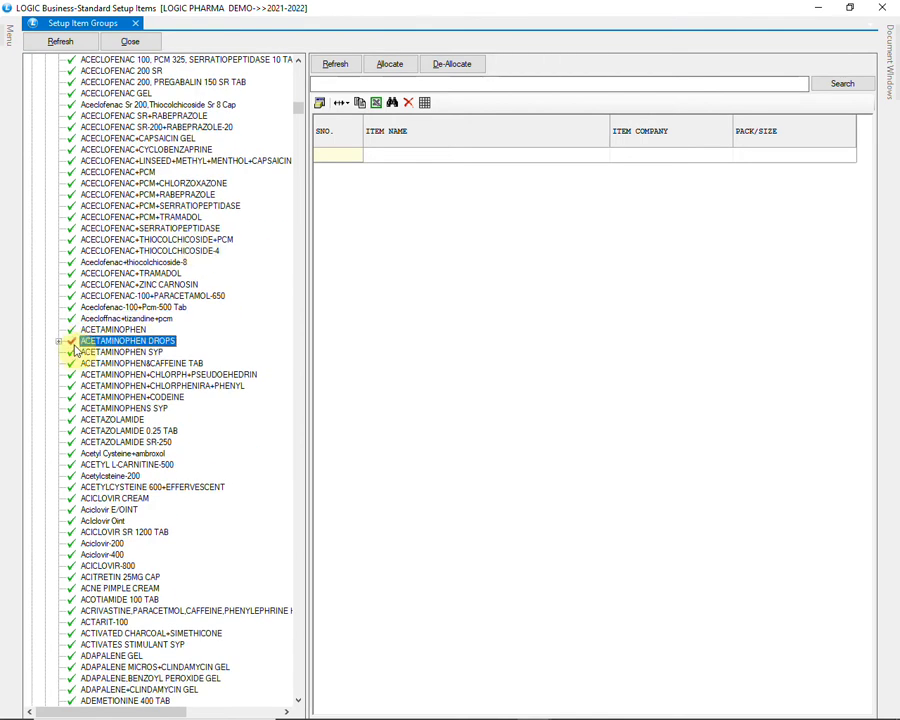
left_click(59, 343)
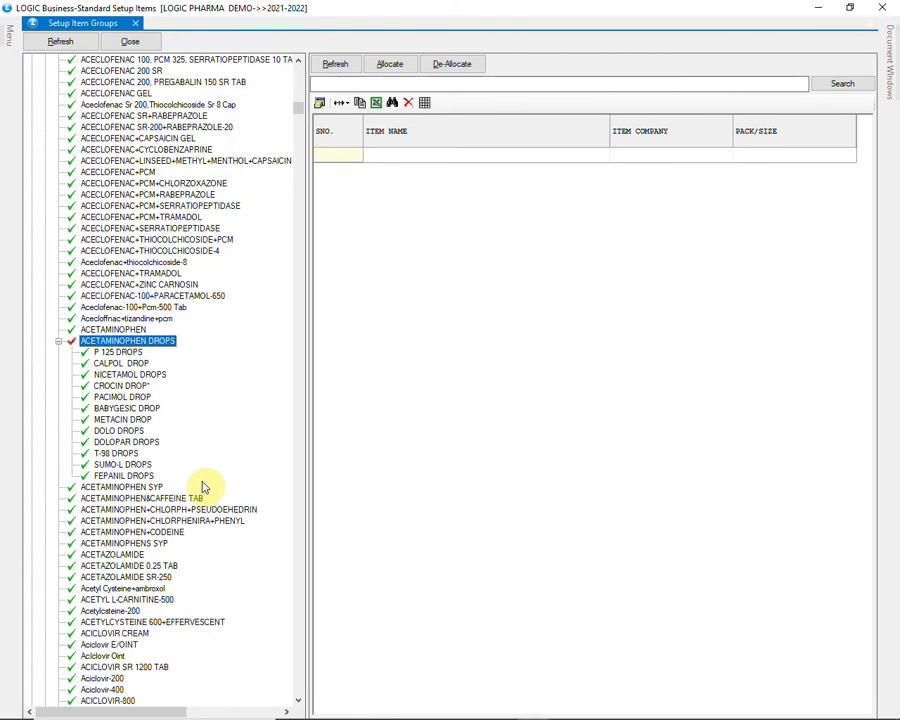
Look over the items and salts around ACETAMINOPHEN DROPS, and collapse the GROUP3.GRP1 subgroup.
scroll(228, 482, "down", 1)
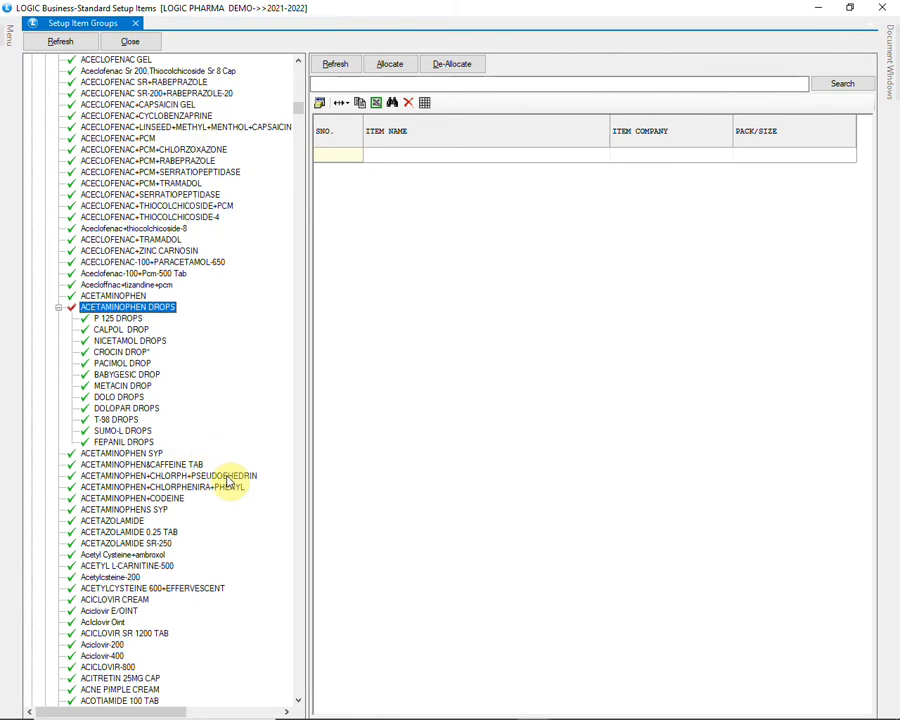
scroll(228, 482, "down", 1)
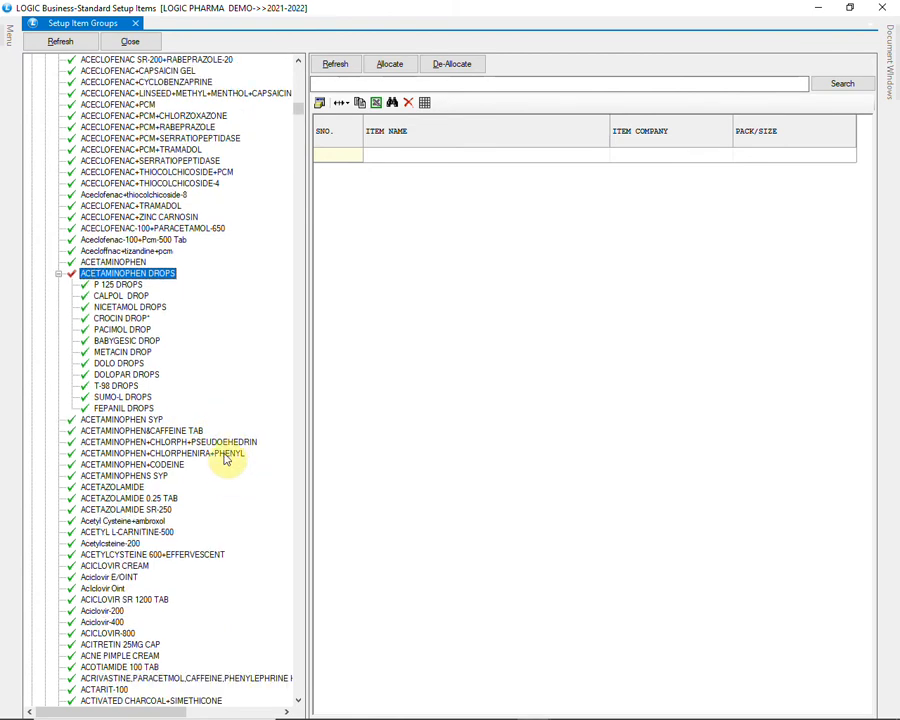
scroll(228, 440, "up", 10)
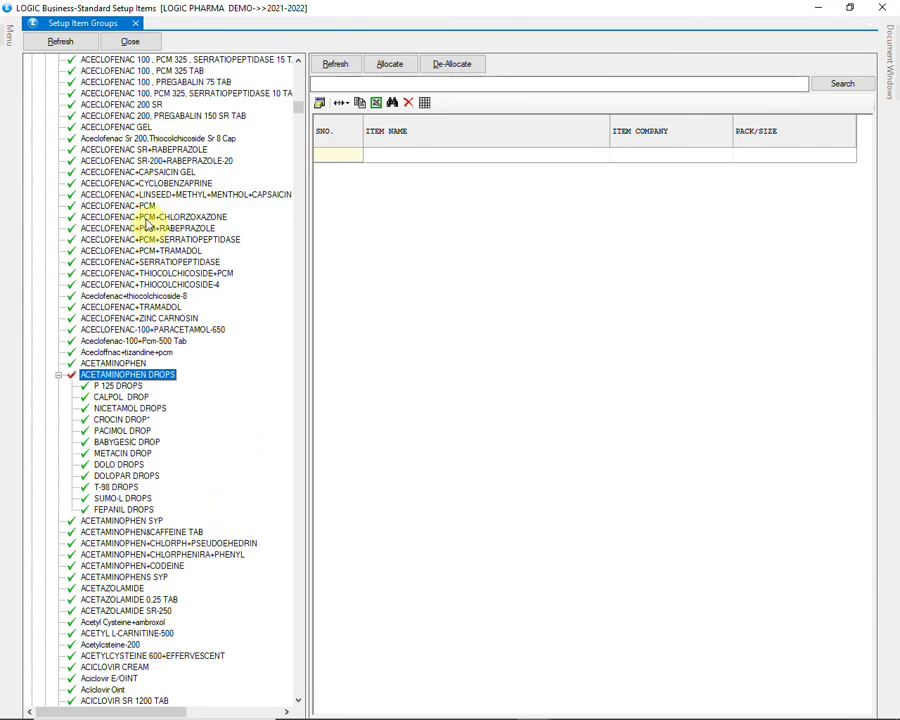
scroll(147, 224, "up", 20)
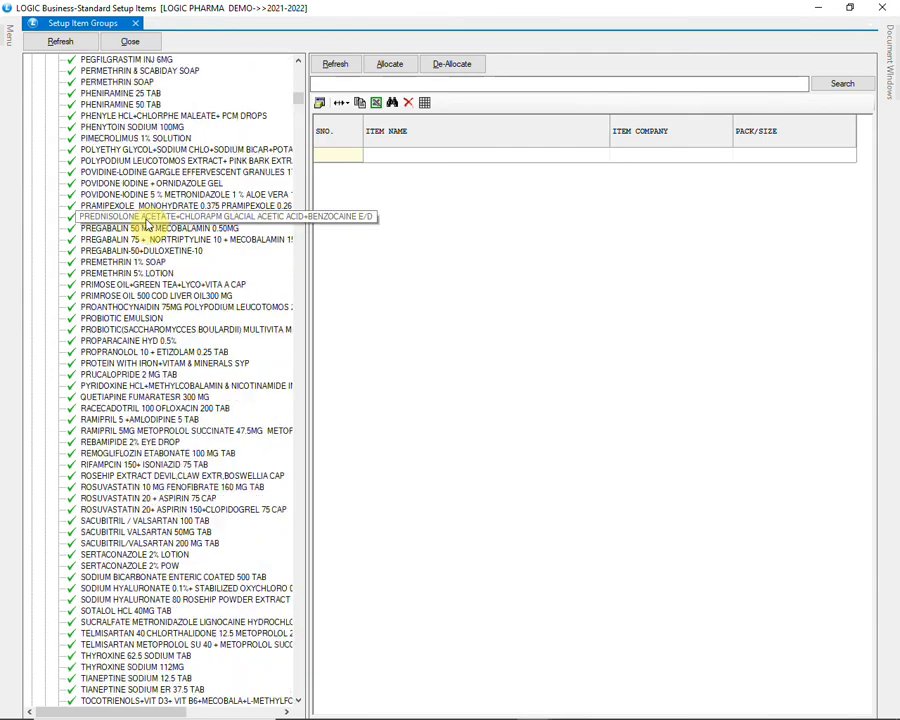
scroll(147, 224, "up", 20)
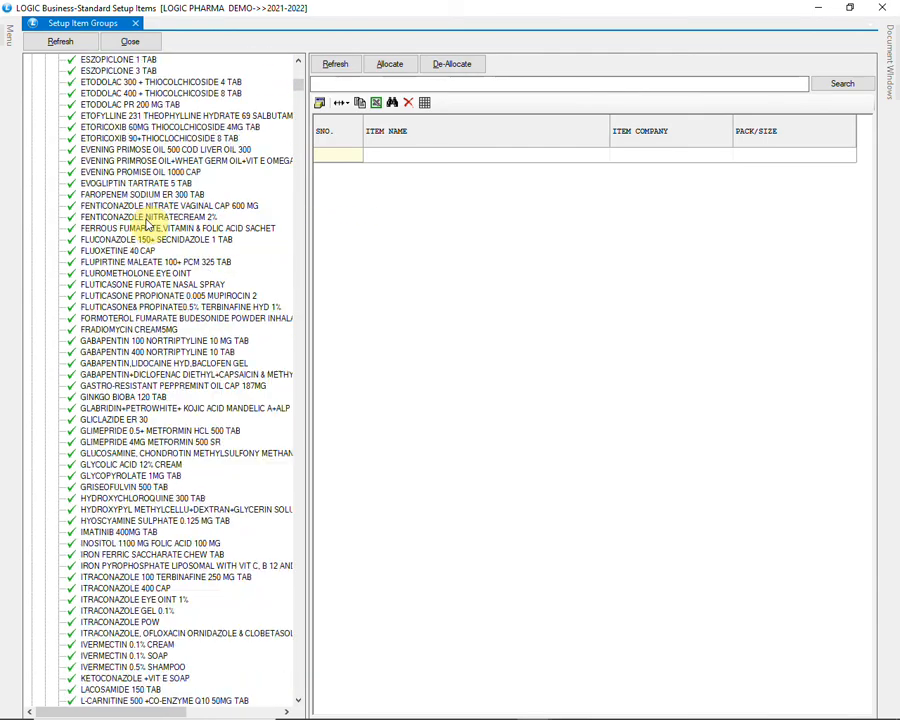
left_click(58, 273)
scroll(58, 283, "up", 12)
scroll(60, 281, "up", 13)
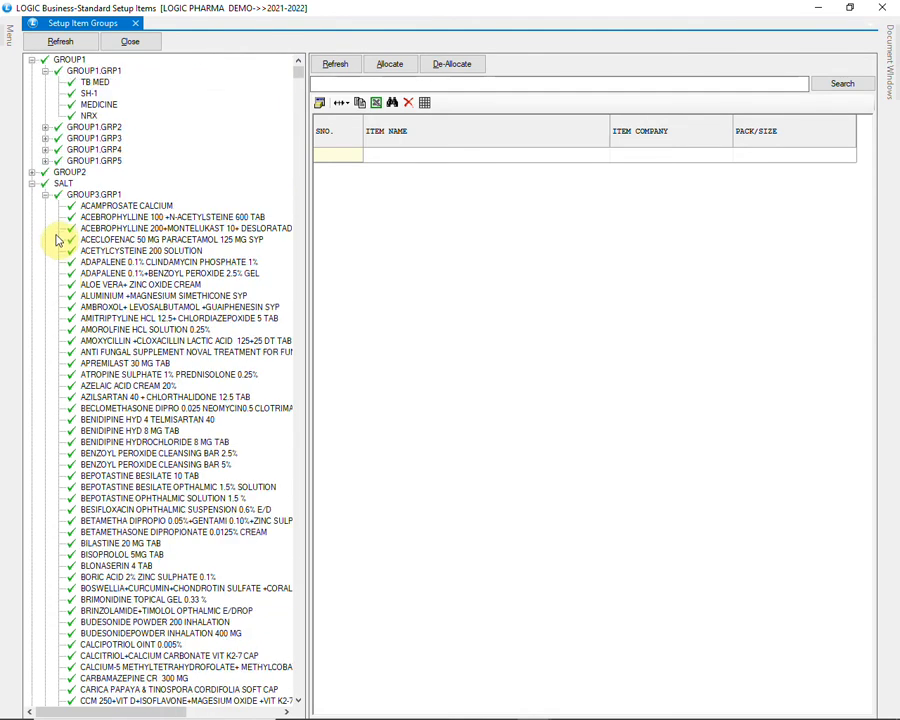
left_click(46, 196)
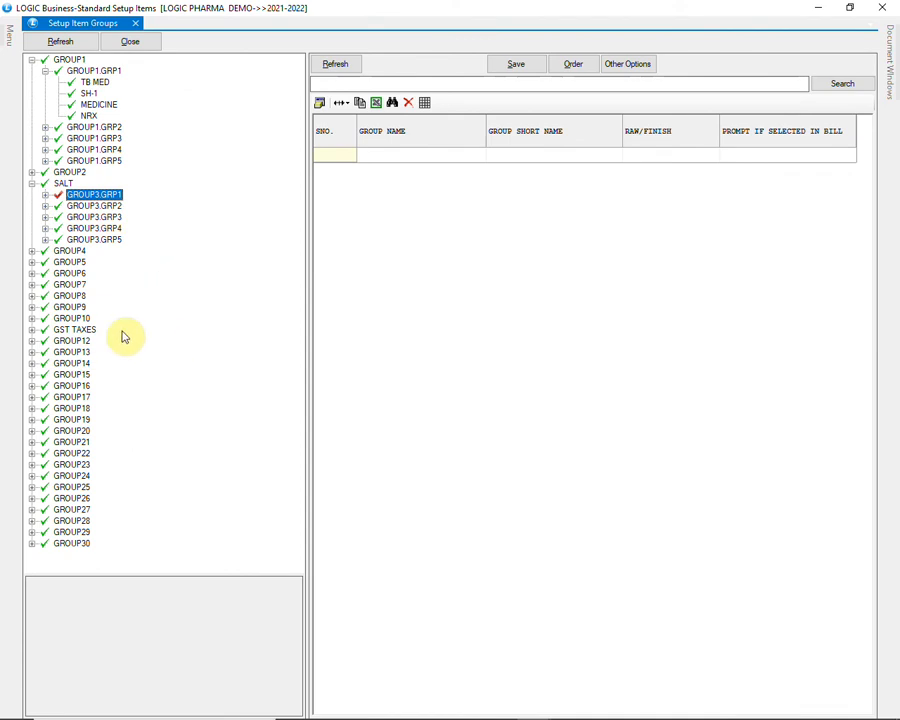
Expand GST TAXES and its GROUP11.GRP1 subgroup to review the tax groups.
left_click(88, 330)
left_click(33, 330)
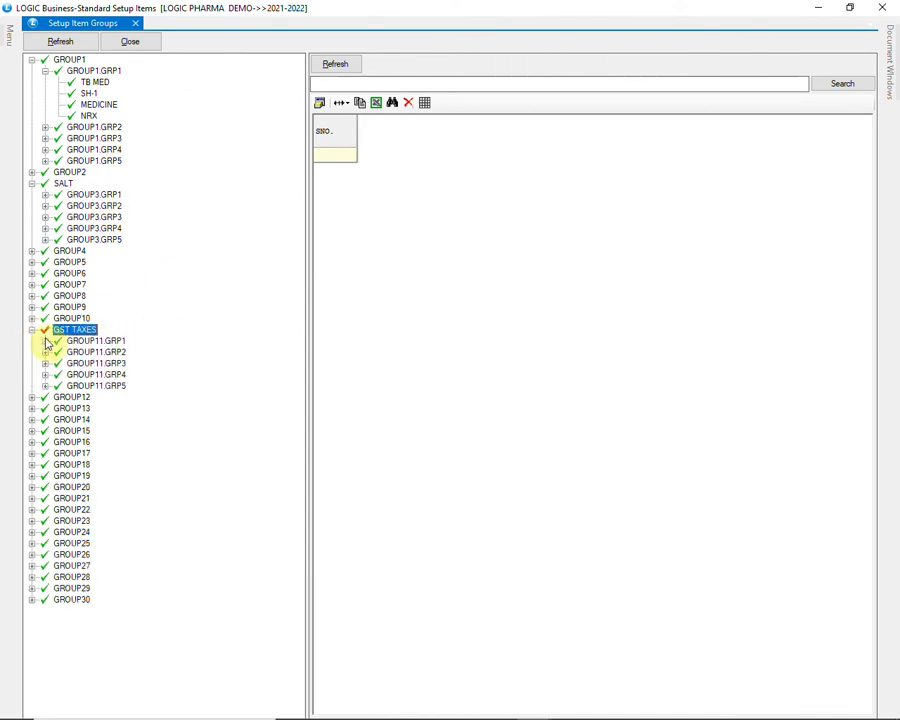
left_click(45, 341)
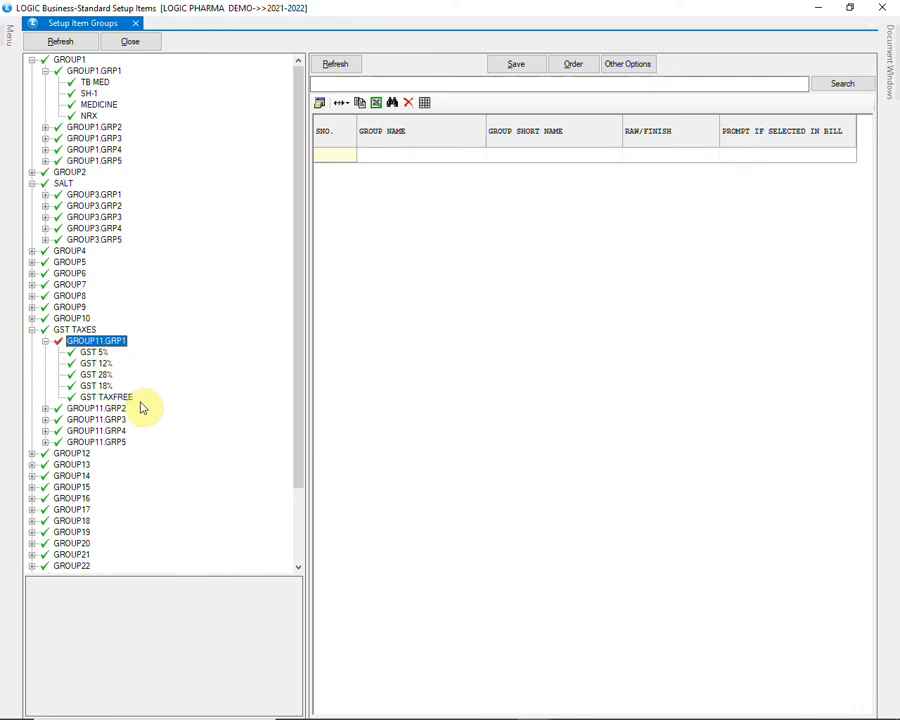
scroll(141, 407, "down", 3)
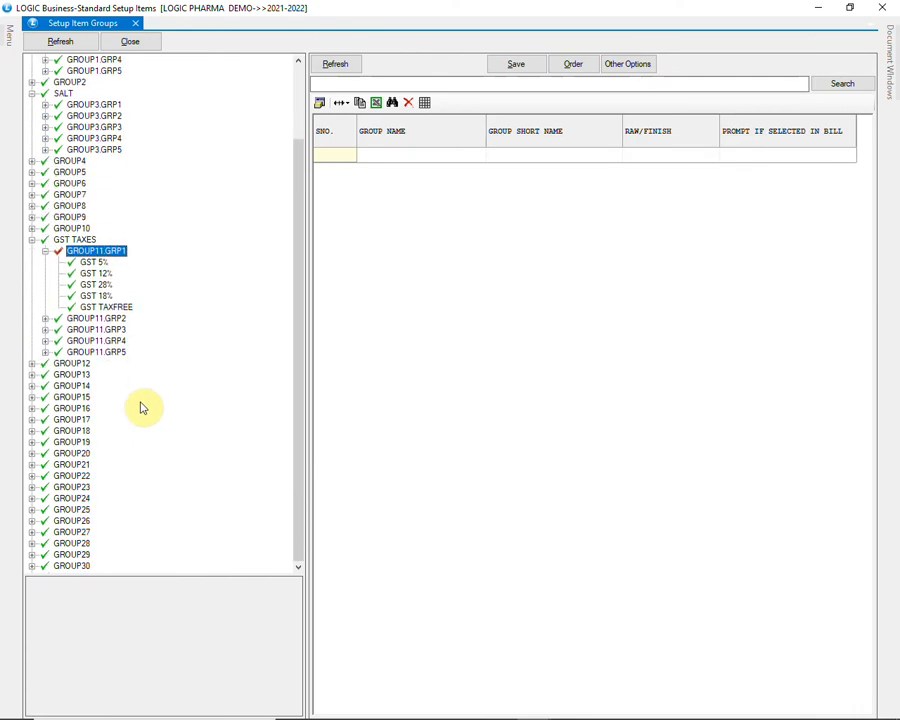
scroll(141, 407, "up", 3)
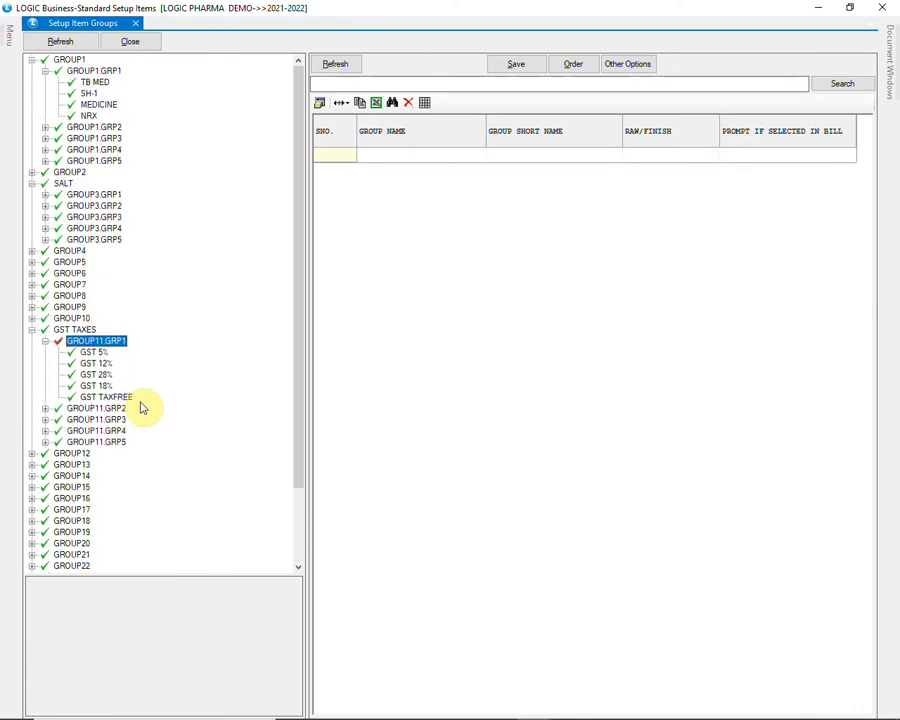
Refresh and close the item groups setup, and open Setup Company under SETUP ITEM MASTER.
left_click(60, 41)
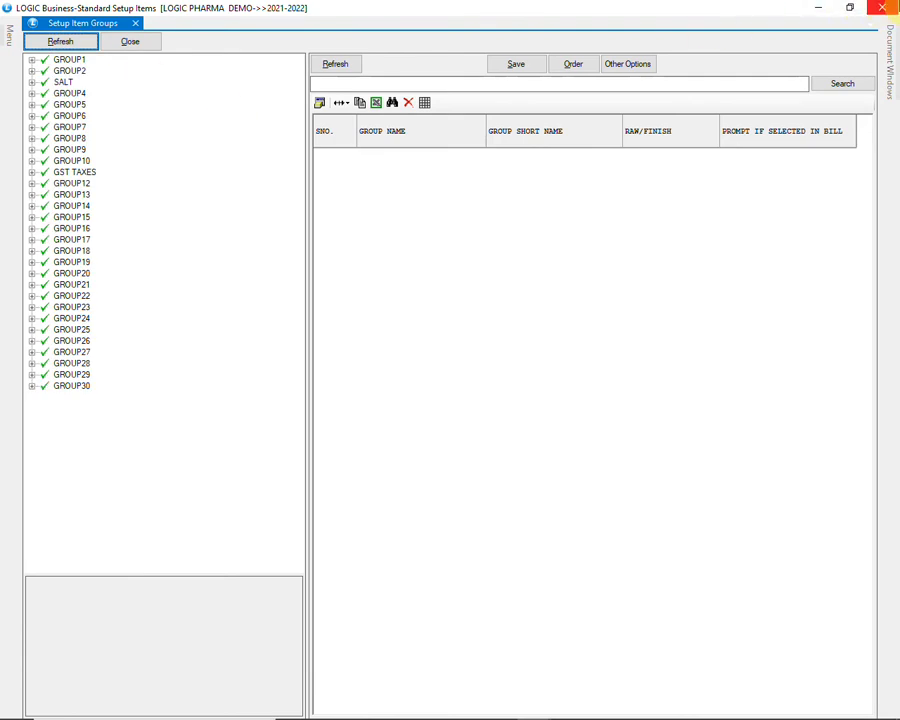
left_click(882, 7)
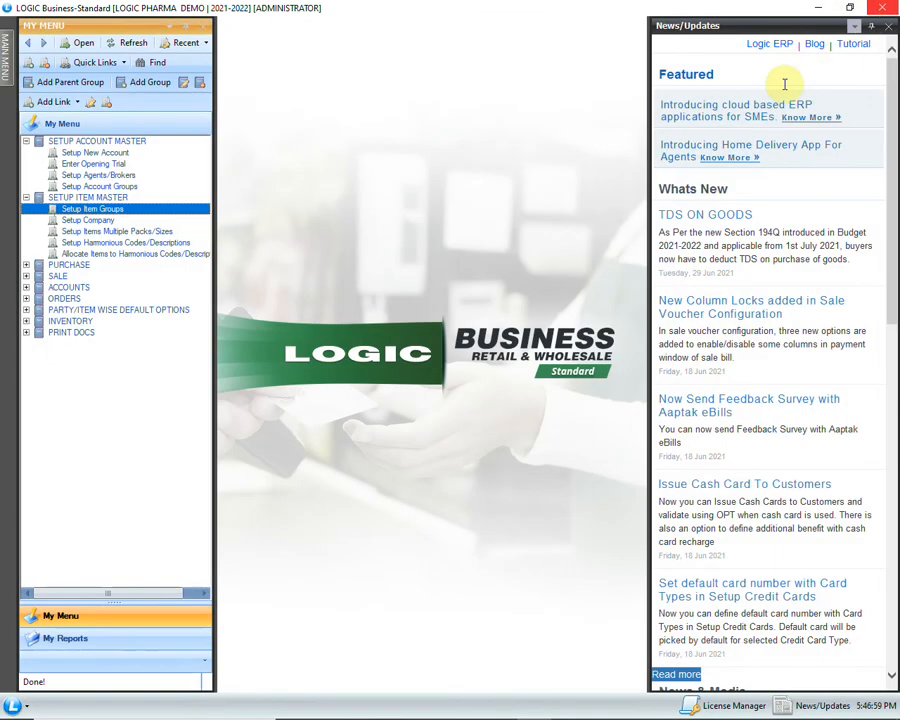
left_click(95, 221)
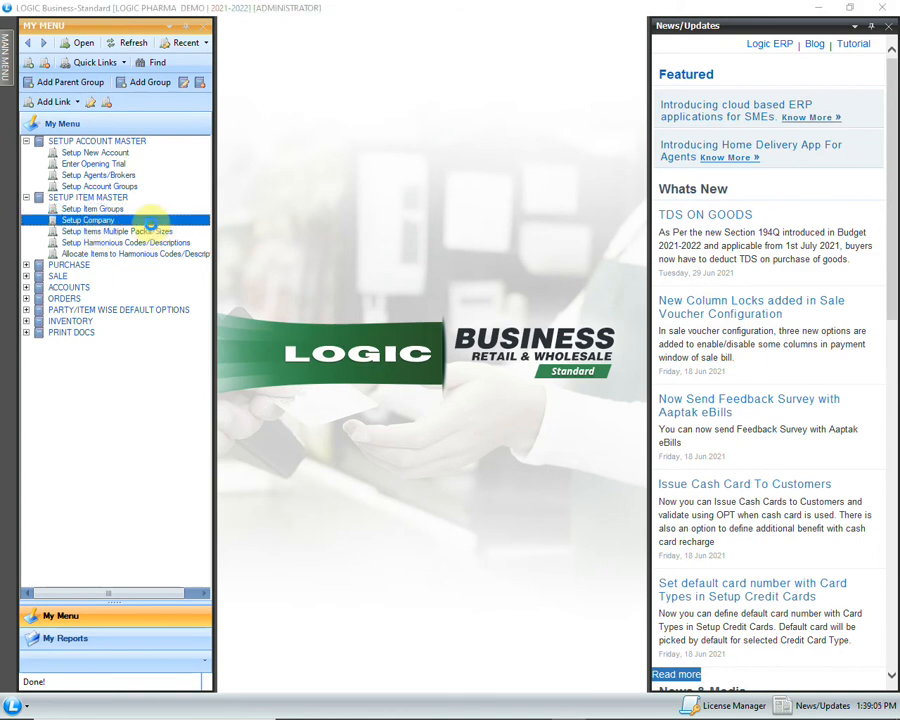
double_click(153, 229)
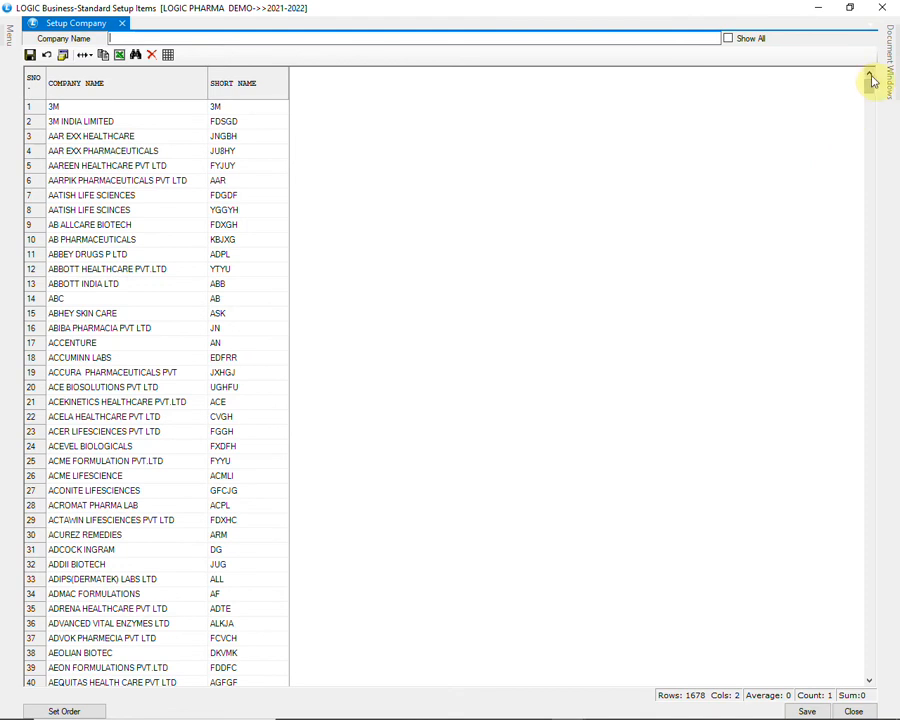
Add the company MICRO LABS LTD. with short name MCL in the blank last row and save the company list.
left_click_drag(870, 87, 850, 488)
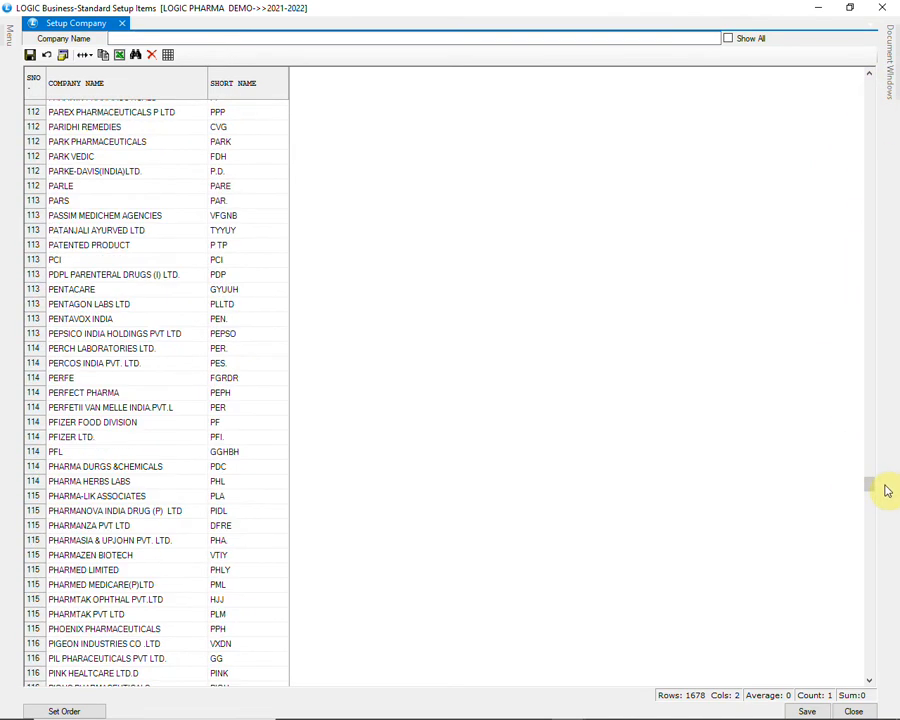
left_click_drag(875, 493, 884, 688)
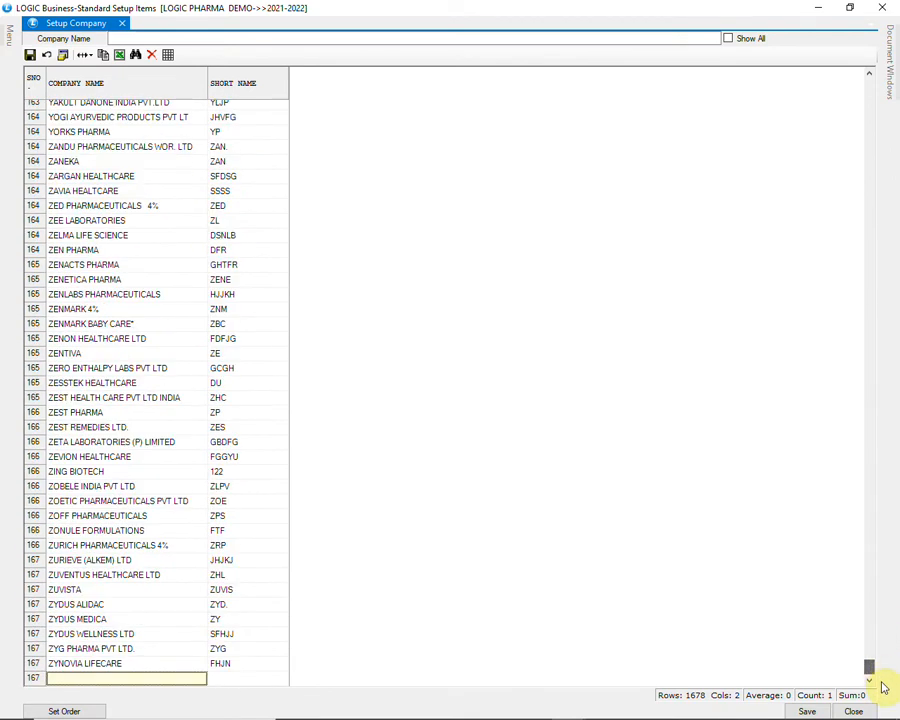
type("MICRO LABS LT")
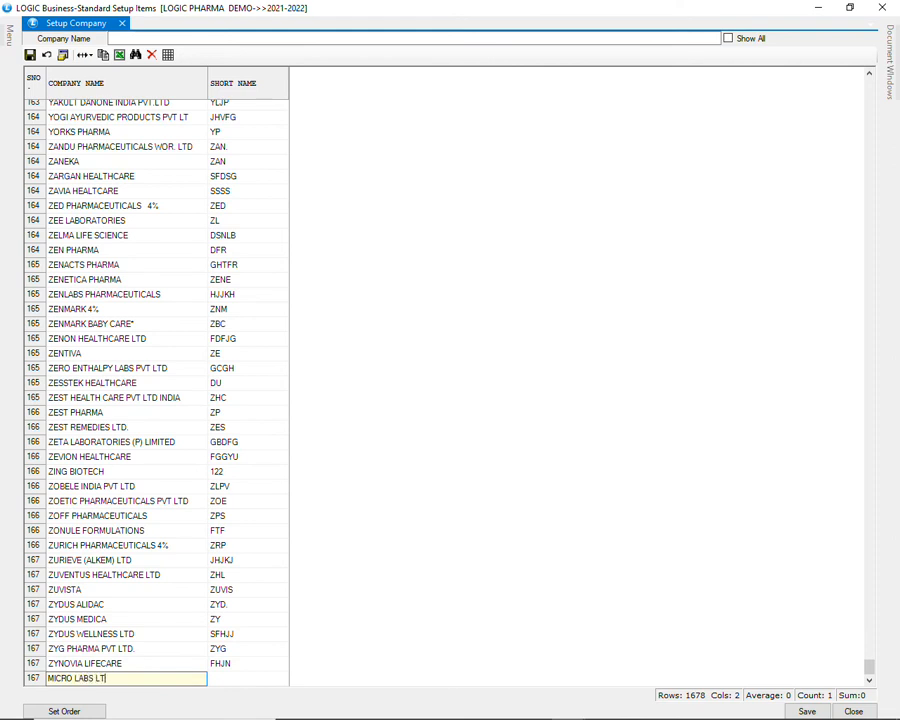
key("Return")
type("MCL")
key("Return")
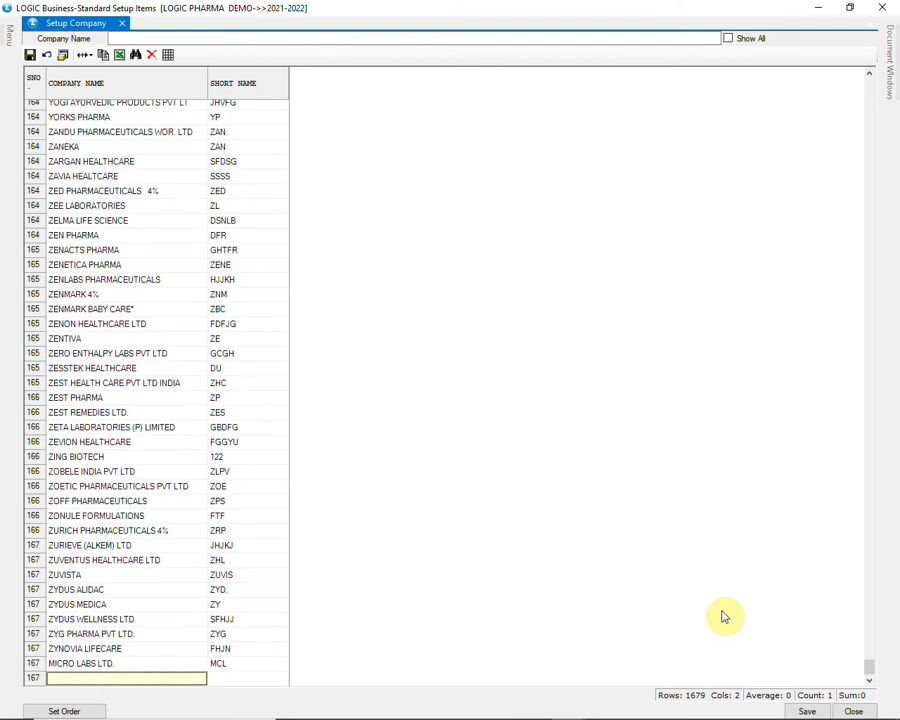
left_click(804, 709)
left_click(442, 412)
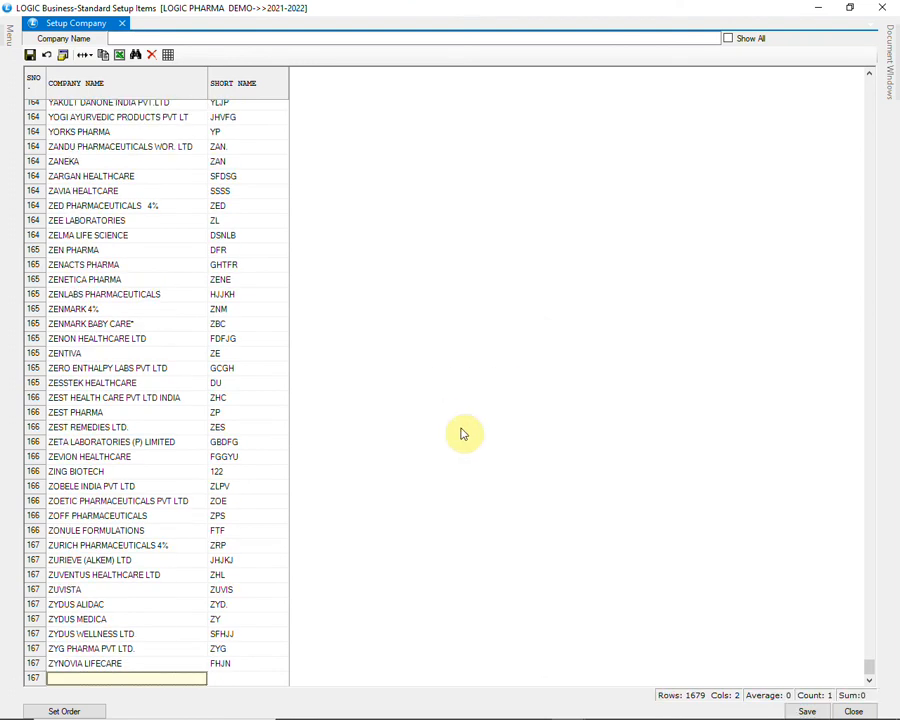
Open Setup Items Multiple Packs/Sizes and enter the item DOLO 500 TAB. with company MICRO LABS LTD.
left_click(853, 711)
left_click(115, 232)
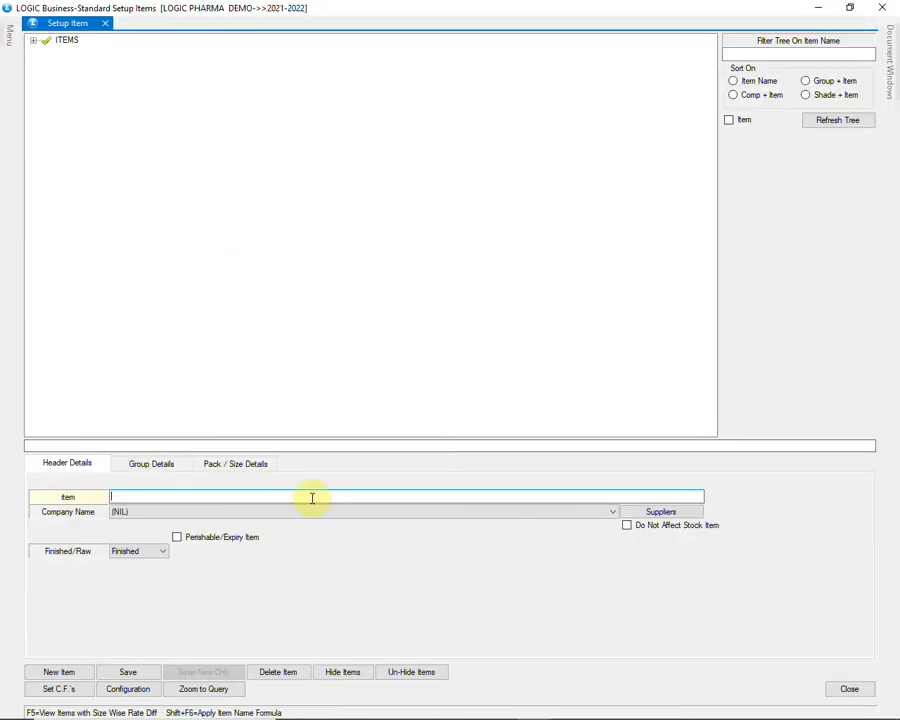
type("DOLO 500 TAB")
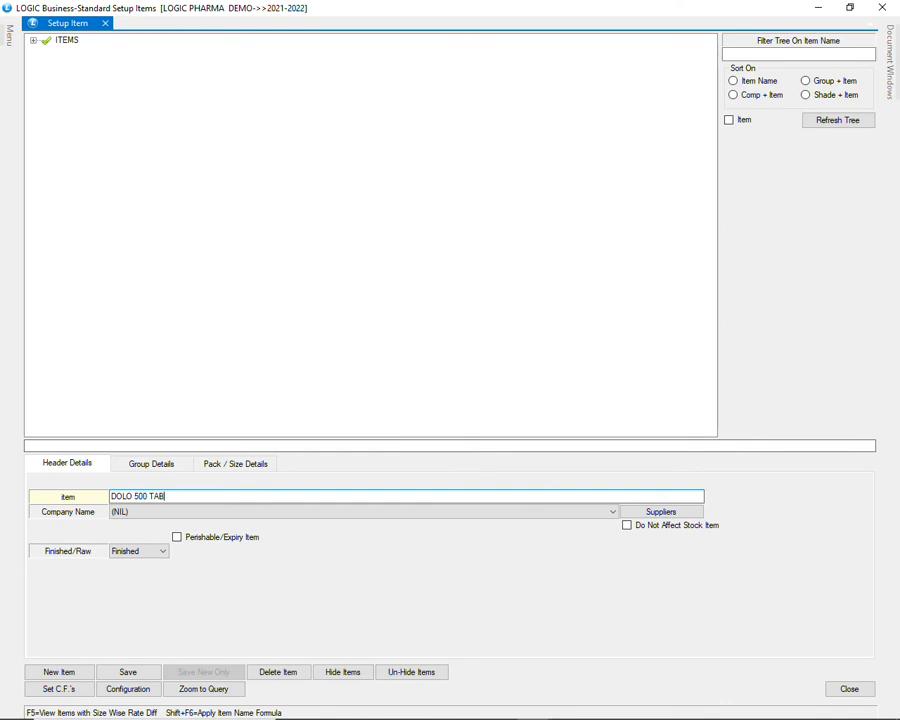
key("Return")
type("MICRO")
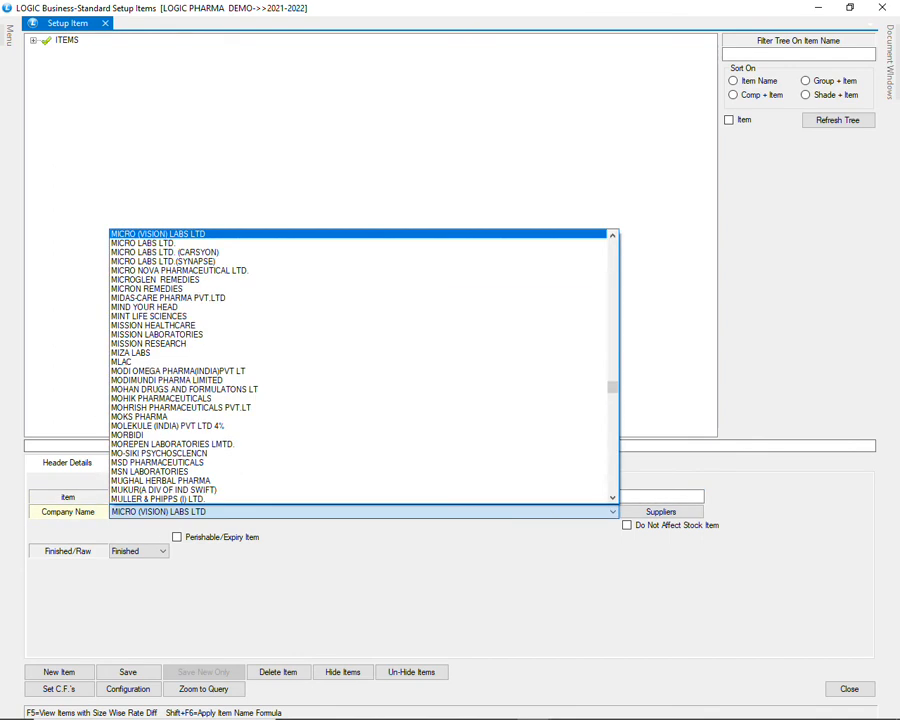
key("Down")
key("Return")
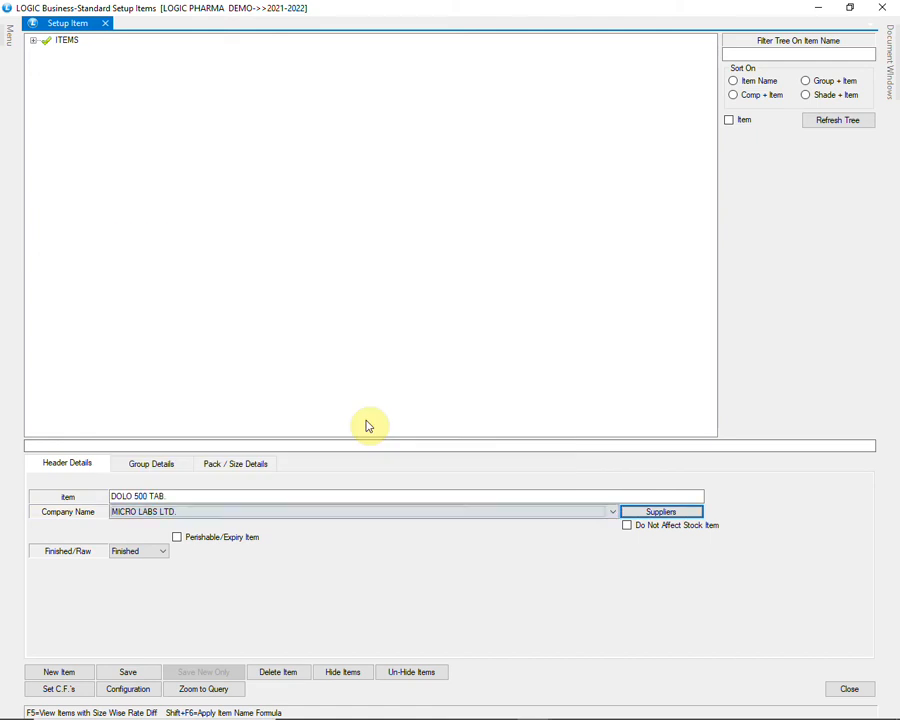
Assign the MEDICINE group to GROUP1 in the item's group details.
left_click(150, 464)
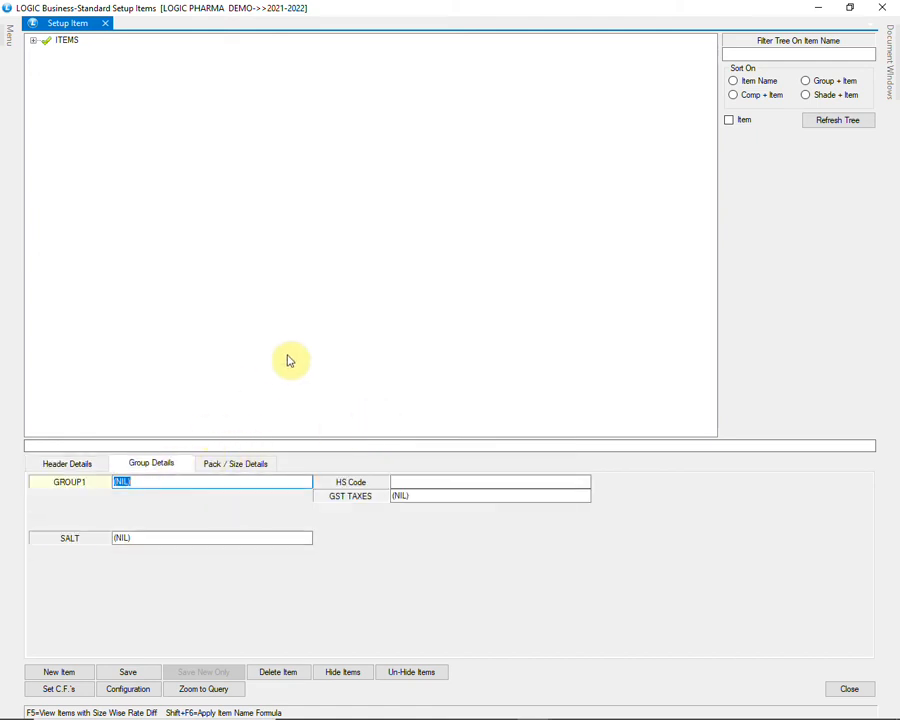
type("ME")
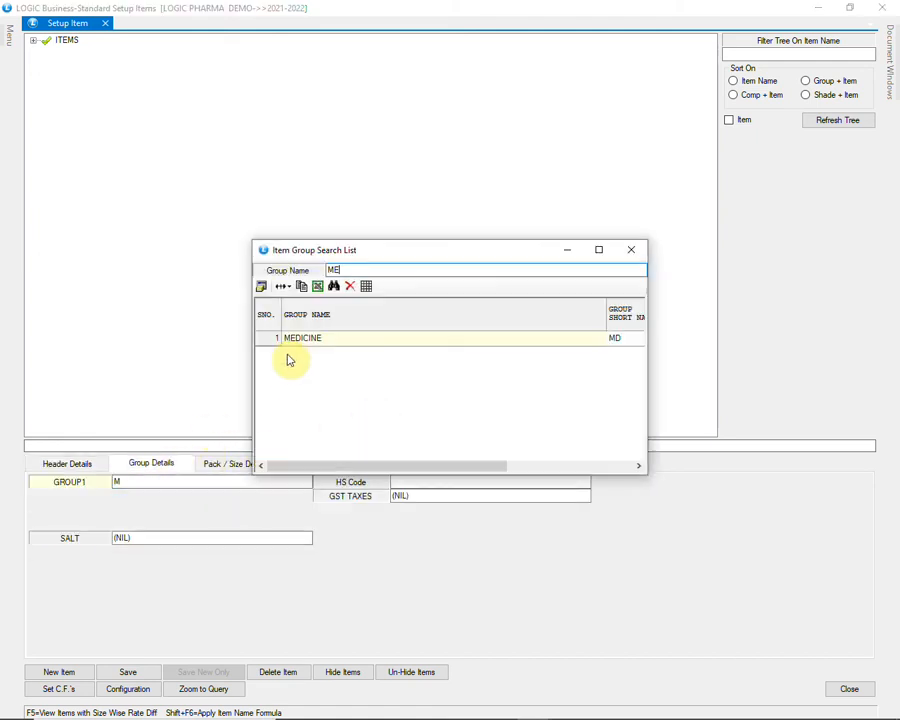
key("Return")
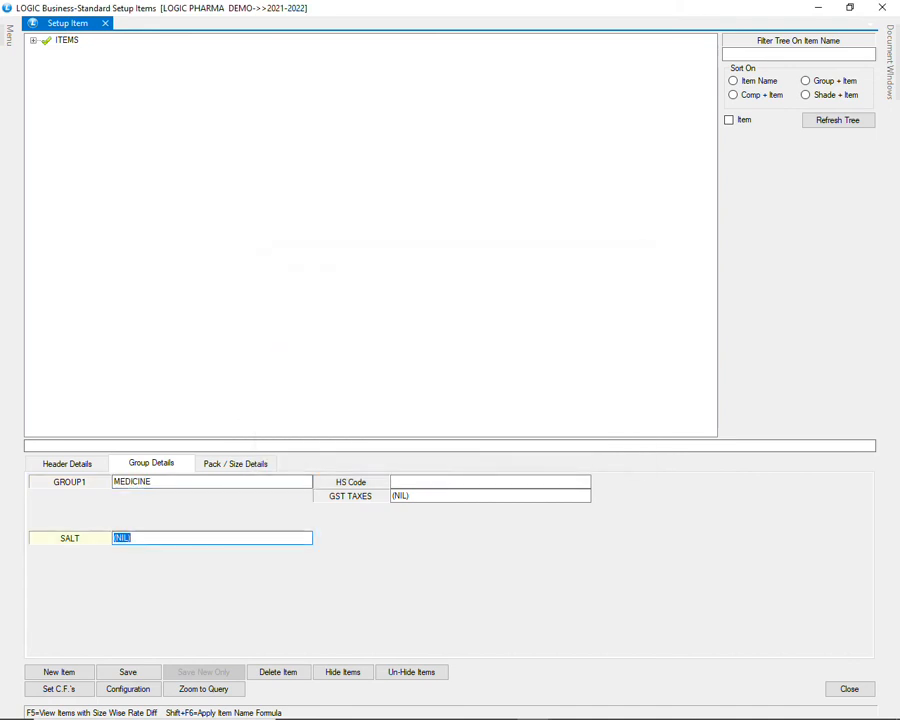
Search the salt groups for PARA and assign PARACETAMOL DT-500 as the item's SALT.
type("PARA")
key("Down")
key("Down")
key("Down")
key("Down")
key("Down")
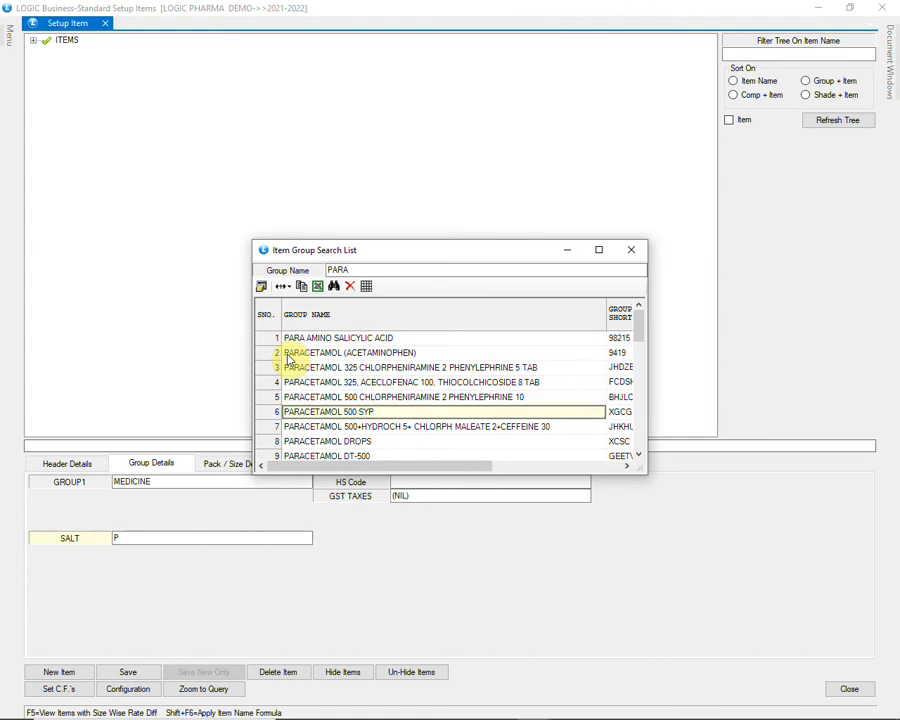
key("Down")
key("Down")
key("Down")
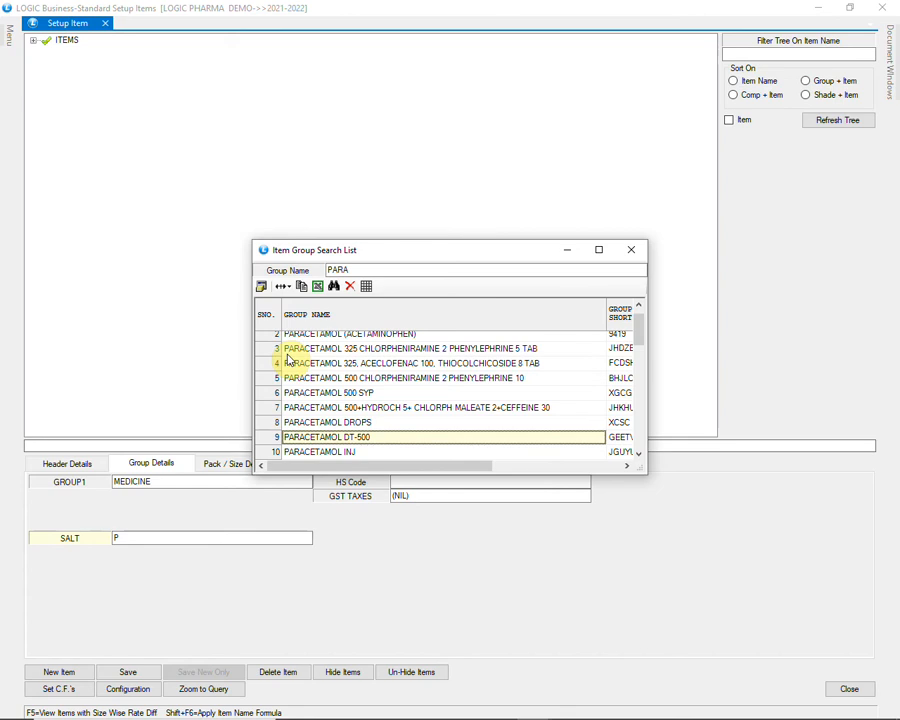
key("Return")
Set the item's HS Code to 30 and its GST TAXES group to GST 12%.
type("30")
key("Return")
type("GST")
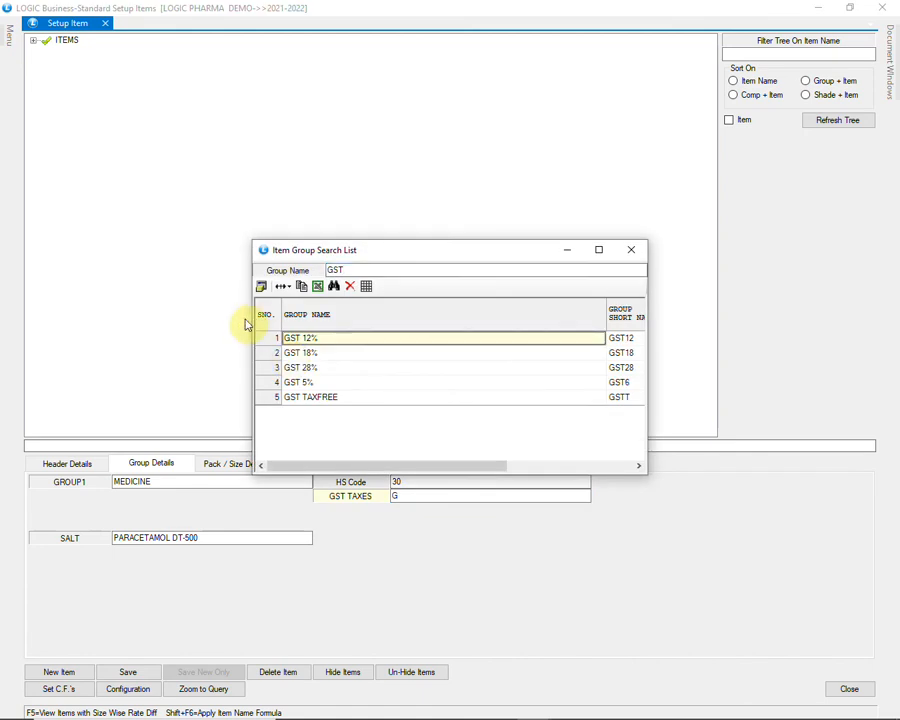
key("Return")
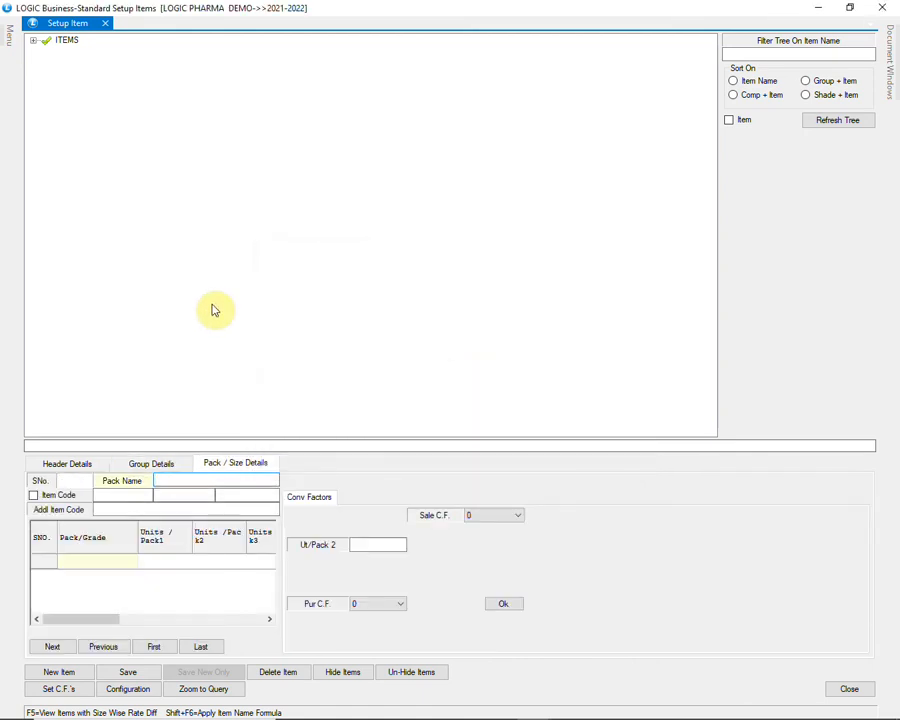
Choose 10`S as the first pack of DOLO 500 TAB. and leave its item code fields blank.
type("10")
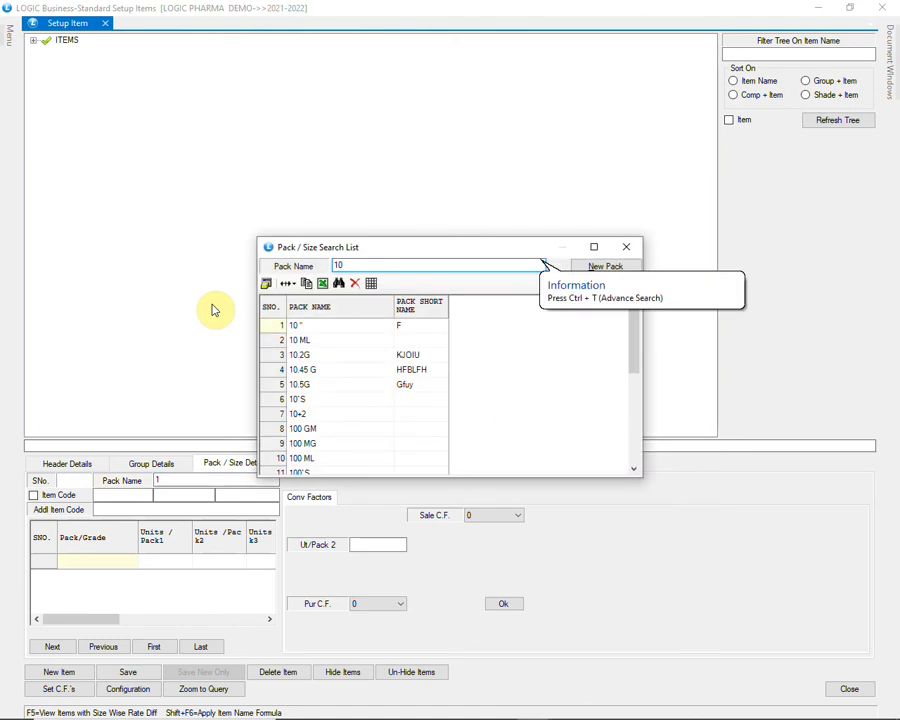
key("Down")
key("Down")
key("Down")
key("Down")
key("Down")
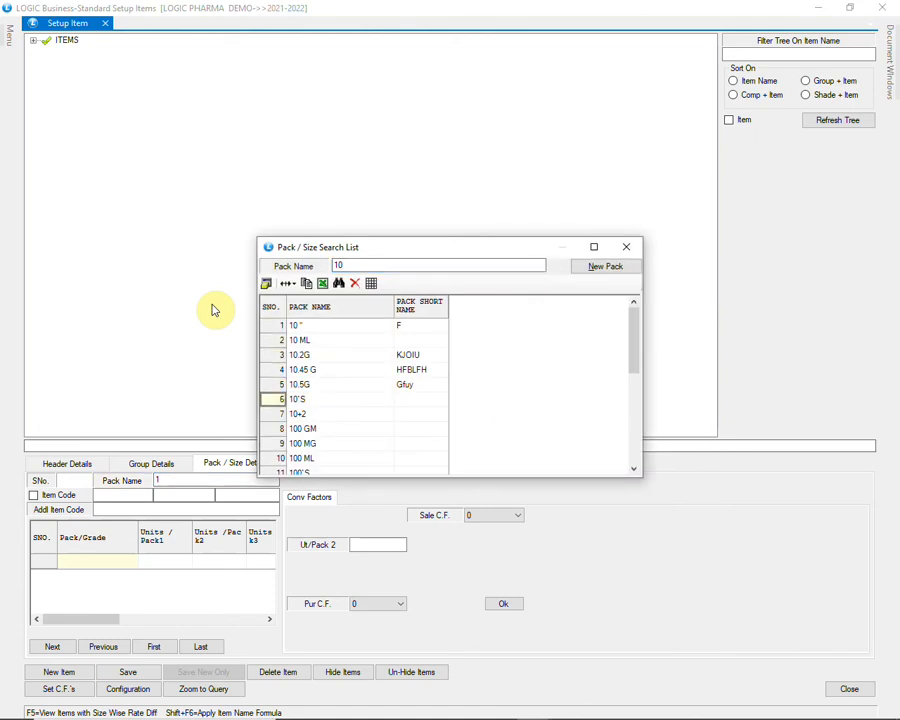
key("Return")
key("Return")
key("Return")
key("Return")
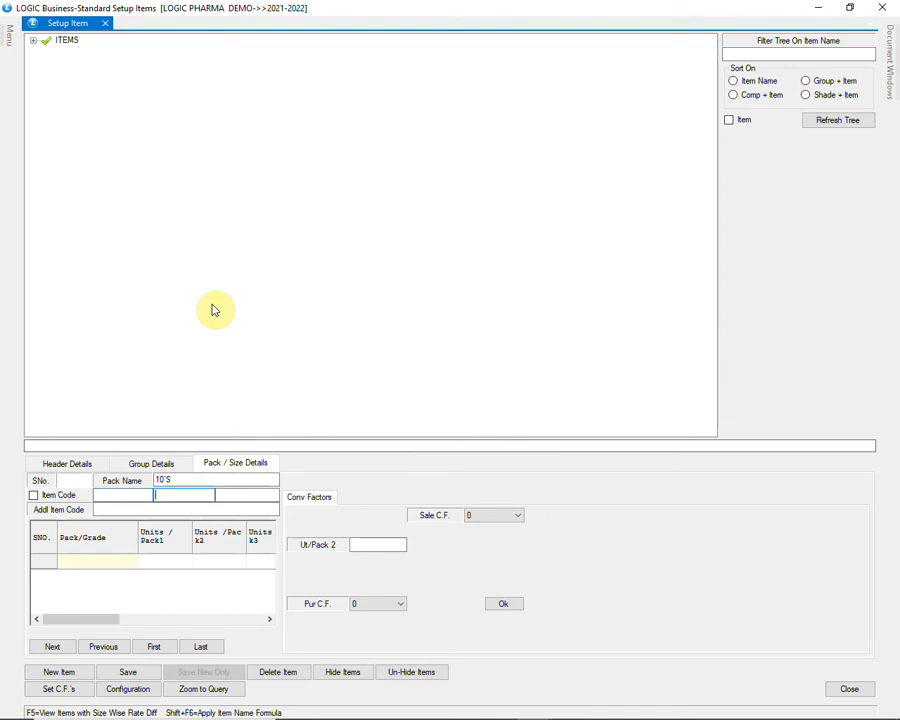
key("Return")
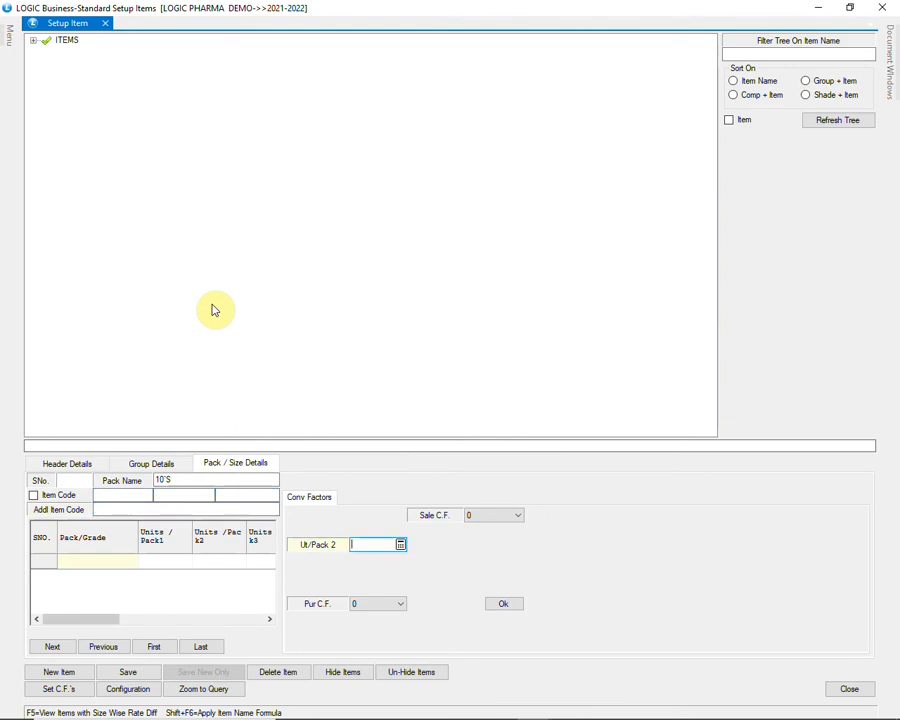
Set Ut/Pack 2 to 10 and both Pur C.F. and Sale C.F. to 2, and add the 10`S pack to the list.
key("Return")
key("2")
key("Return")
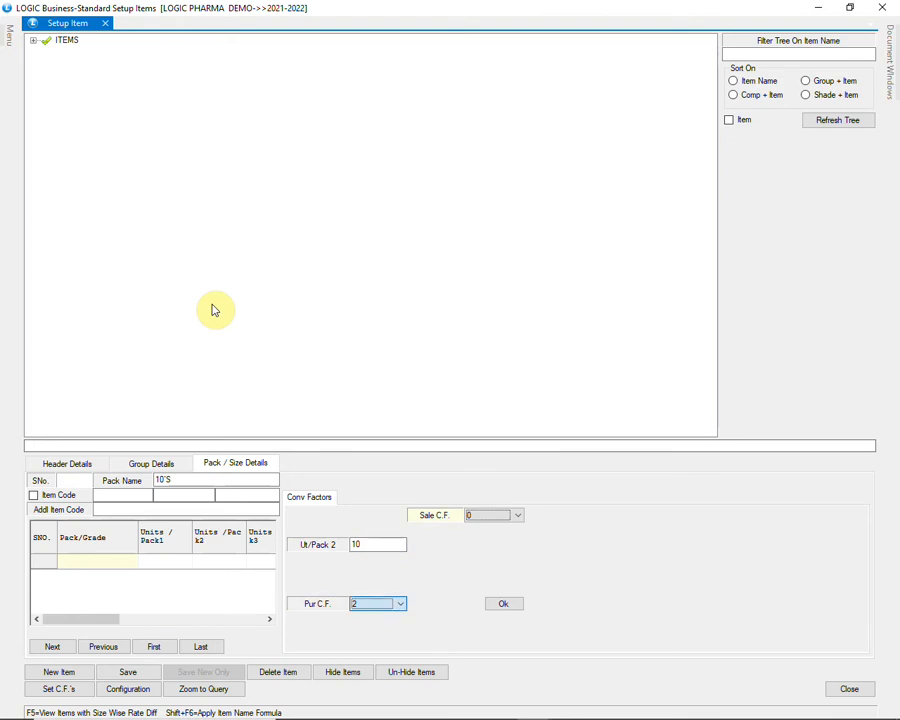
key("2")
key("Return")
key("Return")
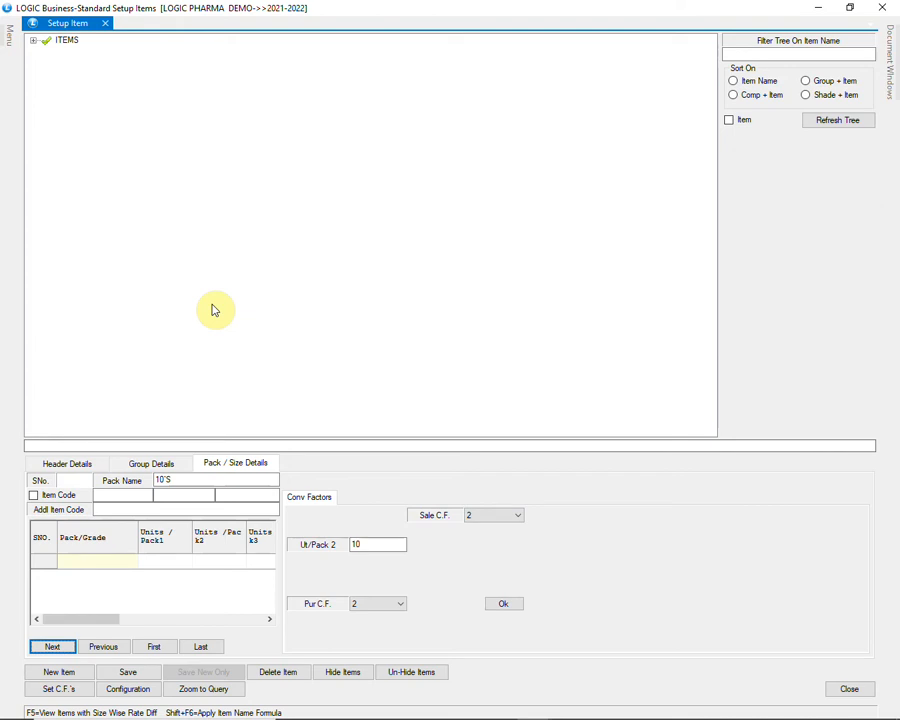
key("Return")
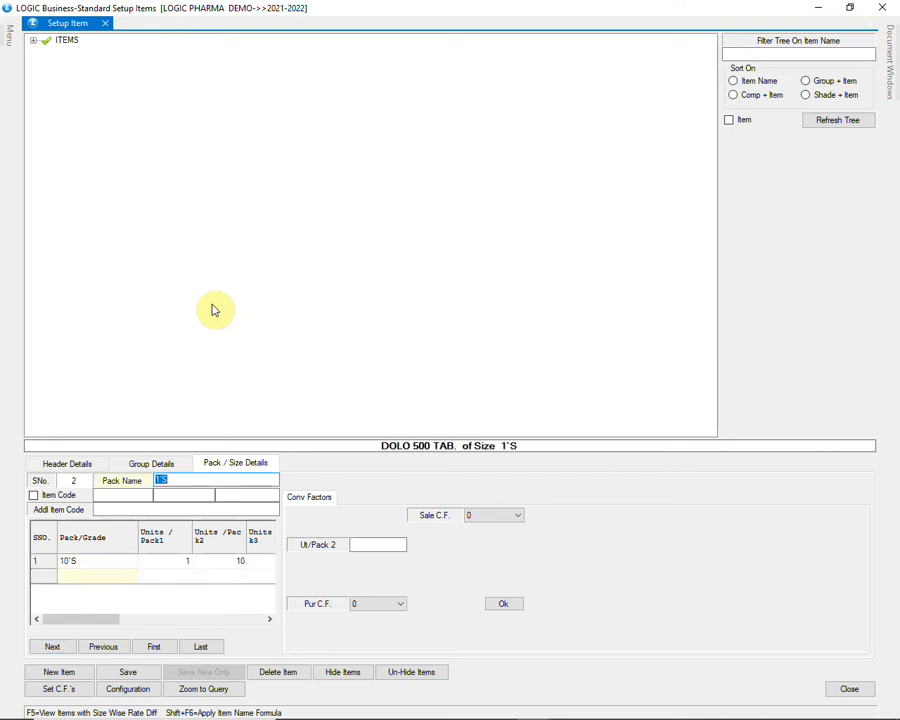
Choose 15`S as the second pack of the item and leave its item code fields blank.
type("15")
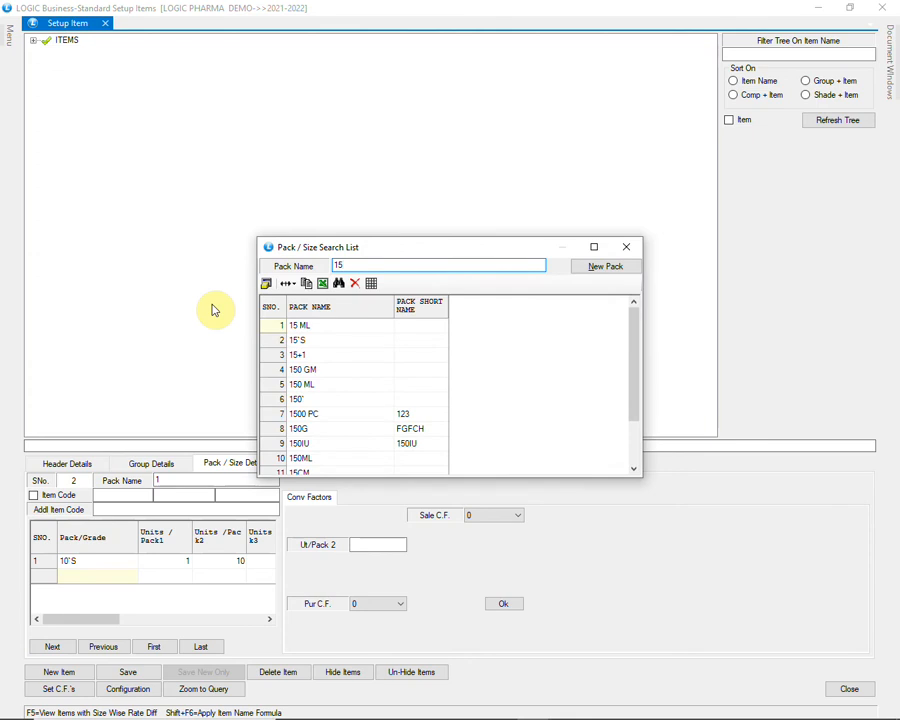
key("Down")
key("Return")
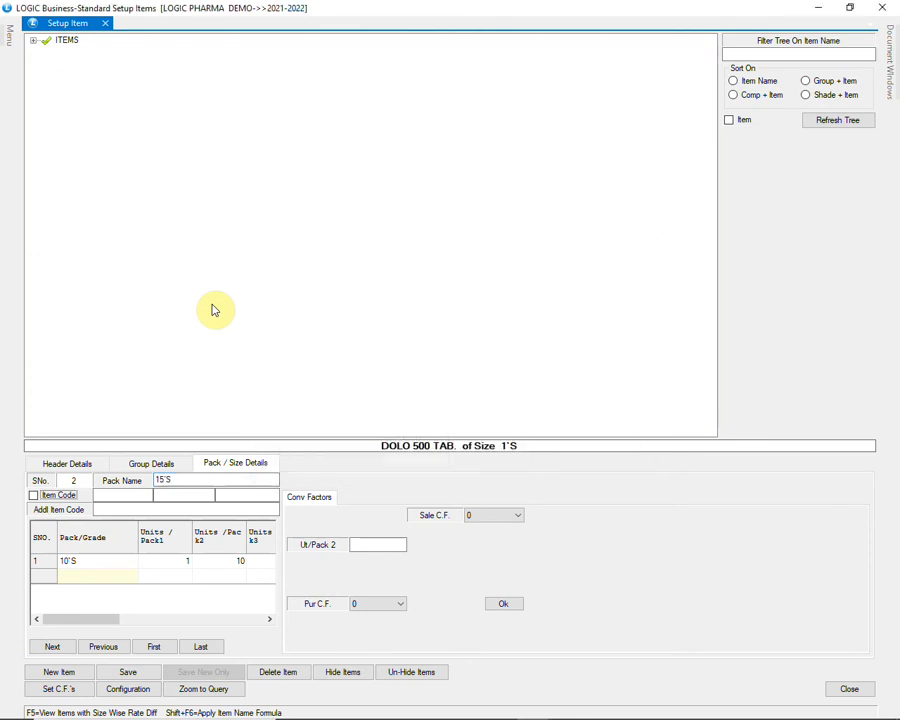
key("Return")
key("Return")
key("Return")
key("Return")
key("Return")
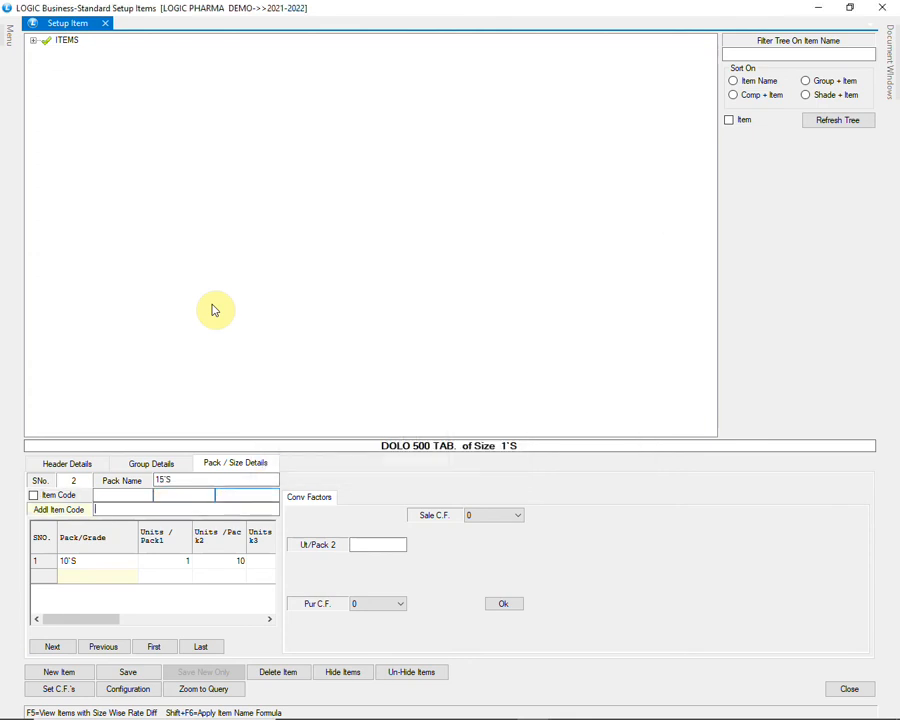
Set Ut/Pack 2 to 15 and both Pur C.F. and Sale C.F. to 2, and add the 15`S pack to the list.
key("Return")
type("2")
key("Return")
type("2")
key("Return")
key("Return")
key("Return")
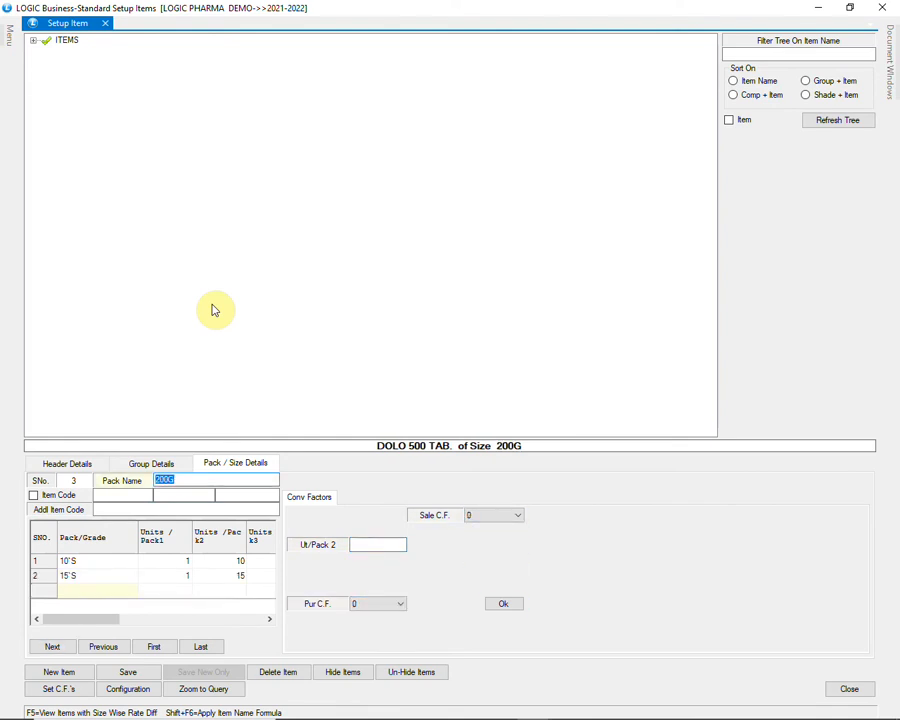
Save the item DOLO 500 TAB. with its packs and close the item setup window.
left_click(128, 672)
left_click(447, 414)
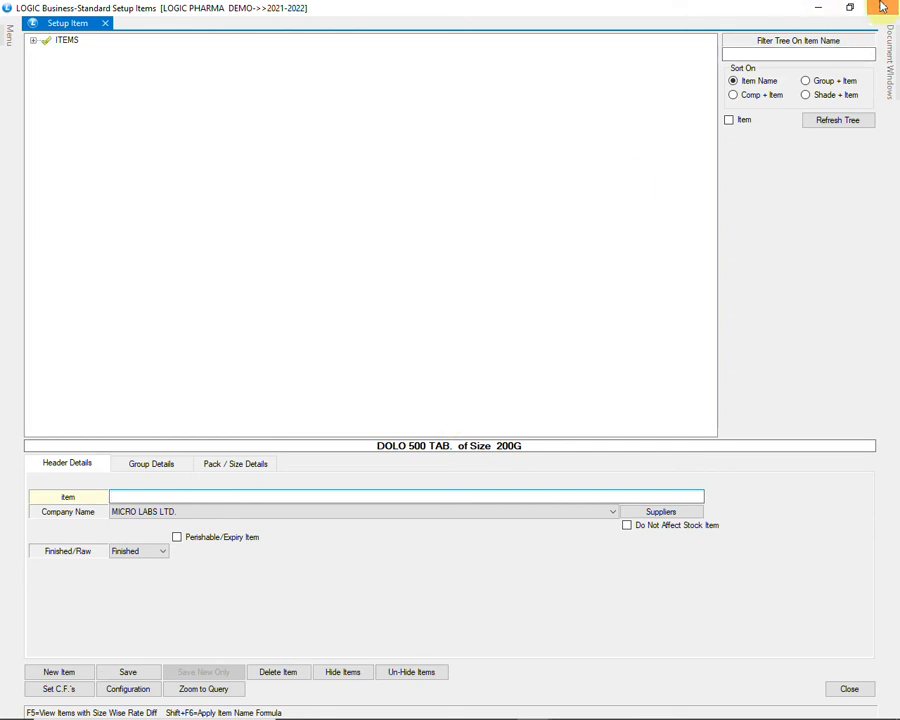
left_click(883, 7)
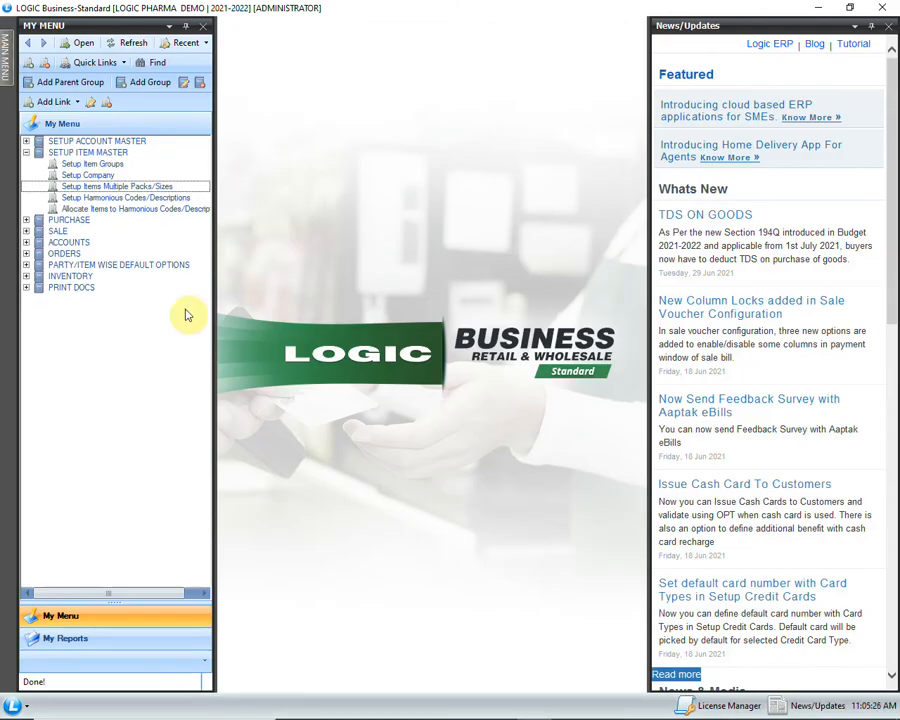
Open a new Purchase Bill under PURCHASE, choose A.S.PHARMA as the account and dismiss the pending challan reminder.
left_click(26, 219)
double_click(93, 233)
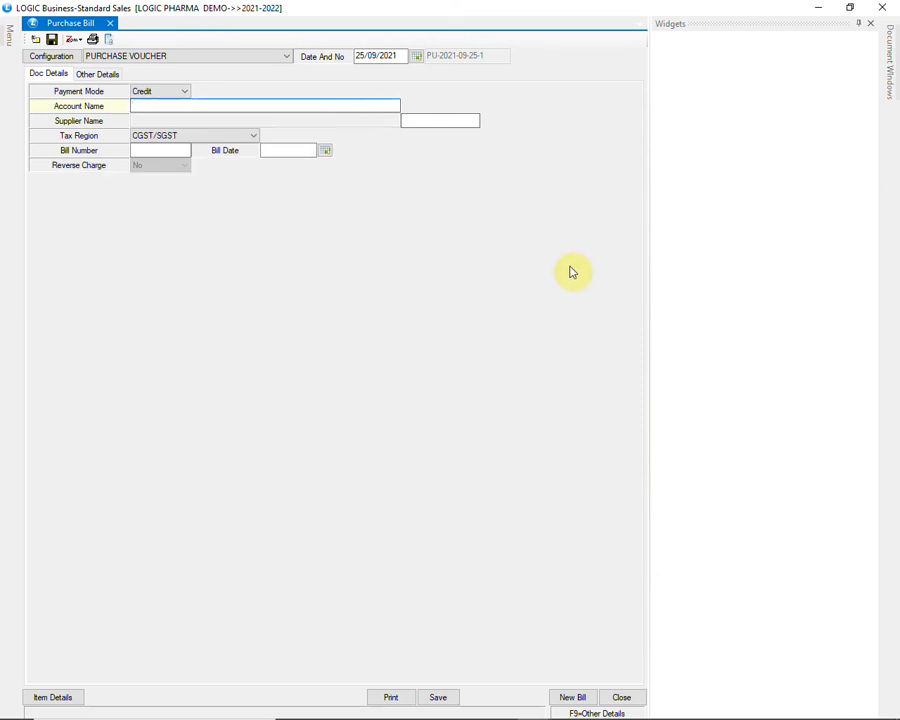
type("A")
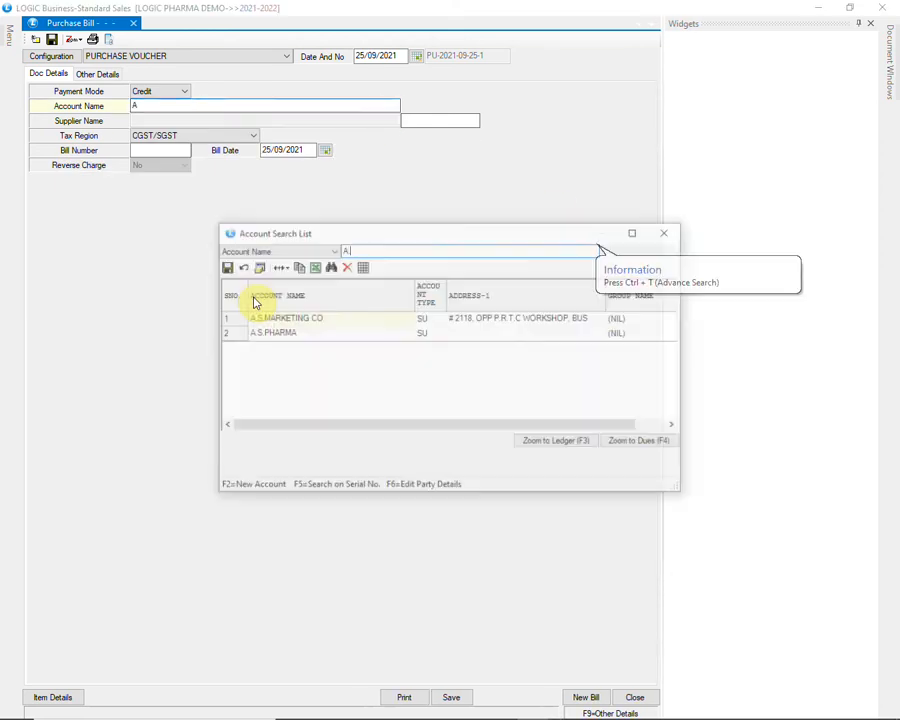
key("Down")
key("Return")
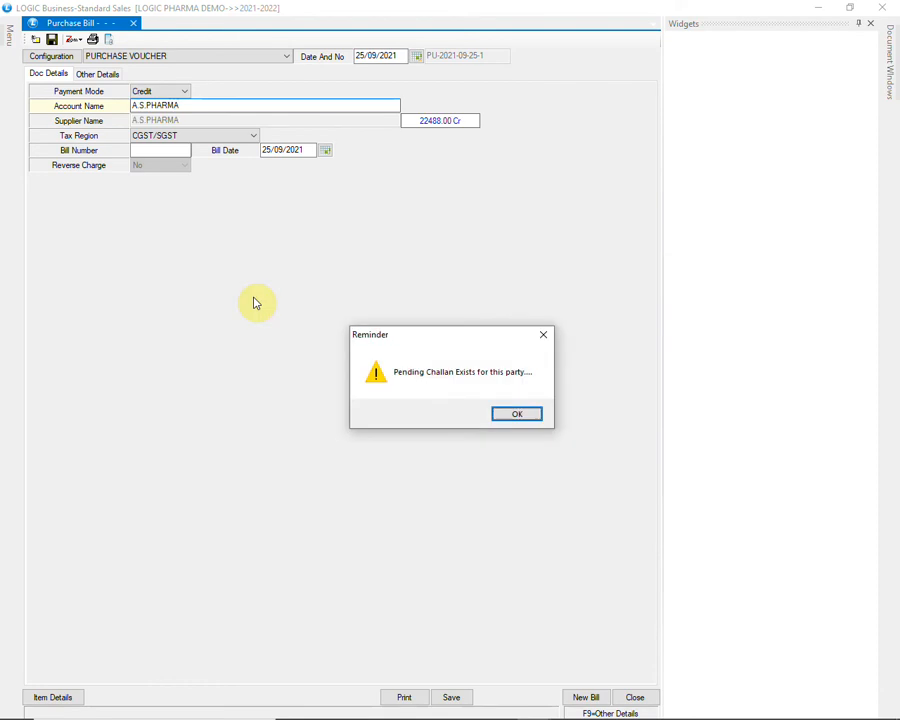
key("Return")
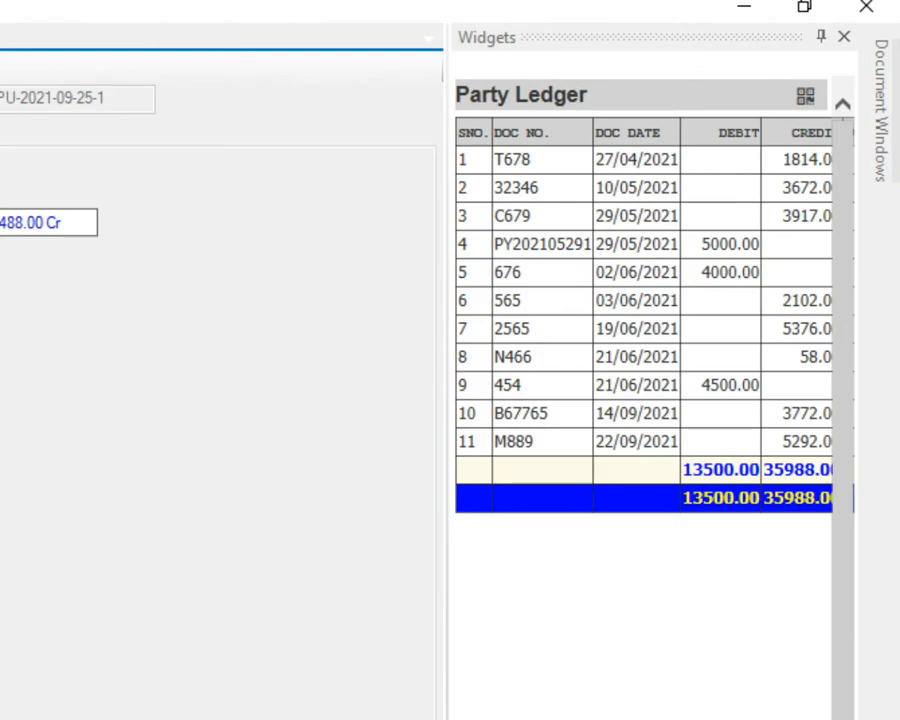
Keep CGST/SGST as the tax region, enter bill number 1, accept the bill date and proceed to the bill's item details.
left_click_drag(600, 719, 679, 719)
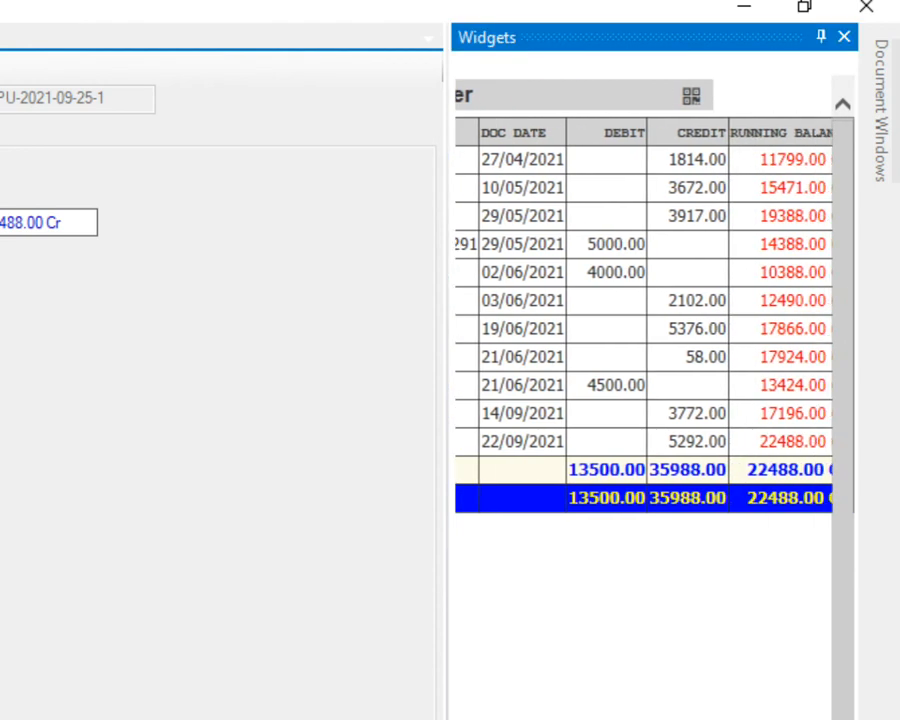
left_click_drag(742, 711, 705, 709)
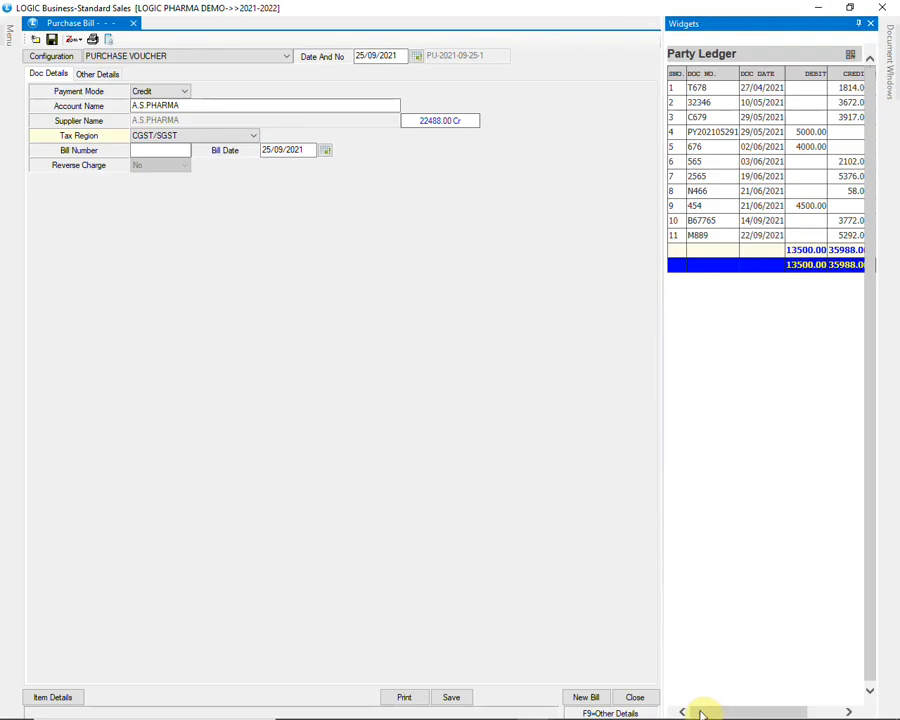
left_click(218, 137)
left_click(218, 137)
key("Return")
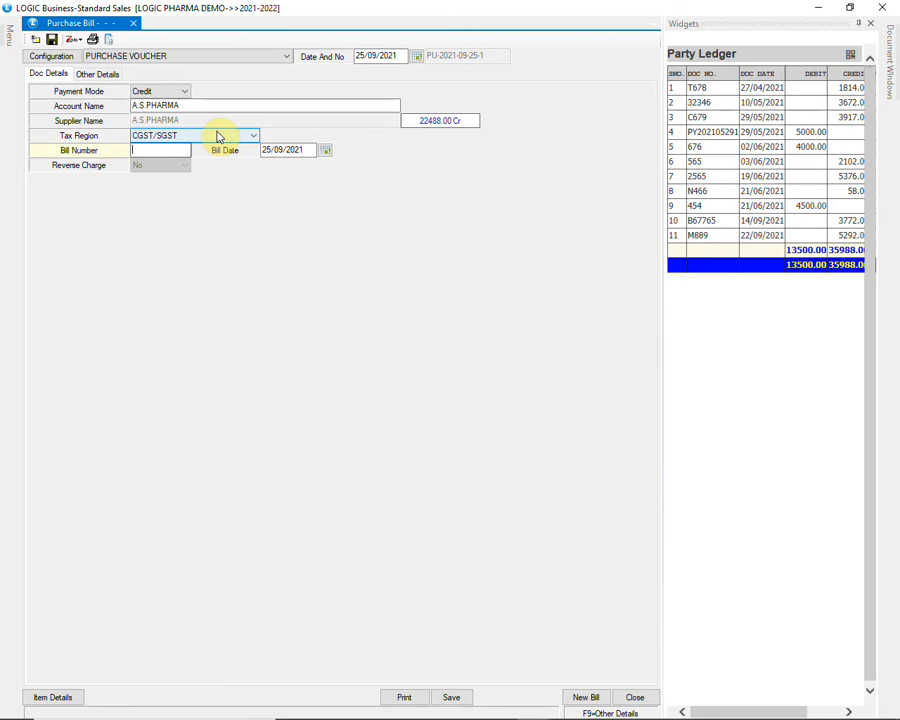
type("1")
key("Return")
key("Return")
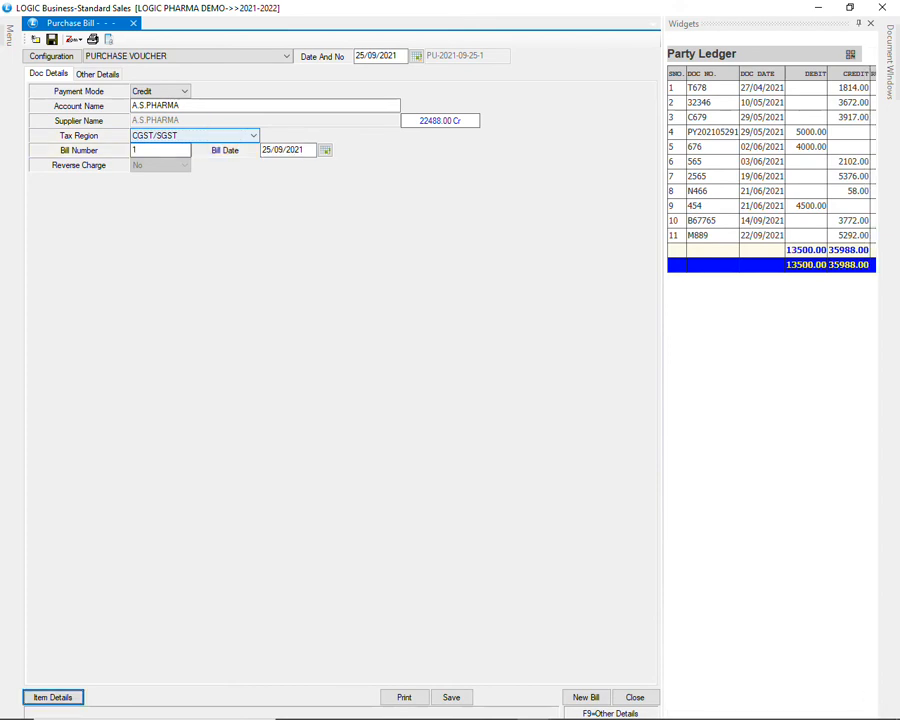
key("Return")
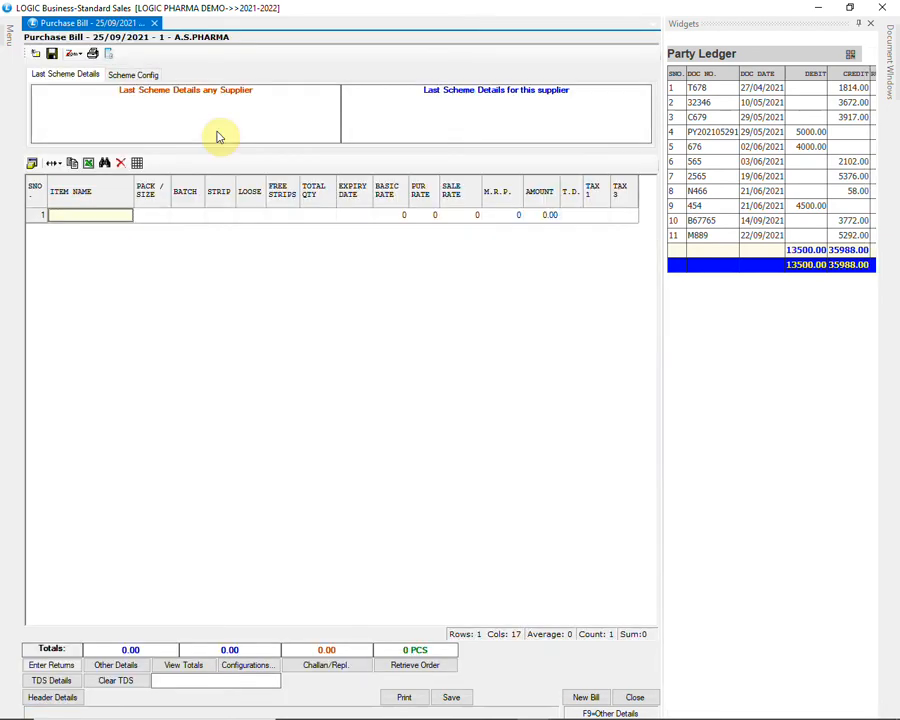
Search the items for CIPLOX and add CIPLOX-100 TAB to the first row of the purchase bill.
type("CIPLOX")
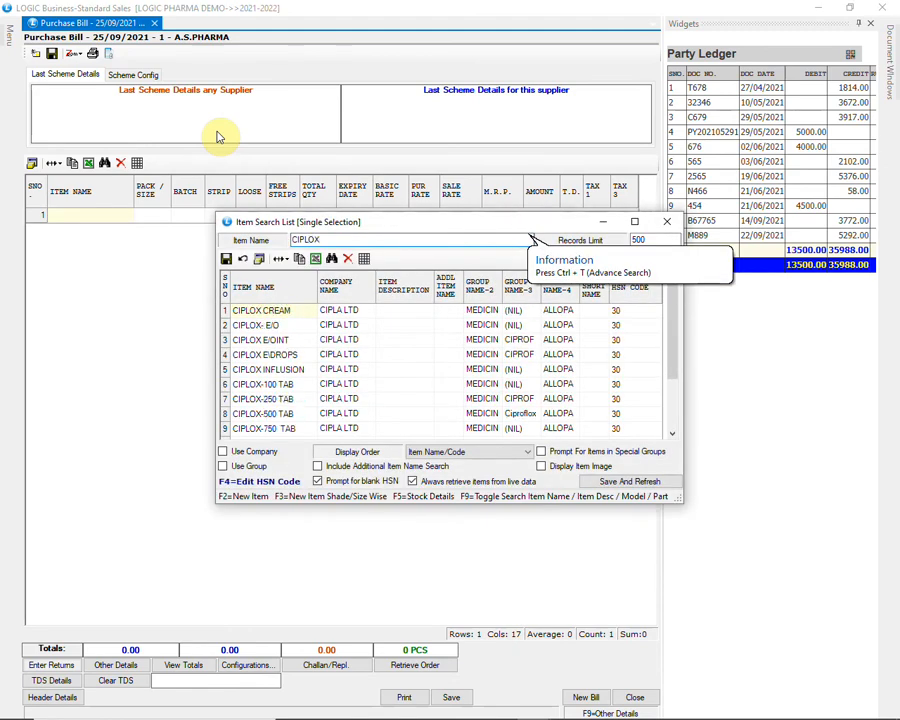
key("Down")
key("Down")
key("Down")
key("Down")
key("Down")
key("Down")
key("Return")
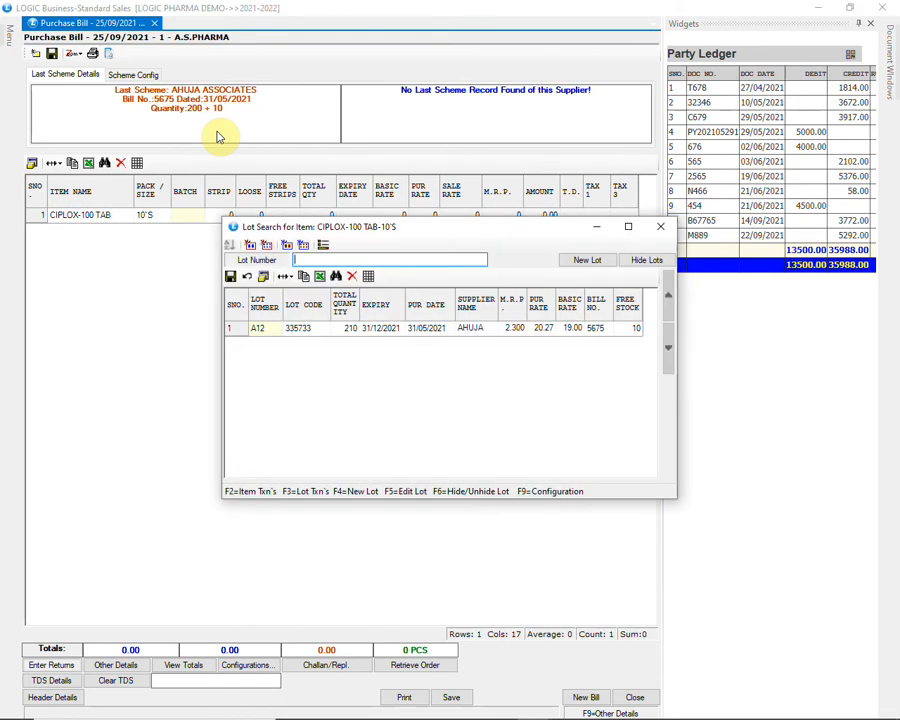
Enter batch B34 for CIPLOX-100 TAB with 20 strips and 1 free strip.
type("B34")
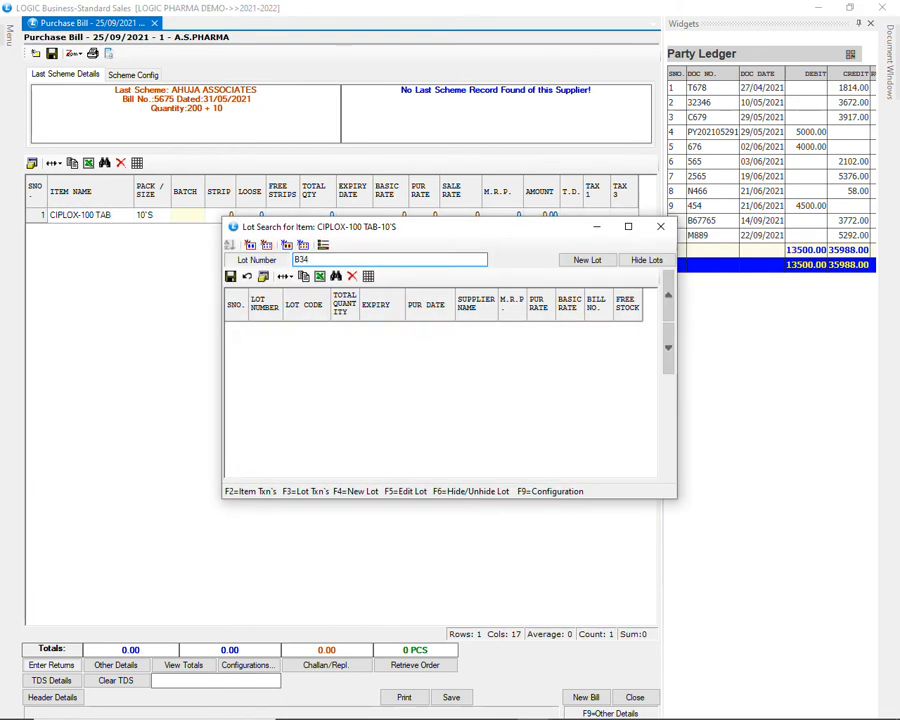
key("Return")
type("20")
key("Return")
type("1")
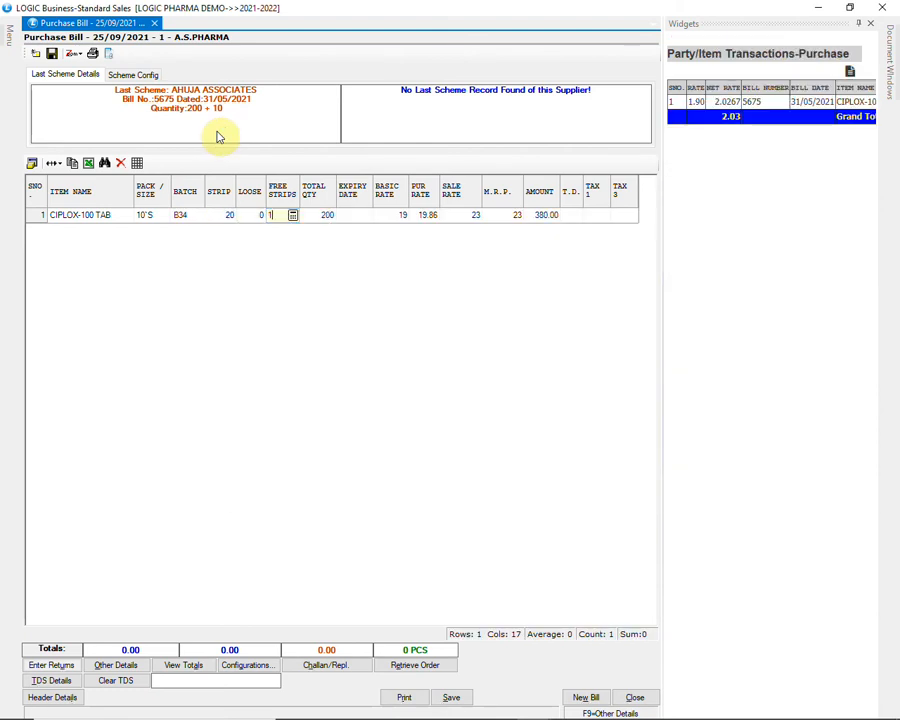
key("Return")
key("Return")
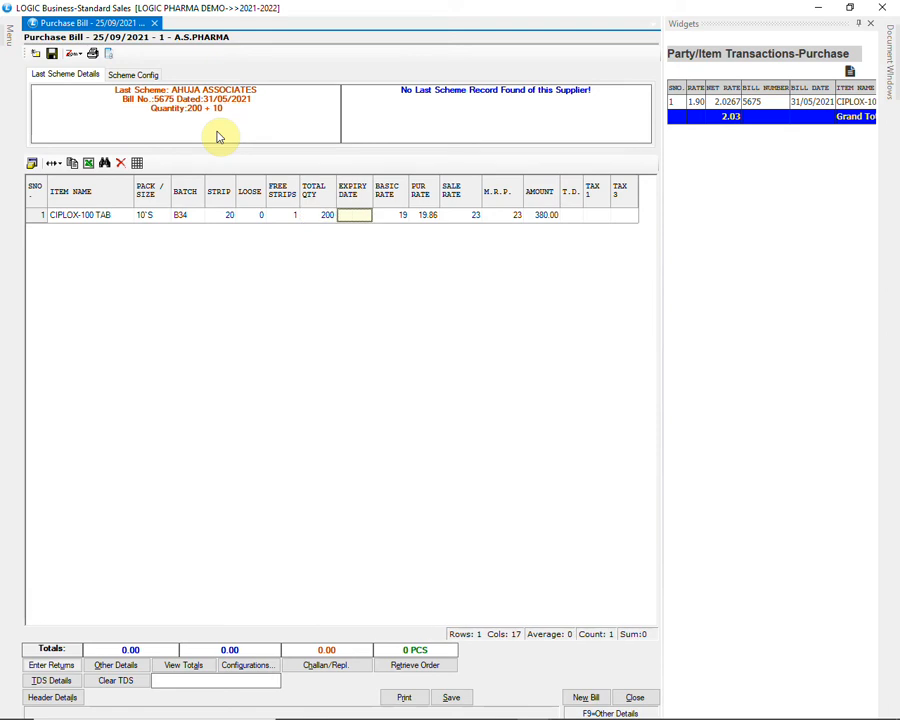
Enter expiry 12/24 and a T.D. of 2 for CIPLOX-100 TAB, keep its rates, and widen the EXPIRY DATE column.
type("12/24")
key("Return")
key("Return")
key("Return")
key("Return")
type("2")
key("Return")
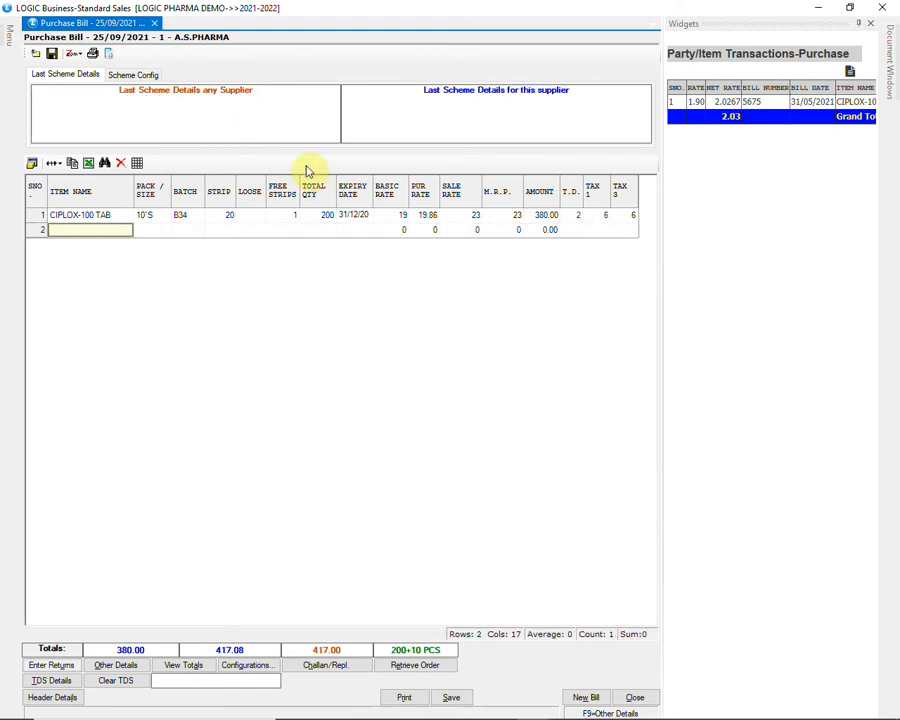
left_click_drag(370, 183, 384, 182)
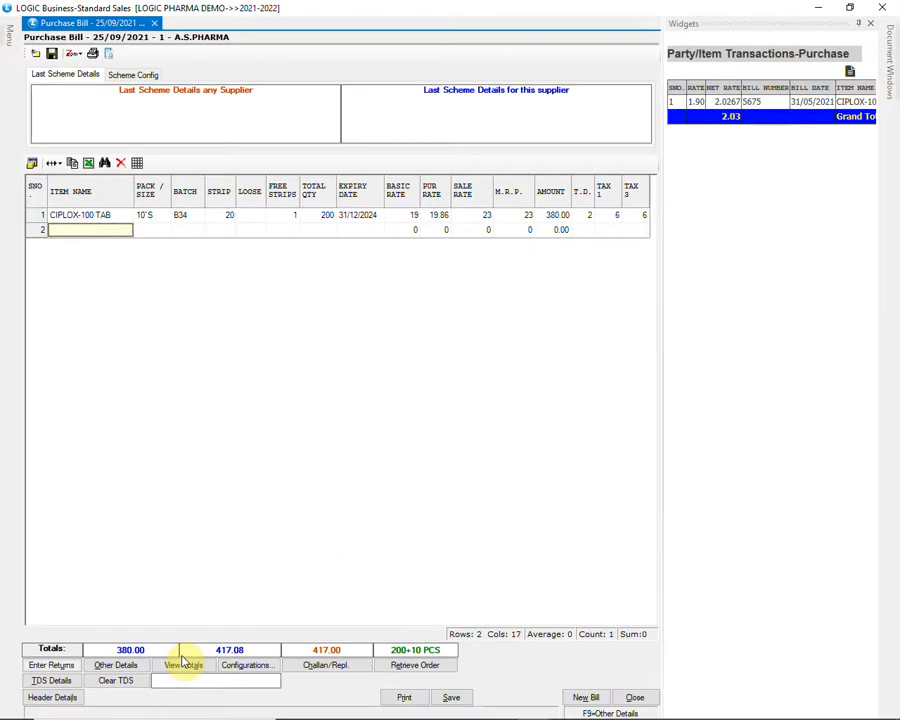
View the purchase bill's totals and the account-wise break-up of the voucher.
left_click(183, 665)
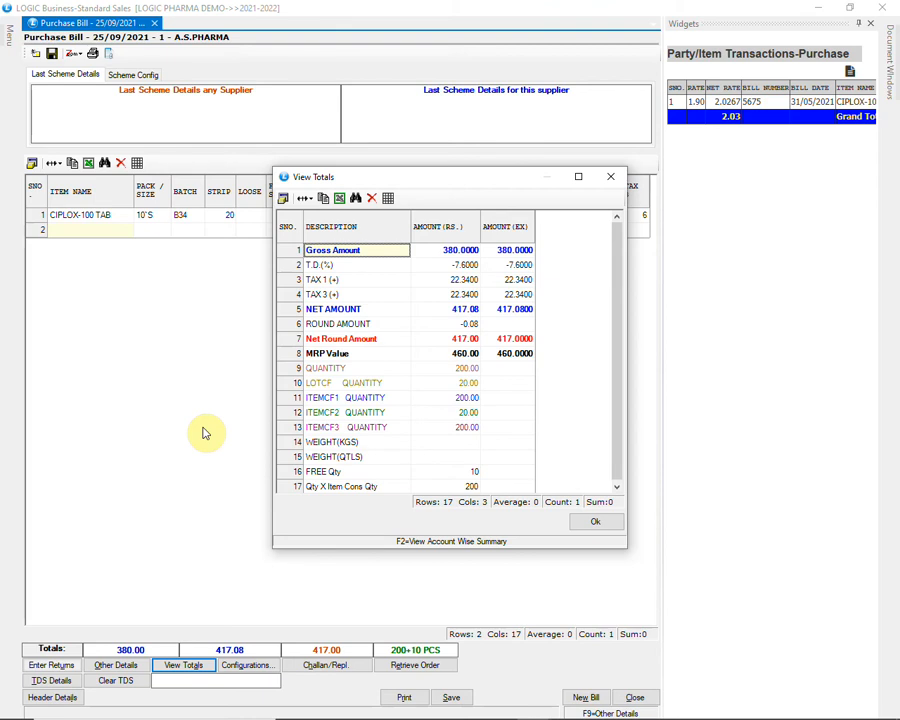
key("F2")
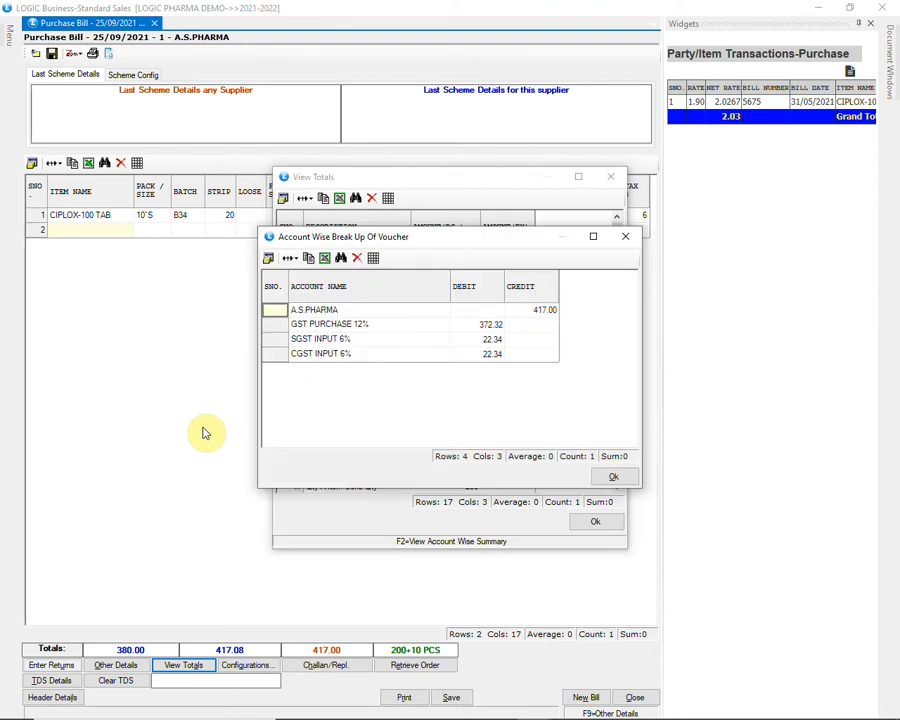
Close the account break-up and totals views, then save the purchase bill and leave it.
left_click(610, 477)
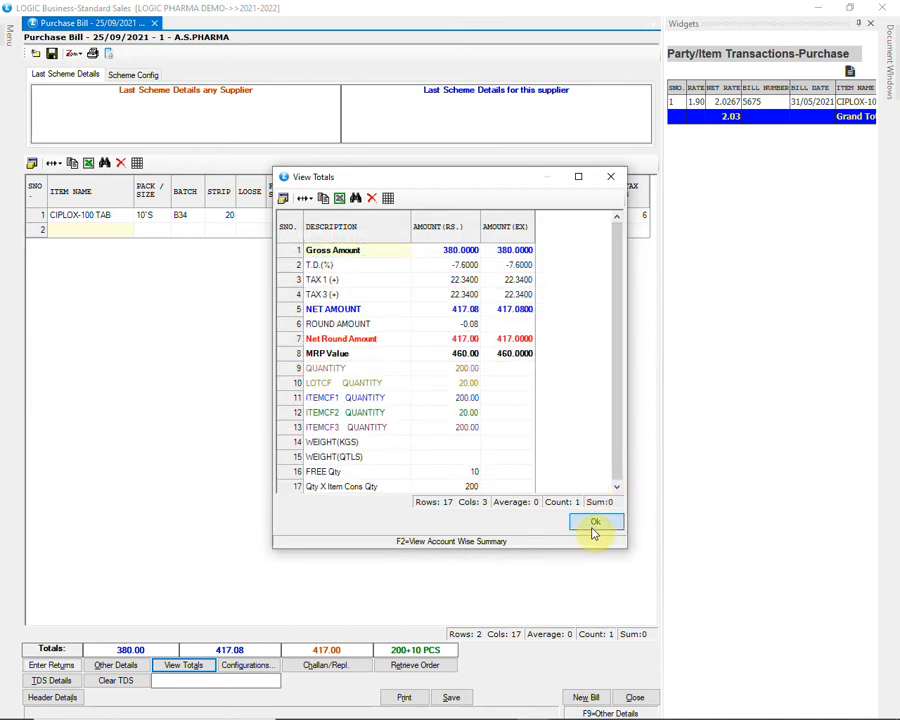
left_click(594, 524)
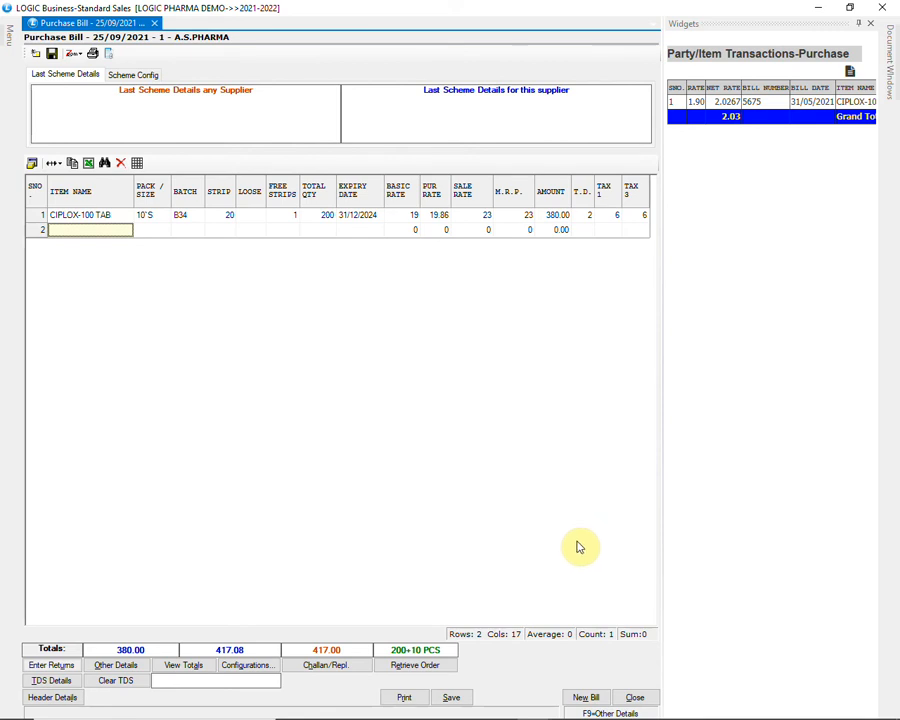
left_click(452, 697)
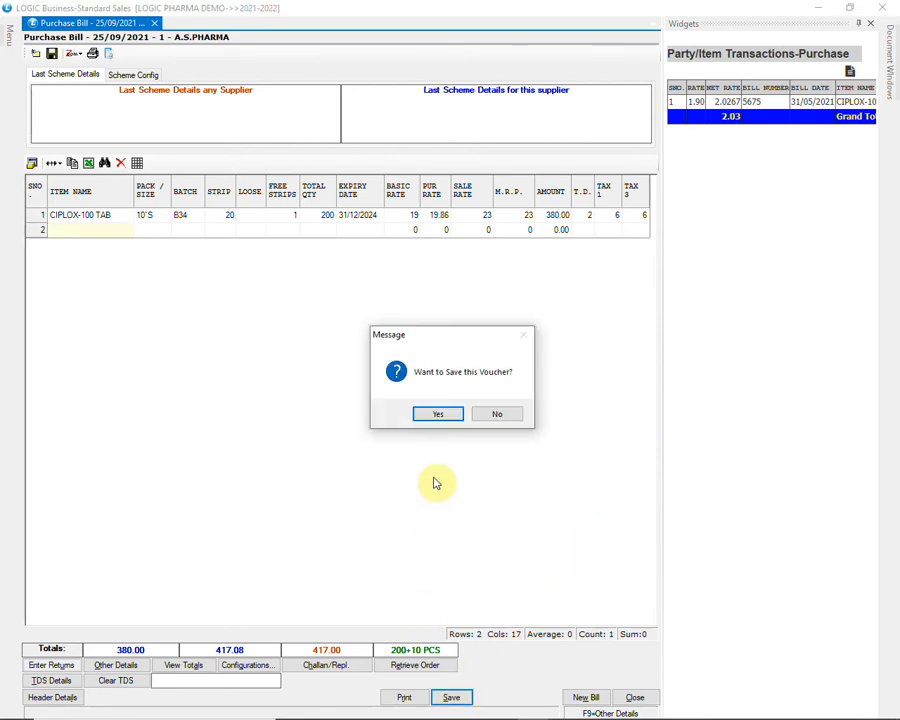
left_click(450, 414)
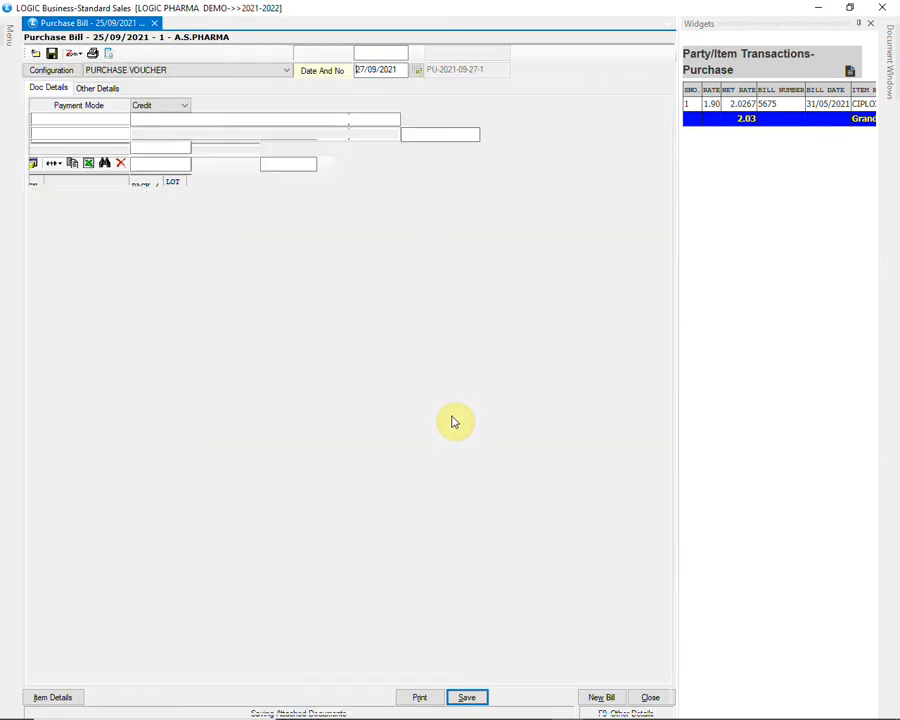
left_click(894, 5)
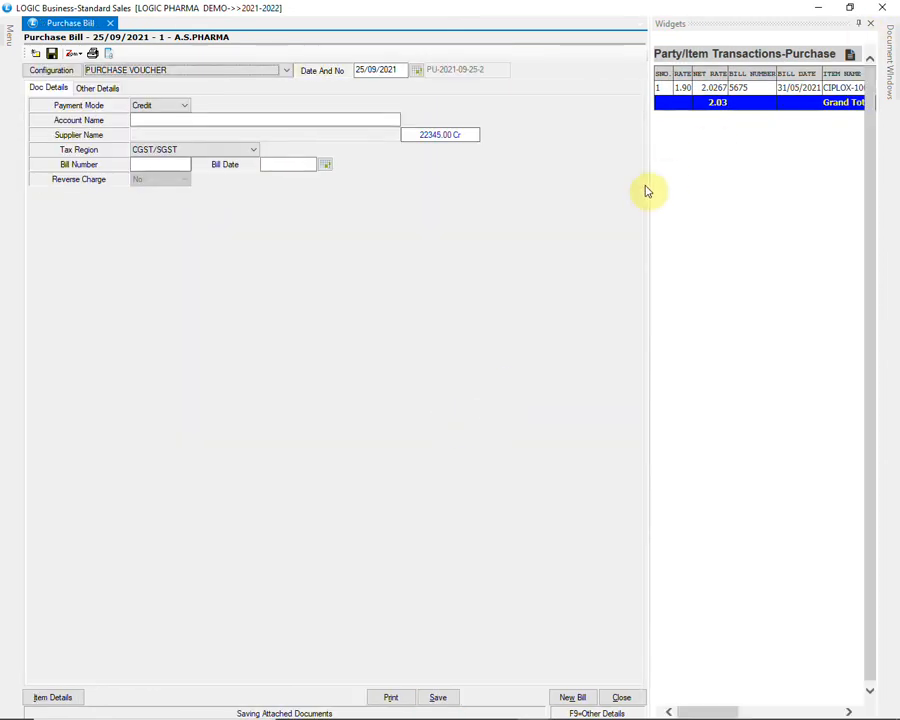
Open a touch-screen sale bill dated 25/09/2021 for CASH CUSTOMER with cash payment, and bring up its patient details.
left_click(64, 221)
left_click(26, 220)
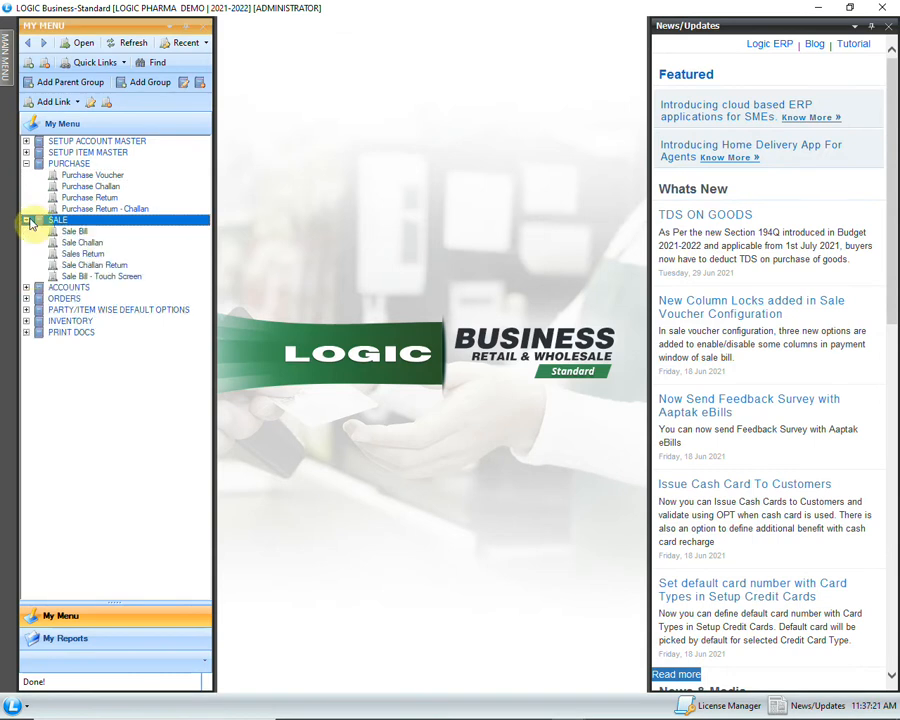
double_click(191, 279)
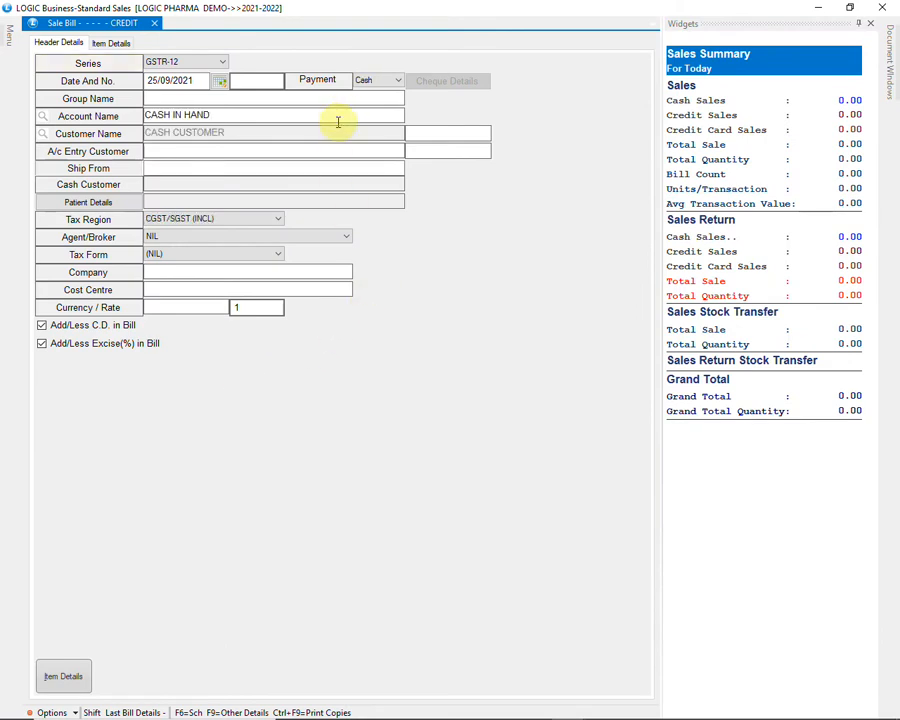
key("Return")
key("Return")
key("Return")
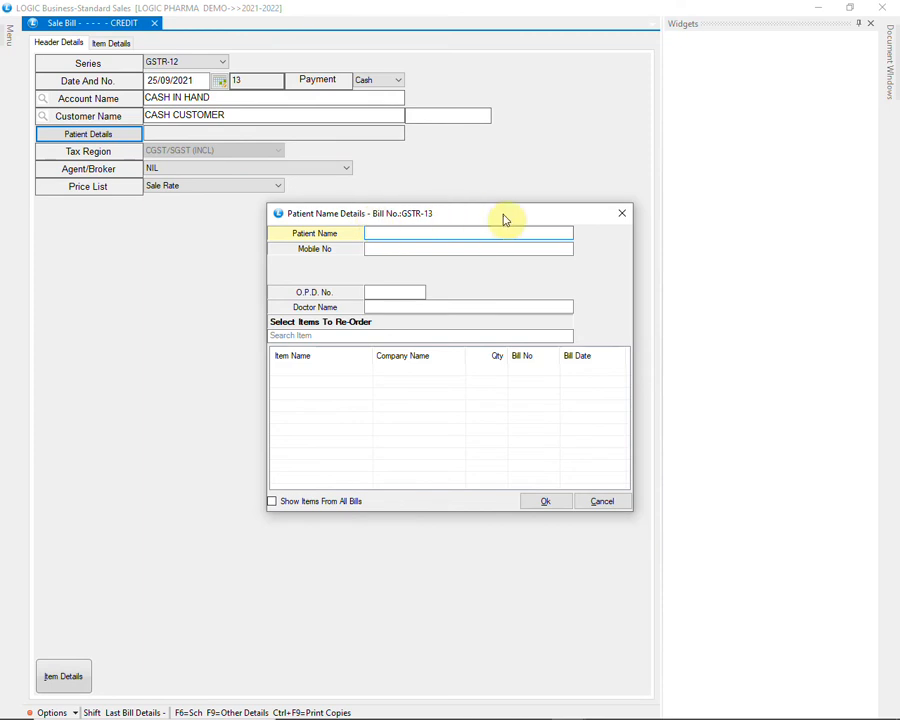
Search for the patient's name, create a new patient record with it, keep the other fields at their defaults, and save.
type("PAUL")
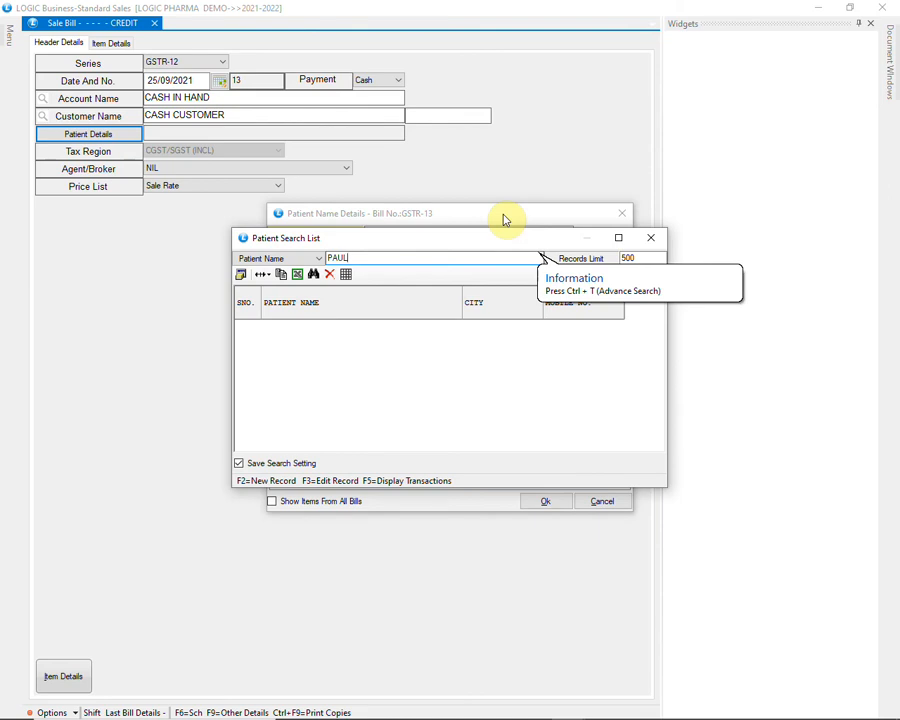
key("F2")
key("Return")
key("Return")
key("Return")
key("Return")
key("Return")
key("Return")
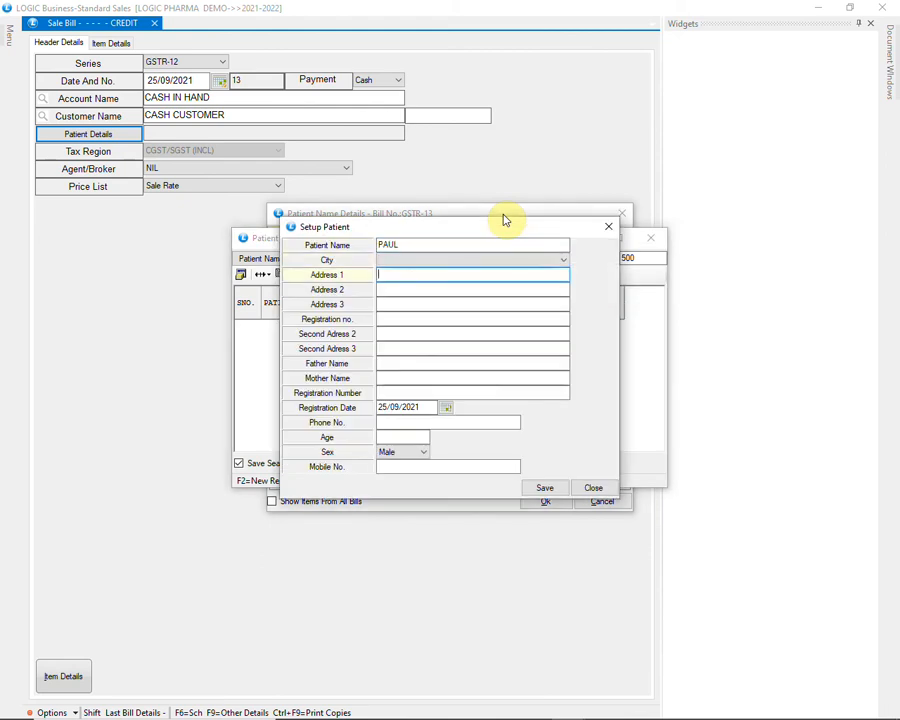
key("Return")
key("Return")
key("Return")
key("Return")
key("Return")
key("Return")
key("Return")
key("Return")
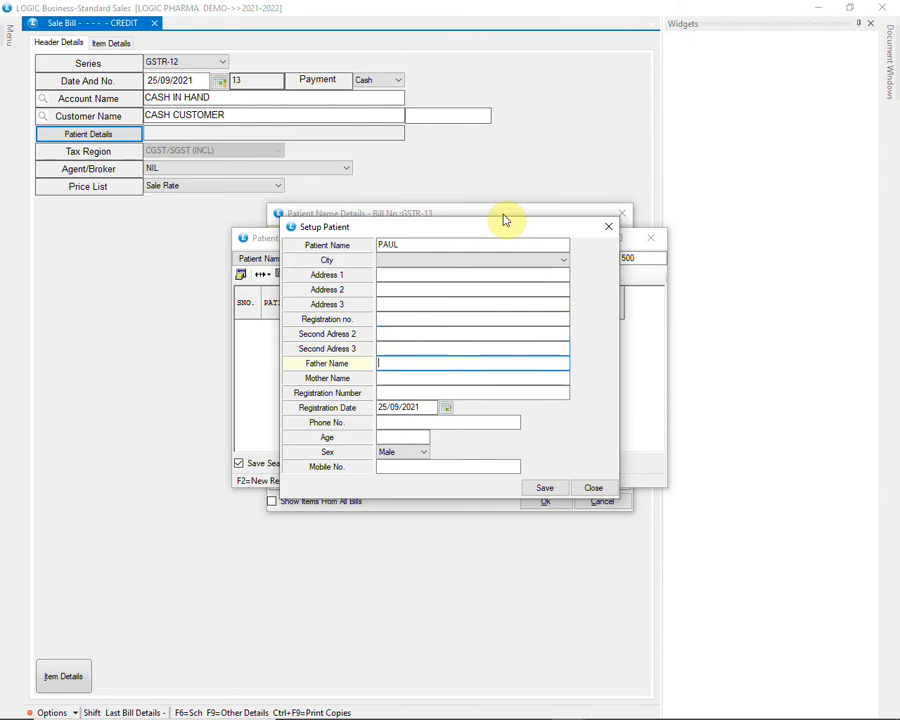
key("Return")
key("Return")
key("Return")
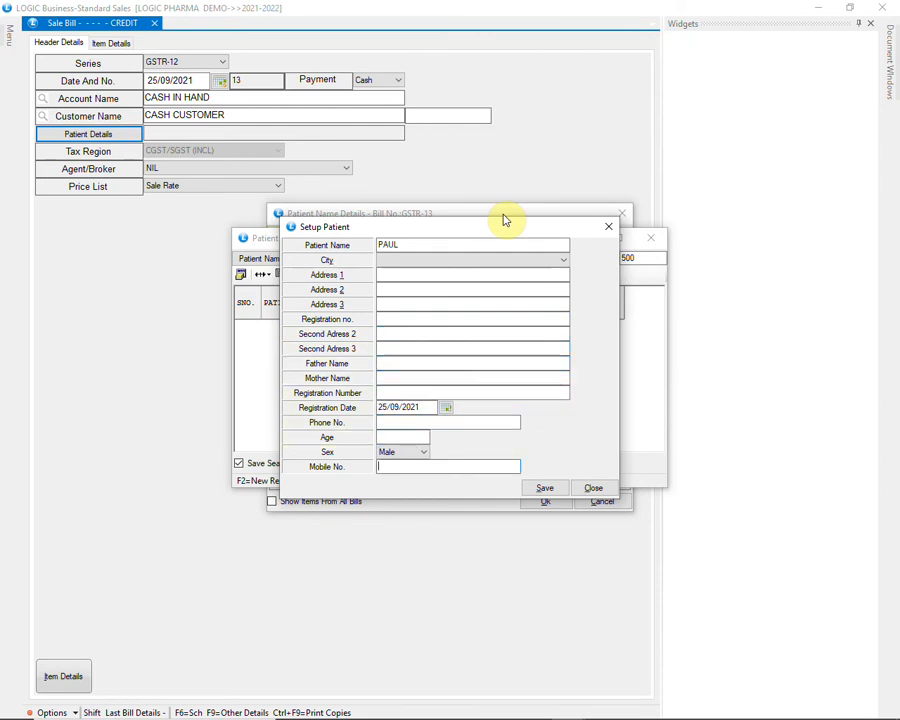
key("Return")
Search for the doctor's name, add it as a new doctor record without registration or address details, and save.
type("DR. KAPOOR")
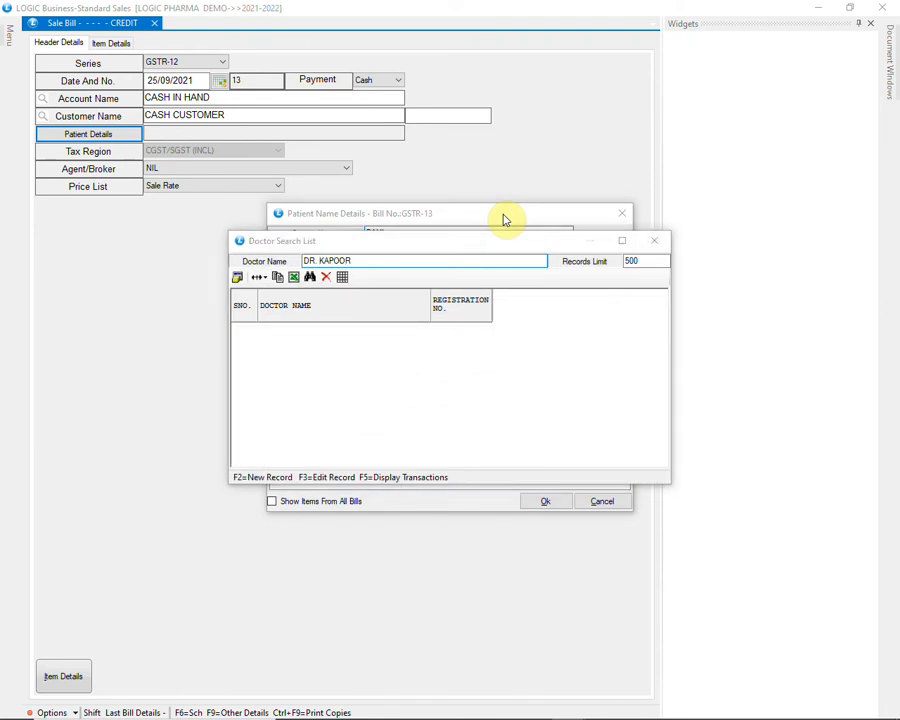
key("F2")
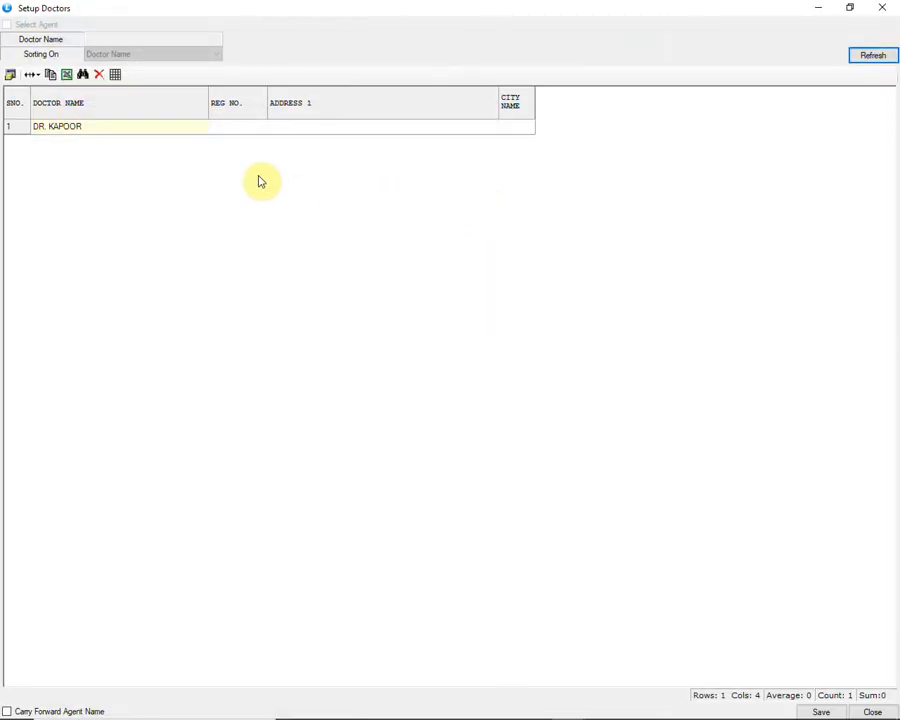
left_click(168, 125)
key("Return")
key("Return")
key("Return")
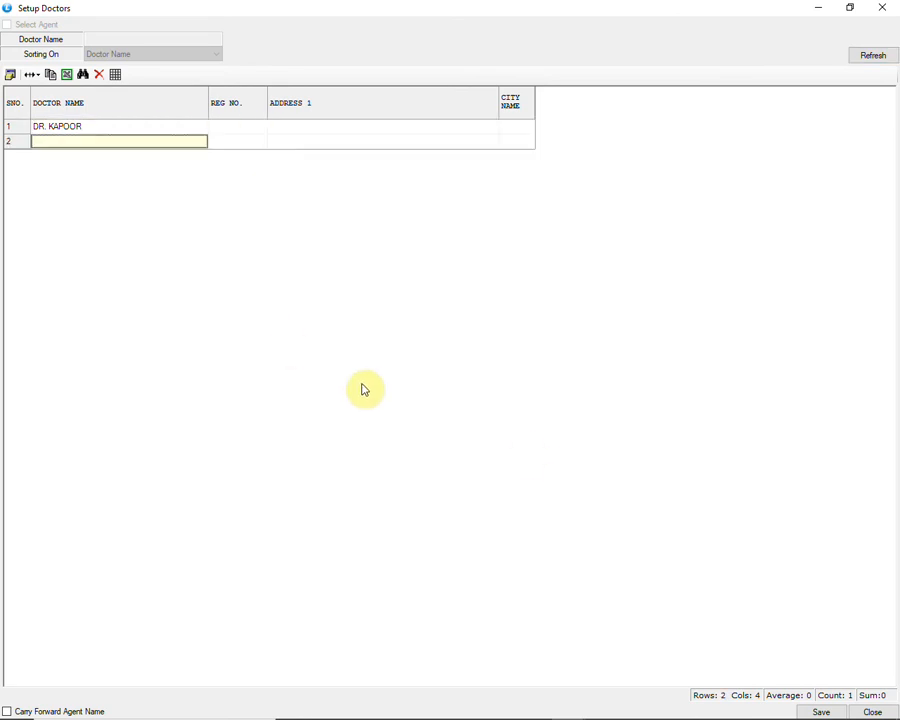
left_click(821, 707)
left_click(464, 412)
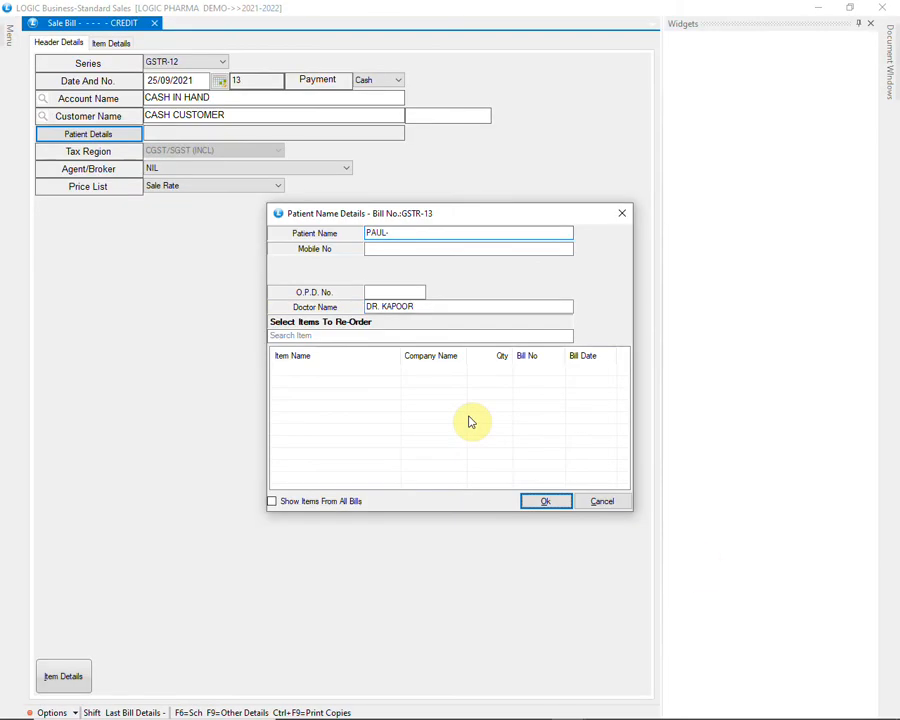
Confirm the patient and doctor for the sale bill and continue past the agent and price list.
key("Return")
key("Return")
key("Return")
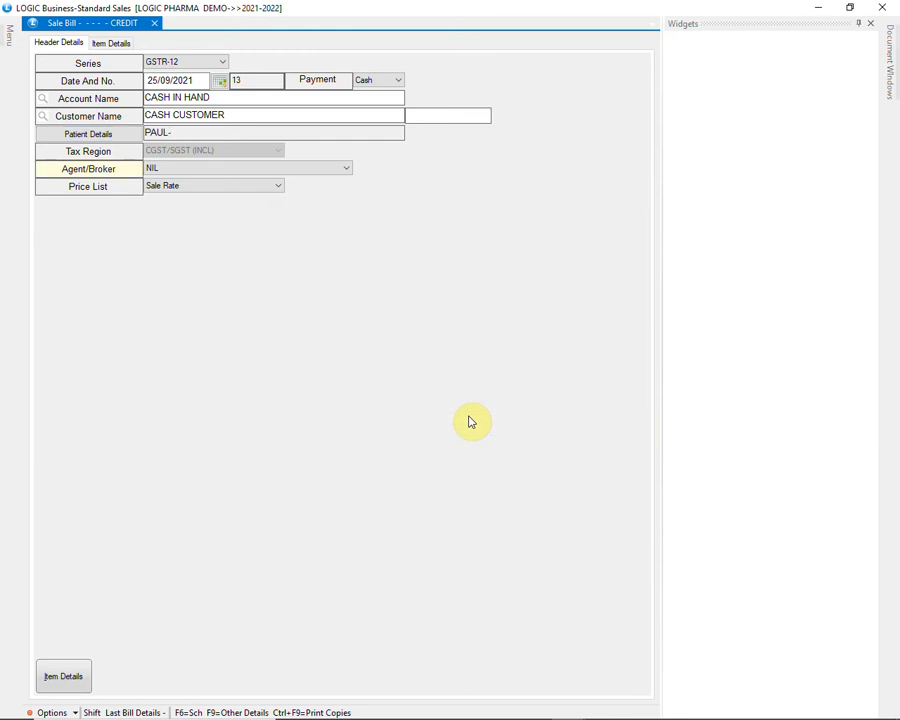
key("Return")
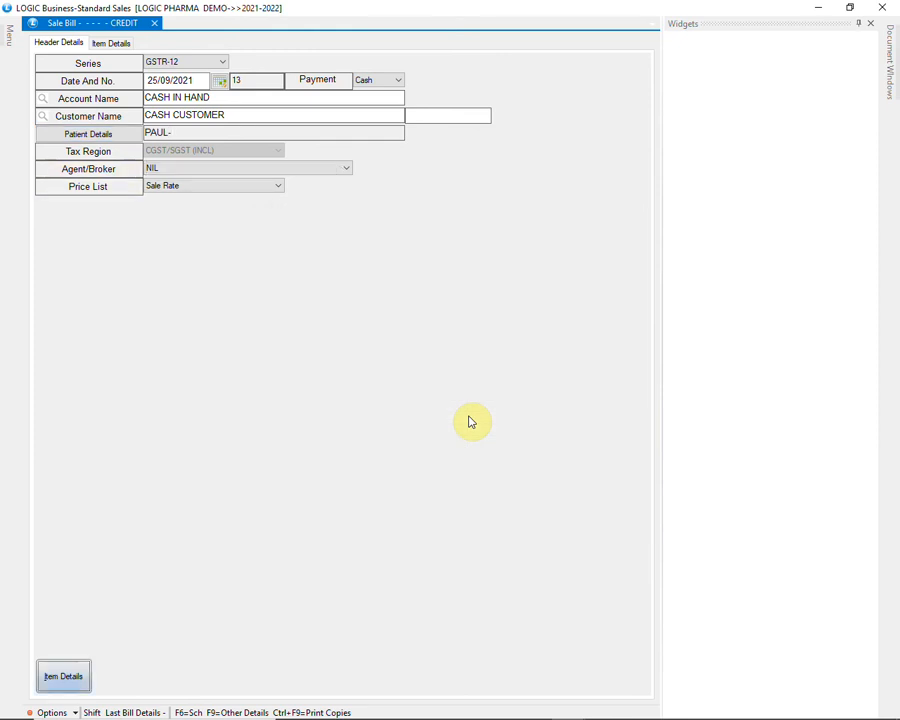
key("Return")
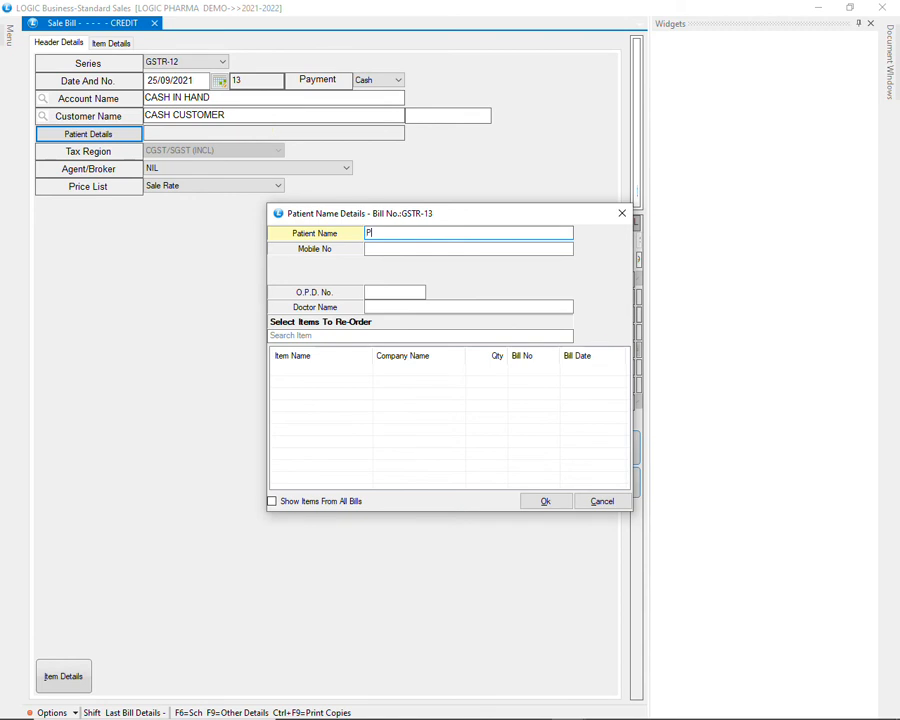
Assign the saved patient and doctor to the sale bill by searching for their names in the patient details.
type("PAUL")
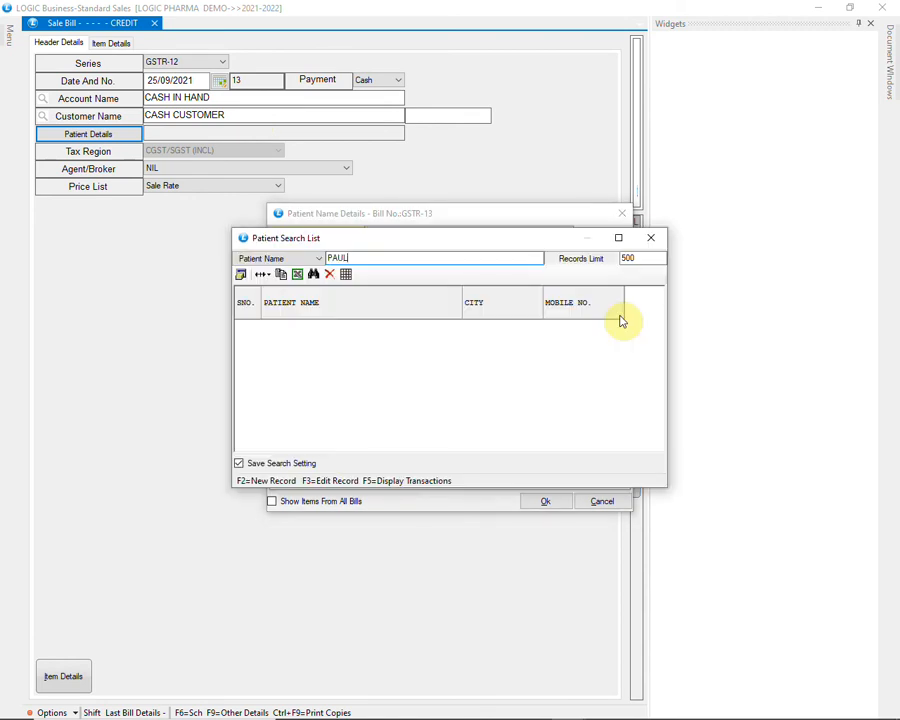
key("Return")
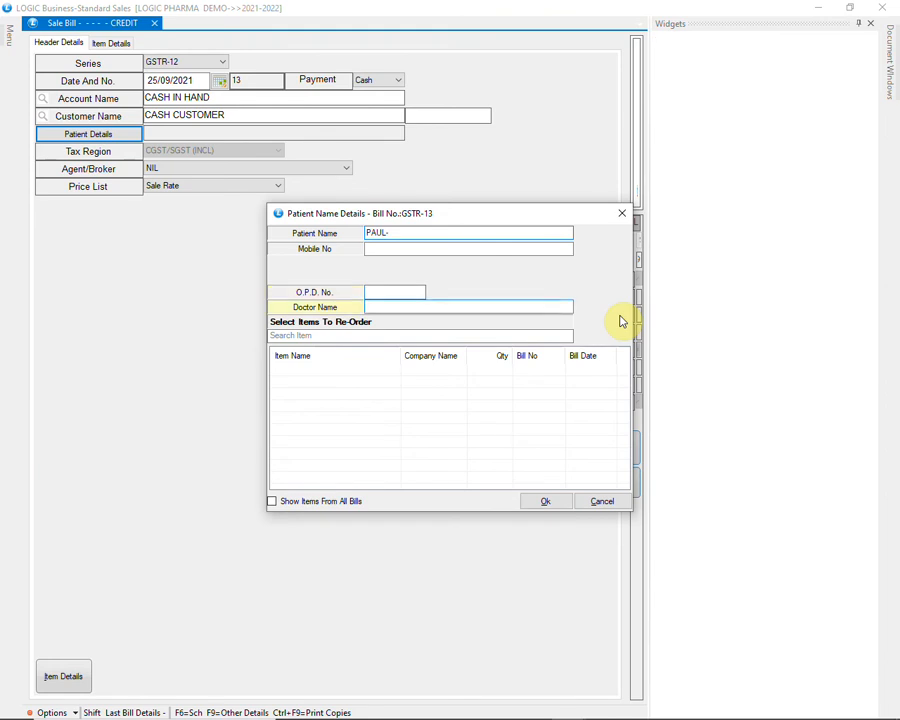
type("DR.")
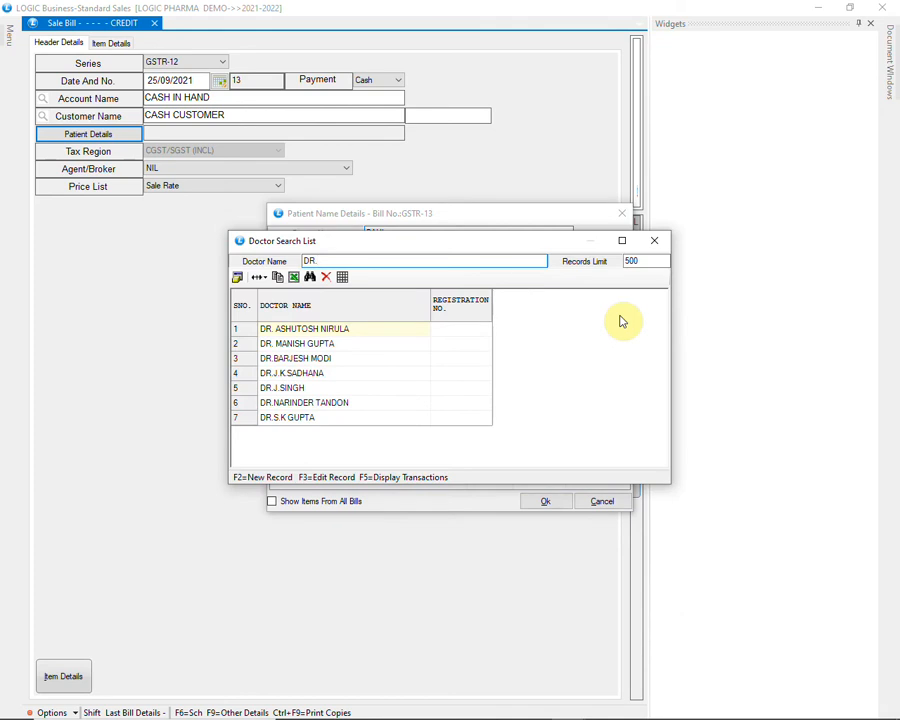
type(" KAPOOR")
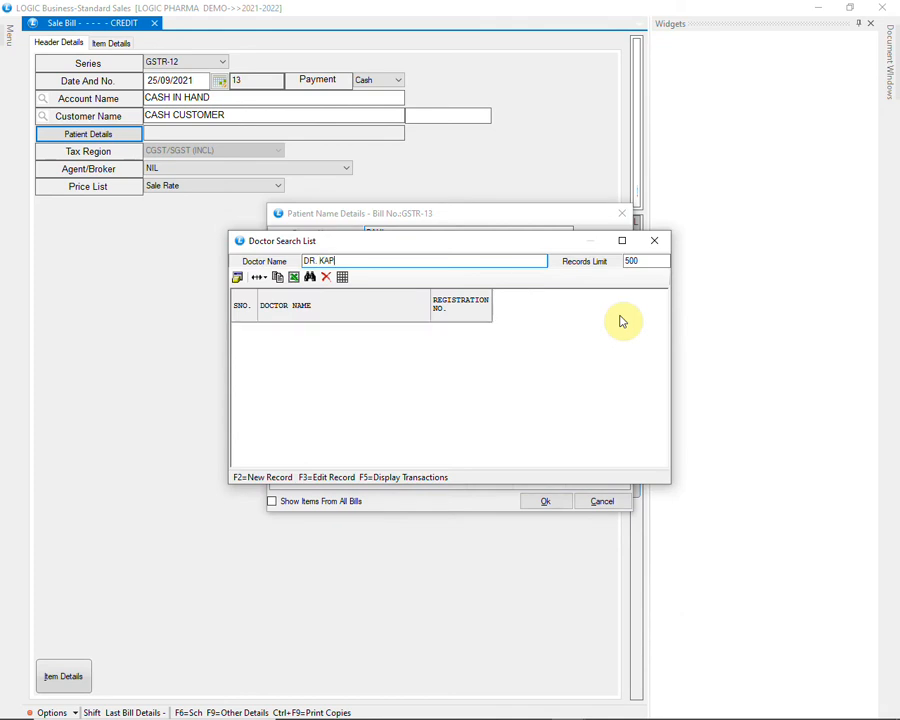
key("Return")
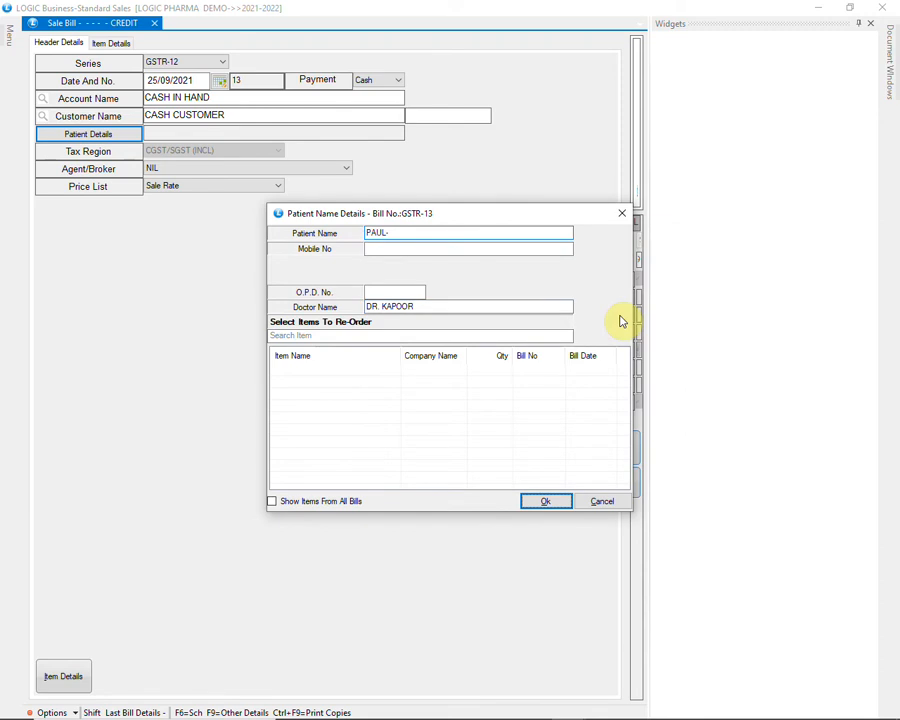
key("Return")
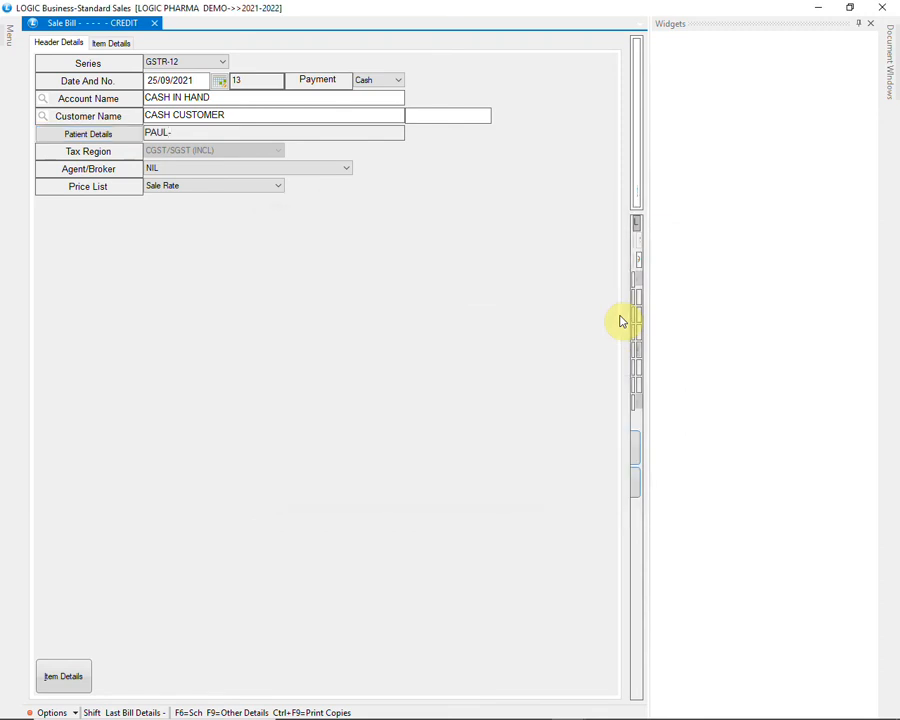
Keep the NIL agent and the Sale Rate price list, and proceed to the sale bill's item details.
key("Return")
key("Return")
key("Return")
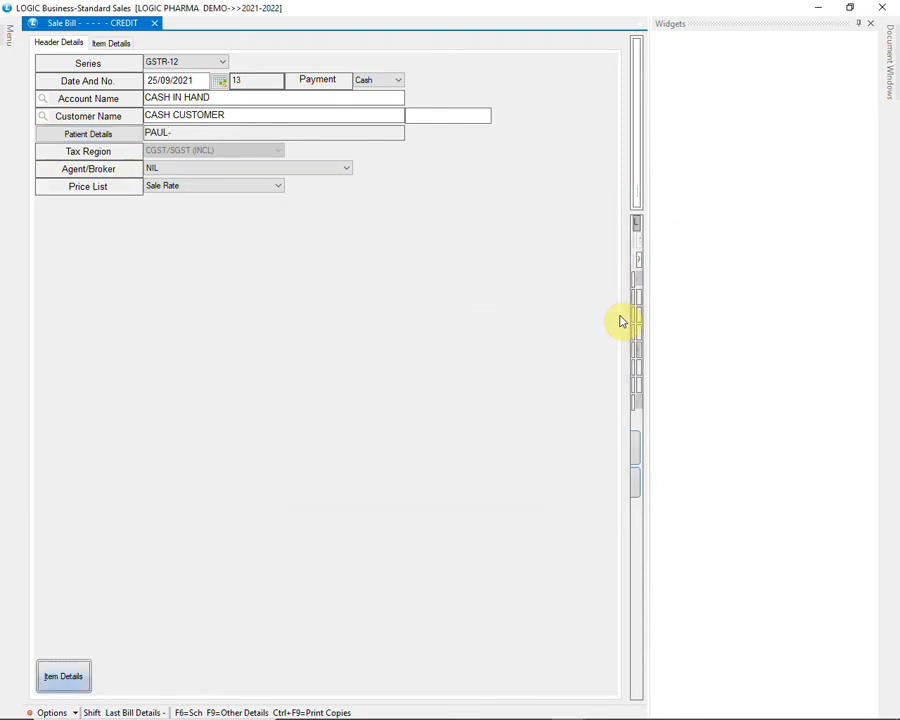
key("Return")
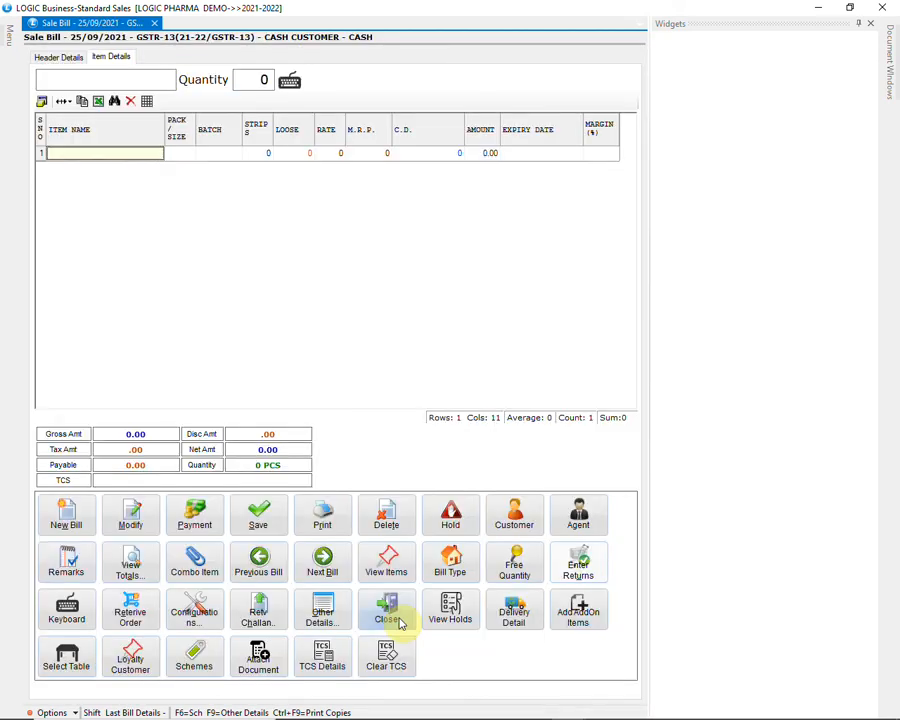
Search the items for CIPLOX and add CIPLOX-100 TAB to the first row of the sale bill.
type("CIPLOX")
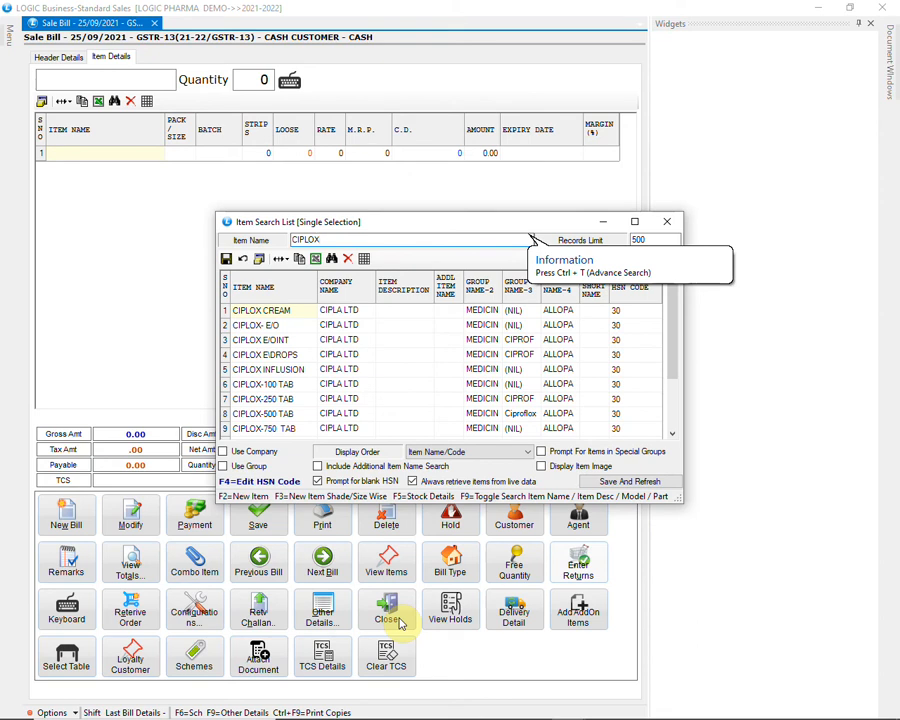
key("Down")
key("Down")
key("Down")
key("Down")
key("Down")
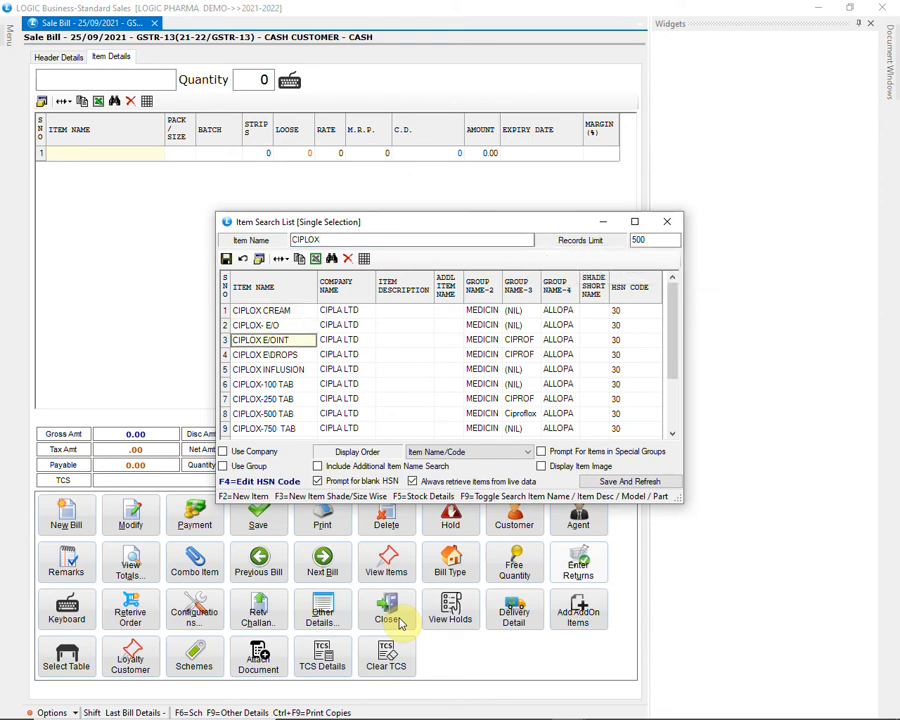
key("Return")
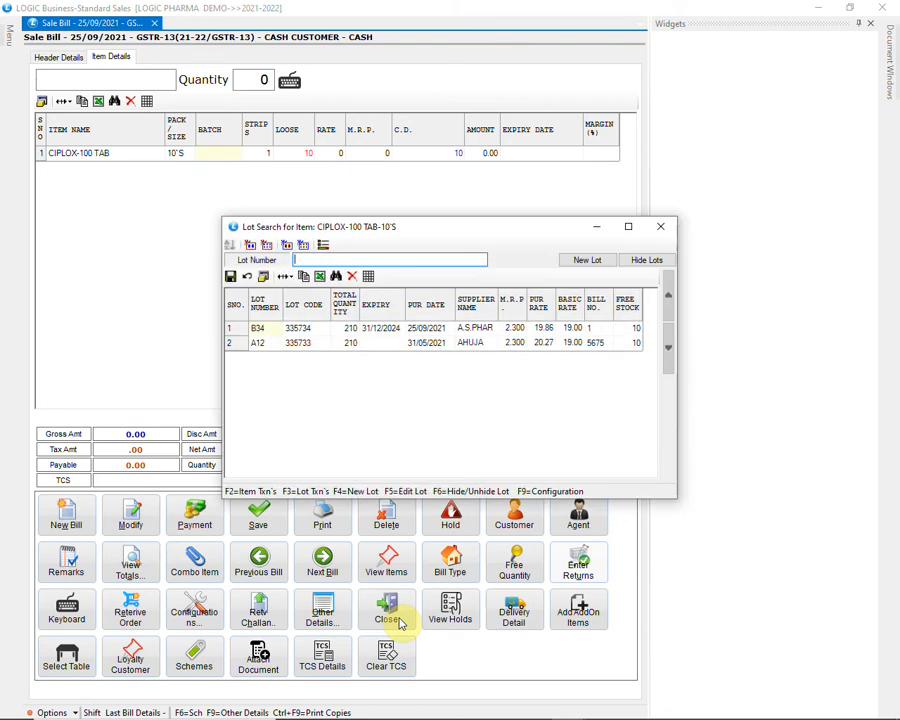
Select lot A12 for CIPLOX-100 TAB and complete the row with 1 strip at rate 23 and a C.D. of 10.
key("Down")
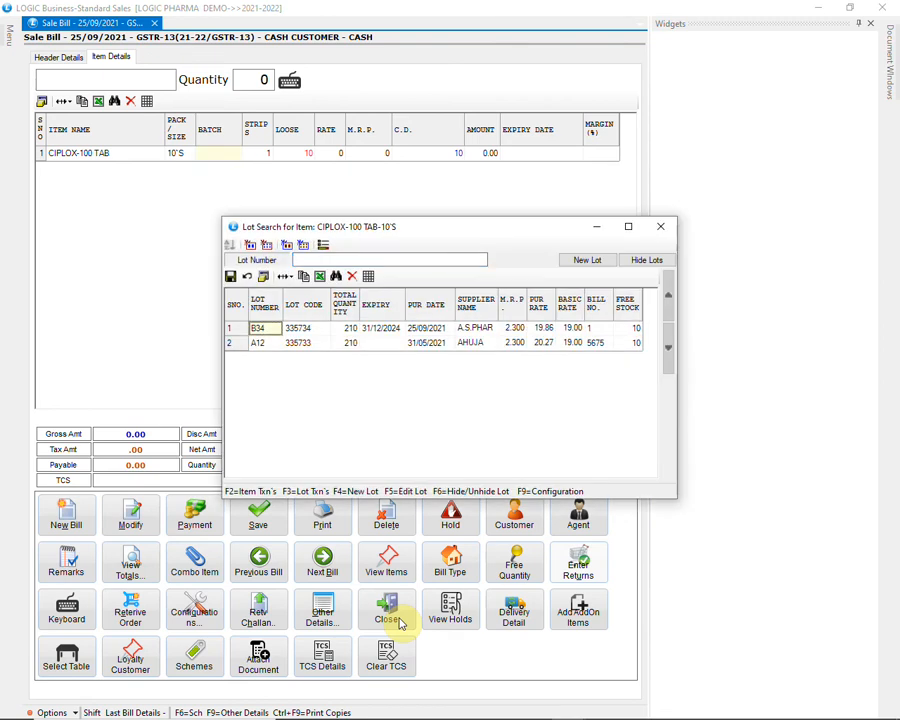
key("Down")
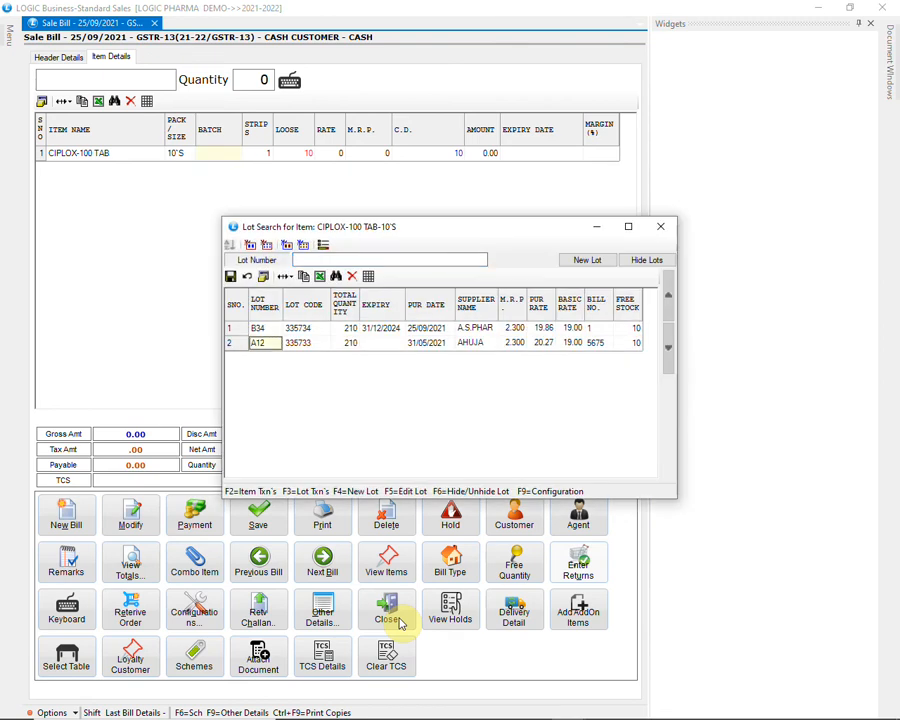
key("Return")
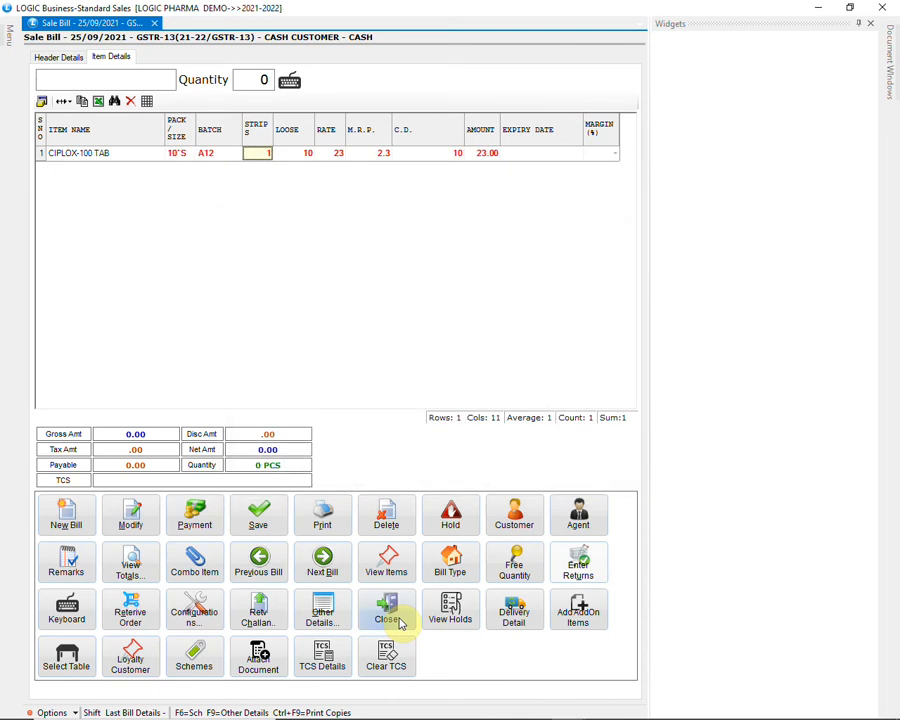
key("Return")
key("Return")
key("Return")
key("Return")
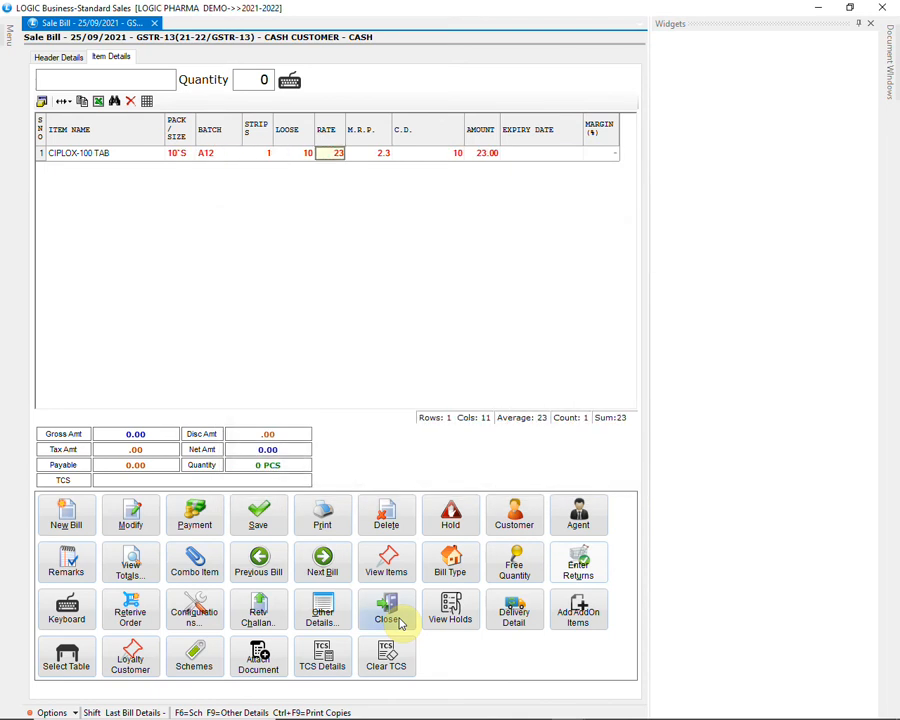
key("Return")
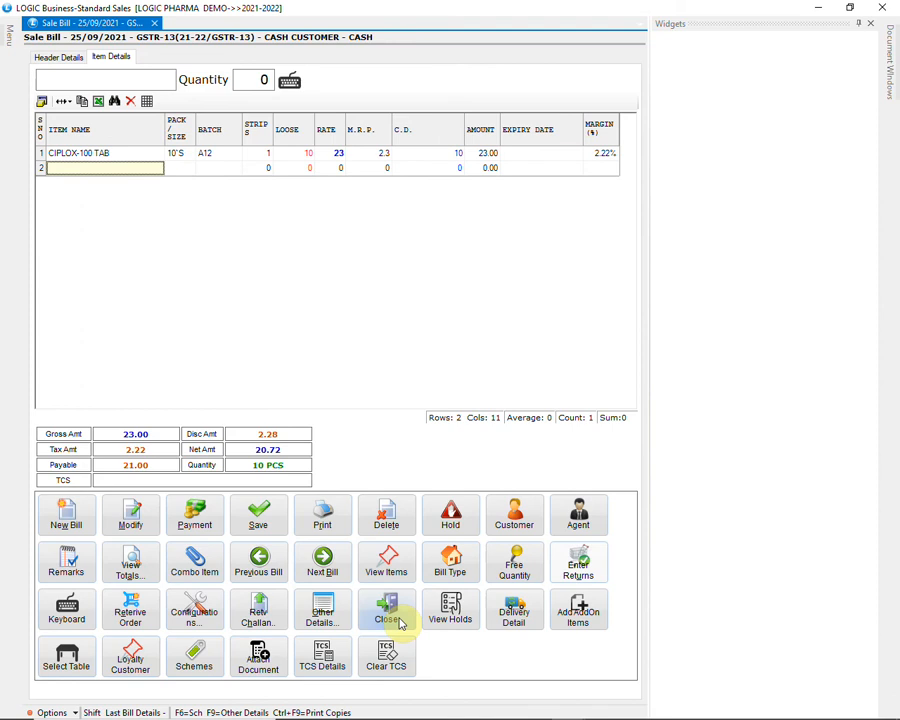
Take full payment for the CIPLOX-100 TAB bill in cash and print the bill.
left_click(188, 520)
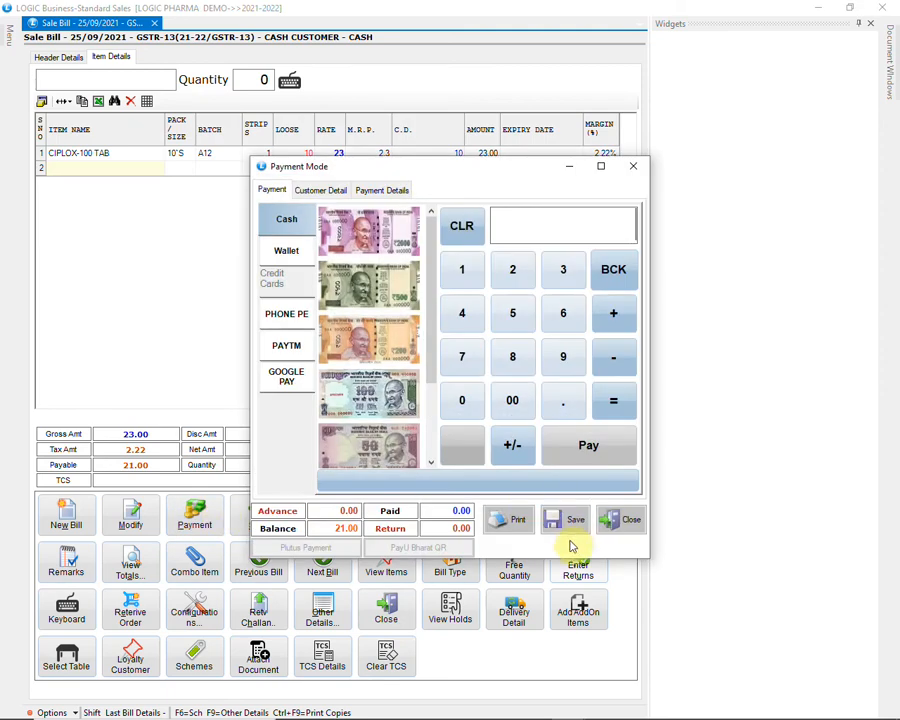
left_click(287, 218)
left_click(587, 447)
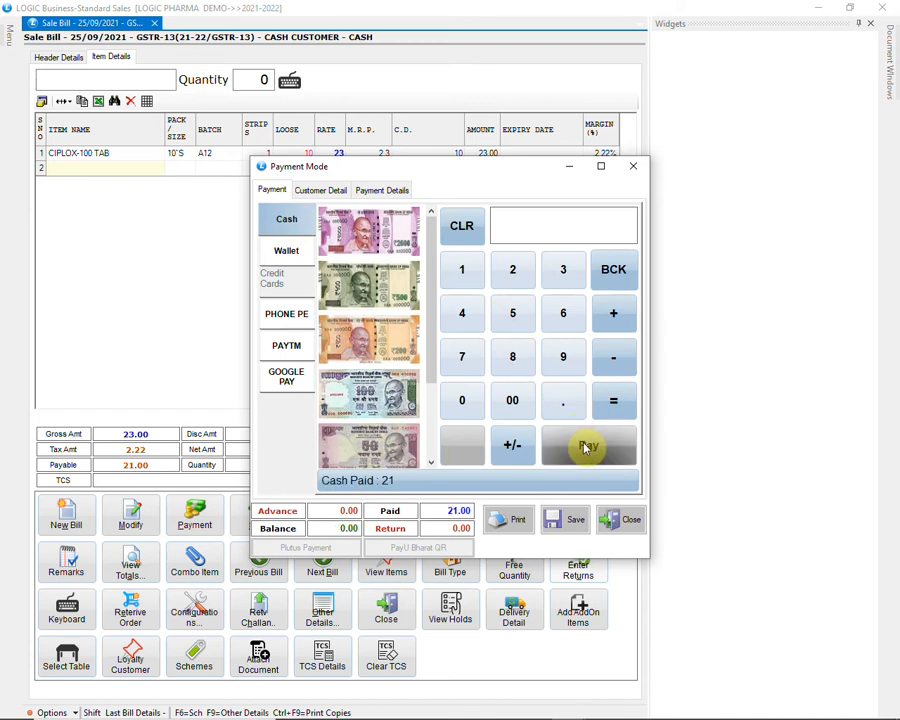
left_click(508, 520)
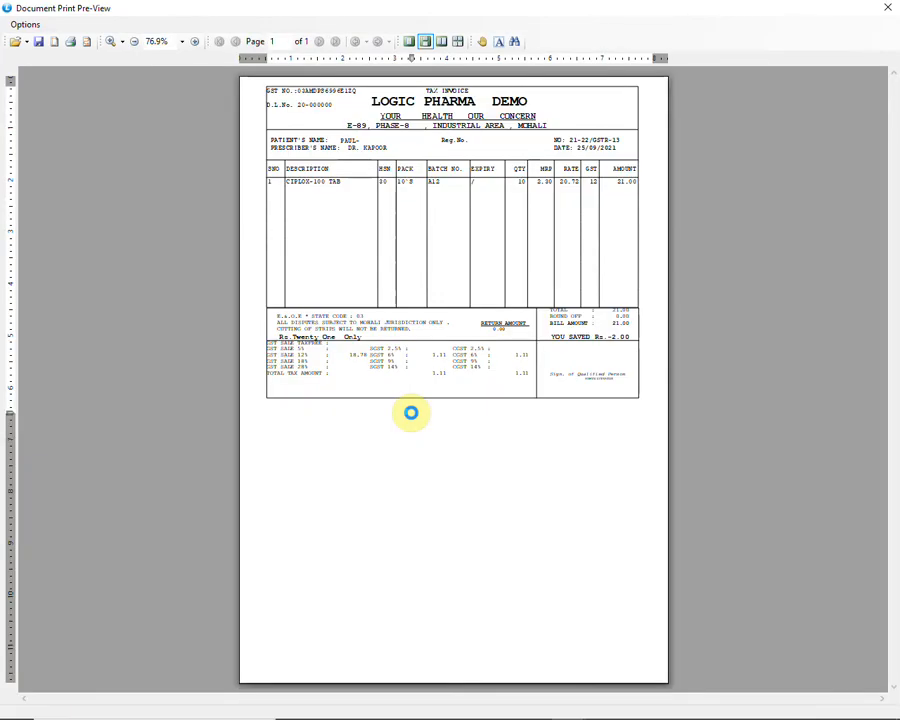
Enlarge the invoice print preview to 125% to examine the patient, prescriber, item and tax details, and close it.
left_click(199, 46)
left_click(199, 46)
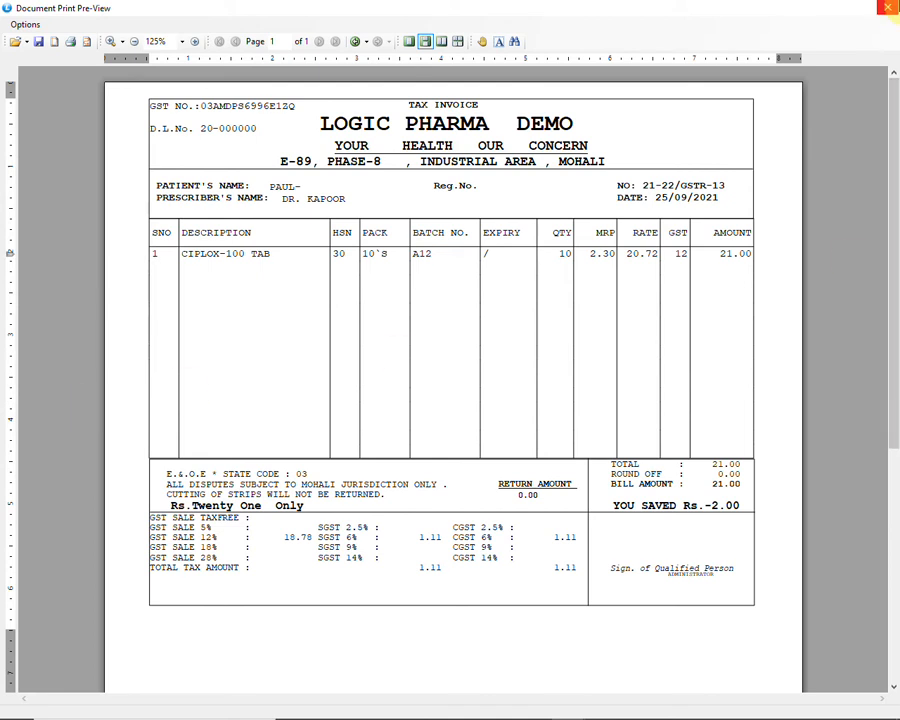
left_click(887, 8)
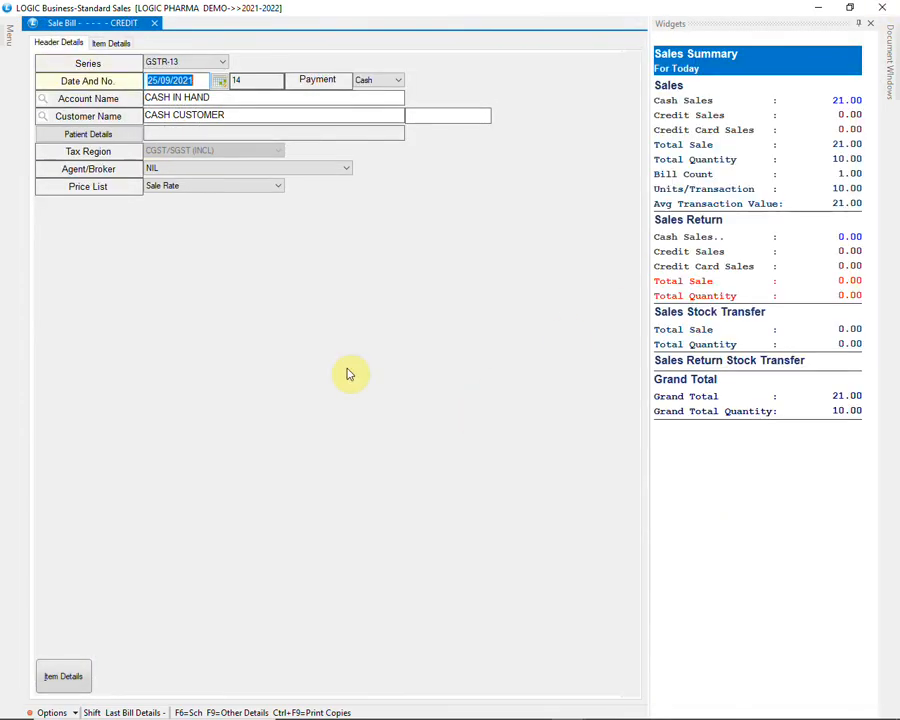
Assign the previous patient to the new cash bill and re-order CIPLOX-100 TAB 10'S from the patient's earlier purchases.
key("Return")
key("Return")
key("Return")
key("Return")
key("Return")
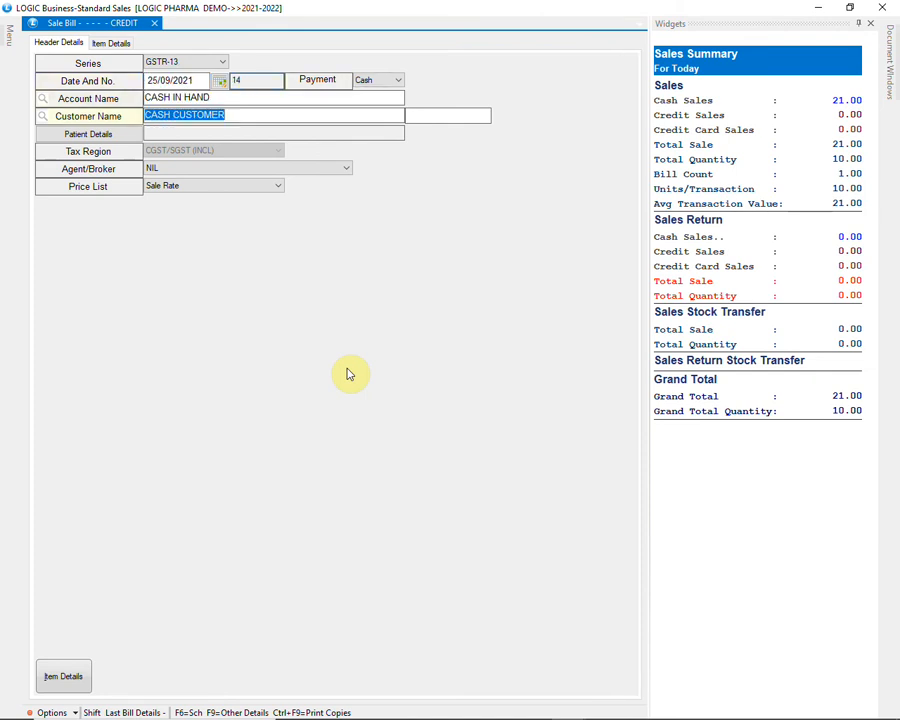
type("PAU")
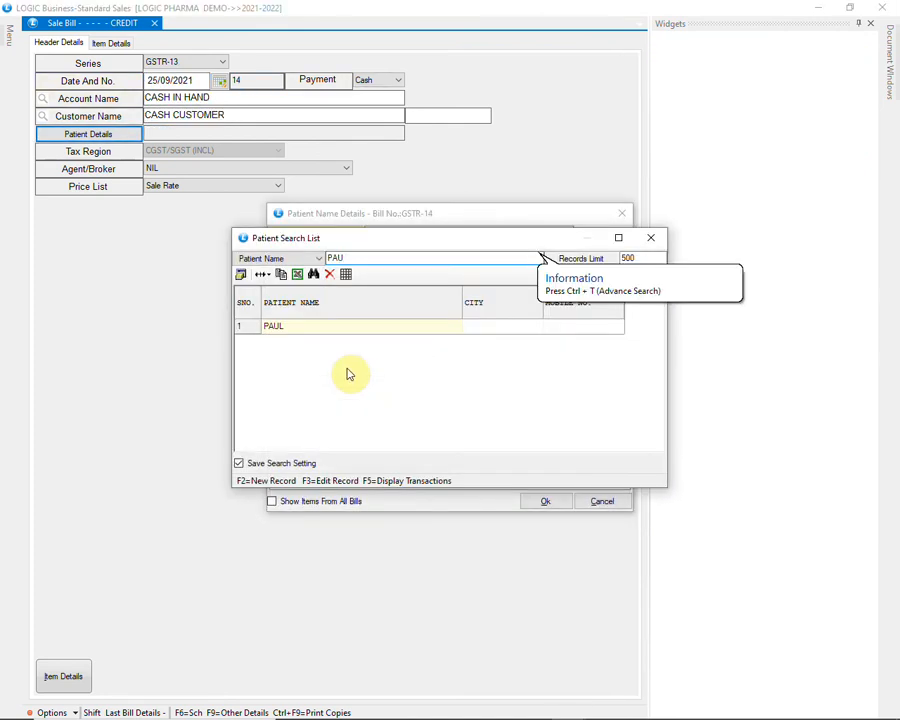
key("Down")
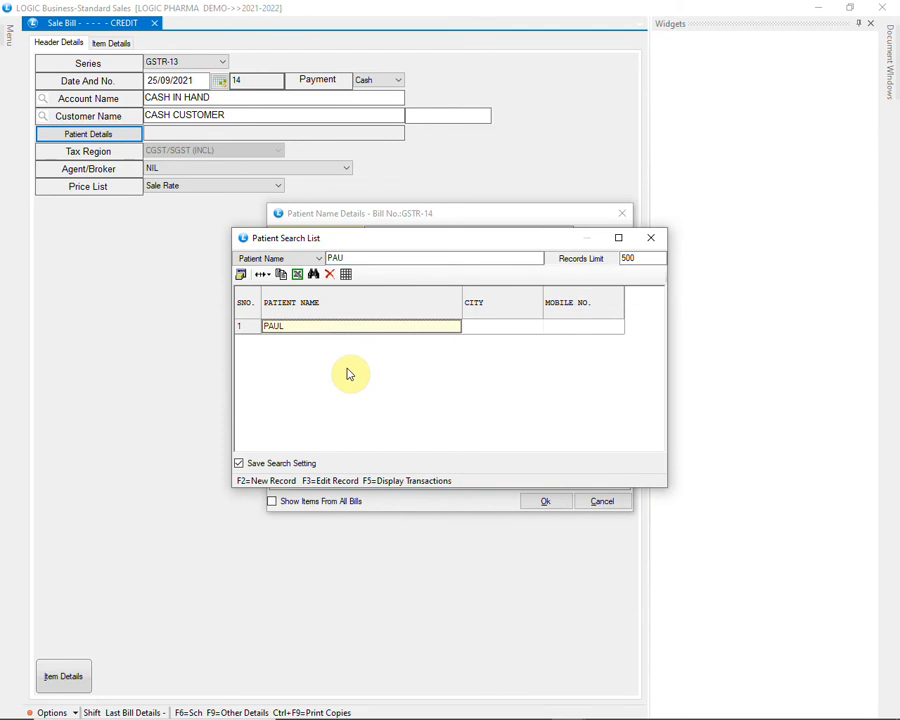
key("Return")
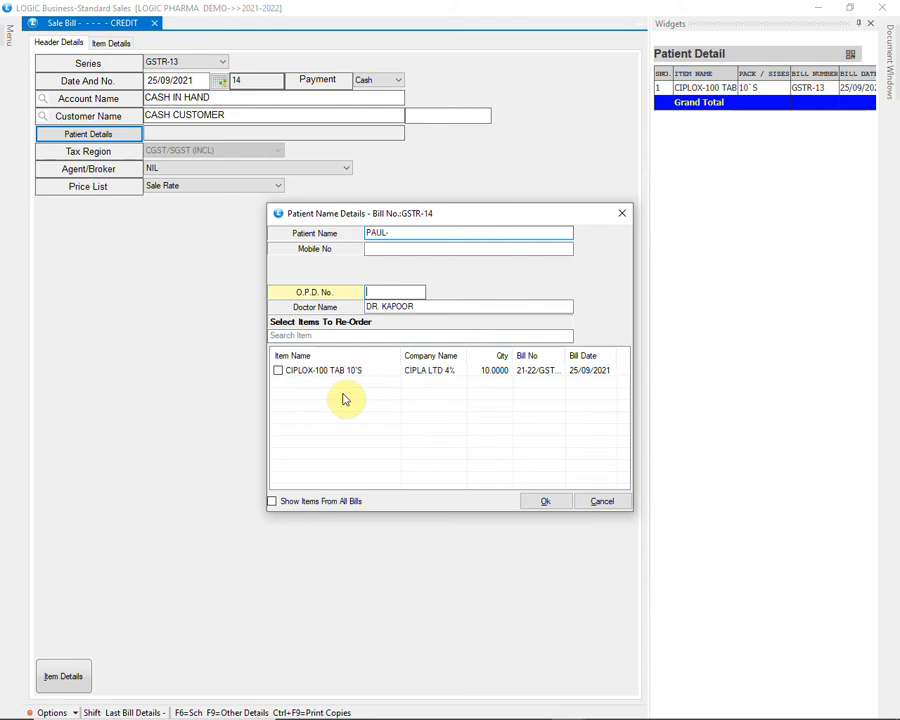
left_click(278, 371)
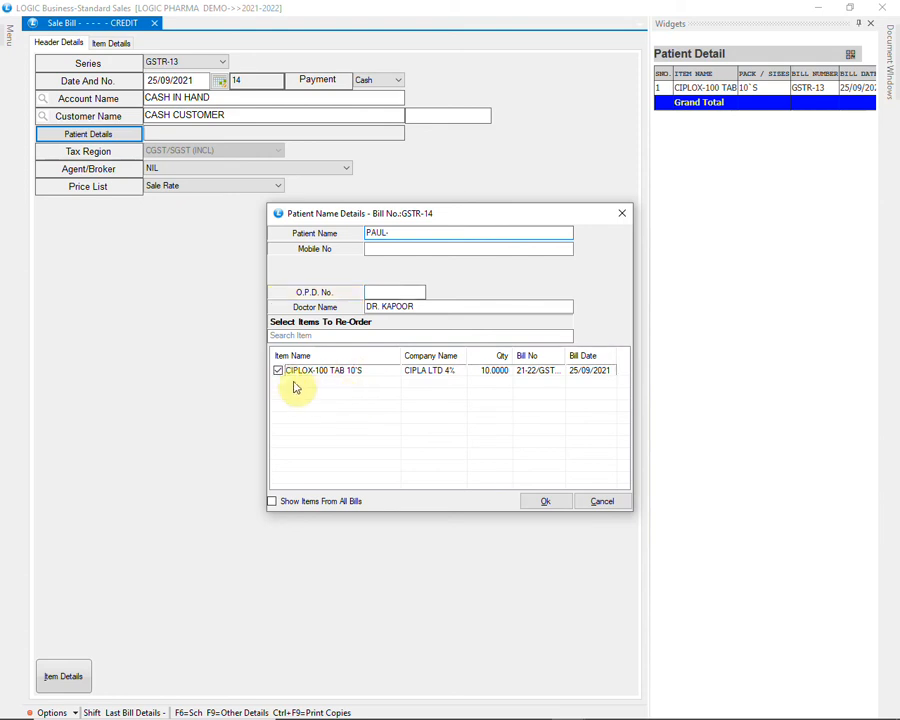
left_click(546, 503)
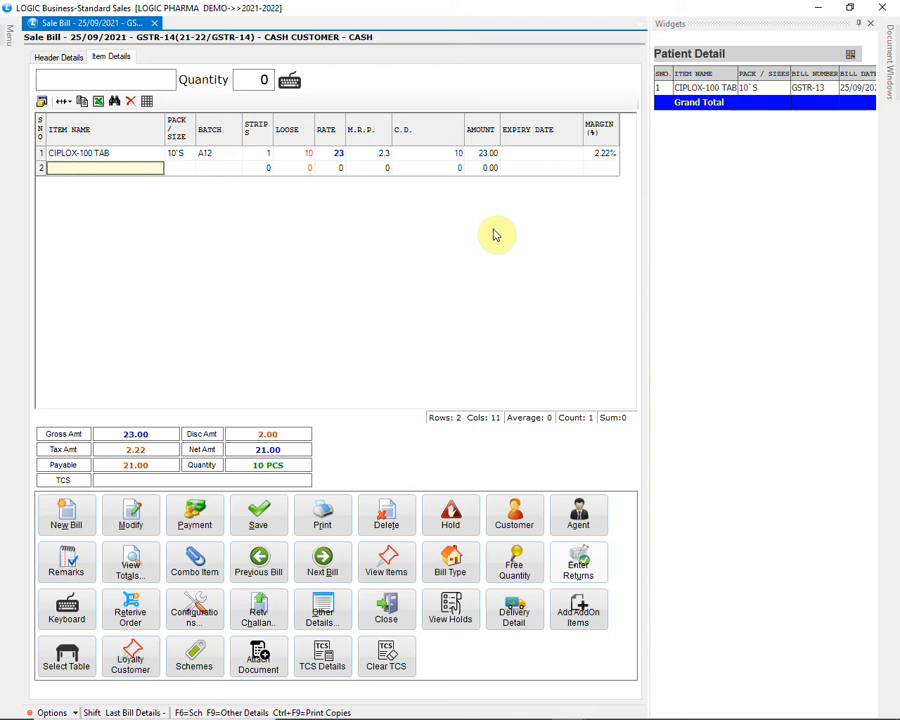
Abandon the re-order bill and start a new cash bill, keeping the header defaults with patient details blank, up to the item details.
left_click(60, 515)
left_click(474, 415)
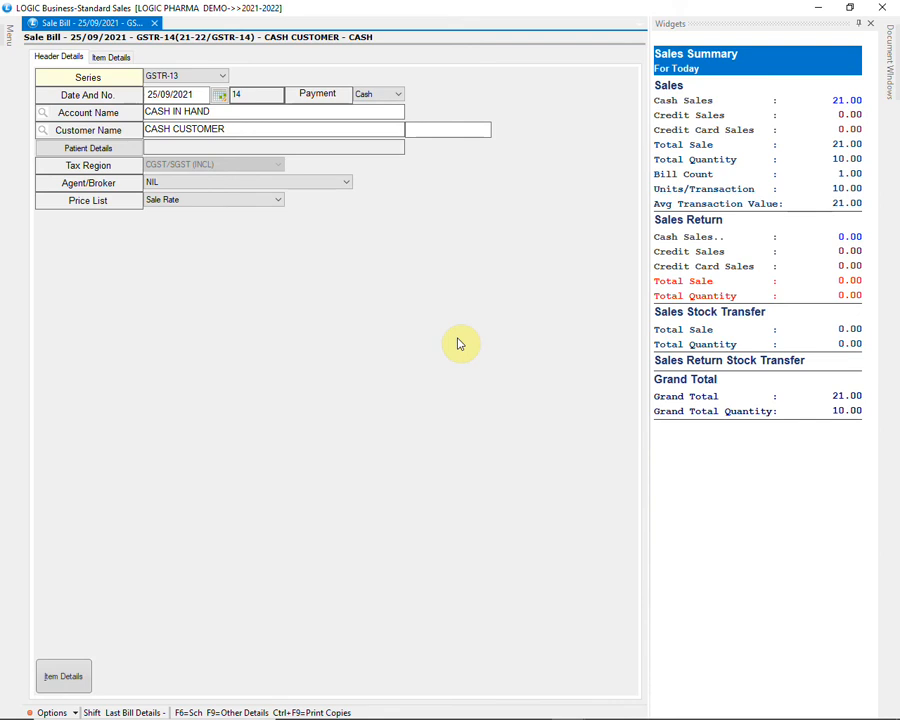
key("Return")
key("Return")
key("Return")
key("Return")
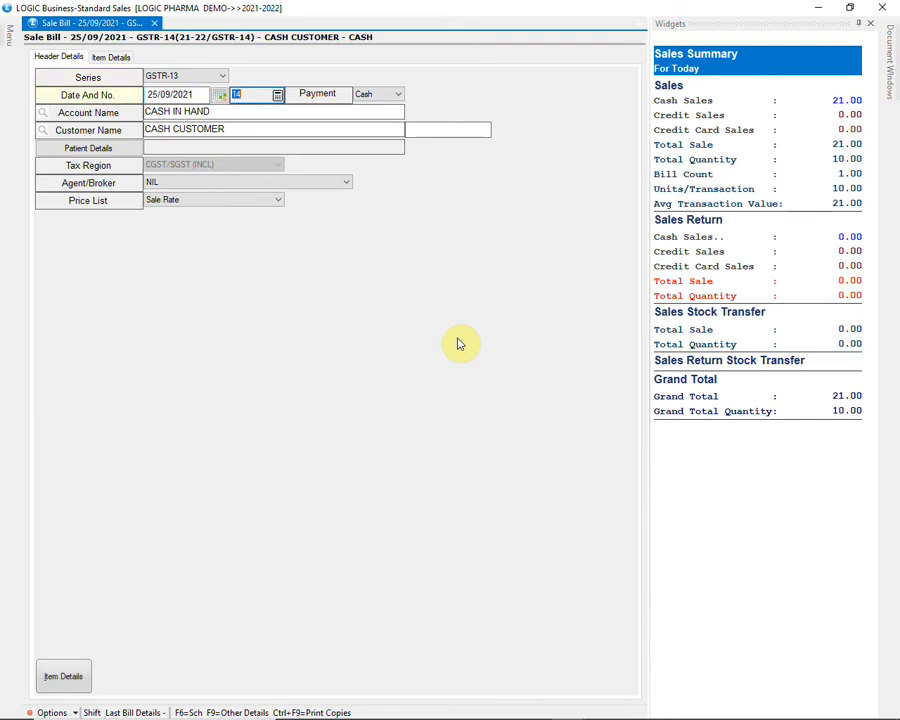
key("Return")
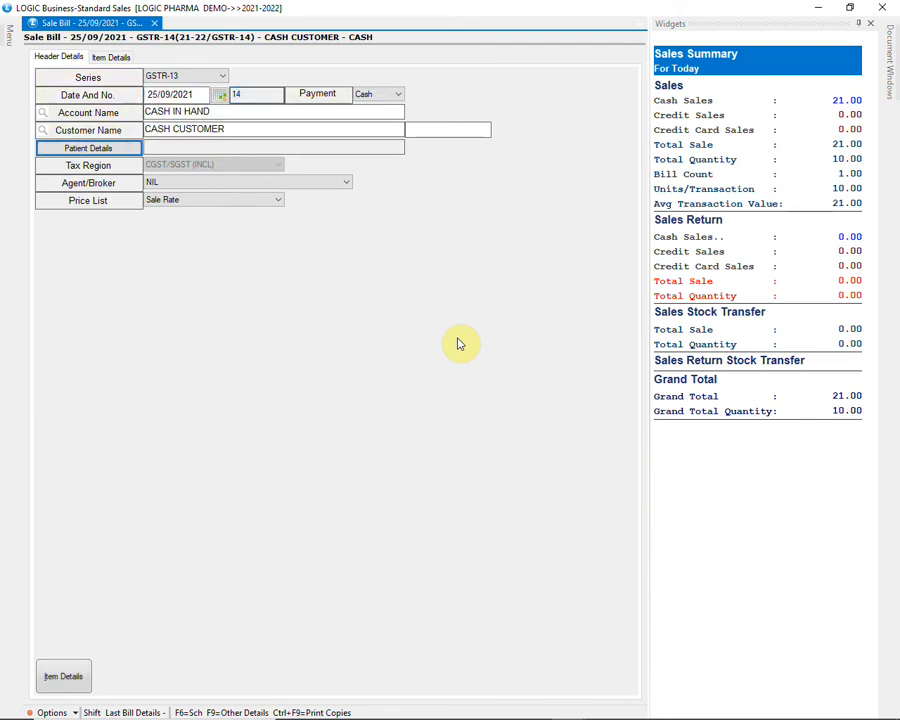
key("Return")
key("Return")
key("Return")
key("Return")
key("Return")
key("Return")
key("Return")
key("Return")
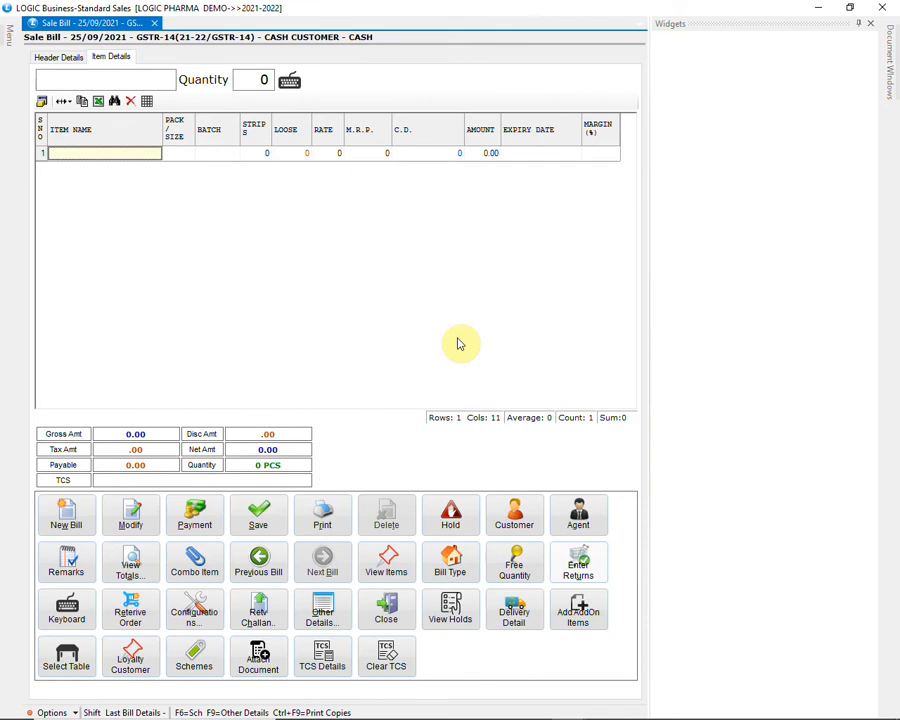
Search the items for CLOBA and add the NRX-group item CLOBA-10 TAB in the 10'S pack to the first row.
type("CLOBA")
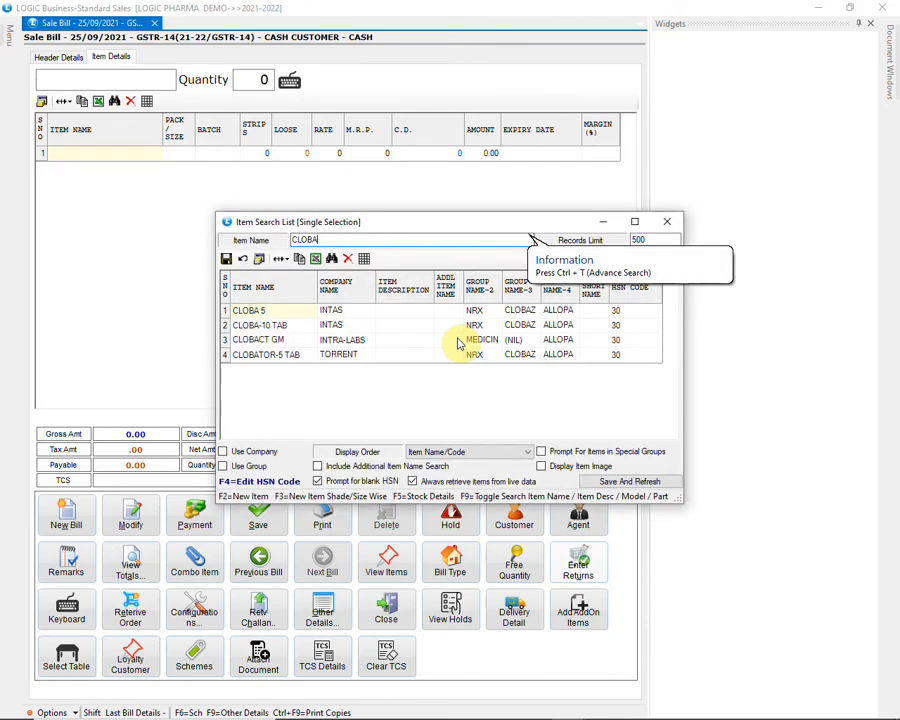
key("Down")
key("Down")
key("Right")
key("Right")
key("Right")
key("Right")
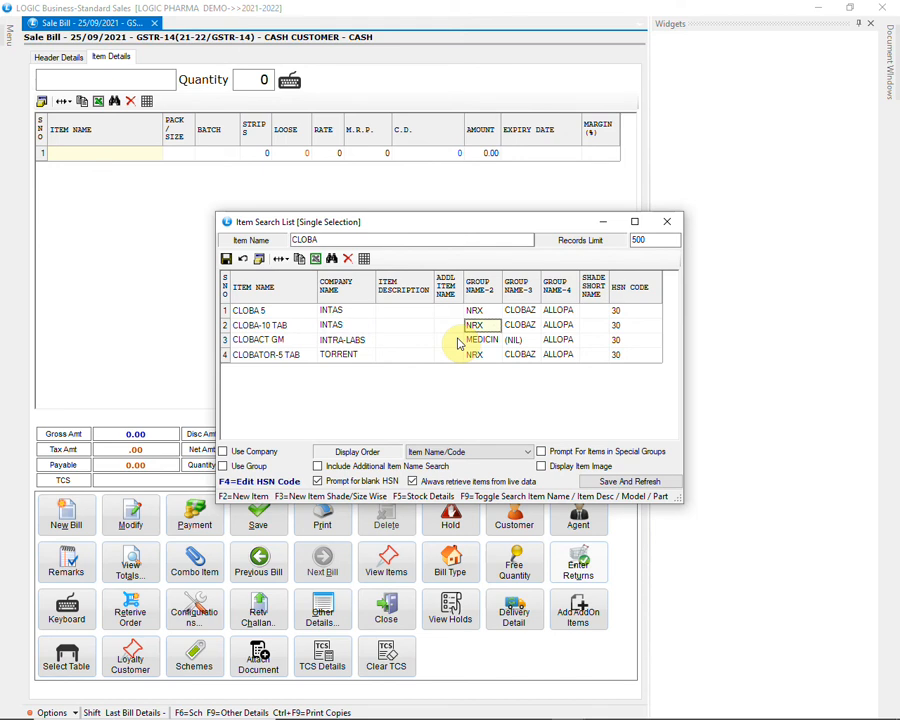
key("Left")
key("Left")
key("Left")
key("Left")
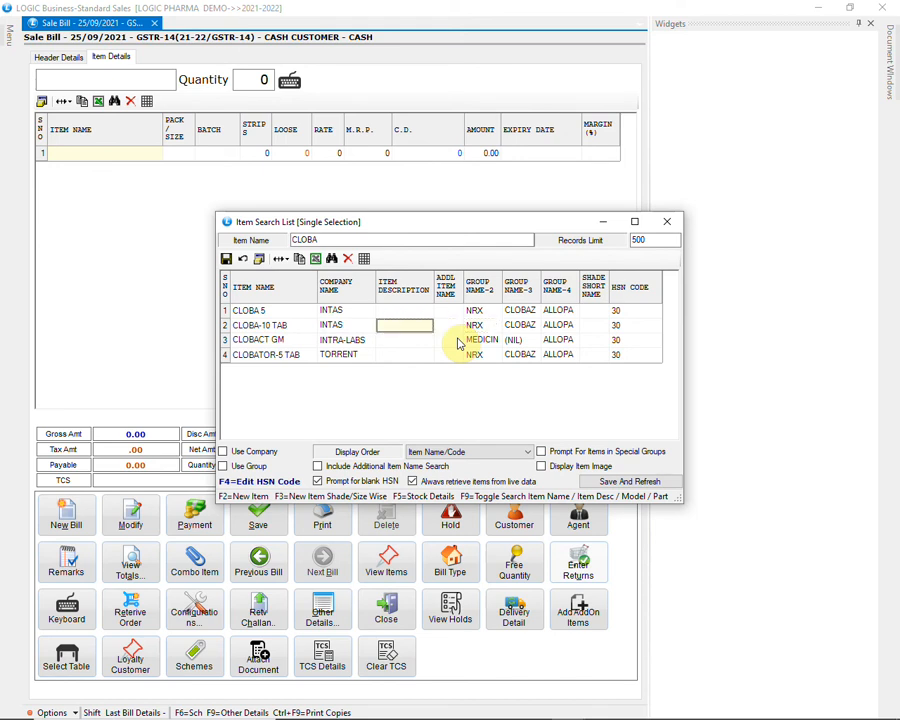
key("Return")
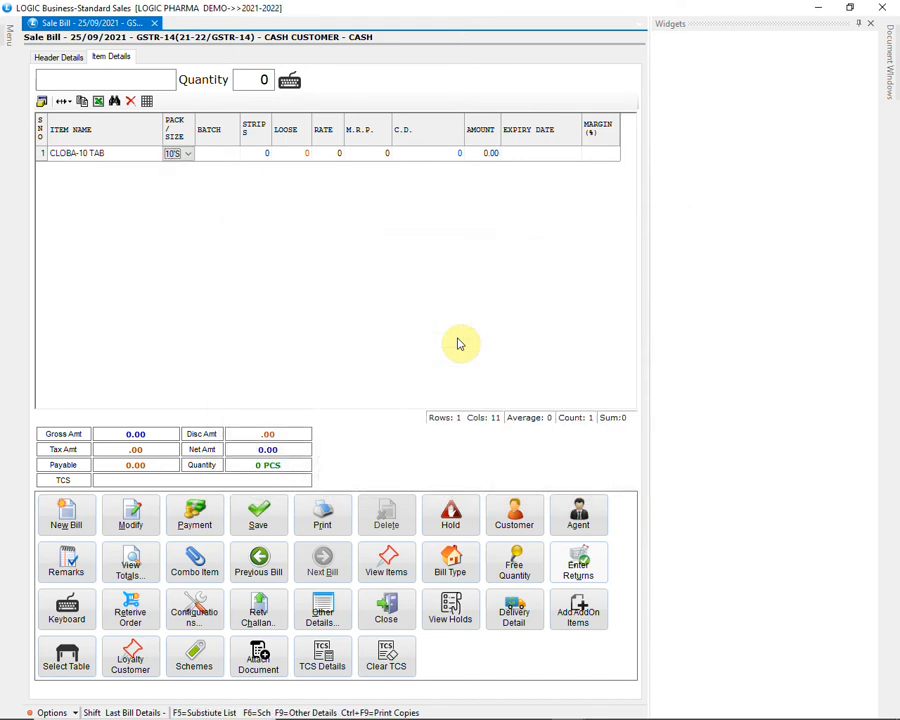
key("Return")
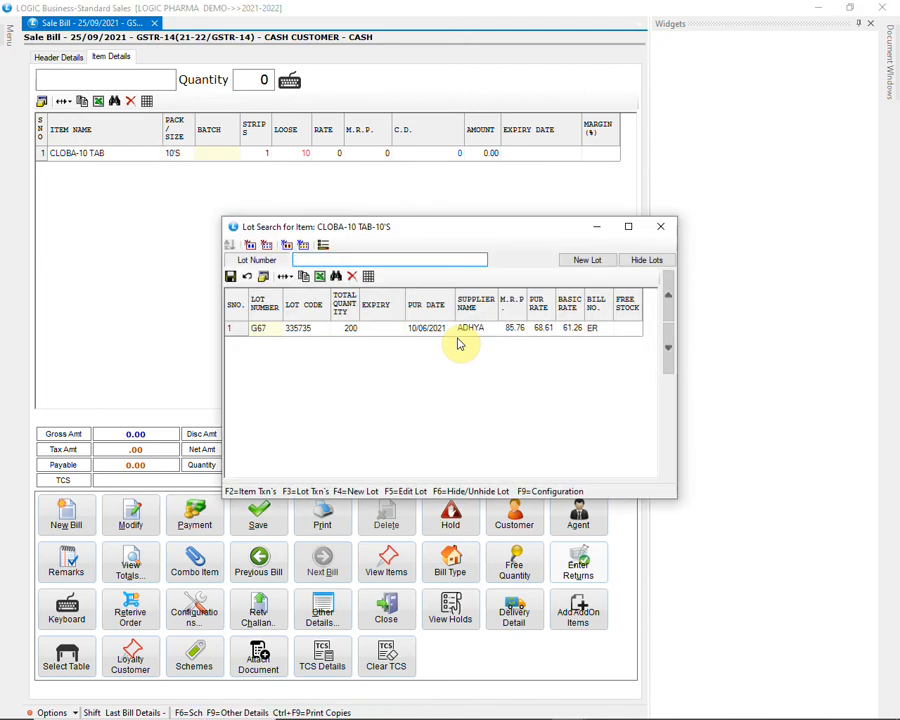
Select lot G67 for CLOBA-10 TAB and complete the row with 1 strip at rate 85.76.
key("Down")
key("Return")
key("Return")
key("Return")
key("Return")
key("Return")
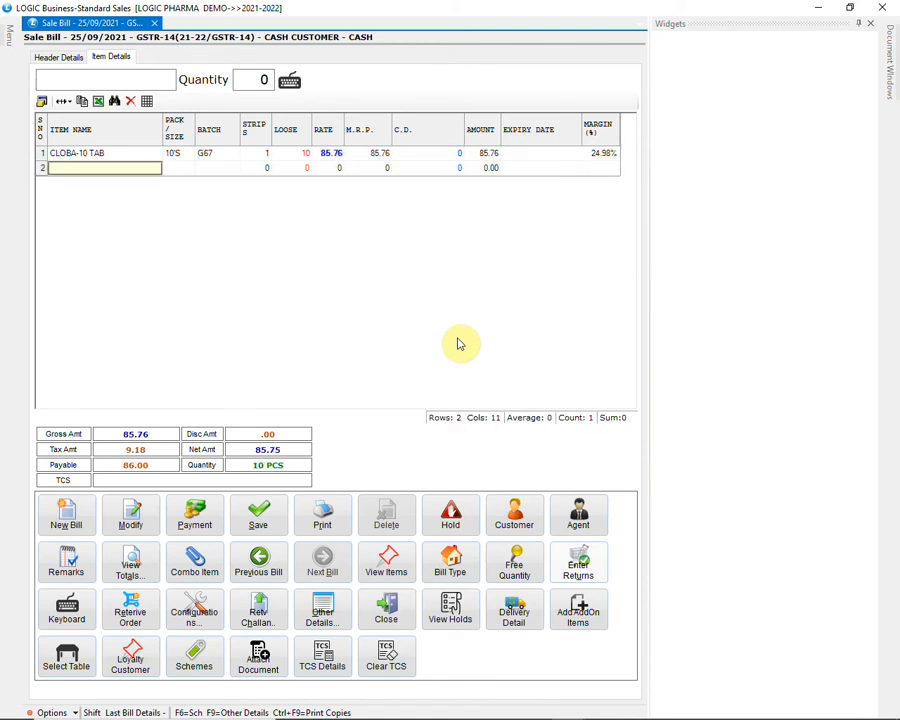
Take full payment for the CLOBA-10 TAB bill in cash and try to save it without patient details.
left_click(260, 516)
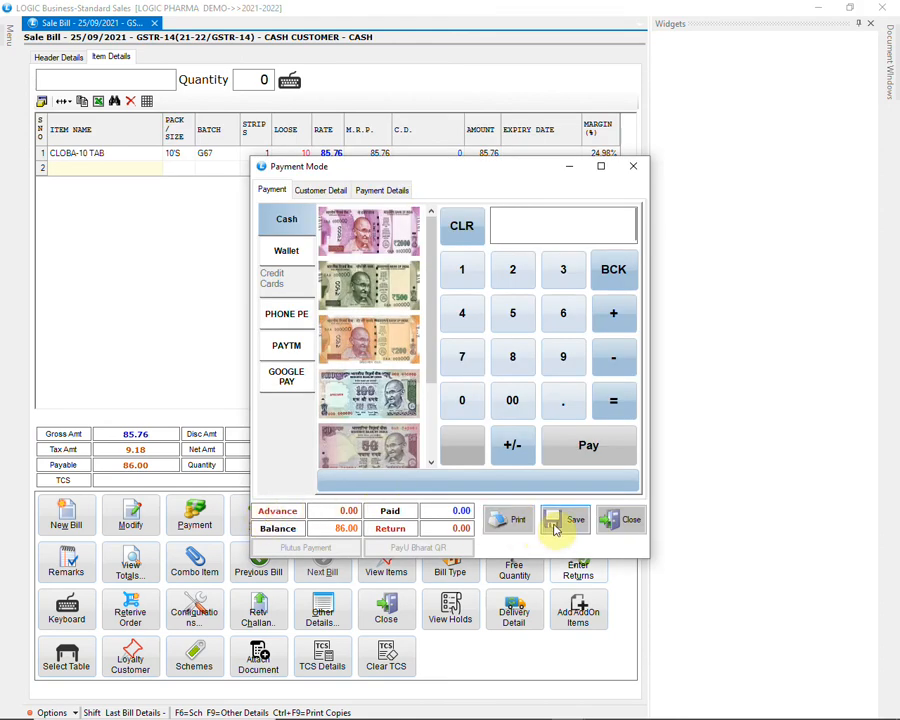
left_click(563, 446)
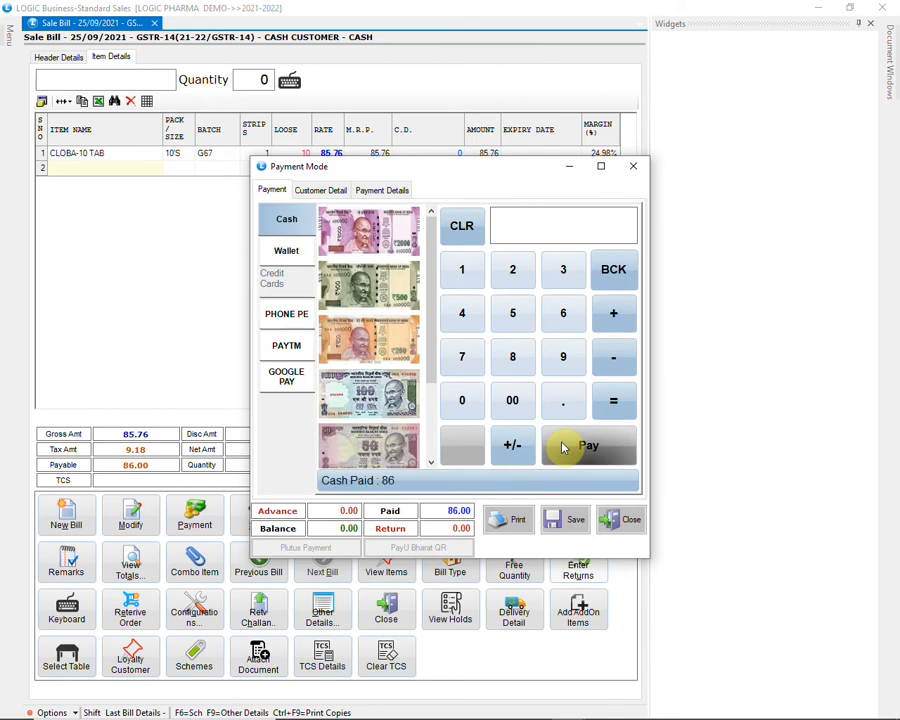
left_click(572, 518)
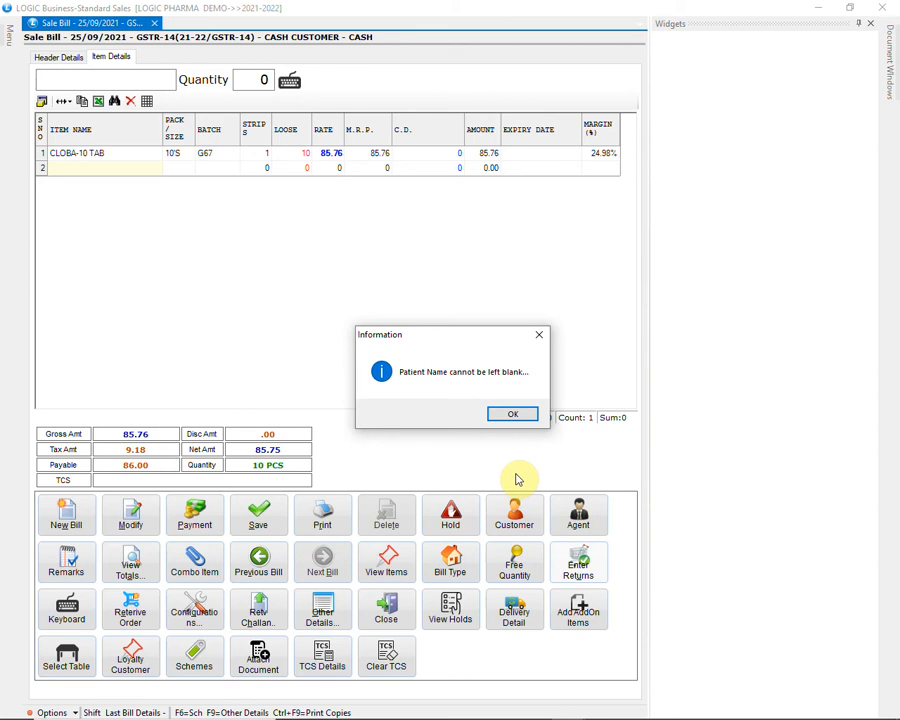
left_click(512, 415)
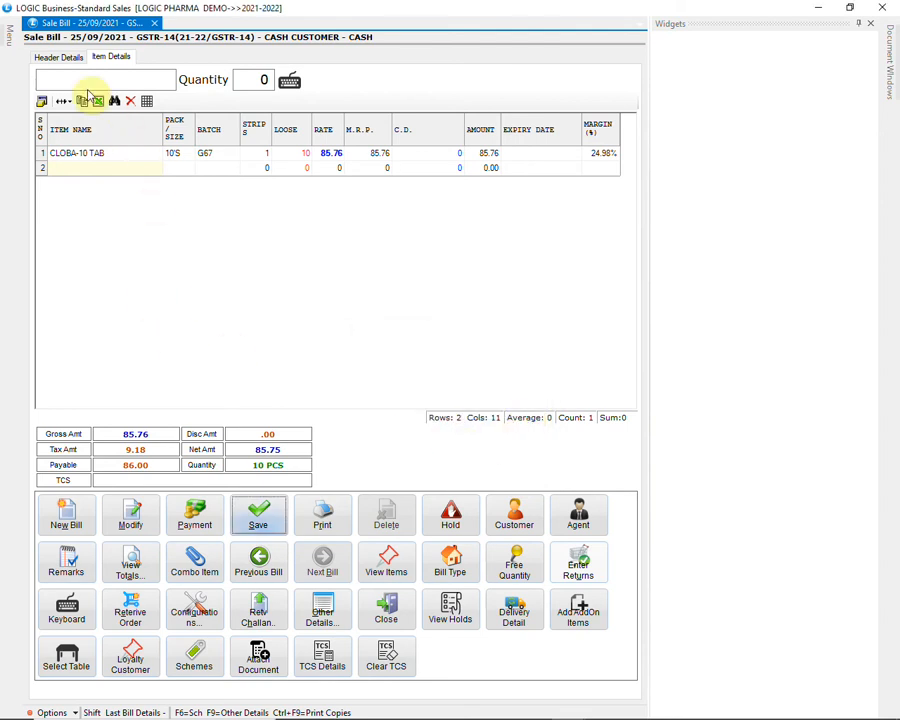
Assign an existing patient and an existing doctor to the bill in the patient details of its header.
left_click(80, 57)
left_click(119, 149)
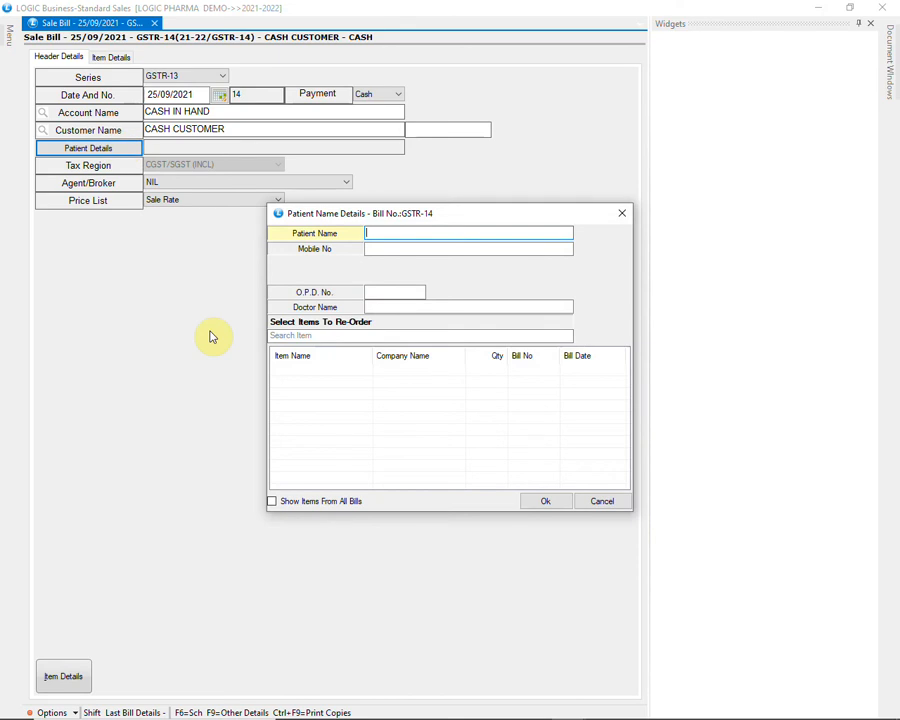
type("SAHIL")
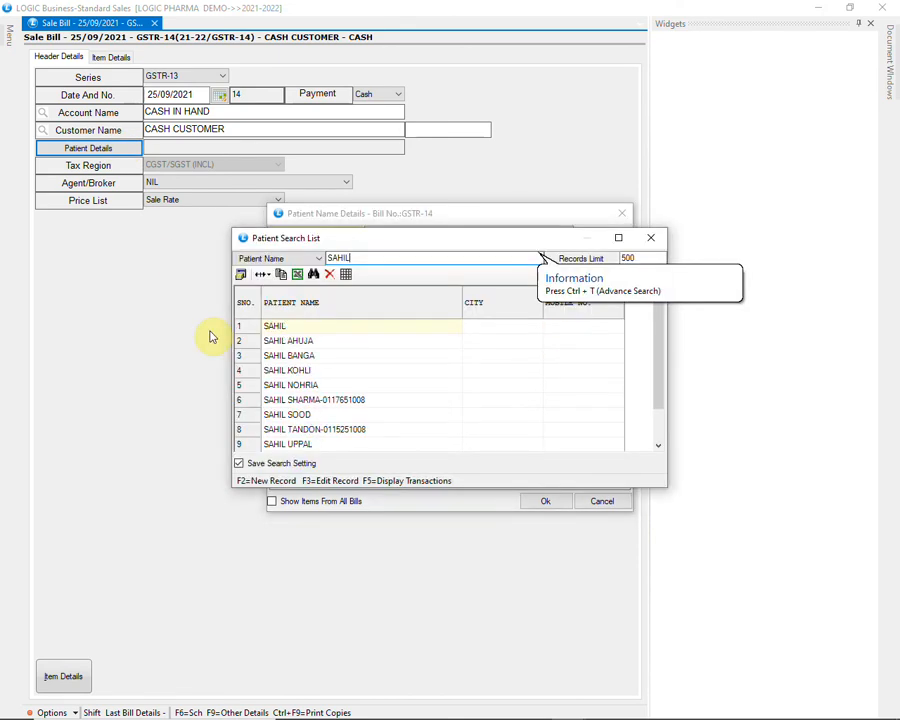
key("Down")
key("Return")
key("Return")
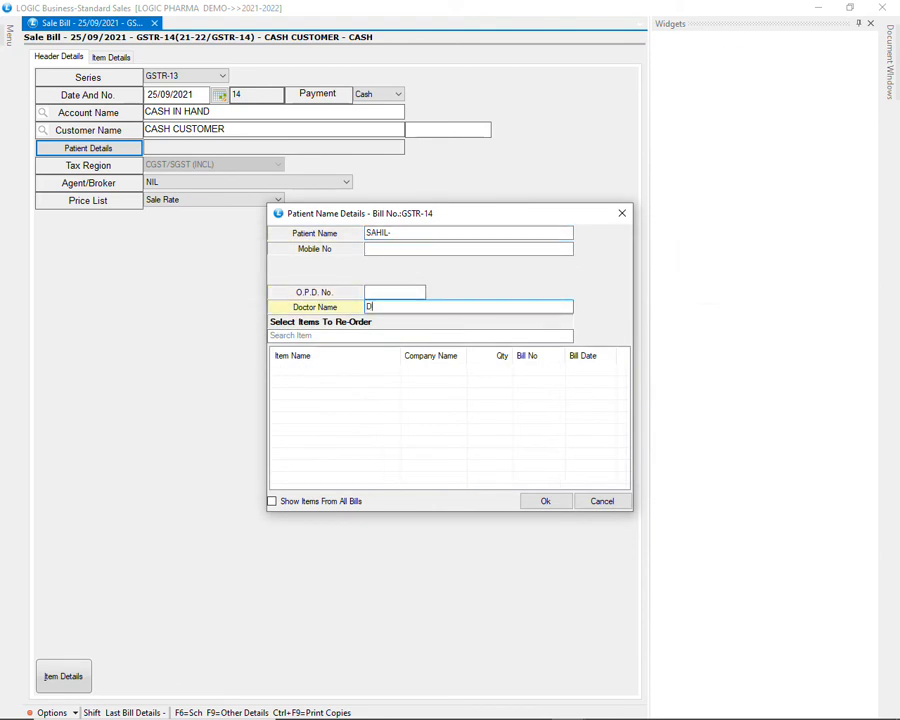
type("D")
key("Down")
key("Return")
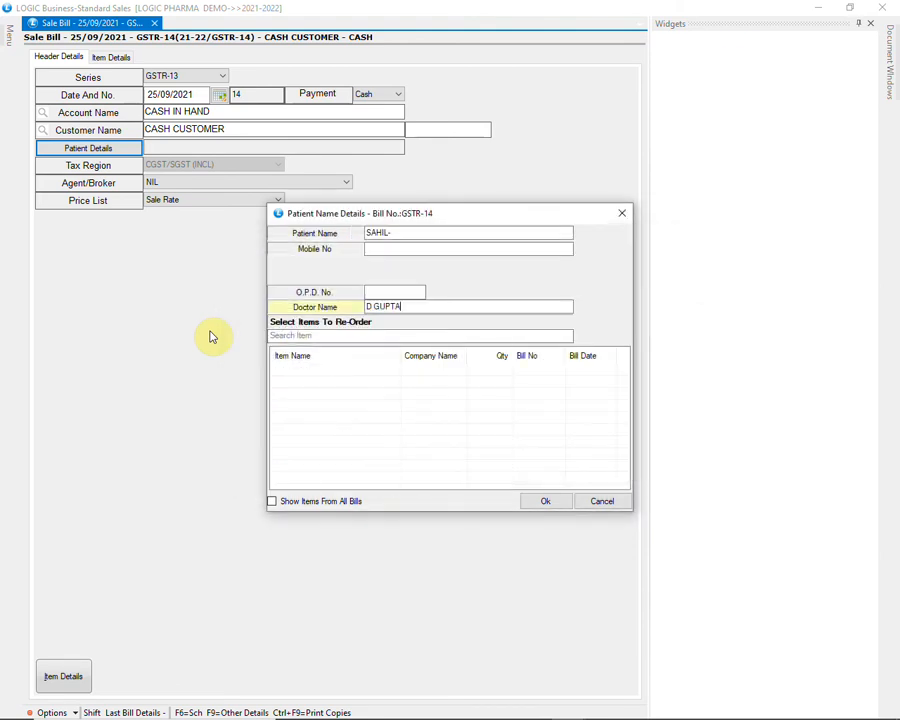
key("Return")
key("Return")
key("Return")
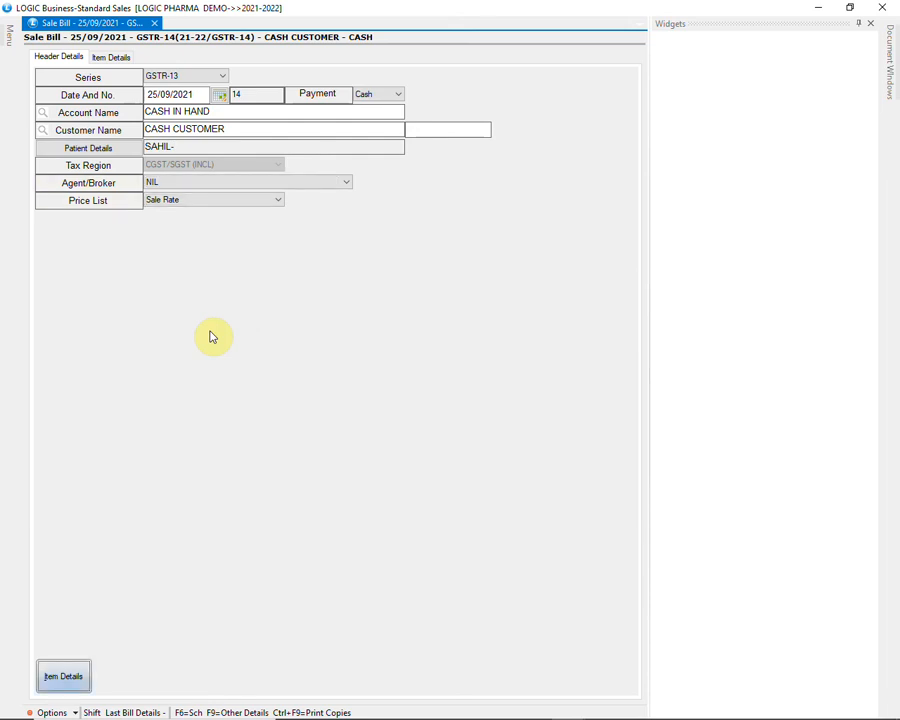
Return to the item details and save the CLOBA-10 TAB bill with its cash payment.
key("Return")
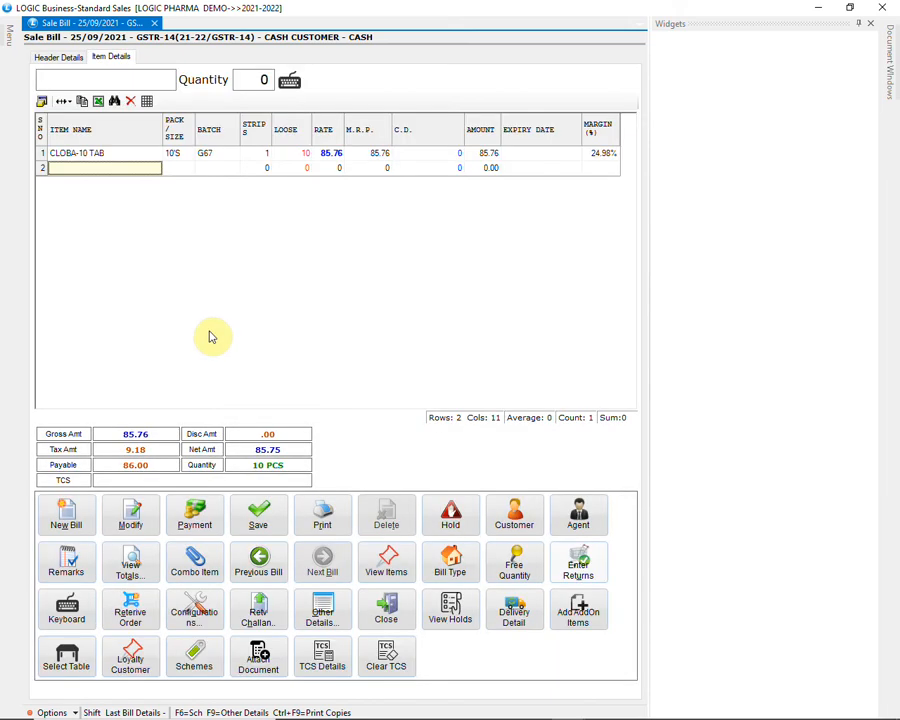
left_click(276, 508)
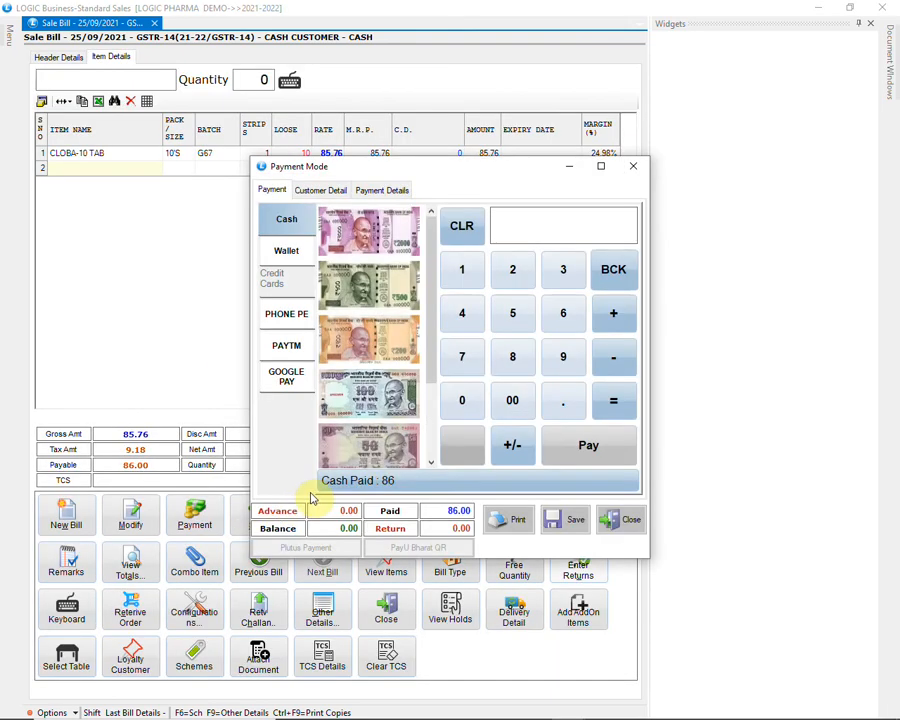
left_click(576, 519)
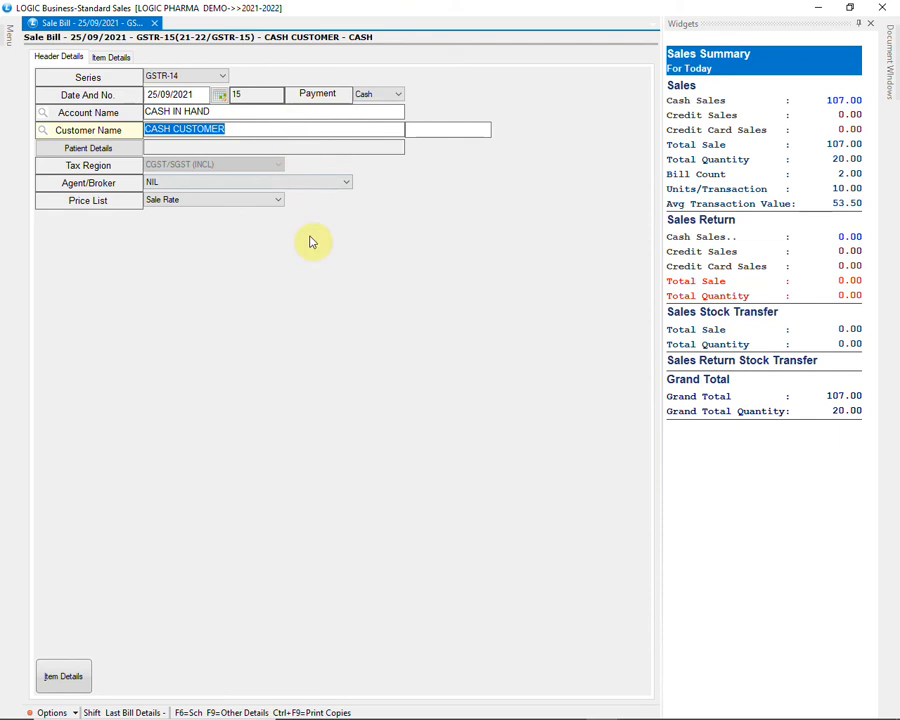
Keep the cash customer, blank patient details, NIL agent and Sale Rate price list for the next bill, and proceed to its item details.
key("Return")
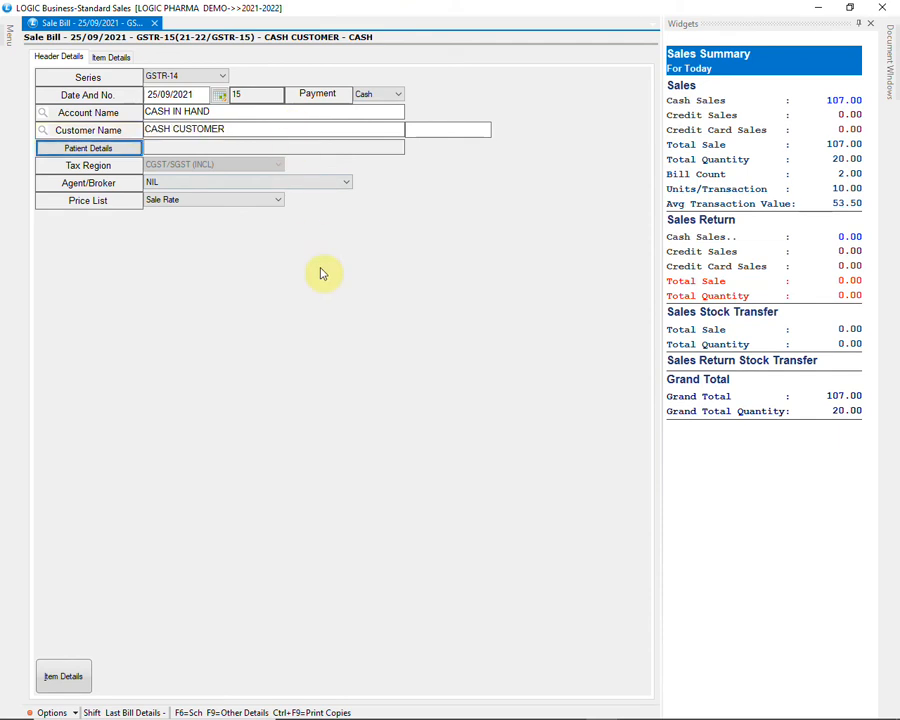
key("Return")
key("Return")
key("Return")
key("Return")
key("Return")
key("Return")
key("Return")
key("Return")
key("Return")
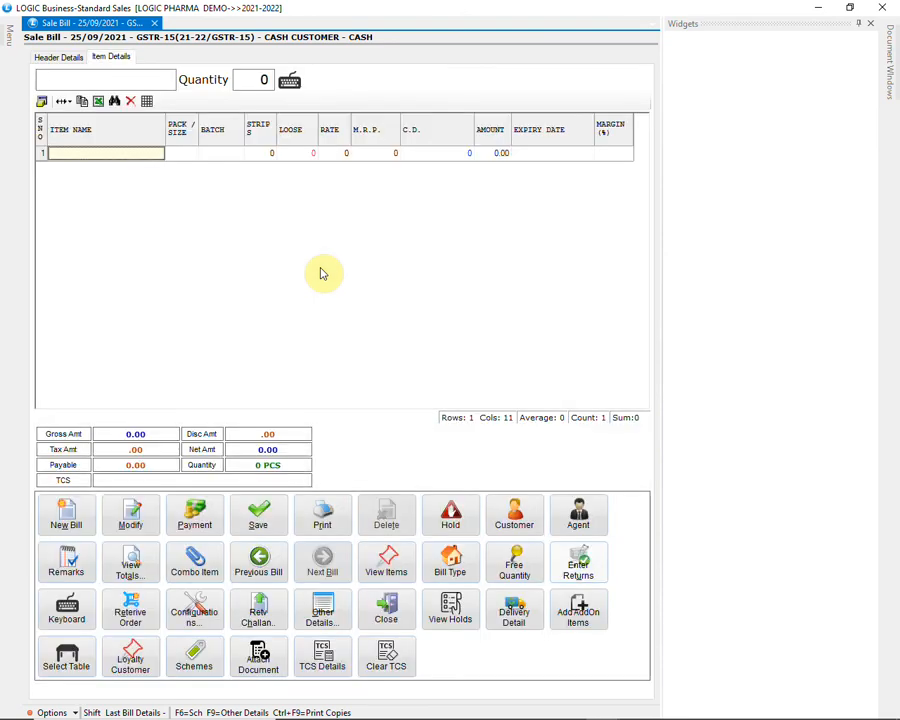
Enter CIPLOX-100 TAB as the bill's item, widen the Expiry column of its lot list and select lot A12's expiry date.
type("CIPLOX")
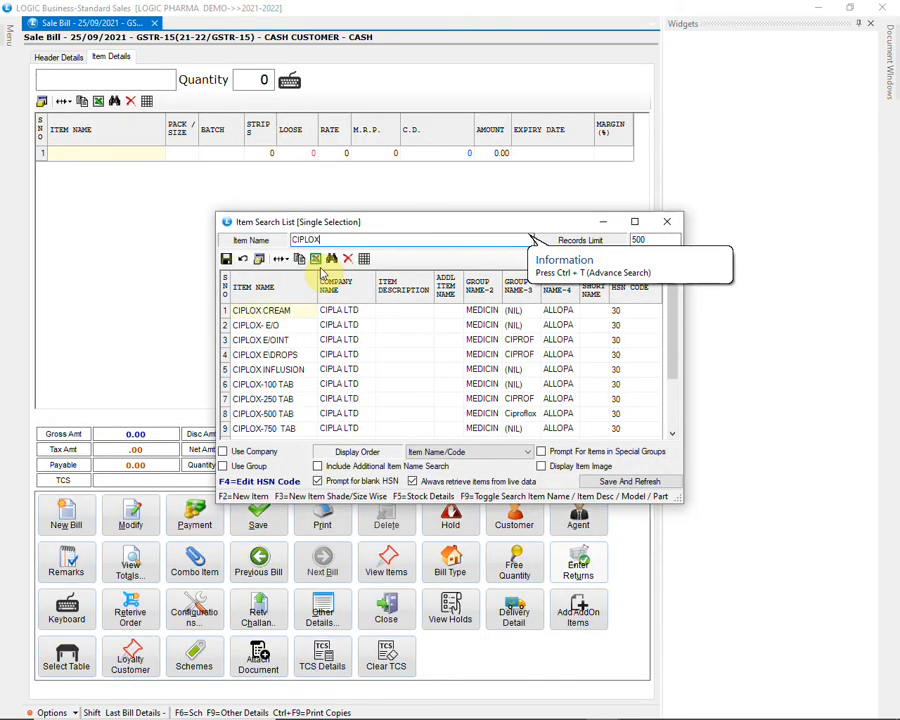
key("Down")
key("Down")
key("Down")
key("Down")
key("Down")
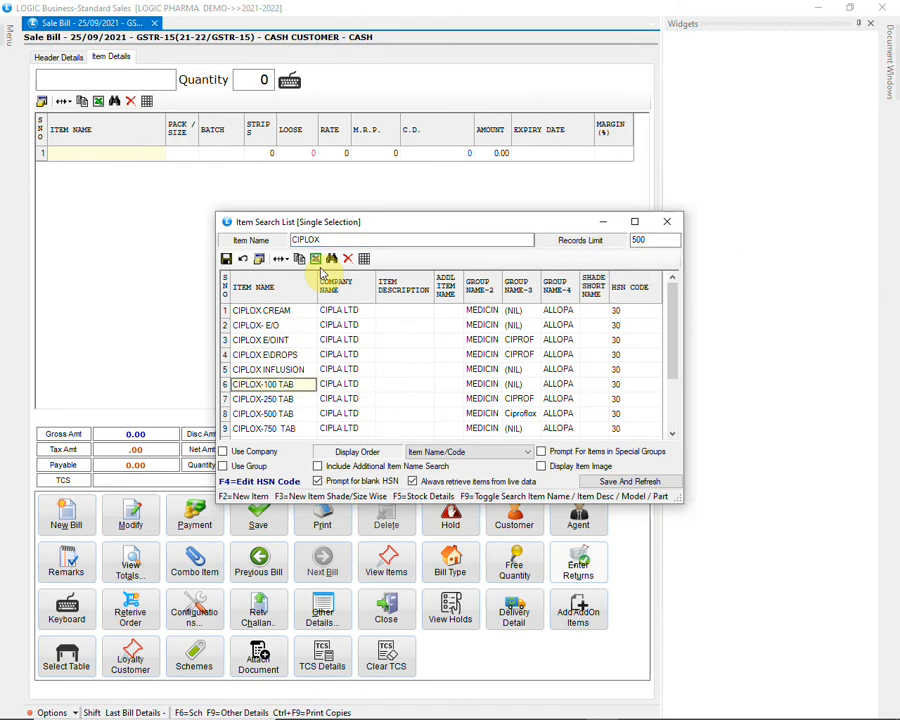
key("Return")
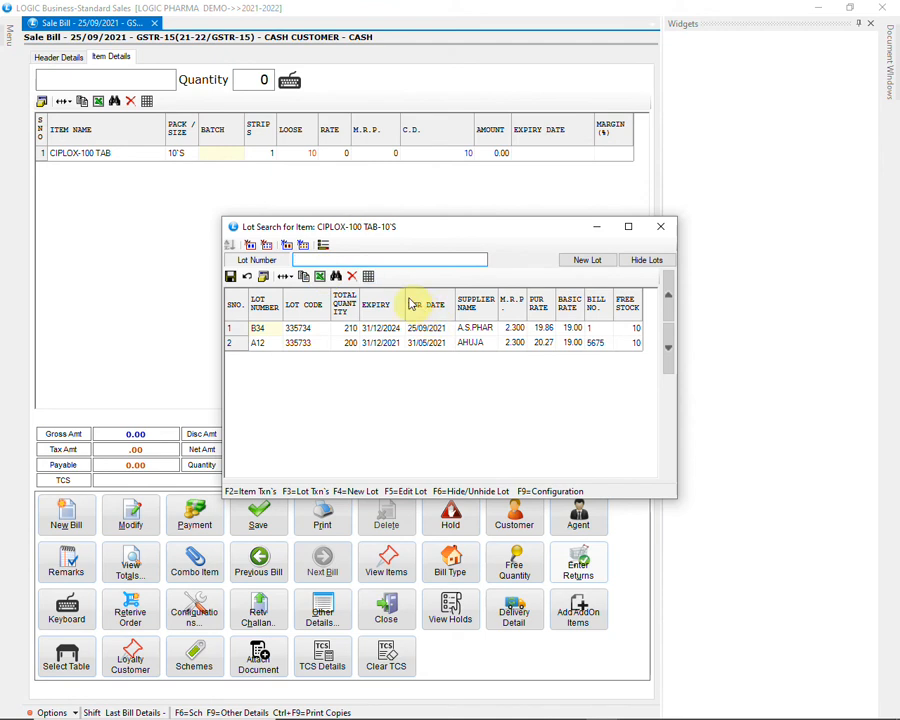
mouse_move(409, 302)
left_mouse_down()
mouse_move(400, 296)
mouse_move(424, 298)
left_mouse_up()
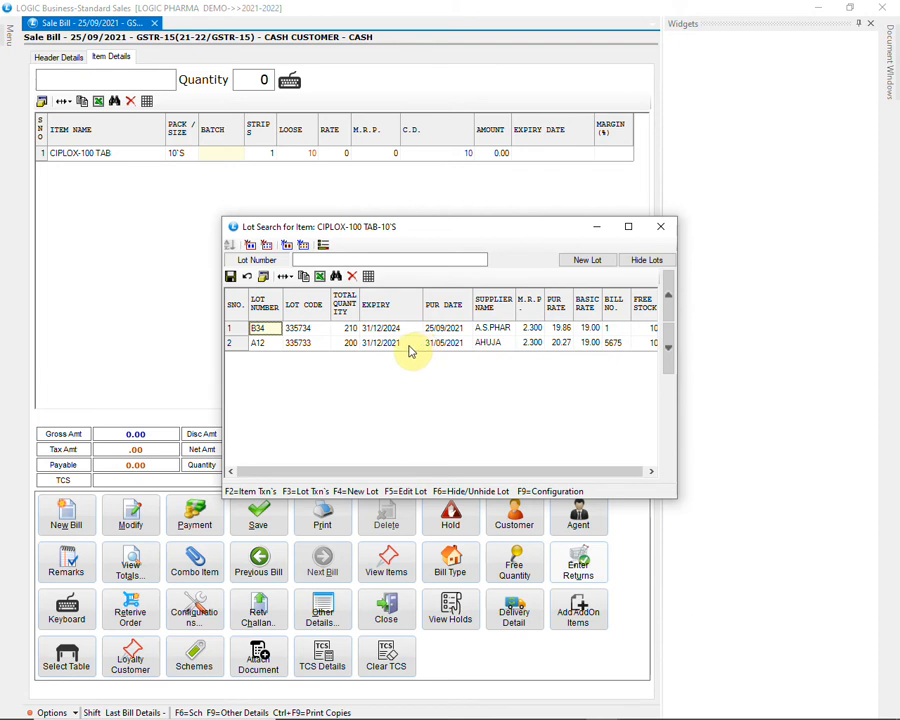
left_click(406, 344)
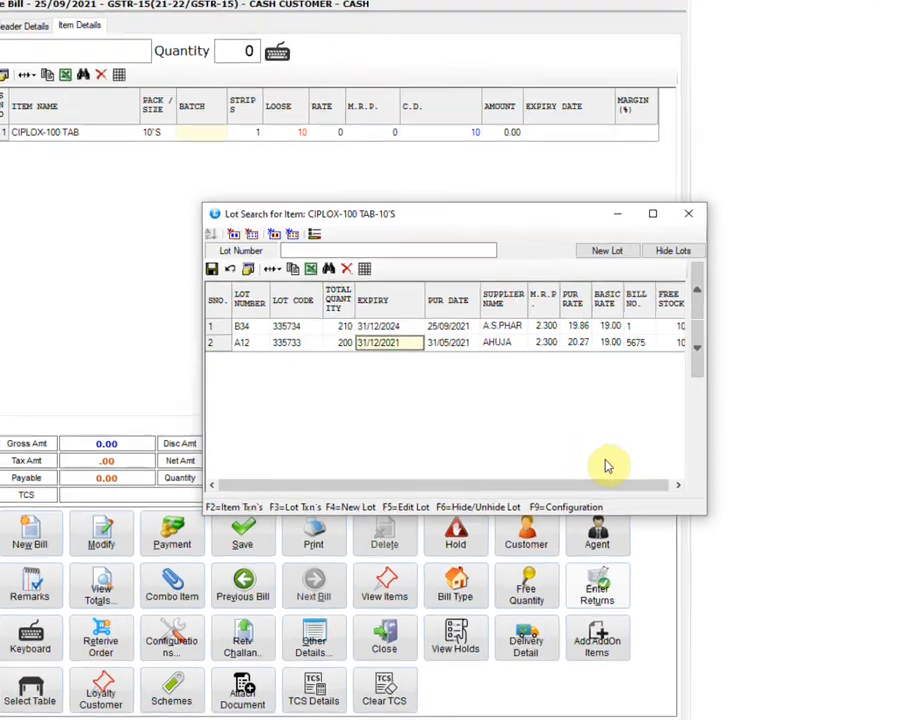
Configure the lot search to mark lots which expire within 3 months, and select lot A12's expiry date again.
key("F9")
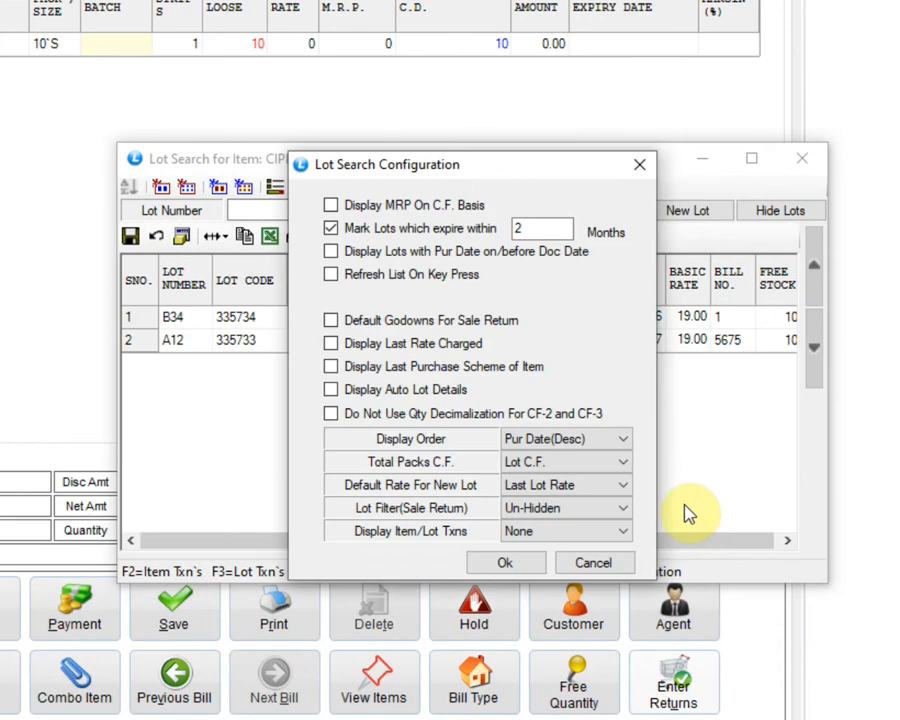
left_click(331, 229)
left_click(540, 229)
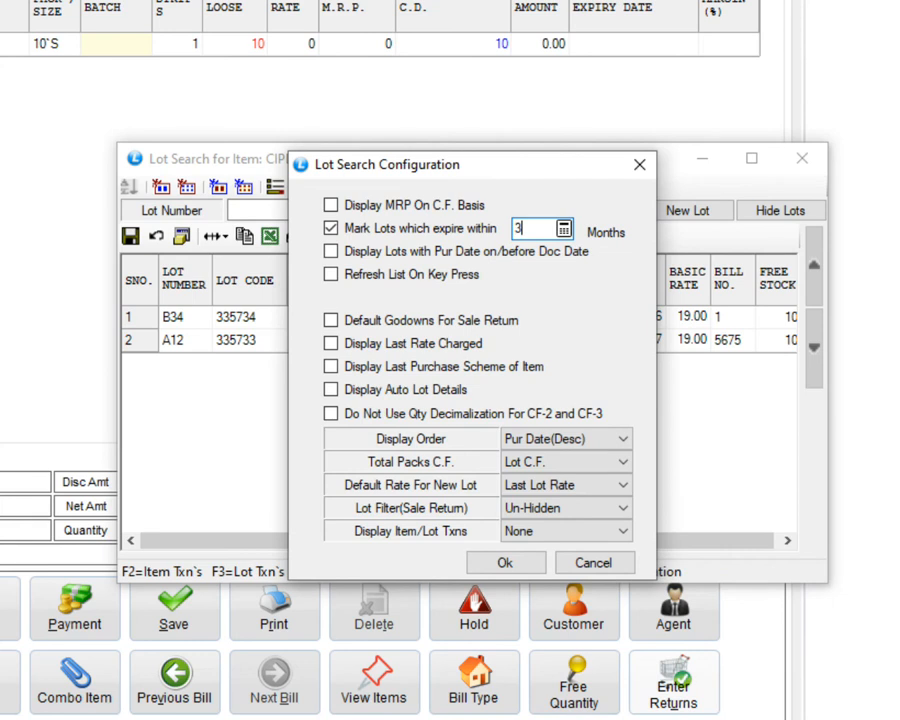
left_click(507, 566)
left_click(396, 344)
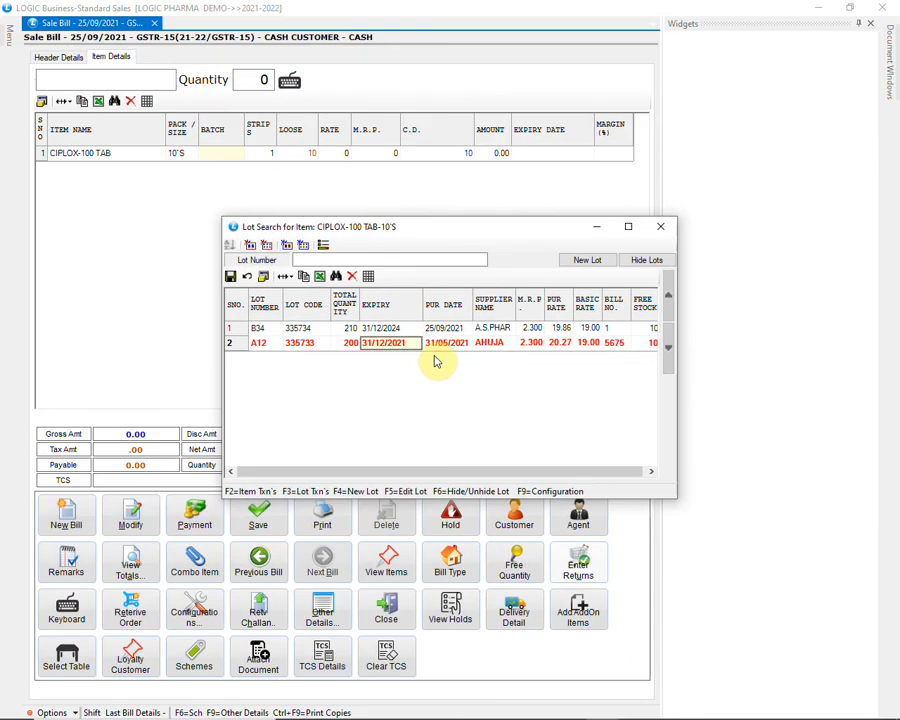
Abandon the CIPLOX-100 TAB bill and start a new cash customer bill, proceeding to its item details.
left_click(673, 228)
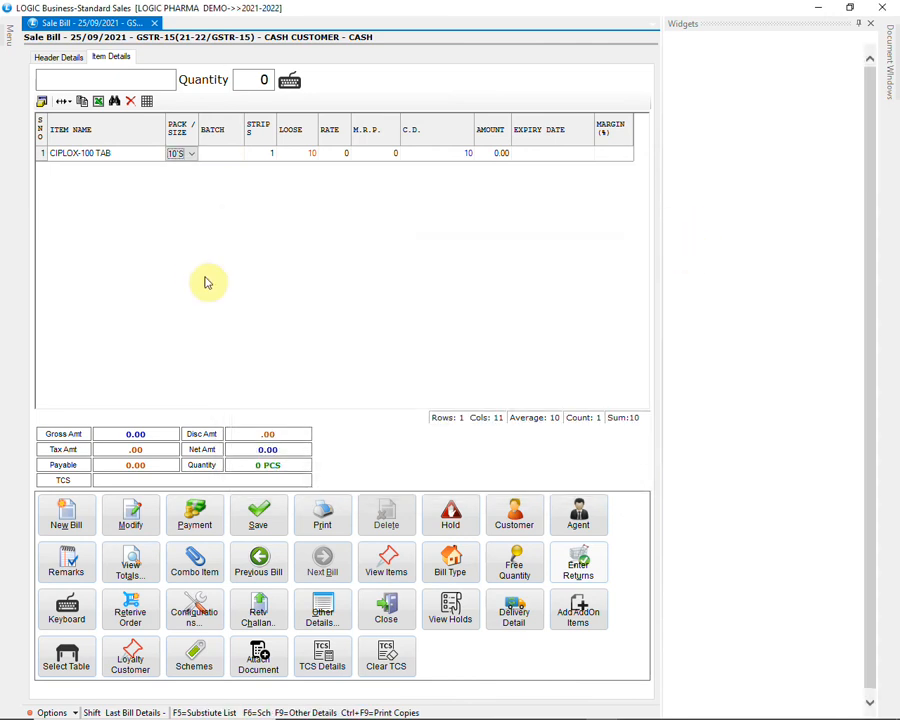
left_click(56, 520)
left_click(462, 413)
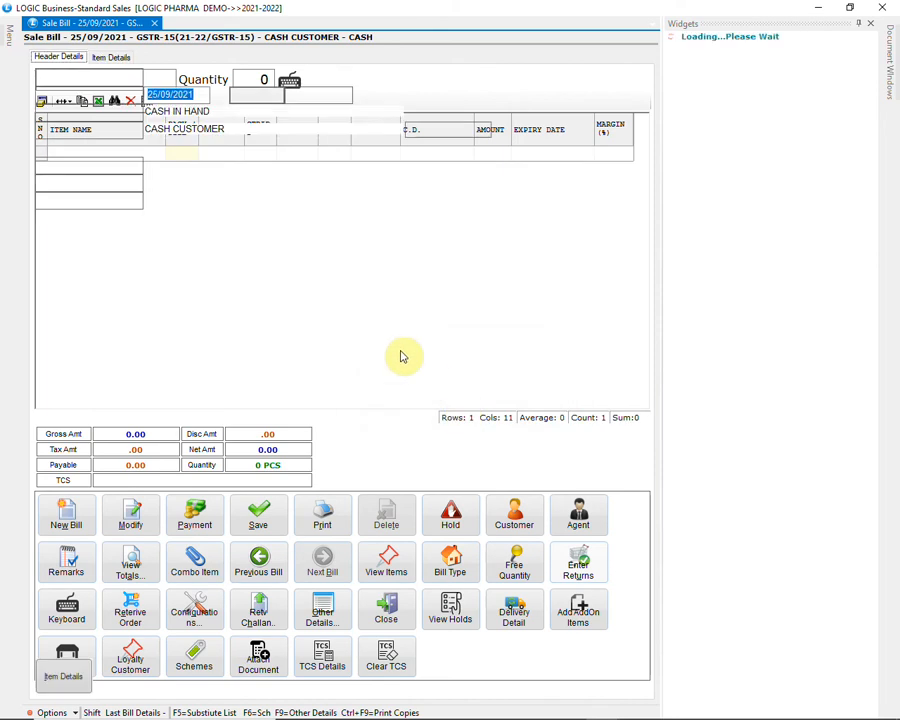
left_click(228, 125)
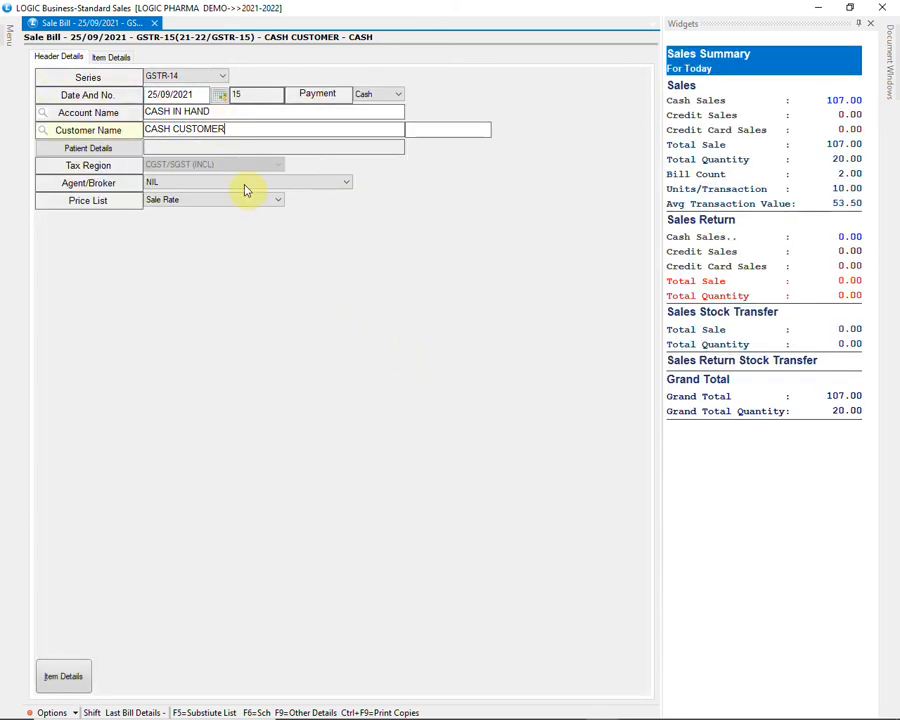
left_click(72, 686)
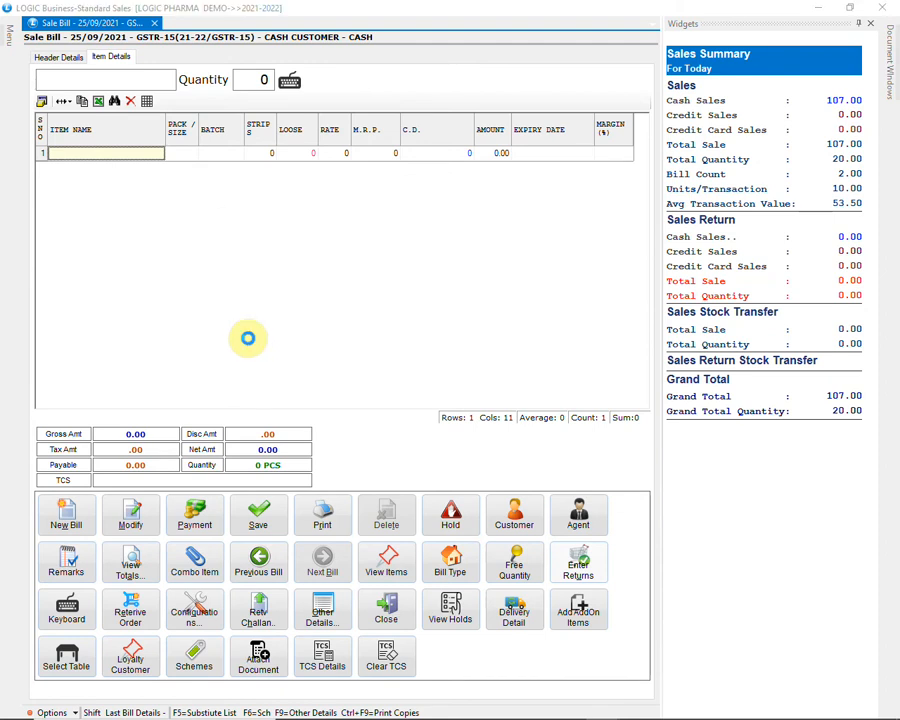
Enter PACIMOL 500 TAB on the bill, check its lots and view its substitute list.
type("PACIM")
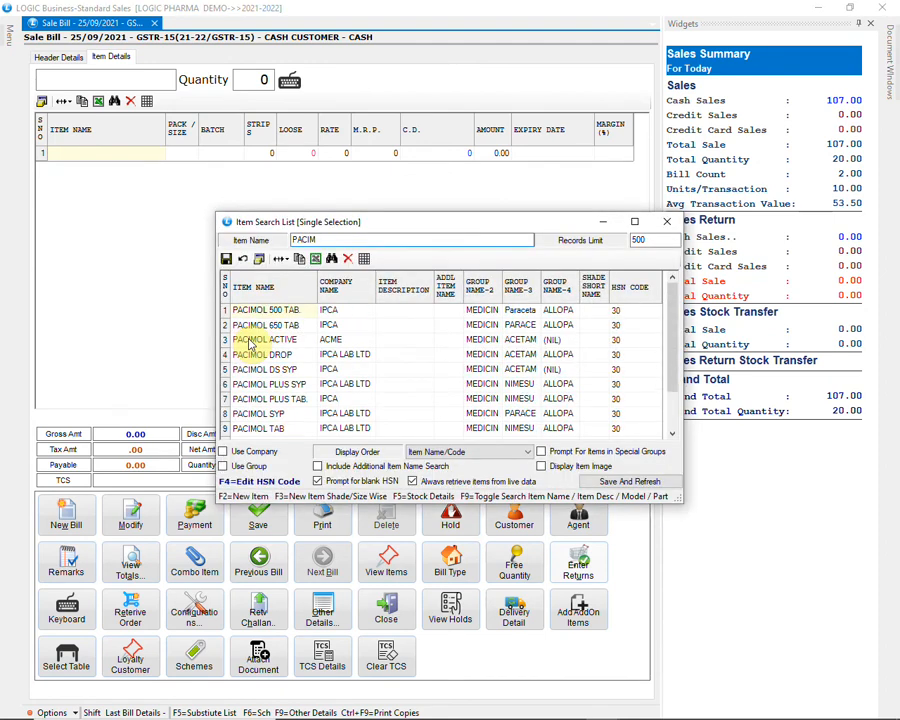
key("Return")
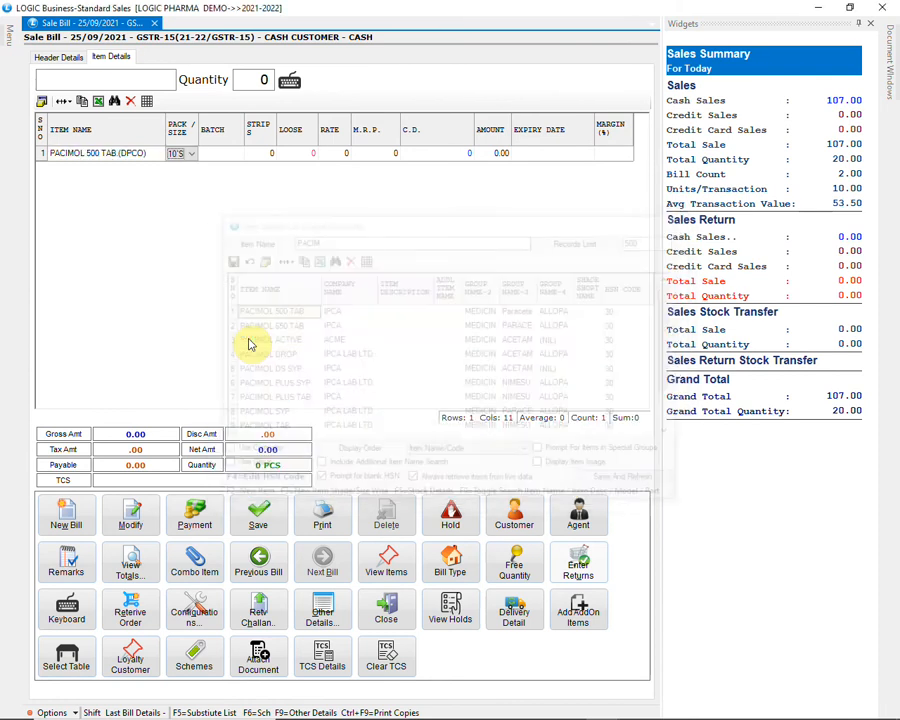
key("Return")
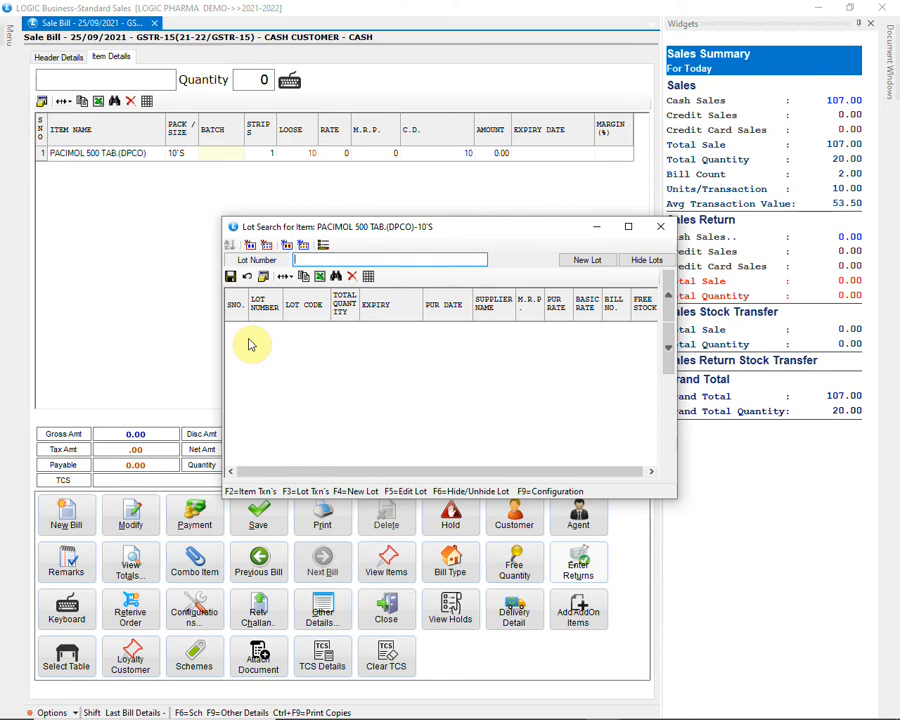
left_click(670, 233)
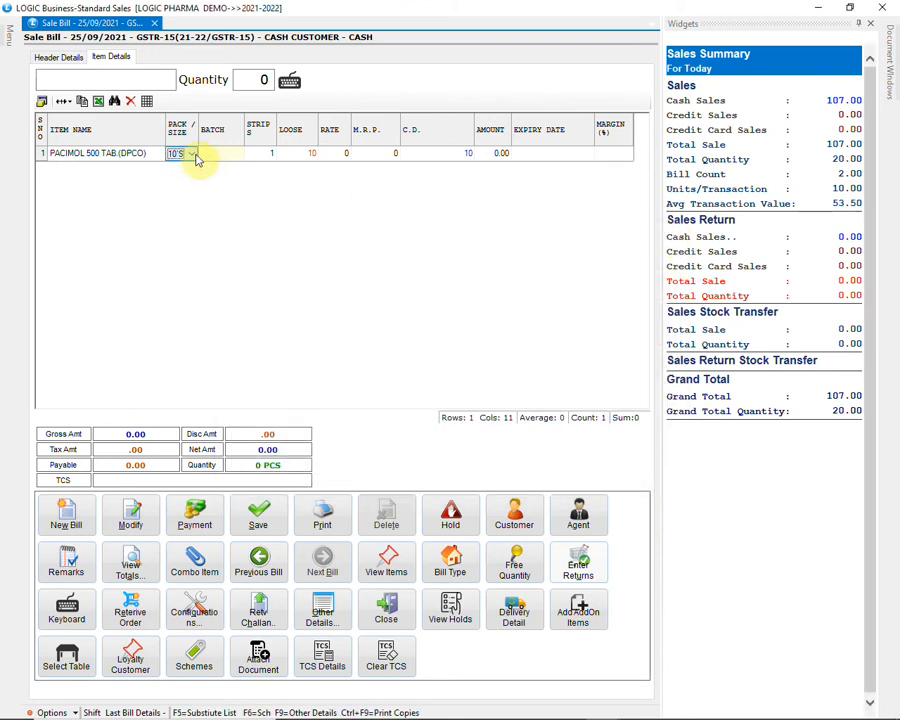
key("F5")
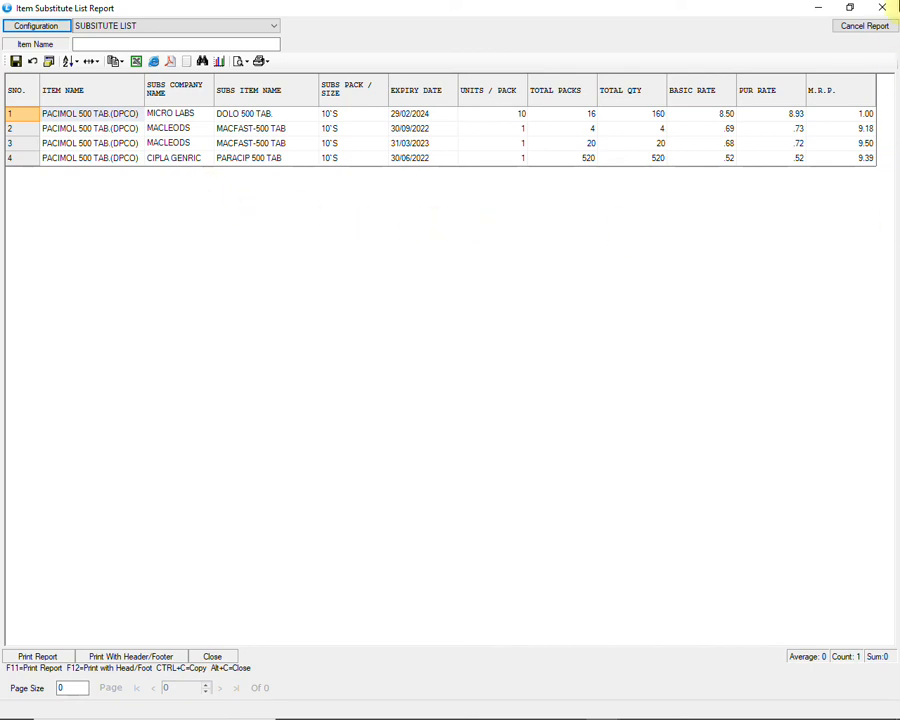
left_click(881, 8)
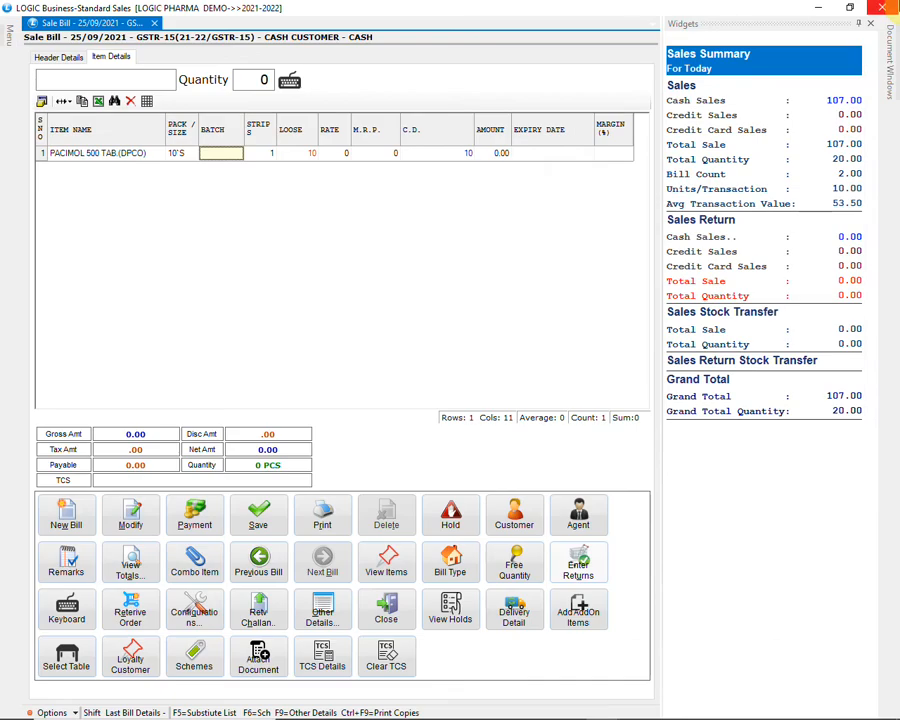
Replace PACIMOL 500 TAB in the first row with its substitute PARACIP 500 TAB.
left_click(139, 157)
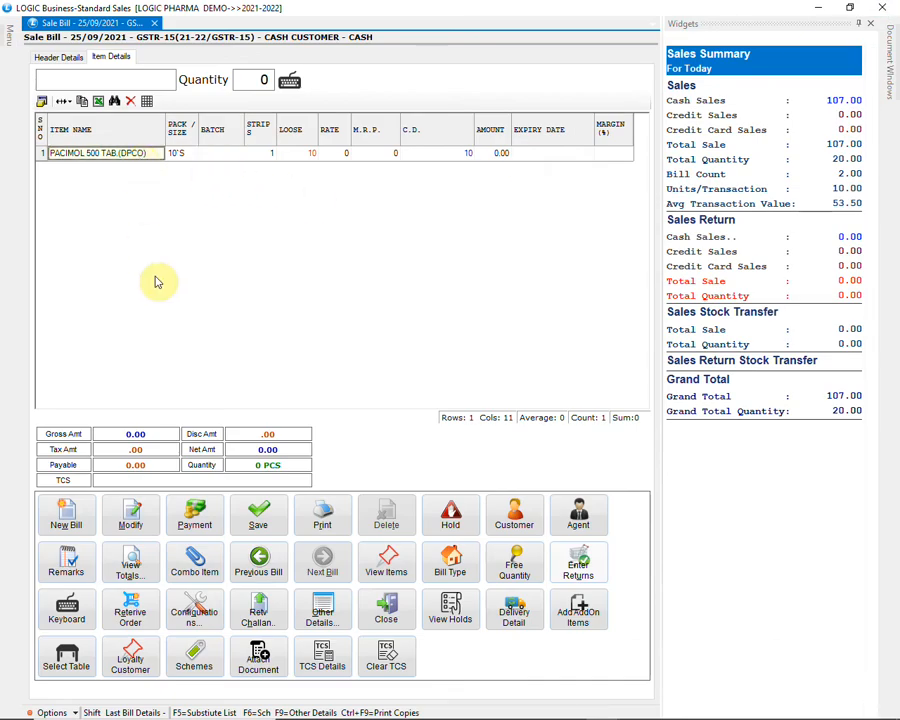
type("PARAC")
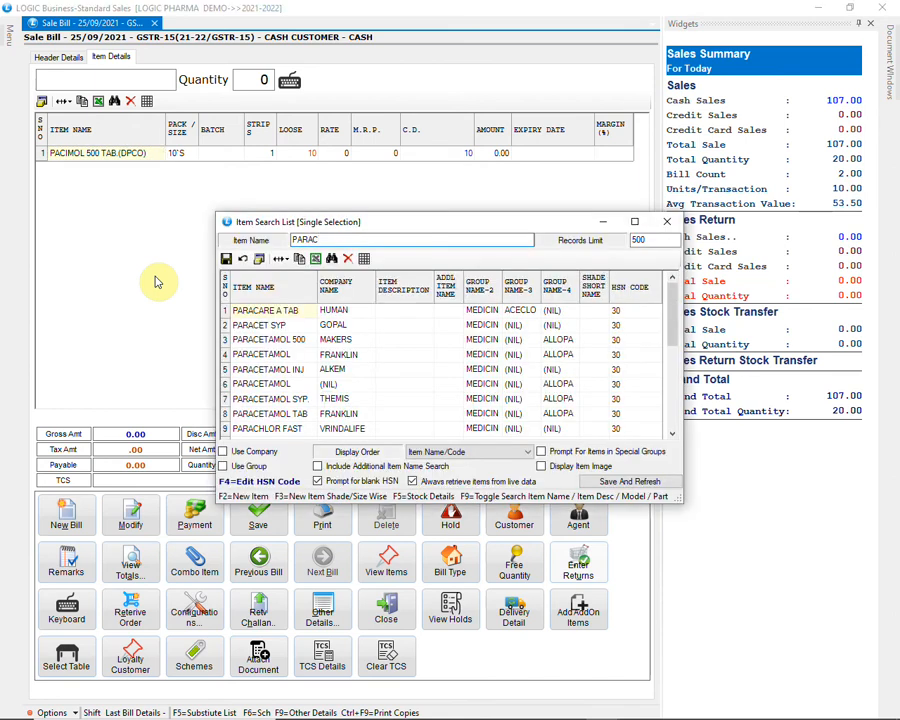
type("IP")
key("Down")
key("Down")
key("Return")
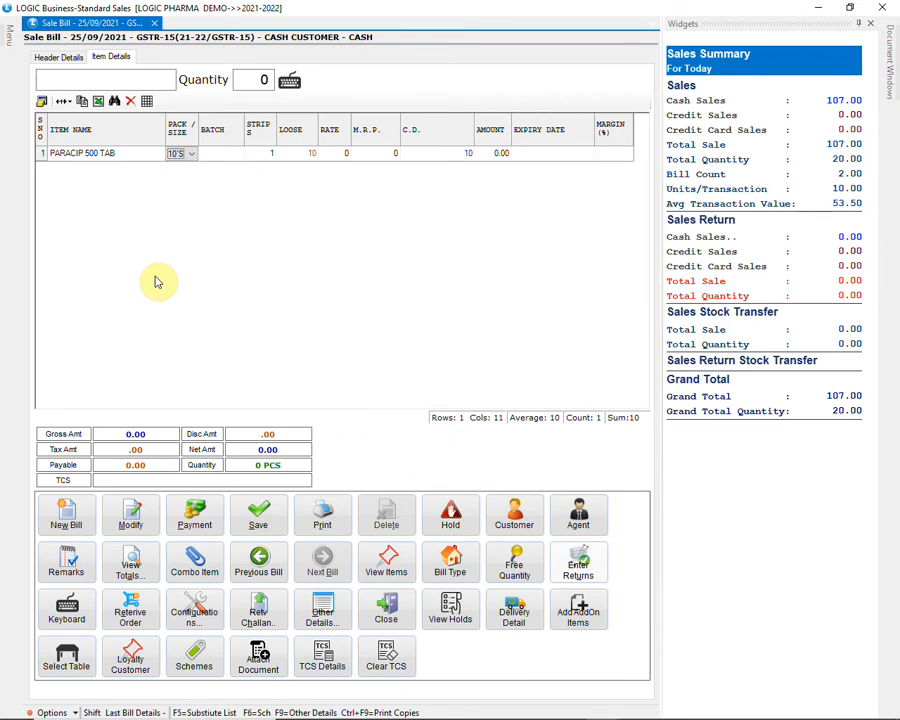
Choose batch GS8N61 with 1 strip of 10 for PARACIP 500 TAB, complete the row and close the bill.
key("Return")
key("Down")
key("Return")
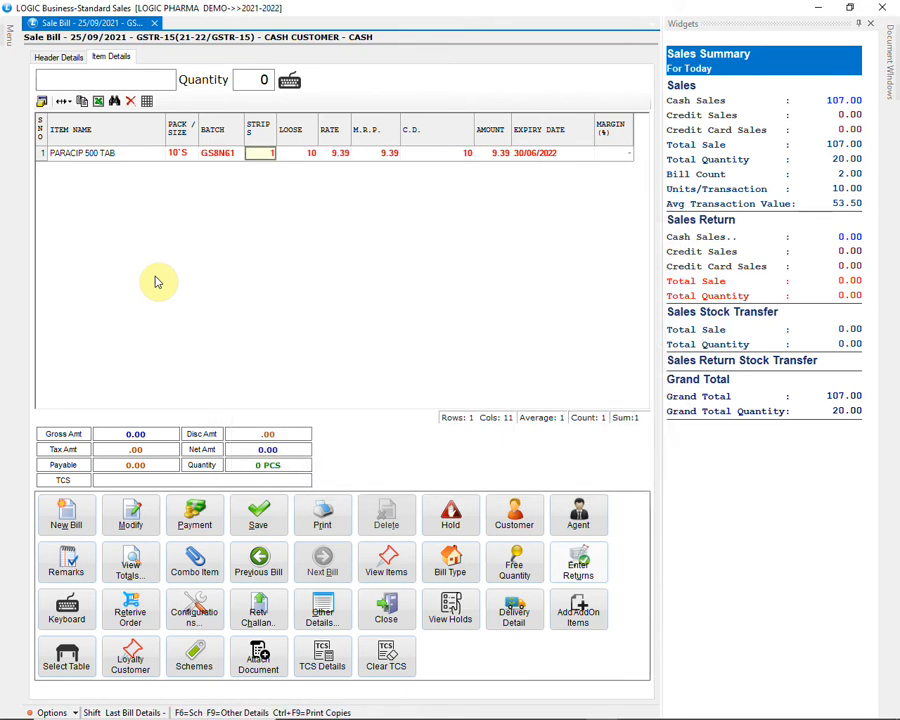
key("Return")
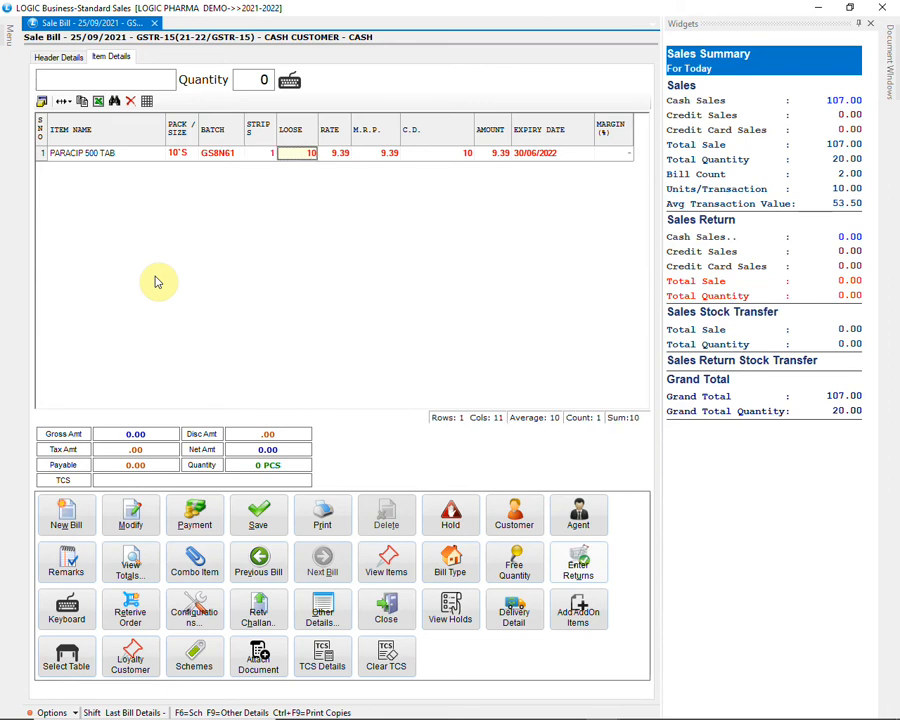
key("Return")
key("Return")
key("Return")
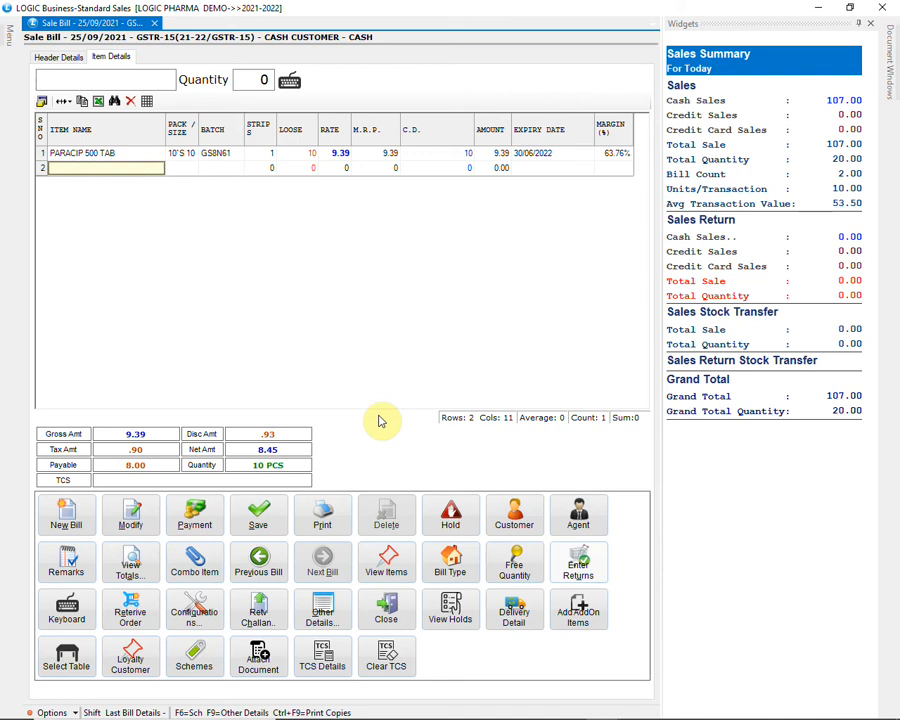
left_click(884, 7)
left_click(446, 413)
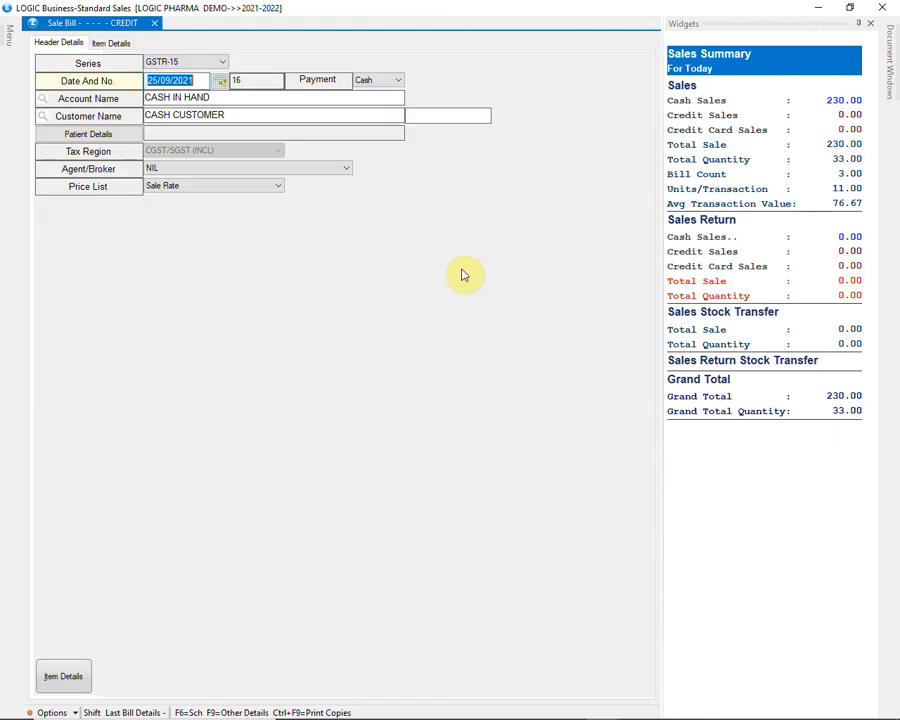
Keep the date 25/09/2021 and the cash customer for the next bill, and open its patient details.
key("Return")
key("Return")
key("Return")
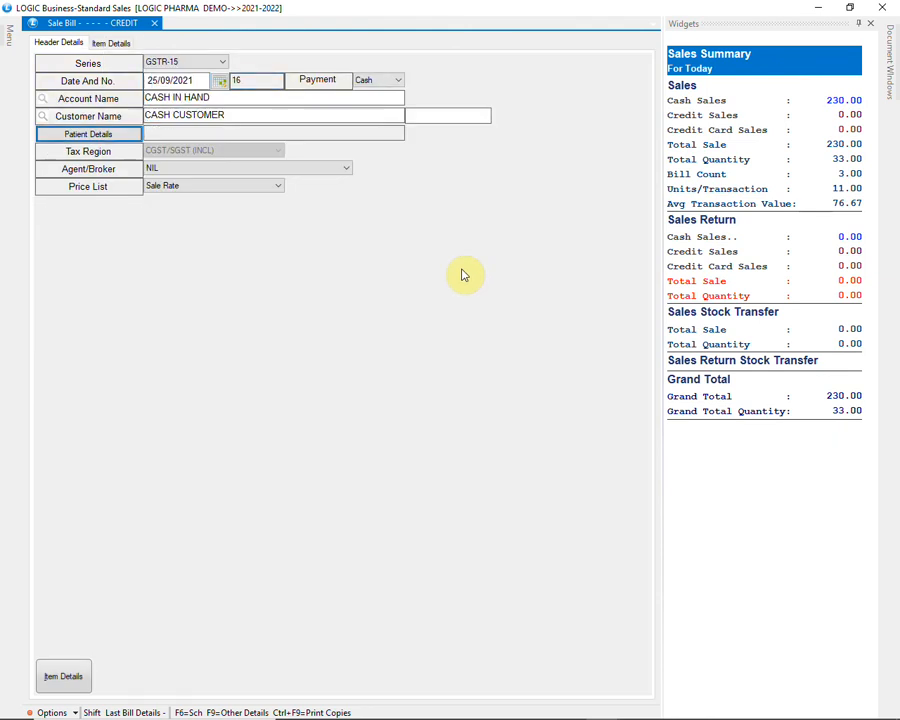
key("Return")
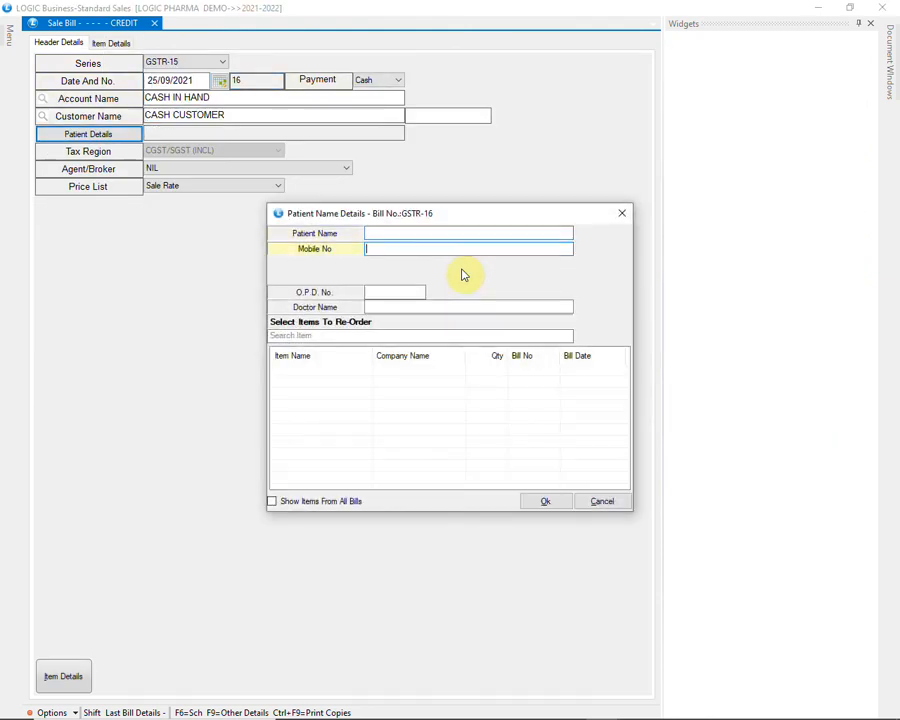
Leave the patient details blank, accept the Sale Rate price list, and continue to item entry for the cash bill.
key("Return")
key("Return")
key("Return")
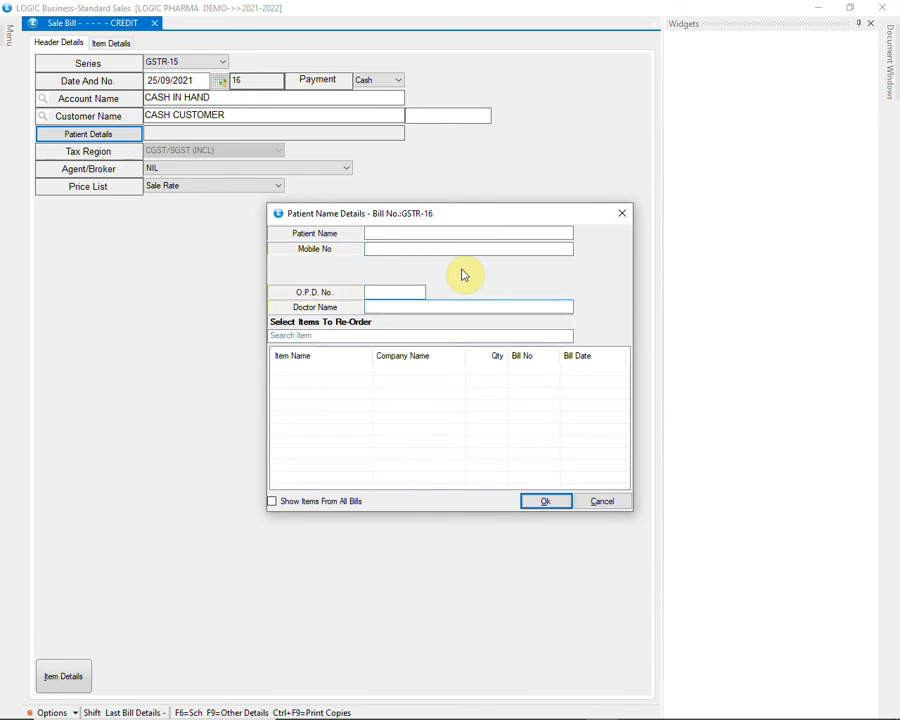
key("Return")
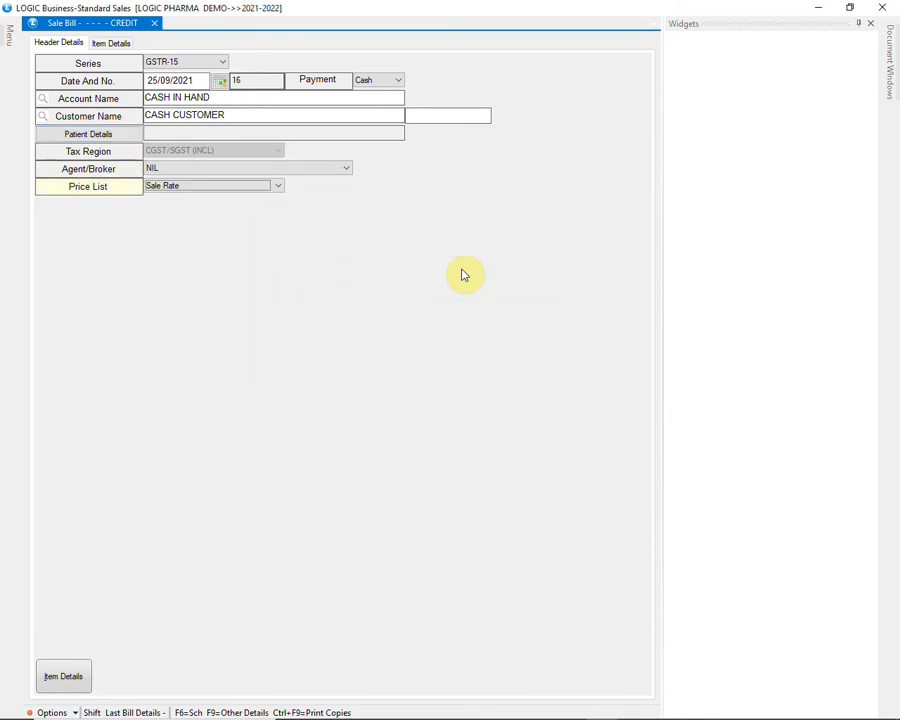
key("Return")
key("Return")
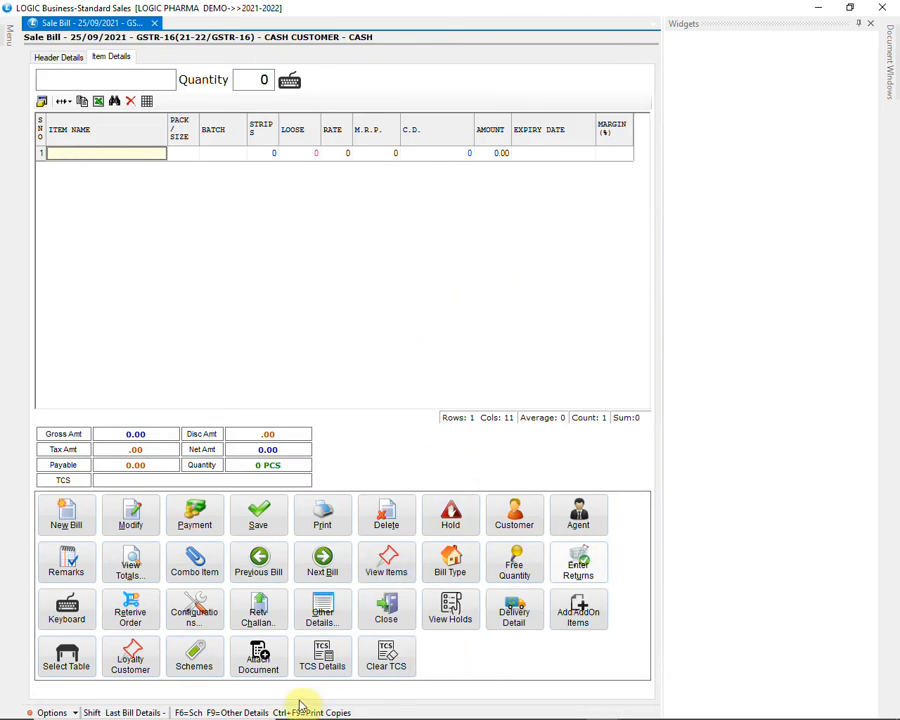
Examine the bill's document attachment form and its file browser without choosing a file, and close the sale bill.
left_click(260, 660)
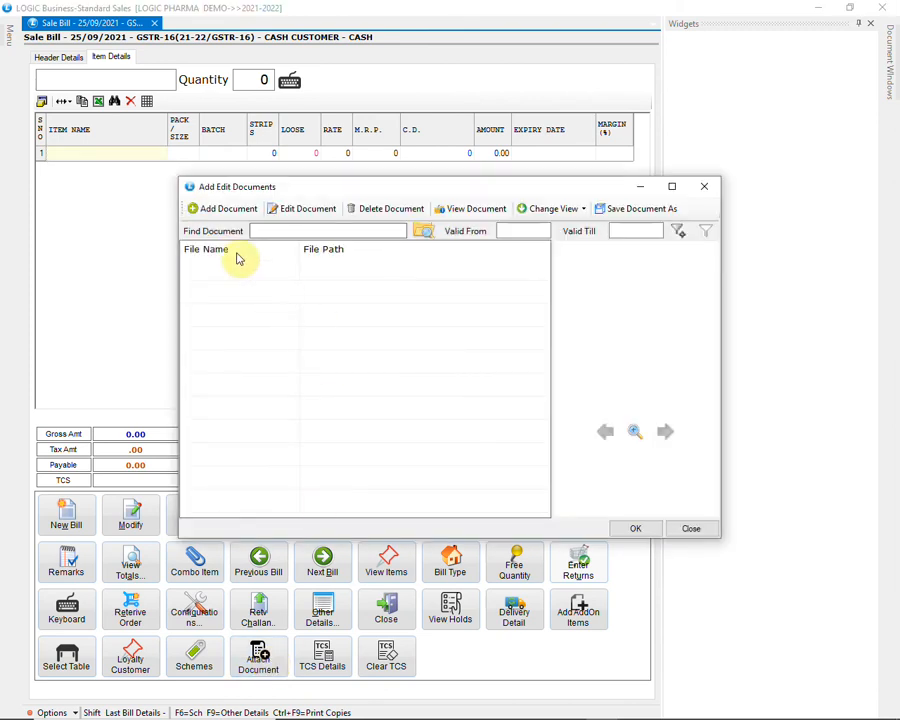
left_click(222, 211)
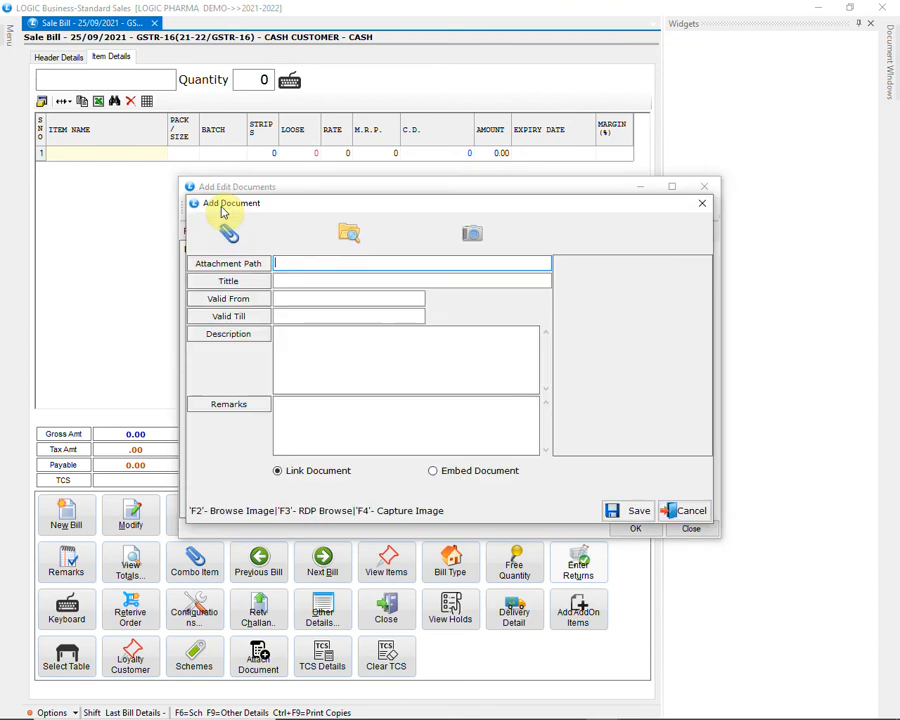
left_click(226, 232)
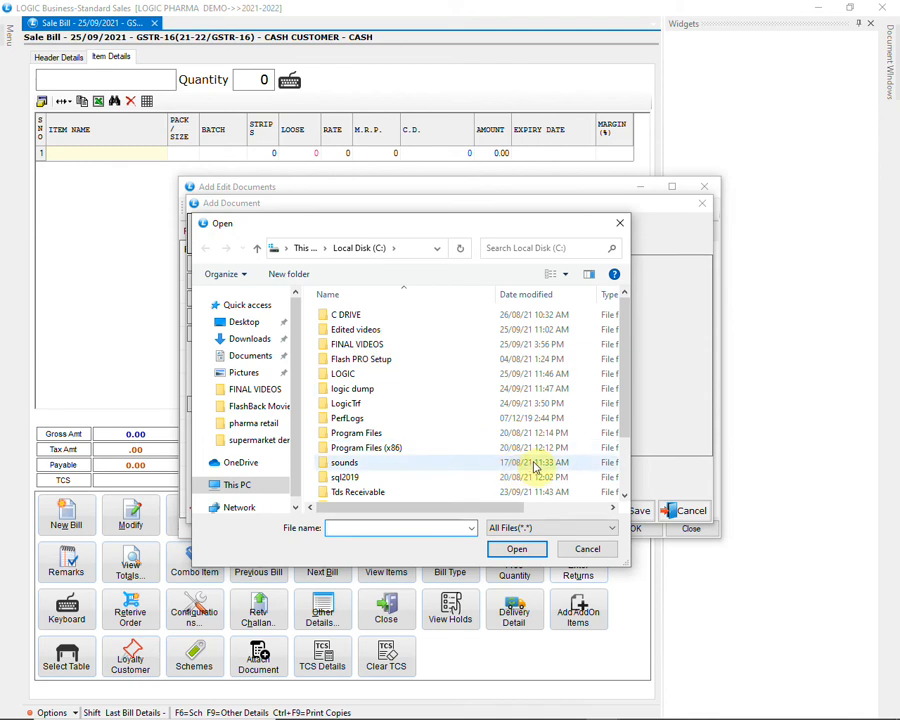
left_click(588, 550)
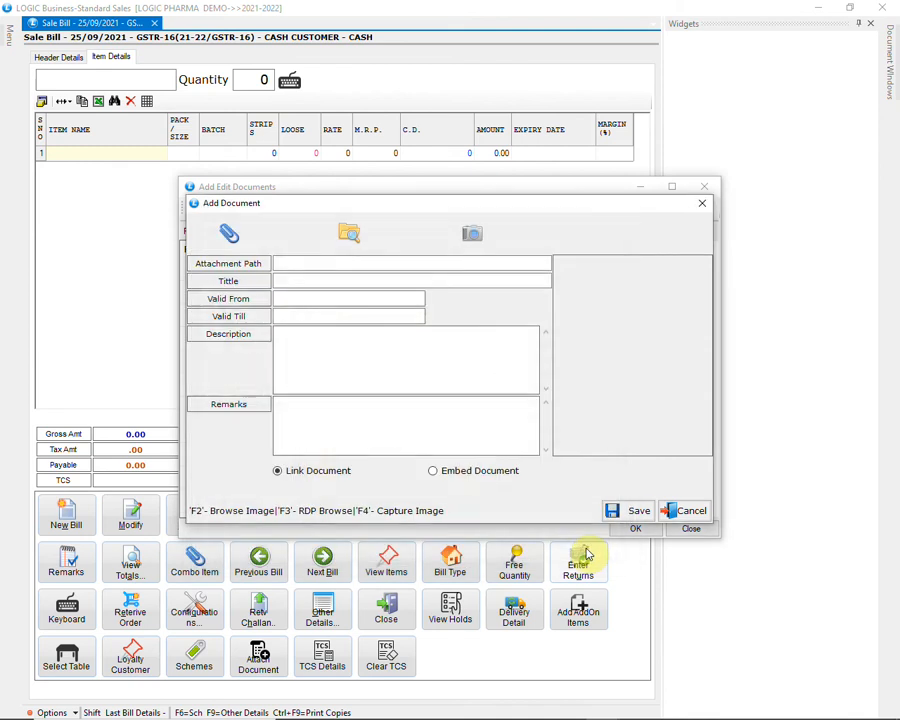
left_click(287, 297)
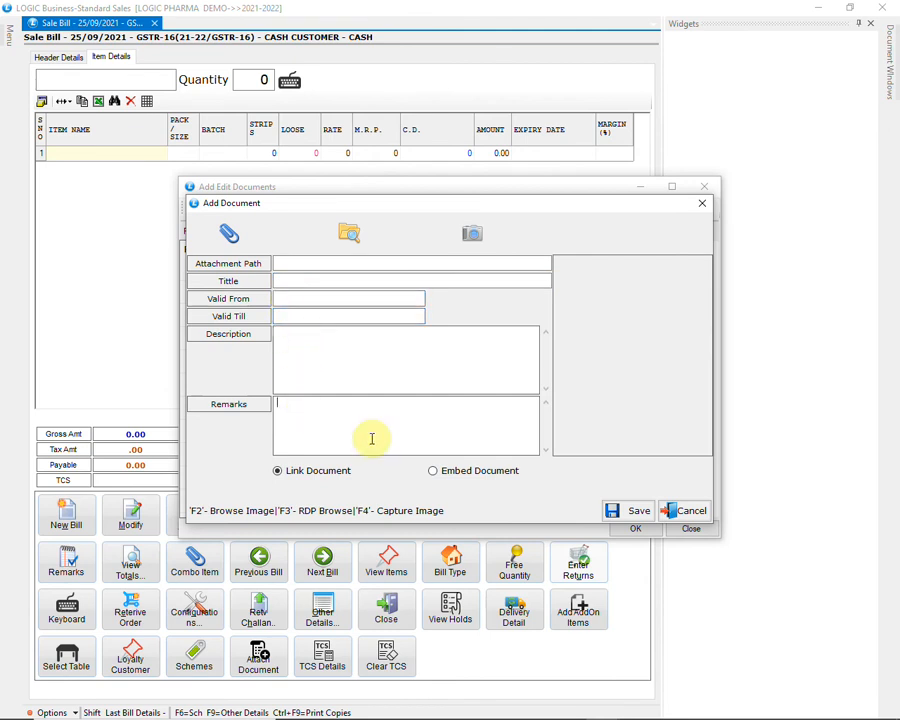
left_click(634, 512)
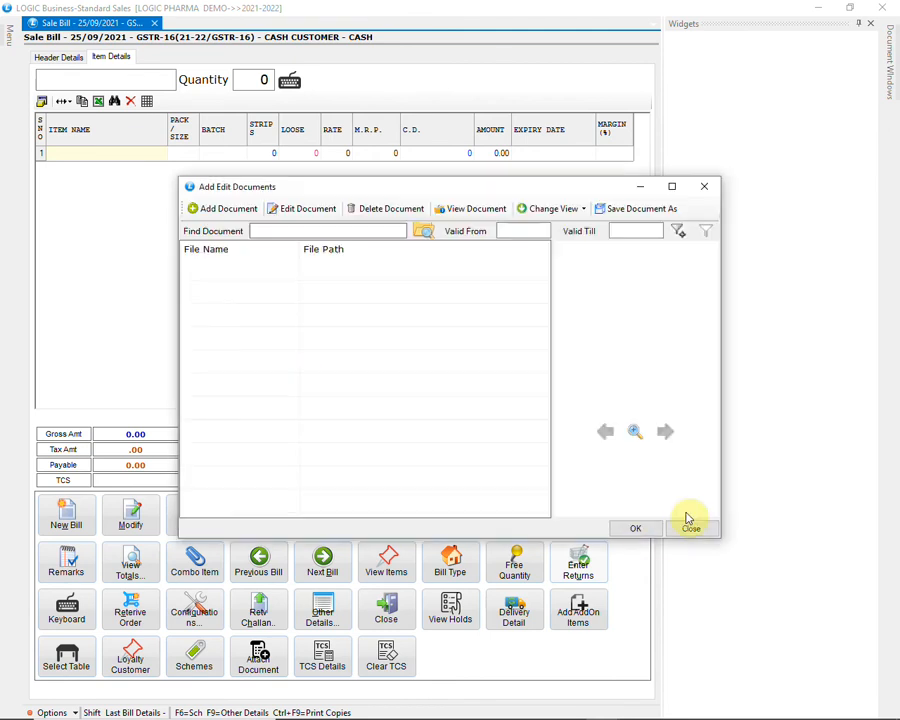
left_click(638, 529)
left_click(894, 7)
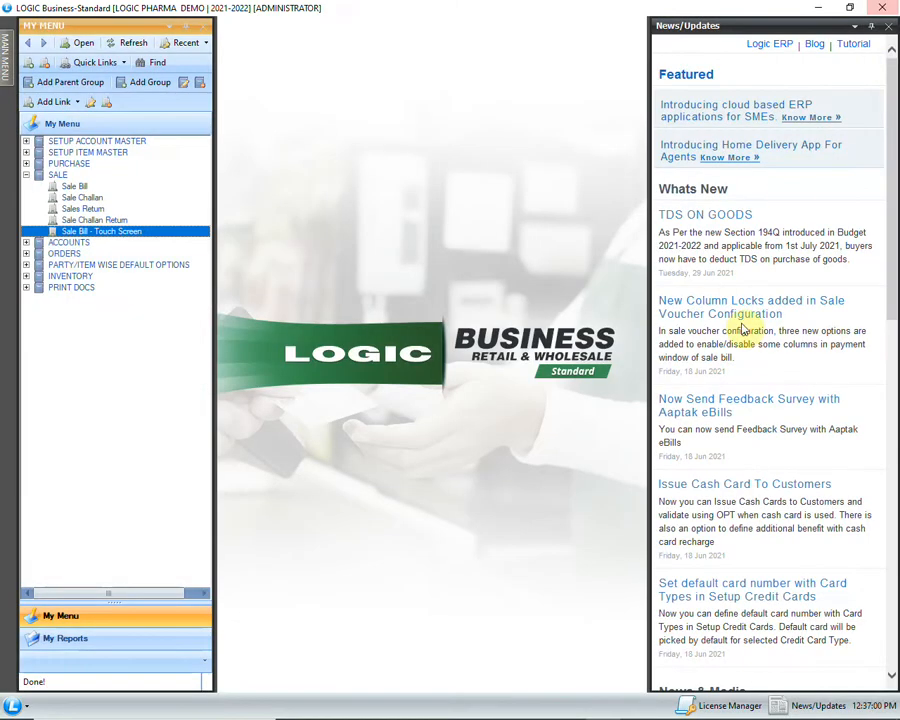
Start a Bank Payments voucher from the ICICI Bank savings account, accepting Interest Received as discount account and the date 29/09/2021.
left_click(26, 242)
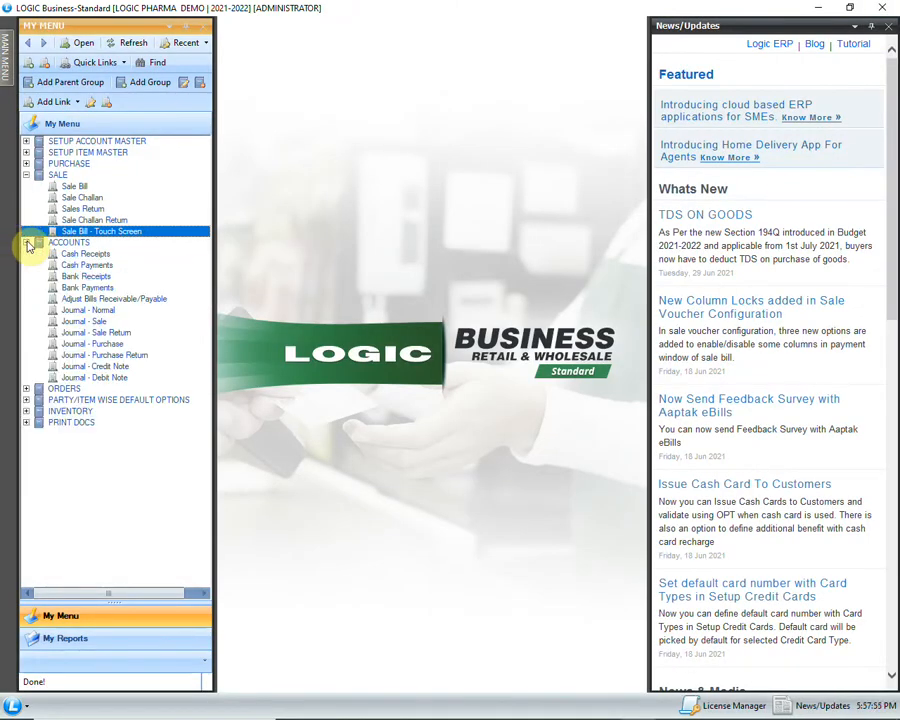
double_click(125, 287)
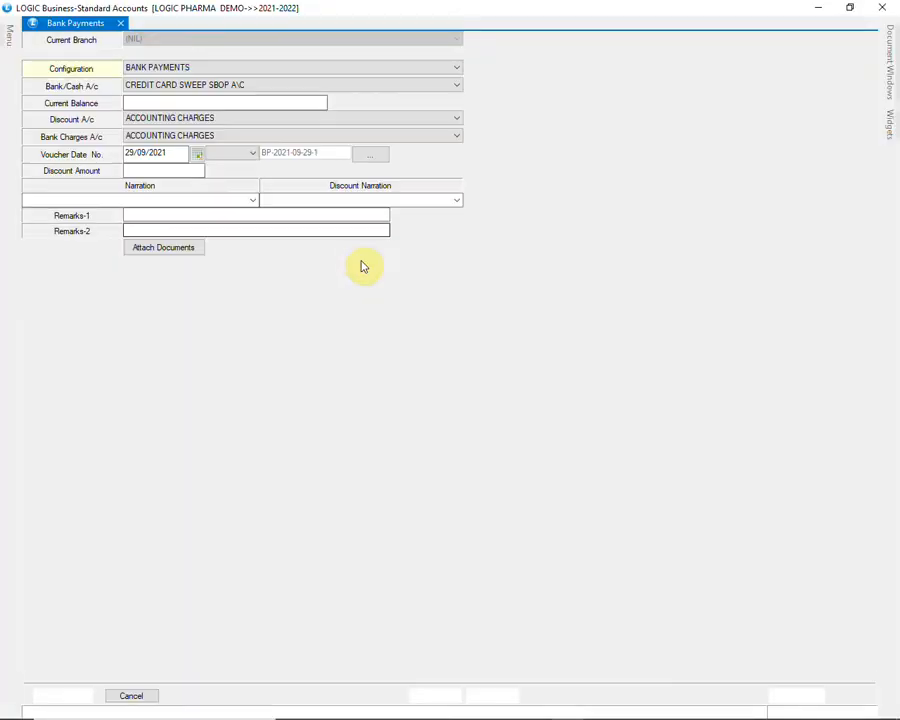
left_click(406, 89)
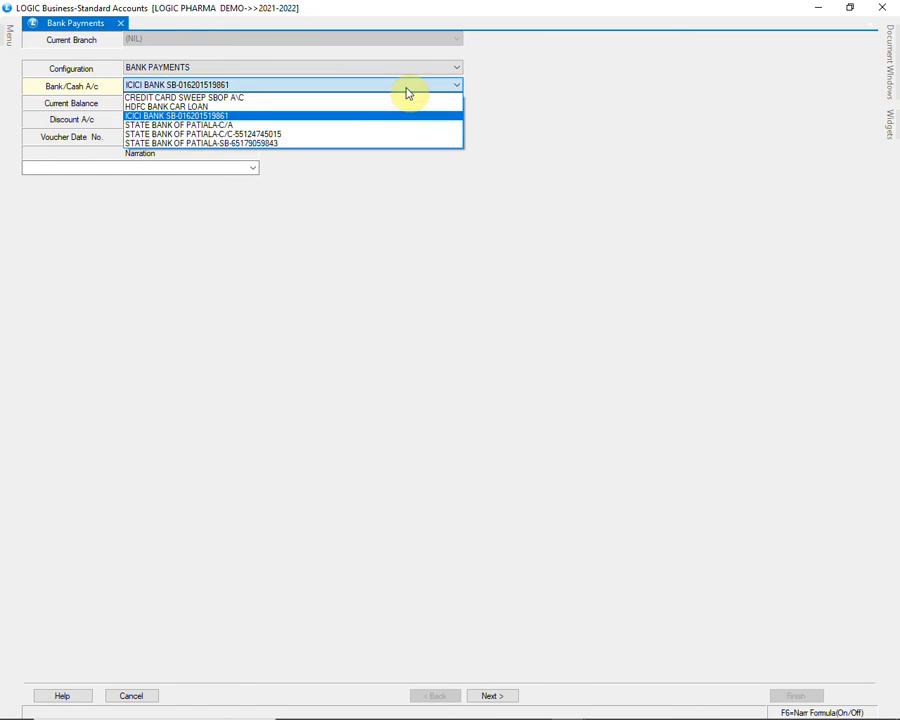
left_click(405, 88)
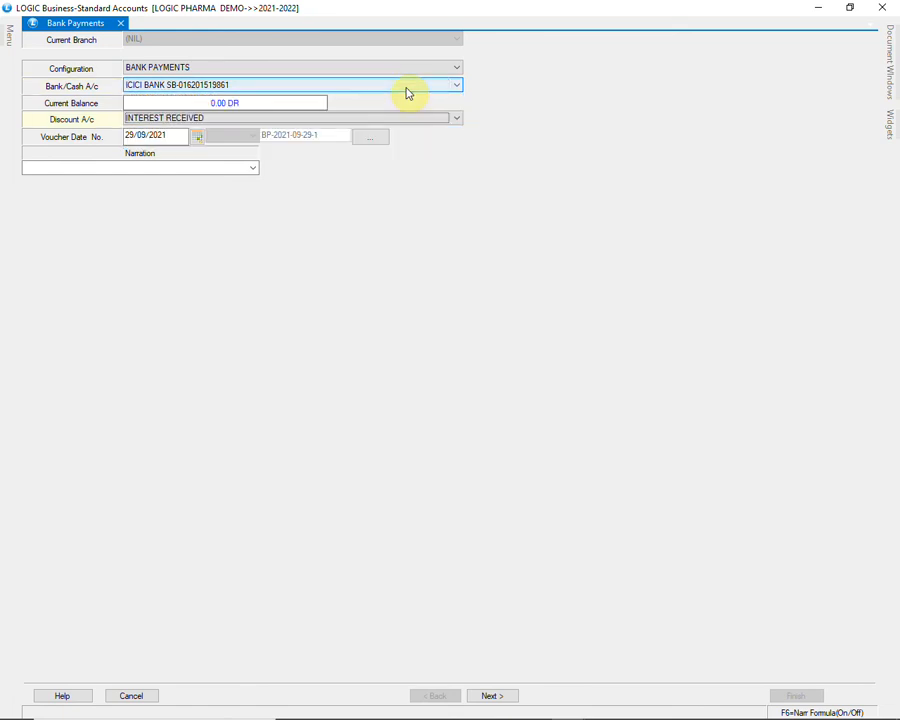
key("Return")
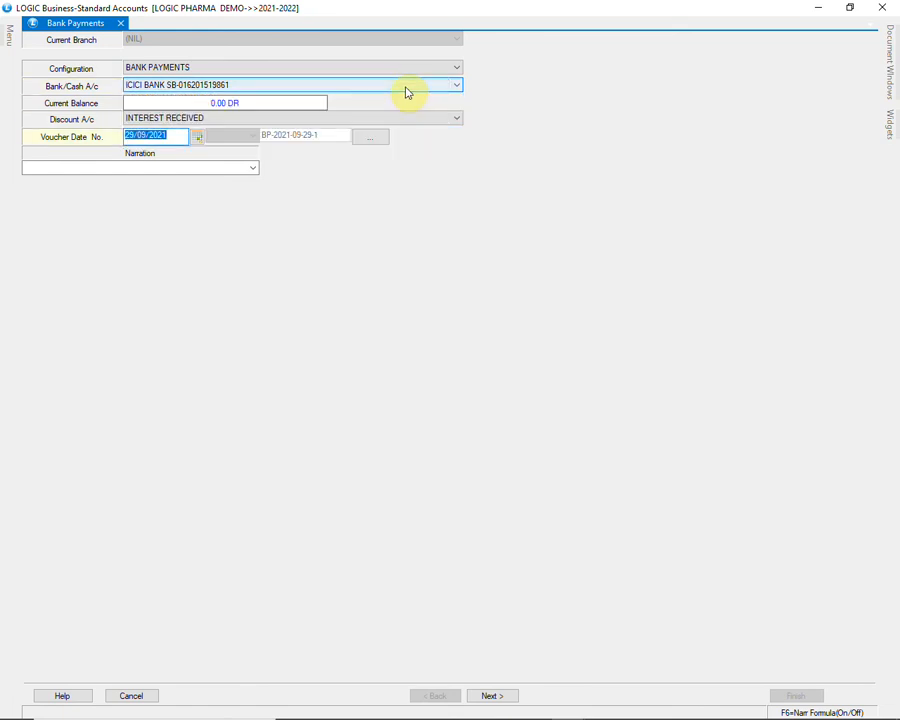
key("Return")
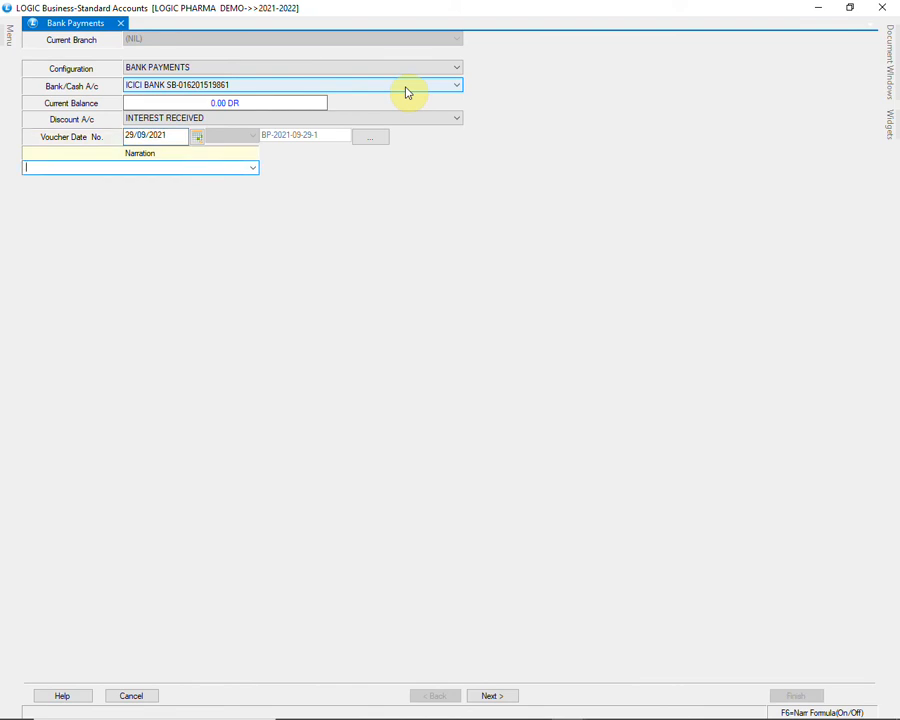
Set the voucher's narration to CHQ.NO. and proceed to the payment entry grid.
left_click(252, 170)
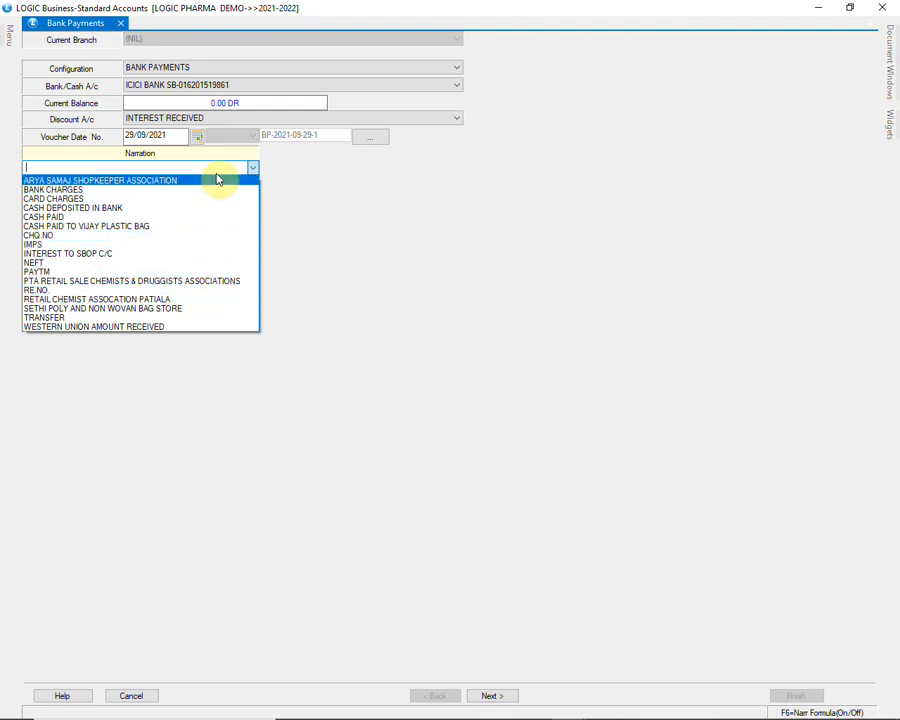
left_click(195, 236)
key("Tab")
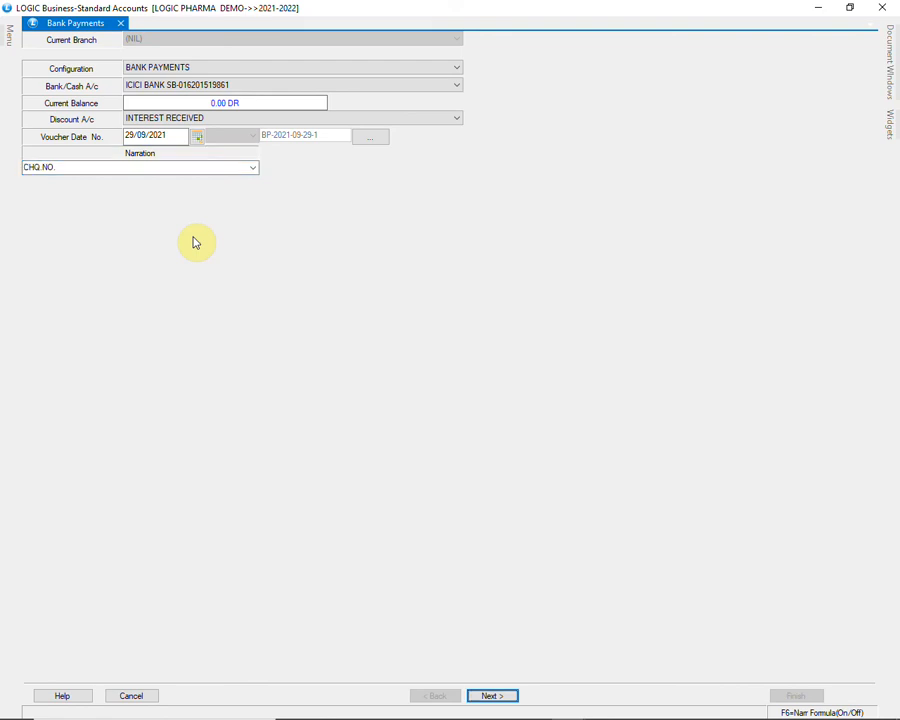
key("Return")
Enter a cheque payment of 5000 to the A.S.PHARMA account in the first row.
key("Return")
type("5")
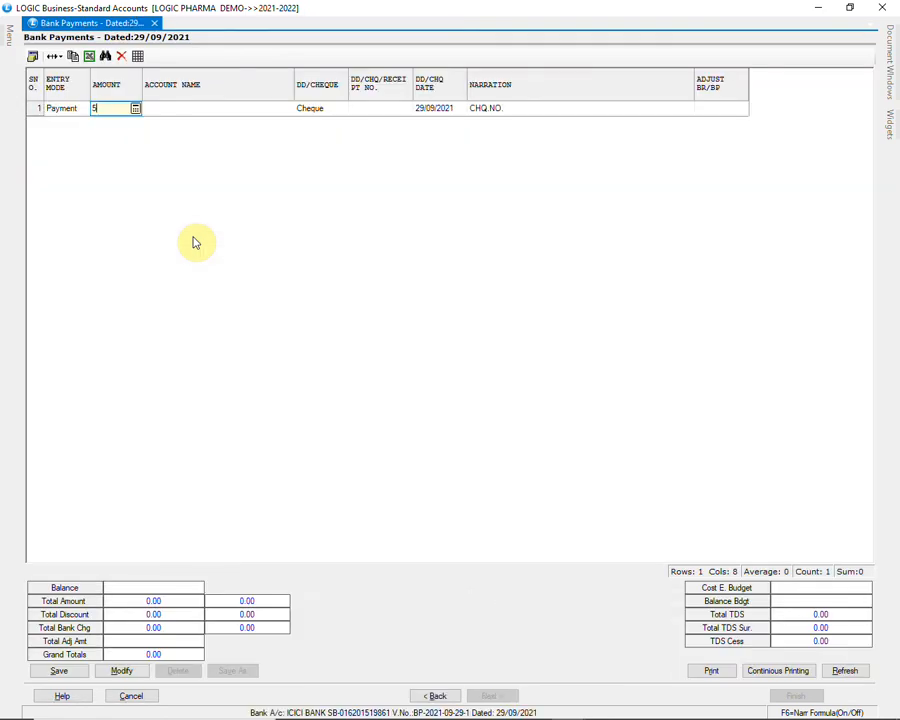
key("Return")
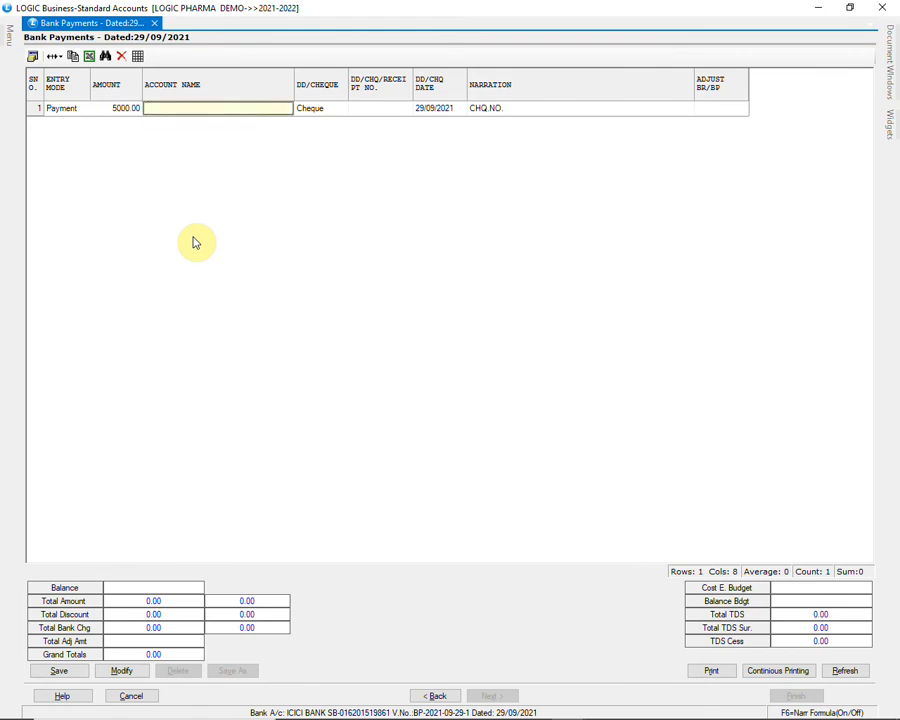
type("A")
key("Down")
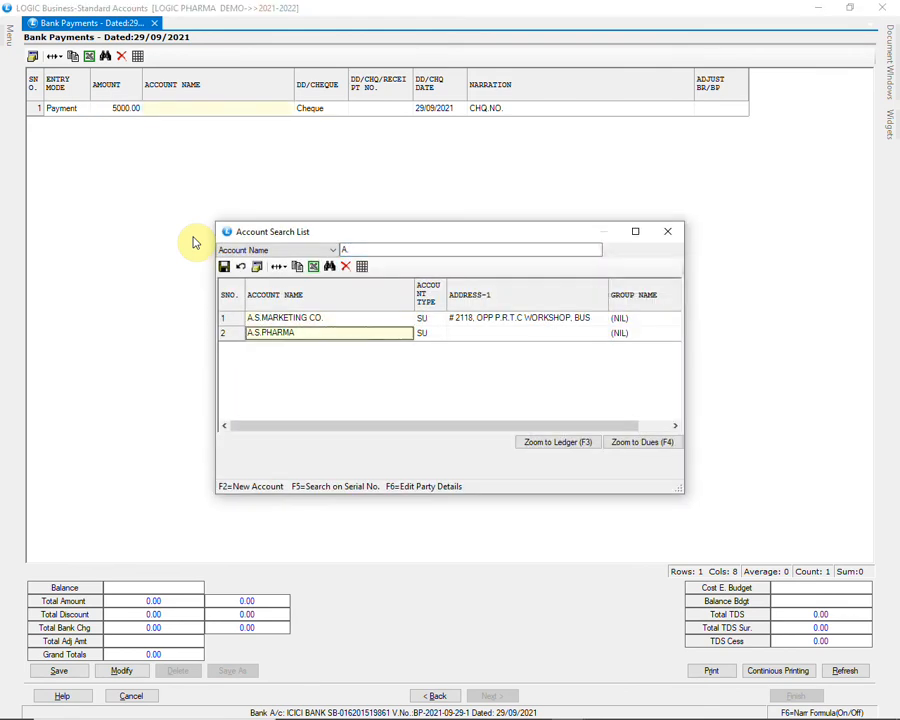
key("Return")
key("Return")
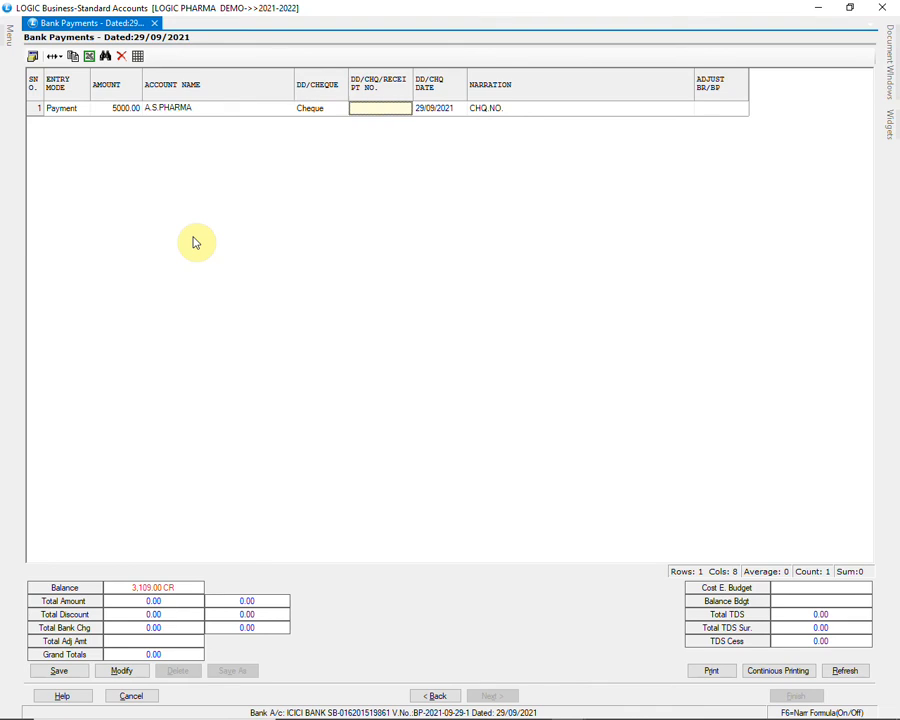
Enter cheque number 586947 for the A.S.PHARMA payment and accept the cheque date 29/09/2021.
type("58694")
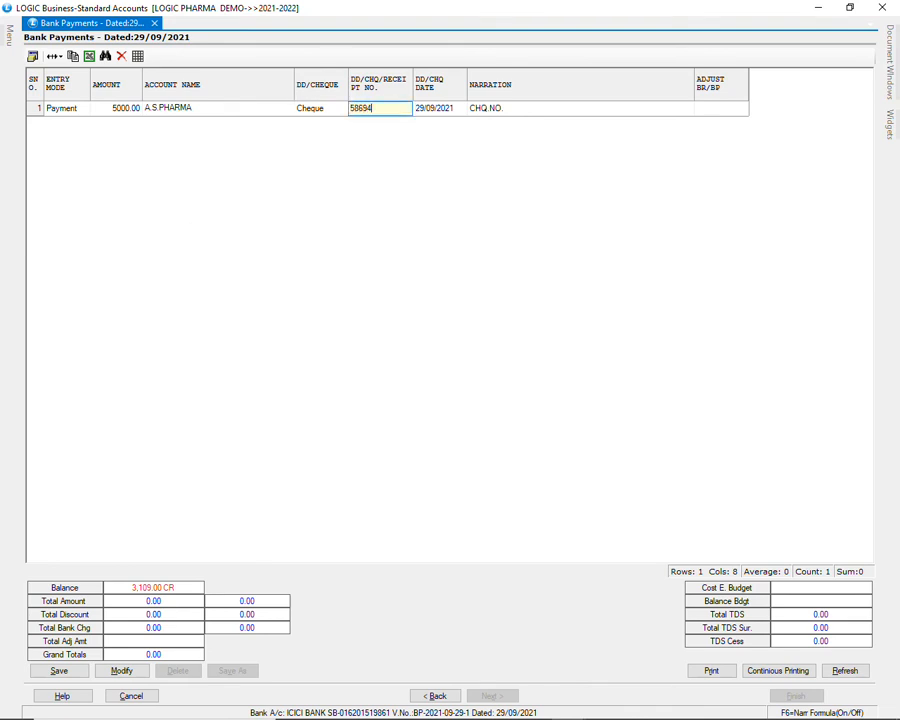
type("7")
key("Return")
key("Return")
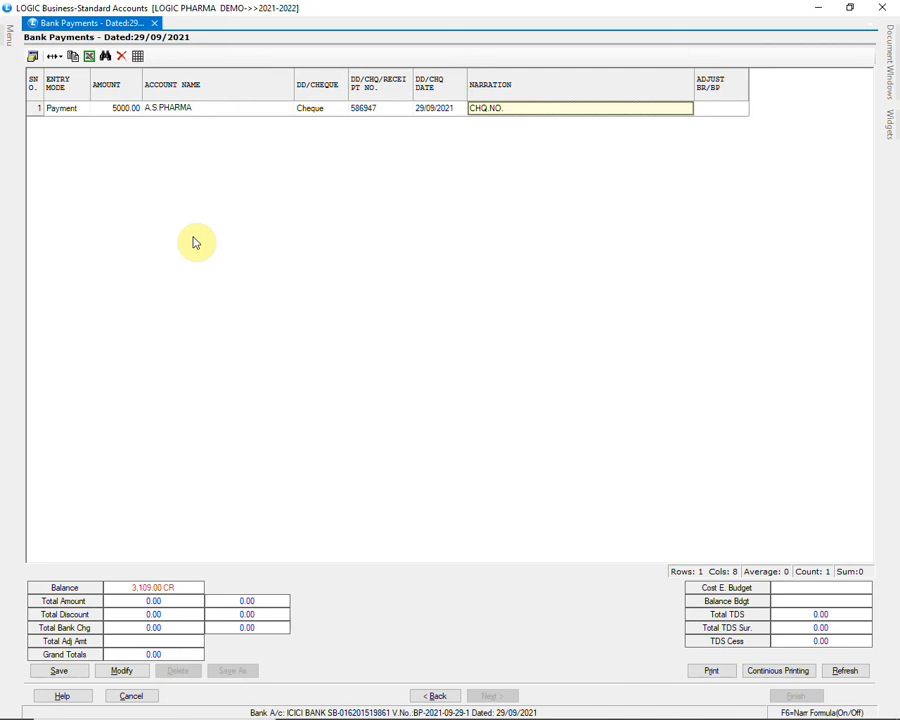
Keep the narration and adjust the payment against A.S.PHARMA's pending purchase bills N466, B67765 and 1.
key("Return")
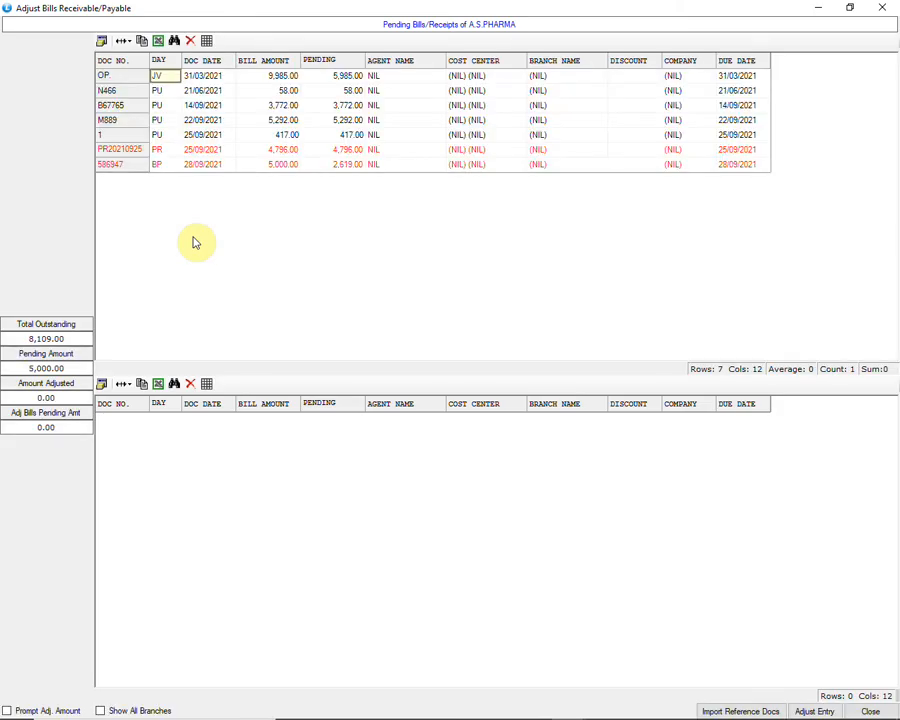
key("Down")
key("Return")
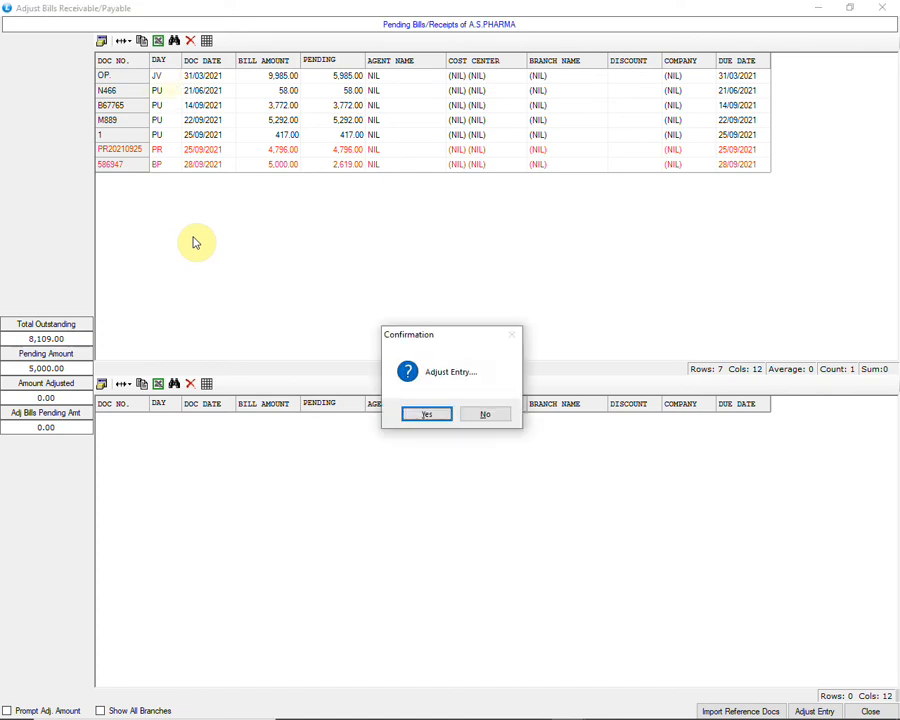
key("Return")
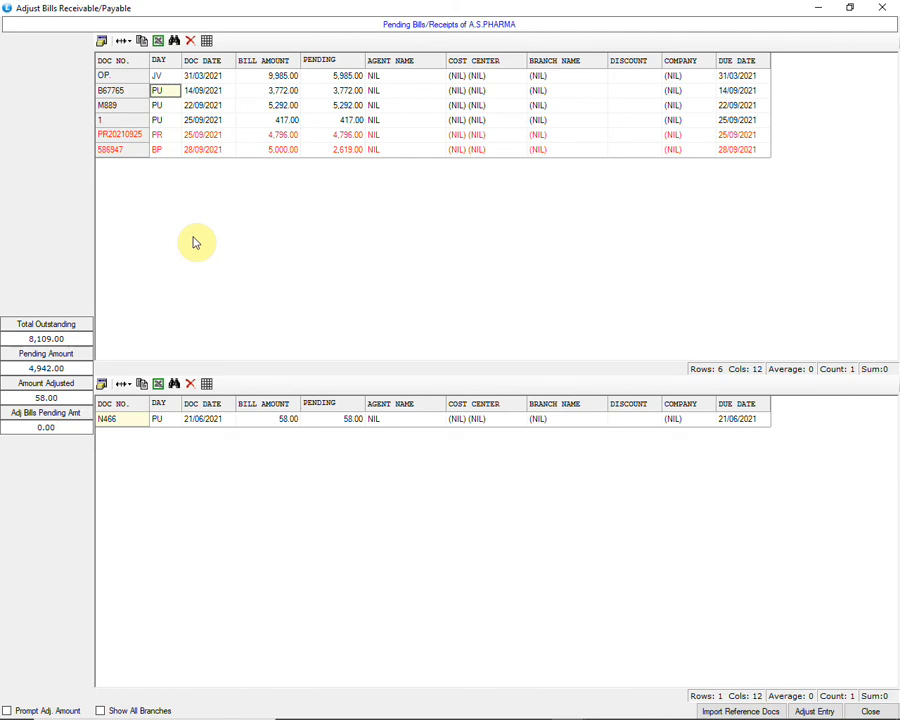
key("Return")
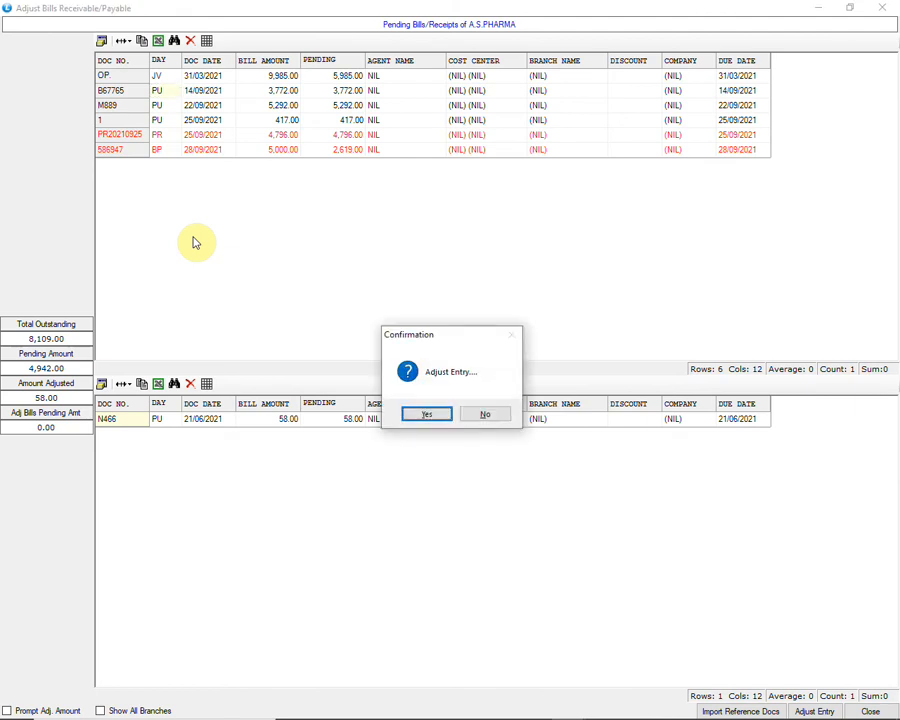
key("Return")
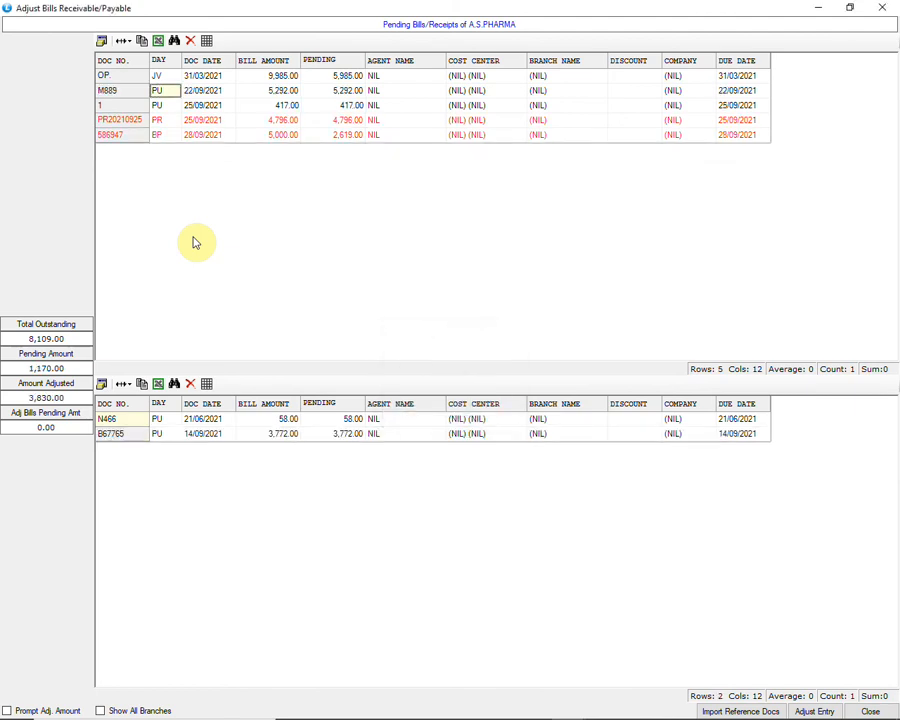
key("Down")
key("Return")
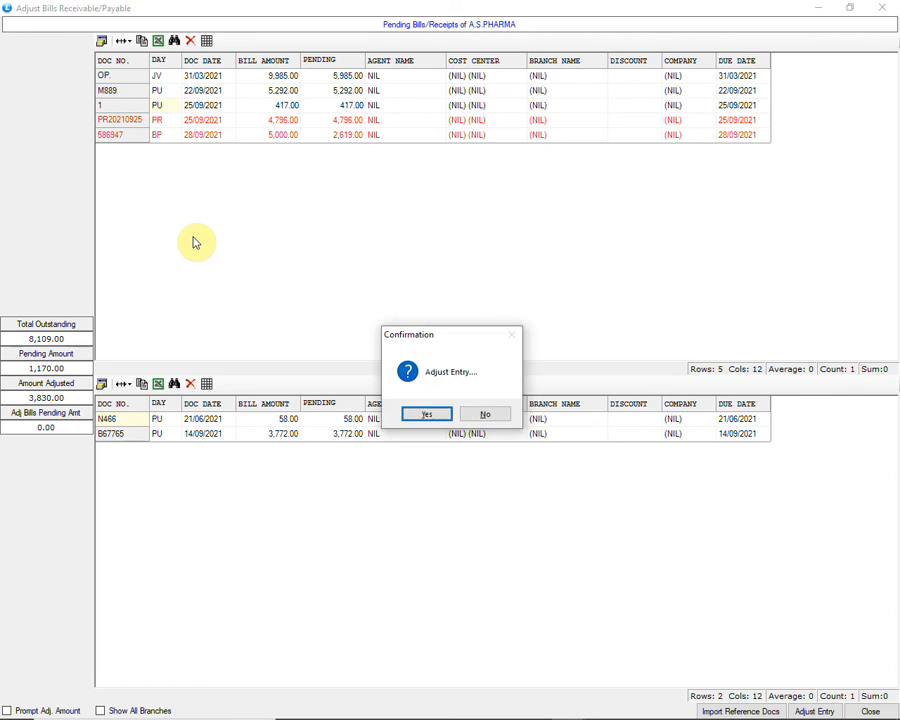
key("Return")
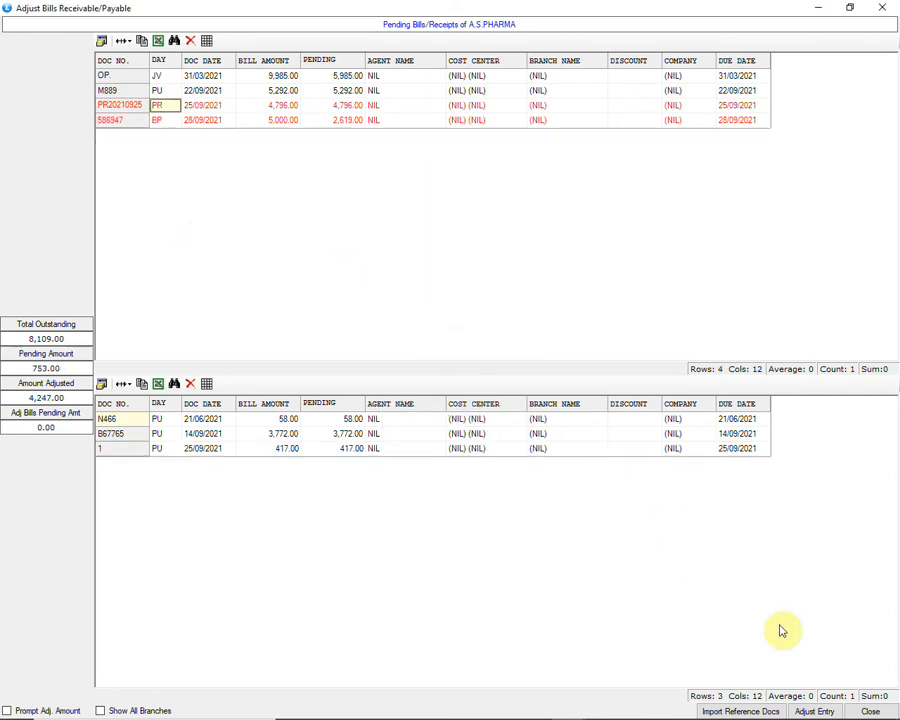
left_click(870, 710)
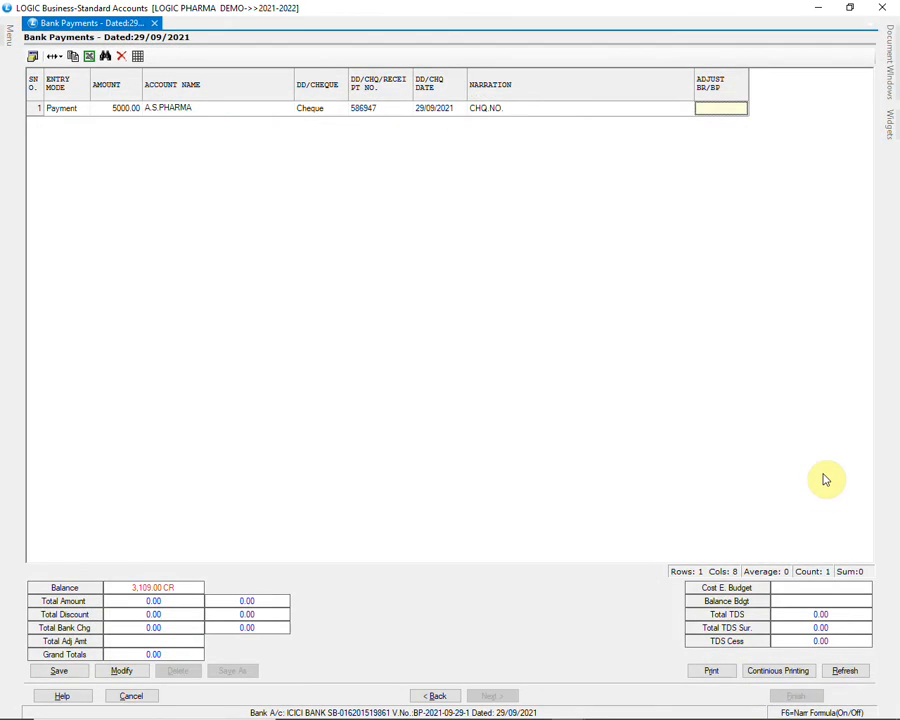
Complete the payment row and save the bank payment voucher.
key("Return")
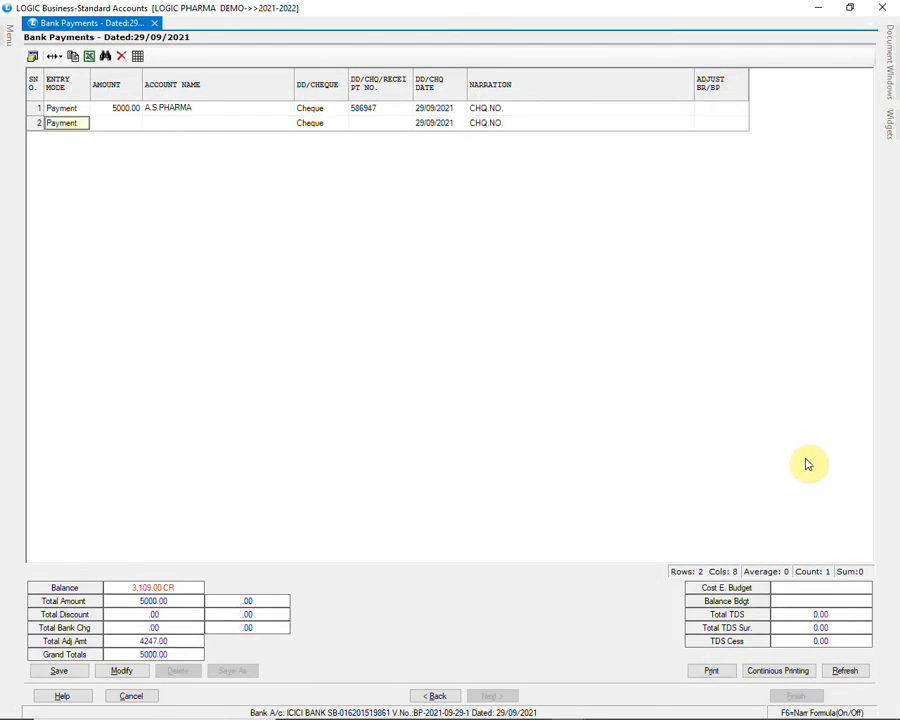
left_click(58, 673)
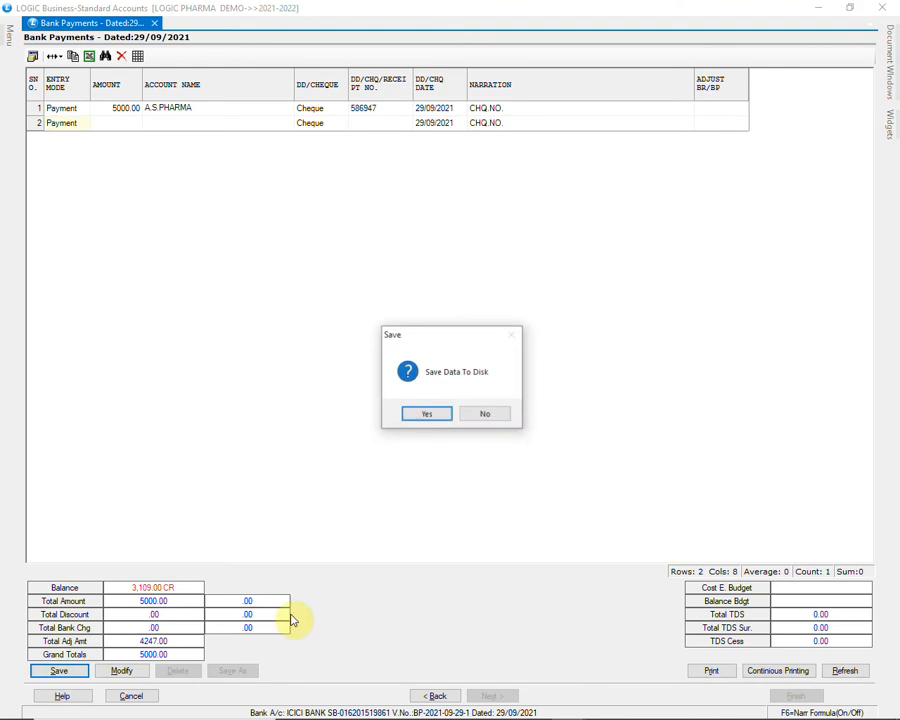
left_click(422, 415)
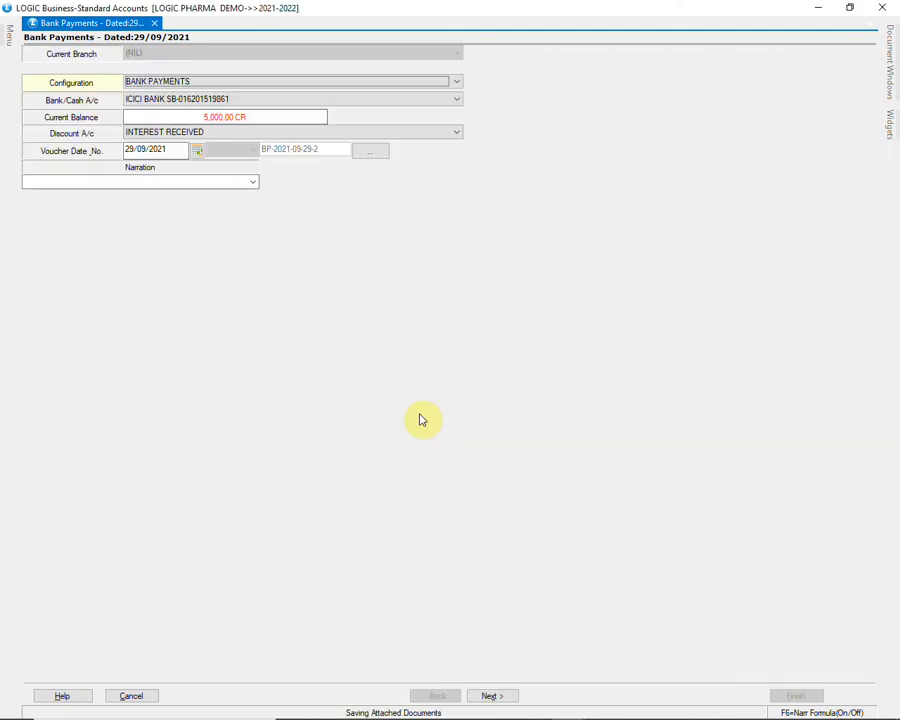
Close the bank payments voucher and open the Stock Query report from the stock reports.
left_click(882, 7)
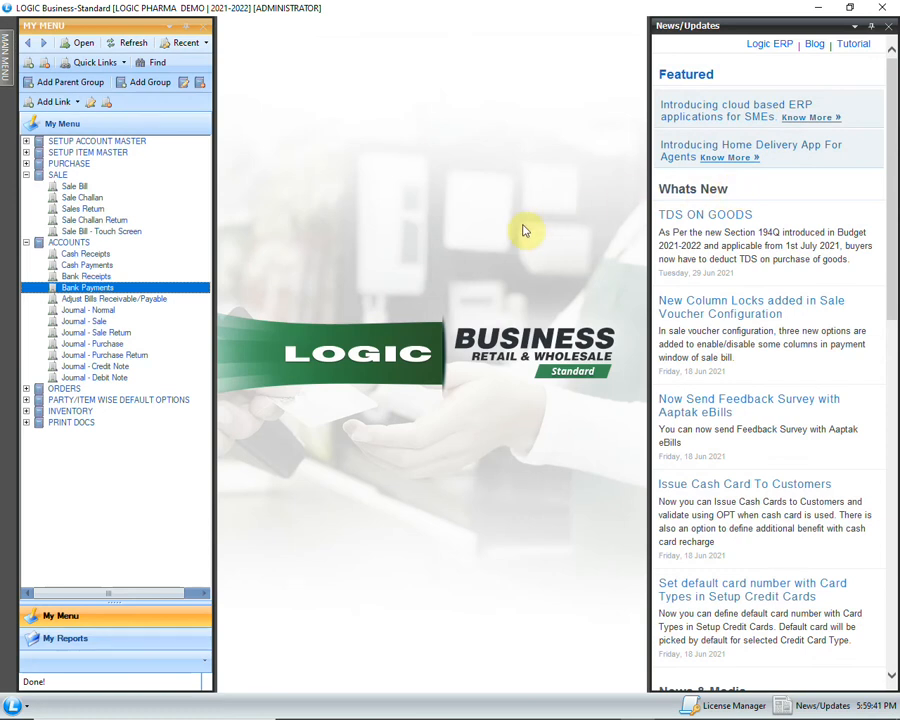
left_click(4, 67)
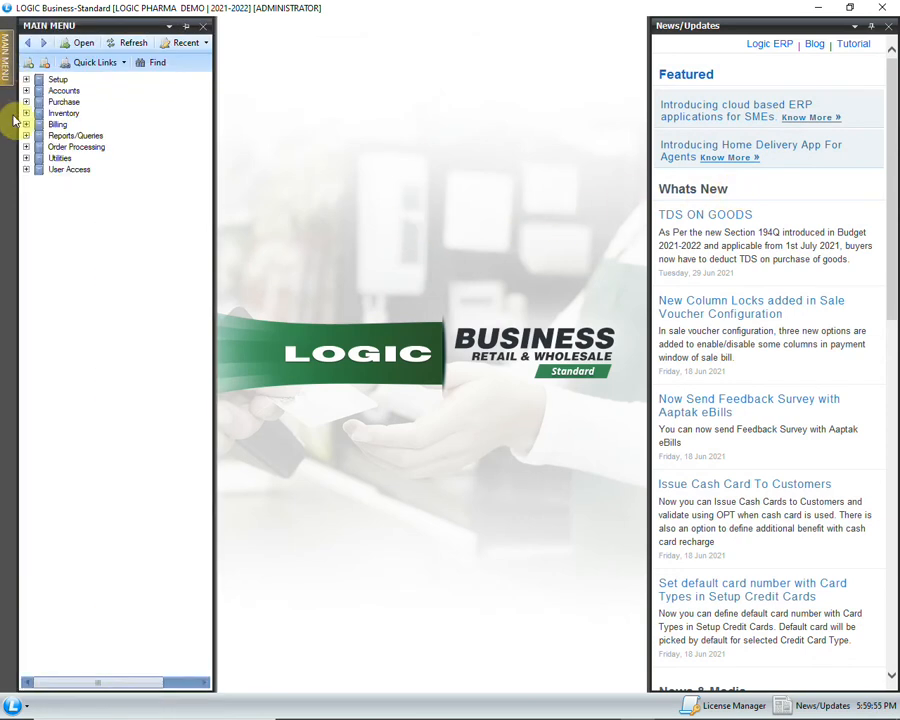
left_click(26, 136)
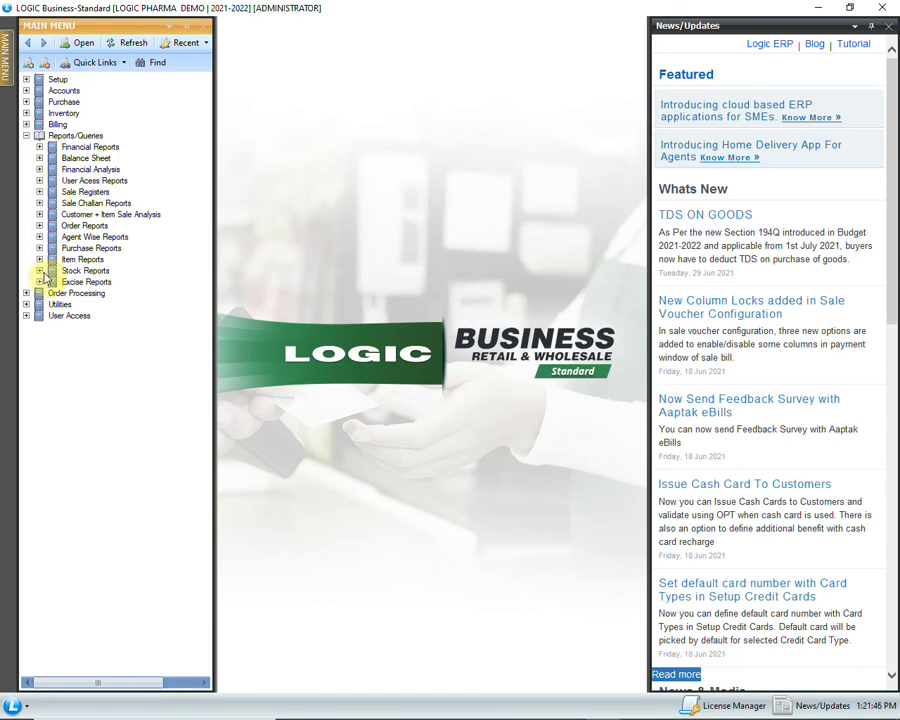
left_click(40, 270)
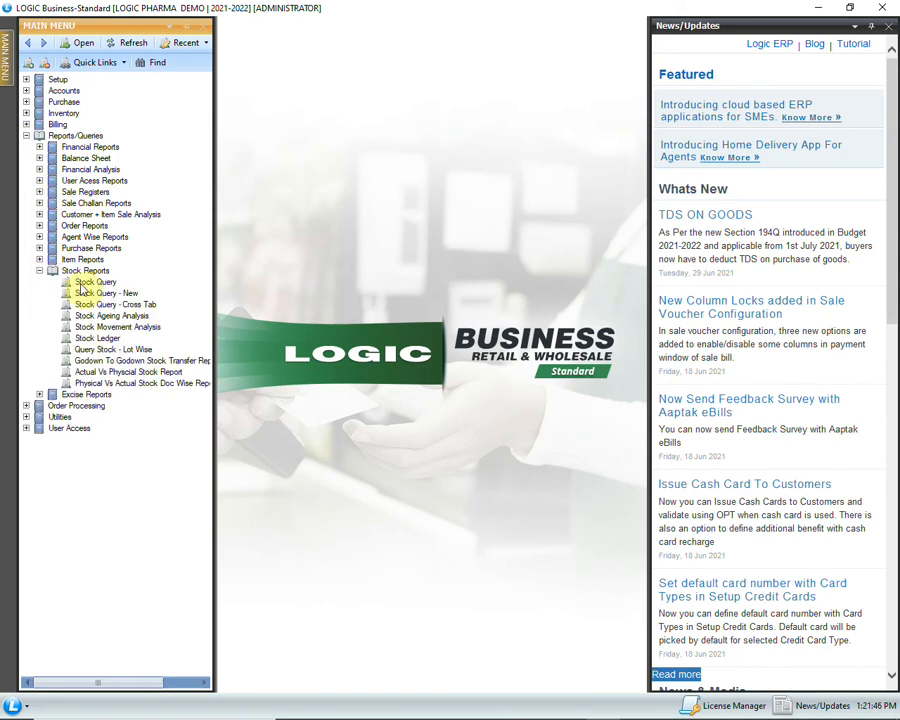
double_click(124, 284)
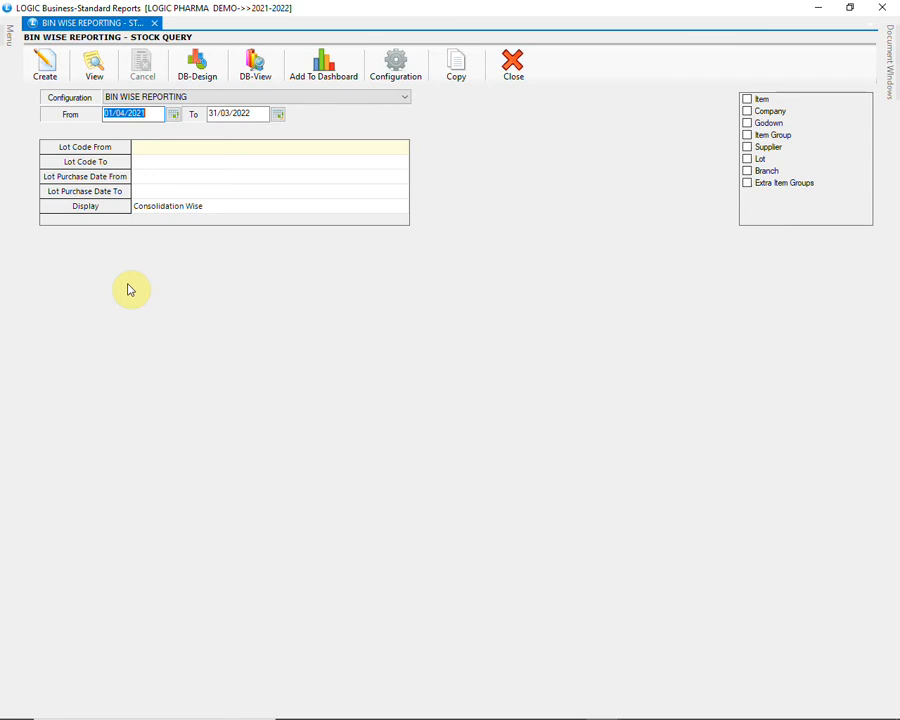
Create the stock query with the EXPIRY REPORT configuration for expiry dates from 30/09/2021 to 30/09/2021.
left_click(234, 96)
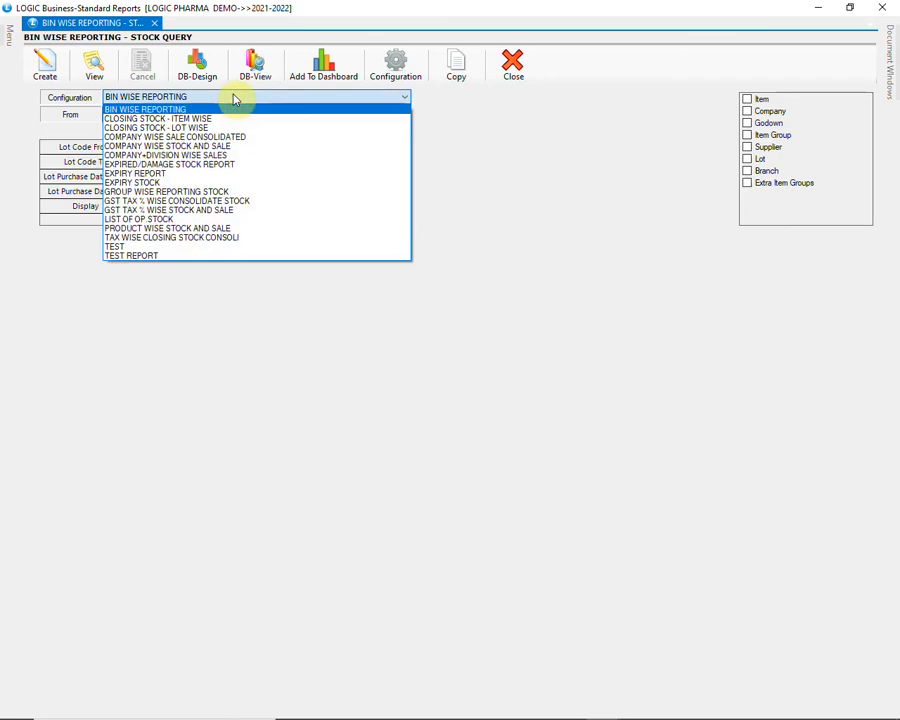
left_click(179, 175)
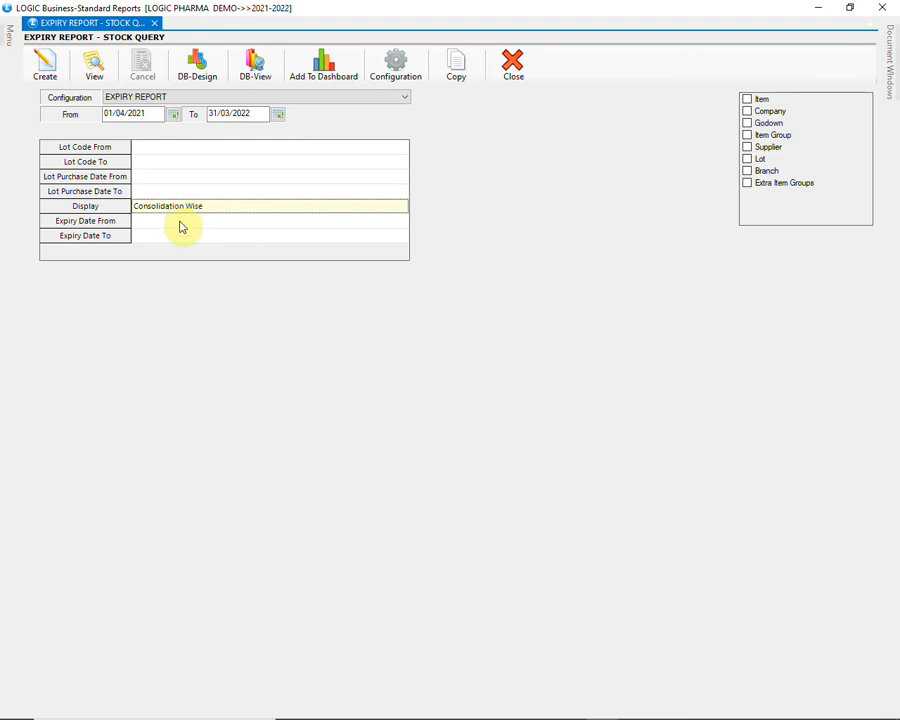
type("30/09/2021")
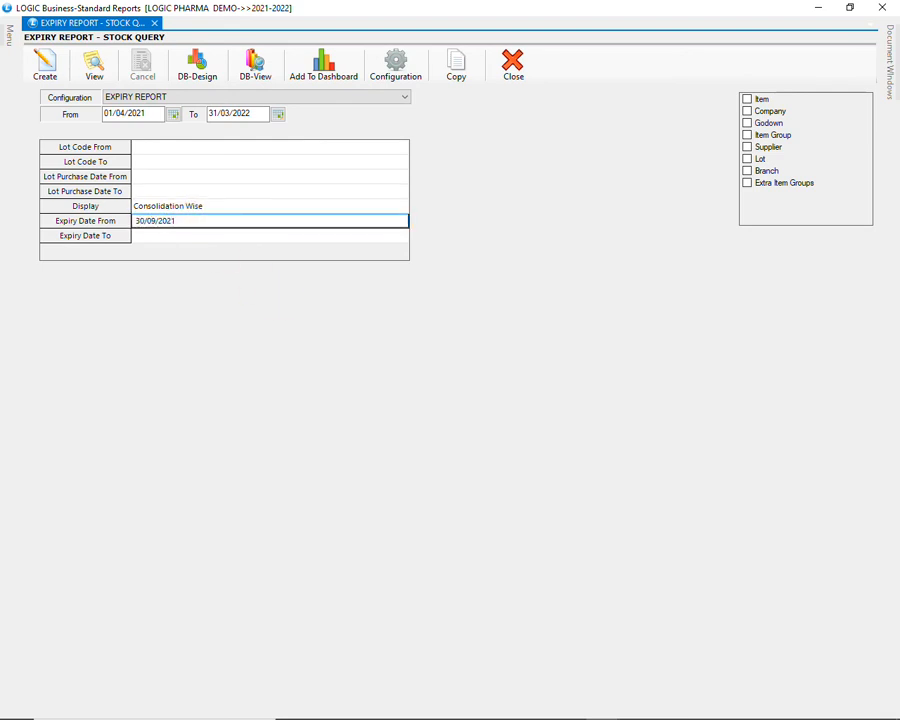
key("Return")
type("30/09/2021")
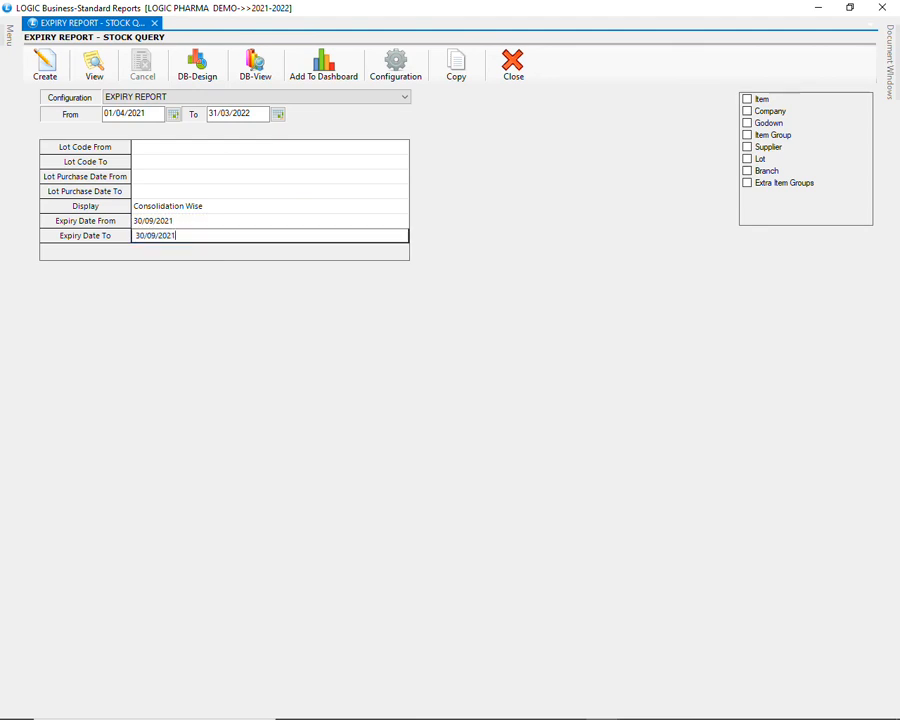
key("Return")
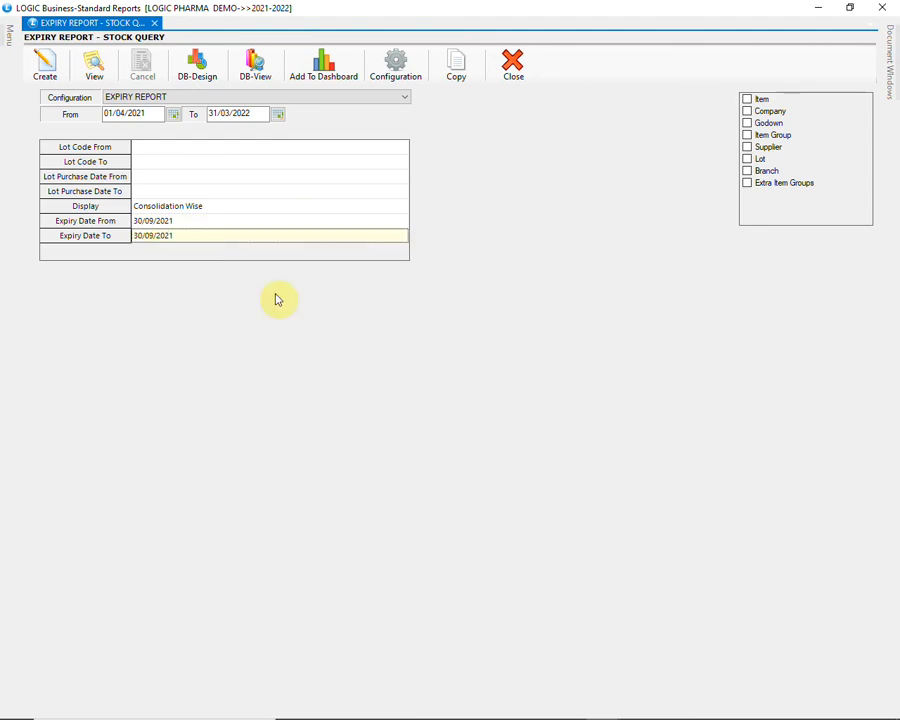
left_click(48, 68)
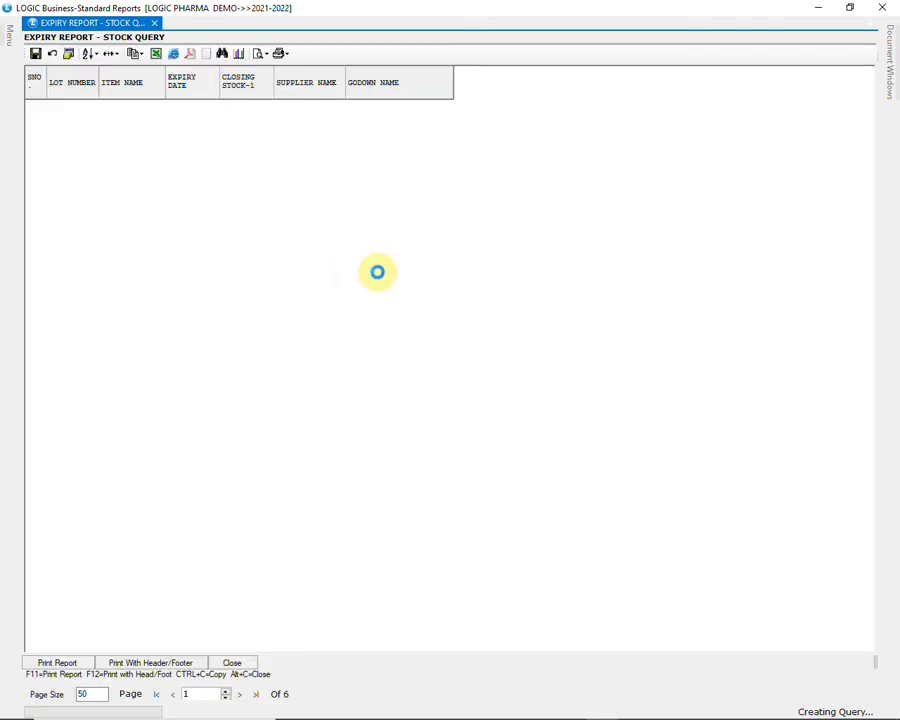
Review the expiring lots with their closing stock and suppliers through the last page, and close the report.
left_click(479, 134)
left_click(489, 106)
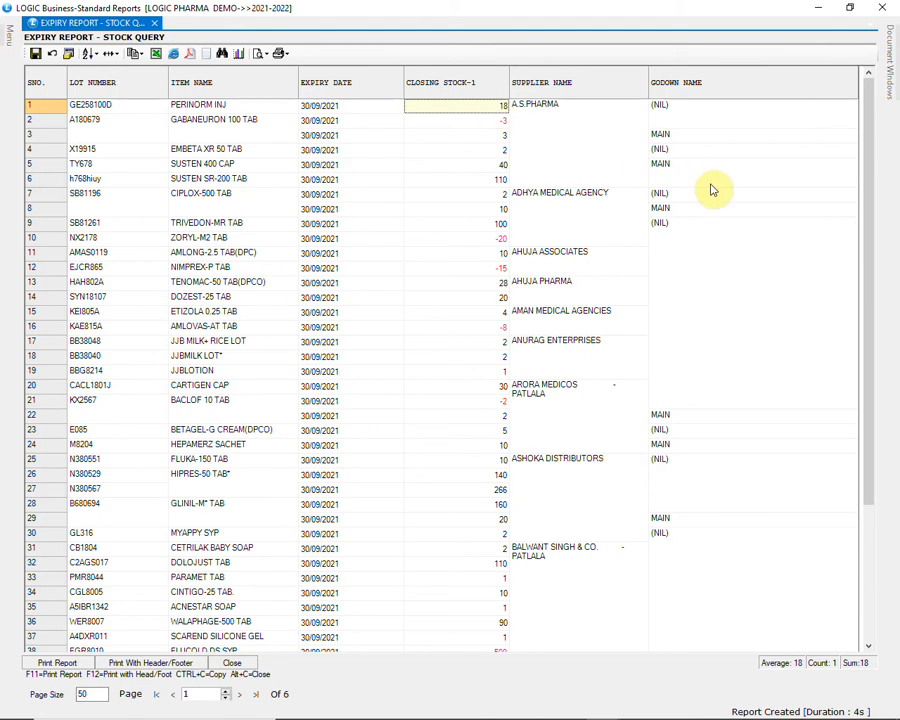
scroll(712, 190, "down", 15)
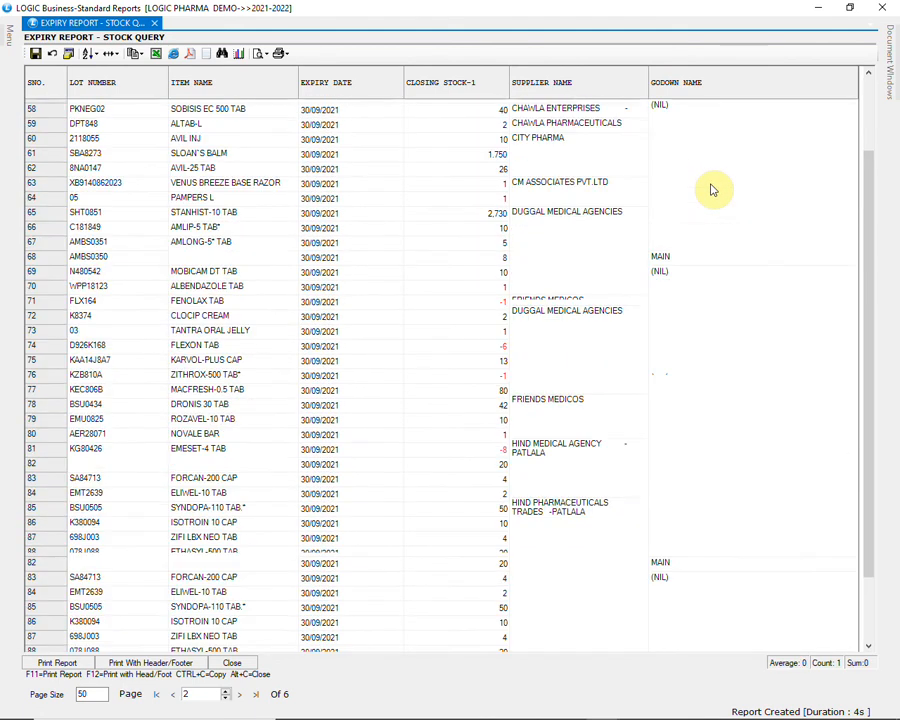
scroll(712, 190, "down", 20)
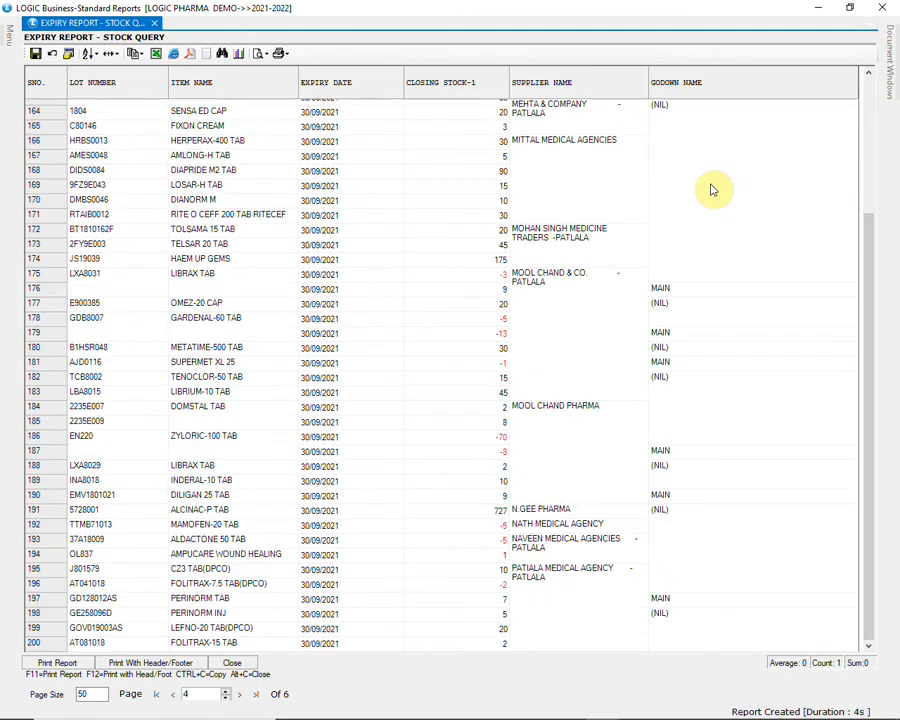
scroll(712, 190, "down", 20)
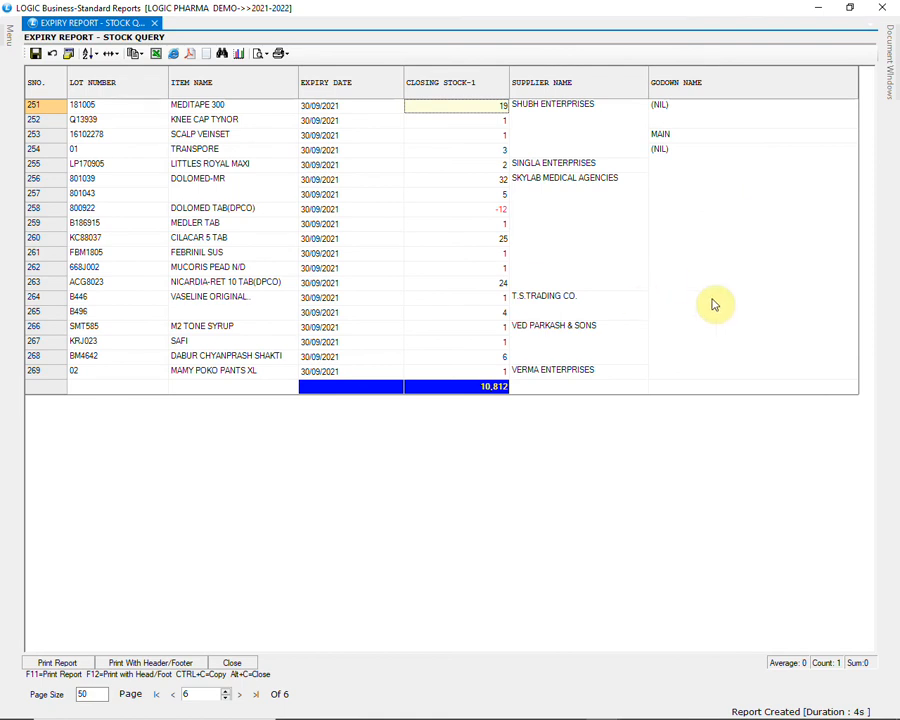
left_click(894, 7)
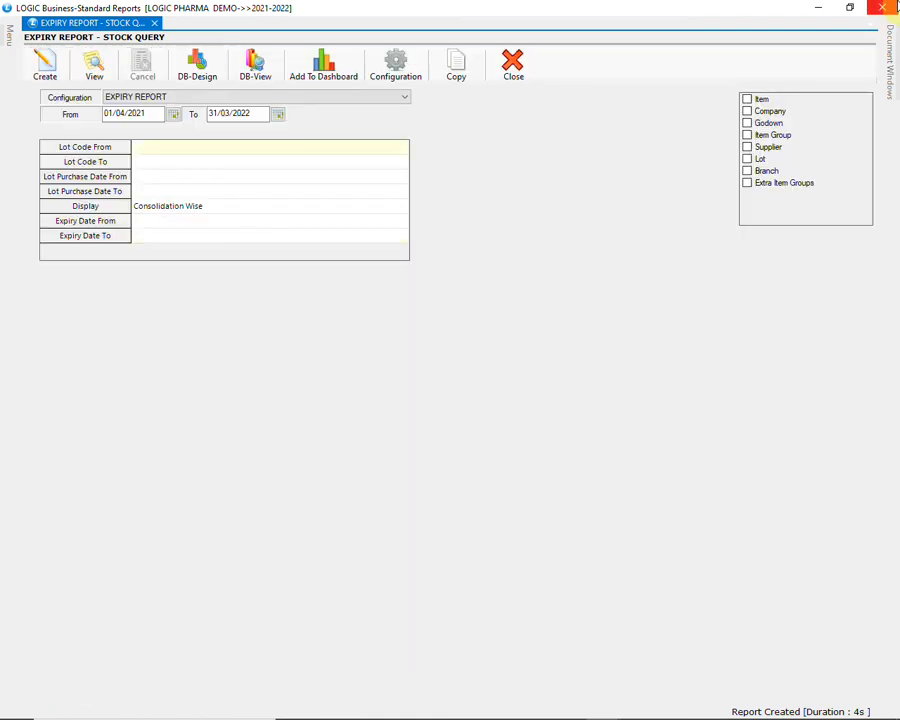
left_click(895, 7)
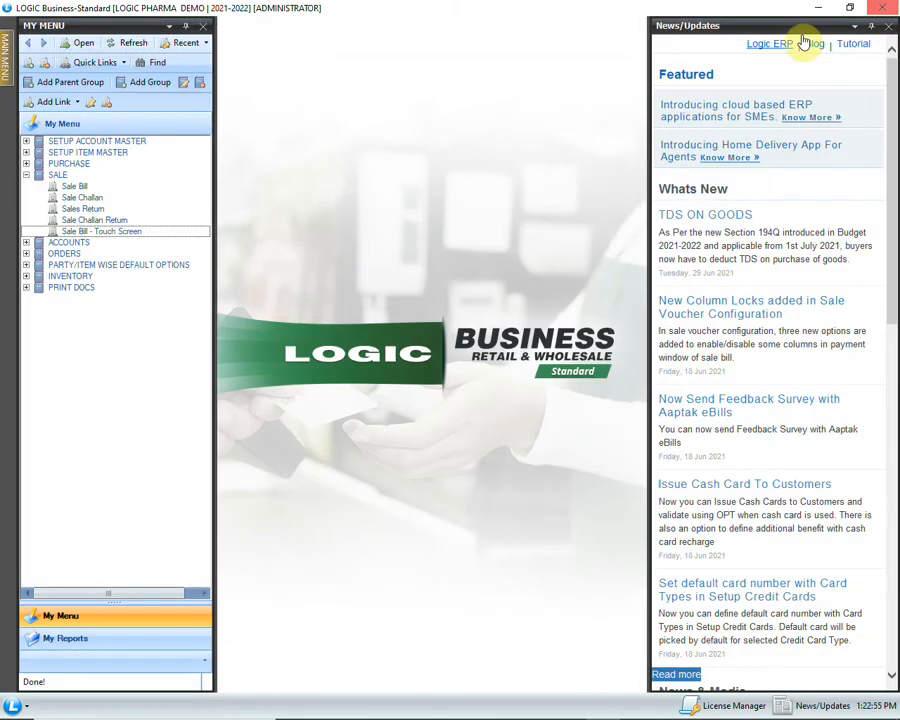
Open a new Purchase Return voucher.
left_click(26, 164)
left_click(108, 199)
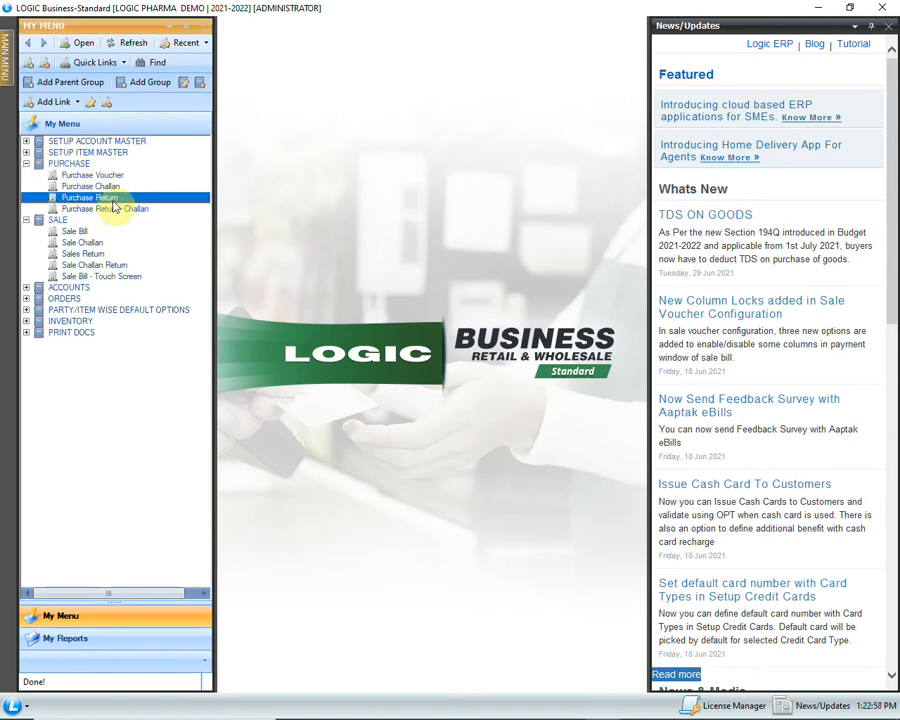
double_click(160, 200)
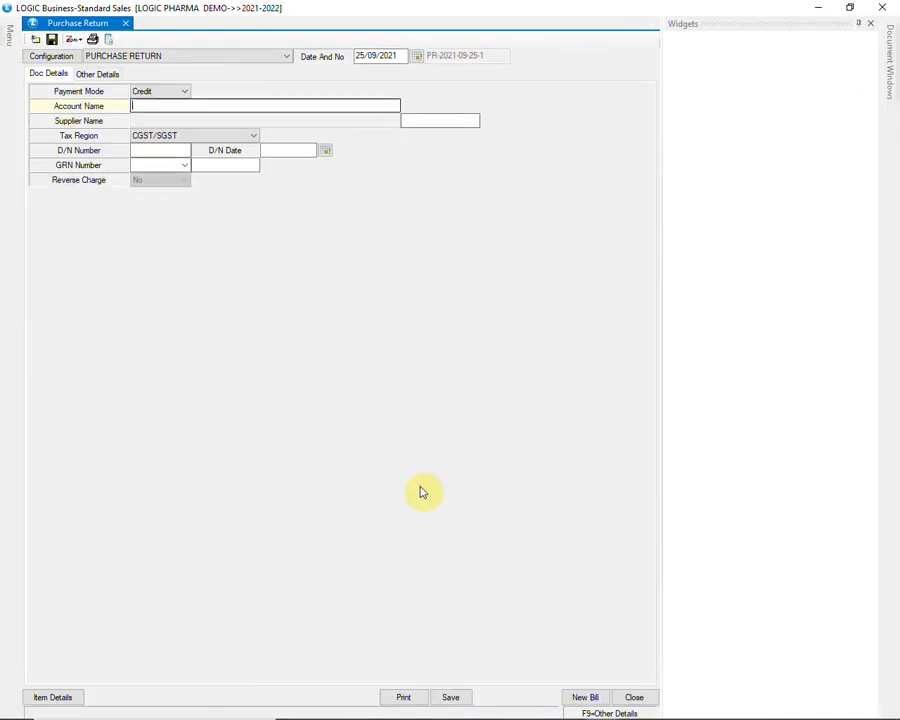
Choose A.S.PHARMA as the purchase return's account and accept the remaining header fields to reach the item details.
type("A")
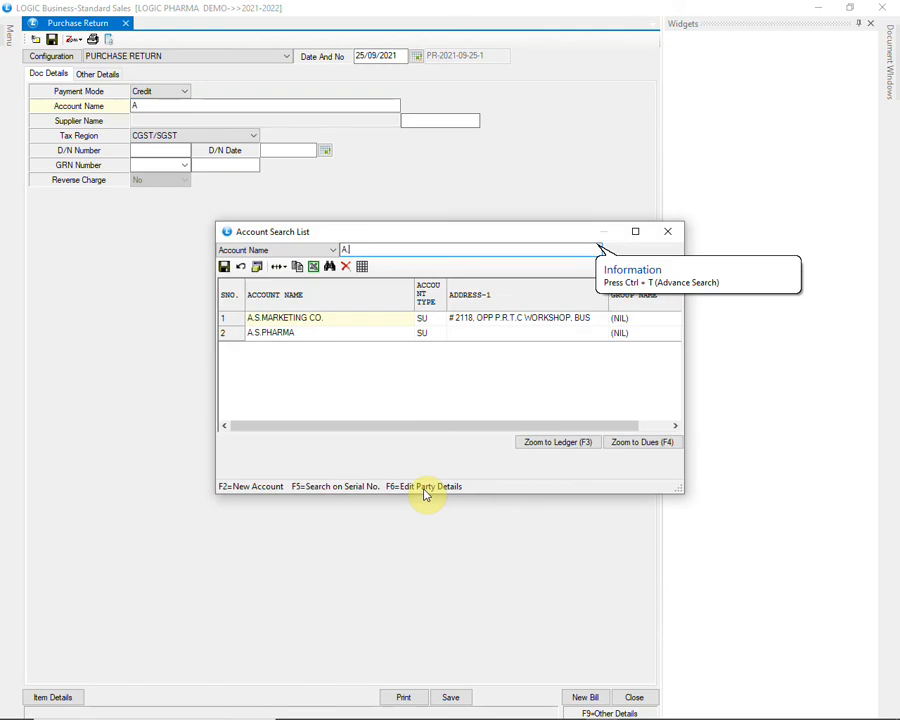
key("Down")
key("Return")
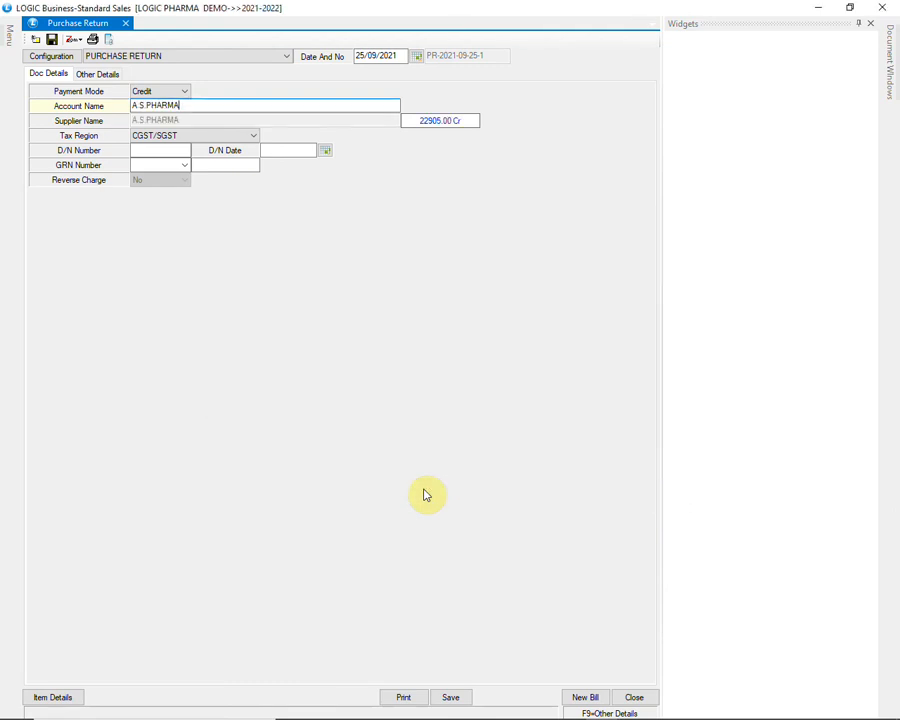
key("Return")
key("Return")
key("Return")
key("Return")
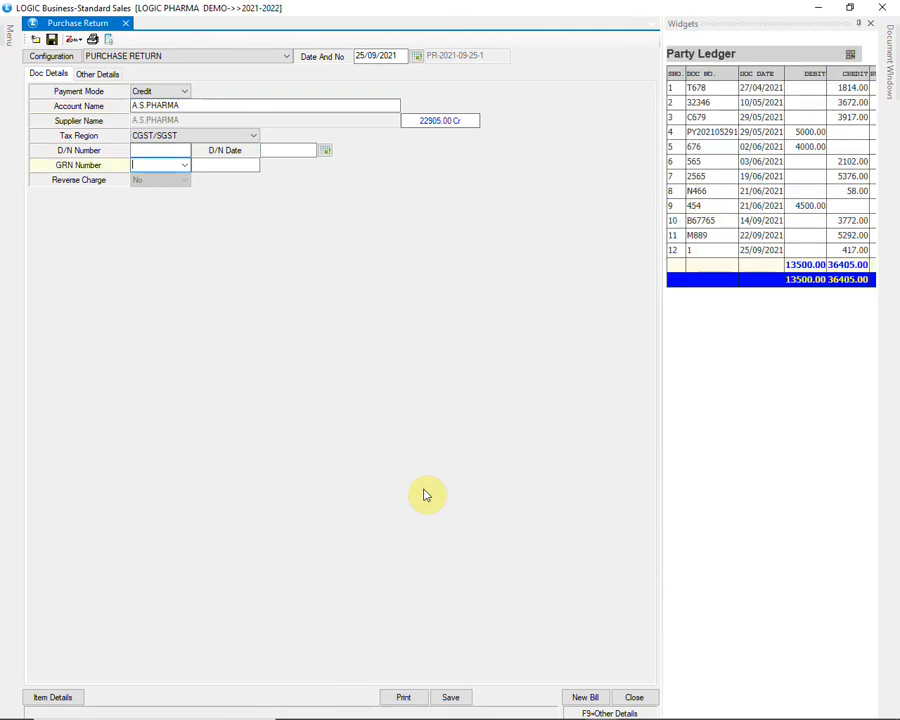
key("Return")
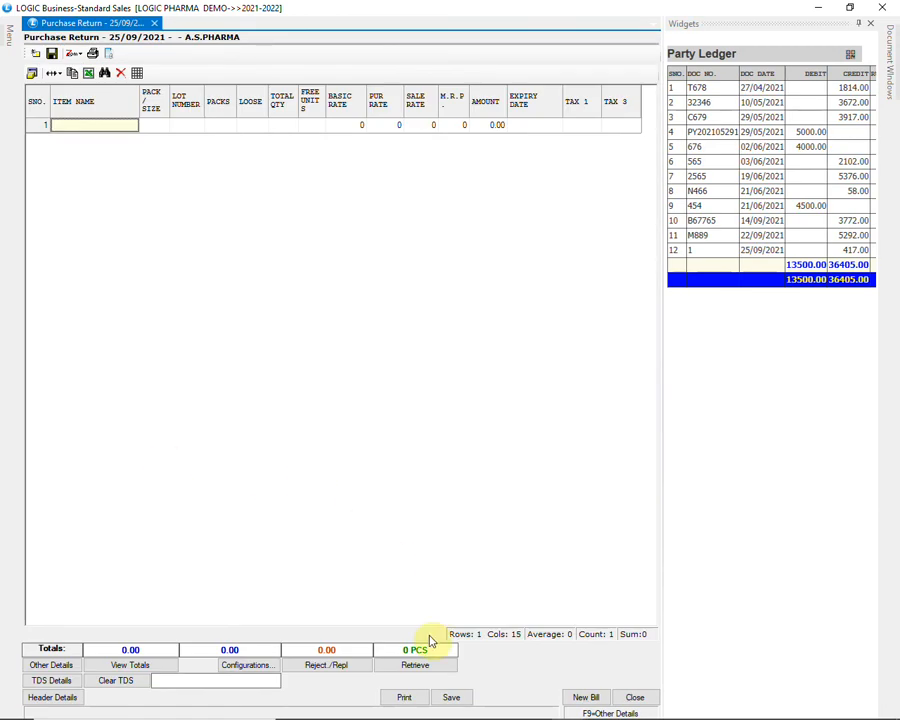
Start retrieving items into the purchase return with the Expiry option.
left_click(441, 666)
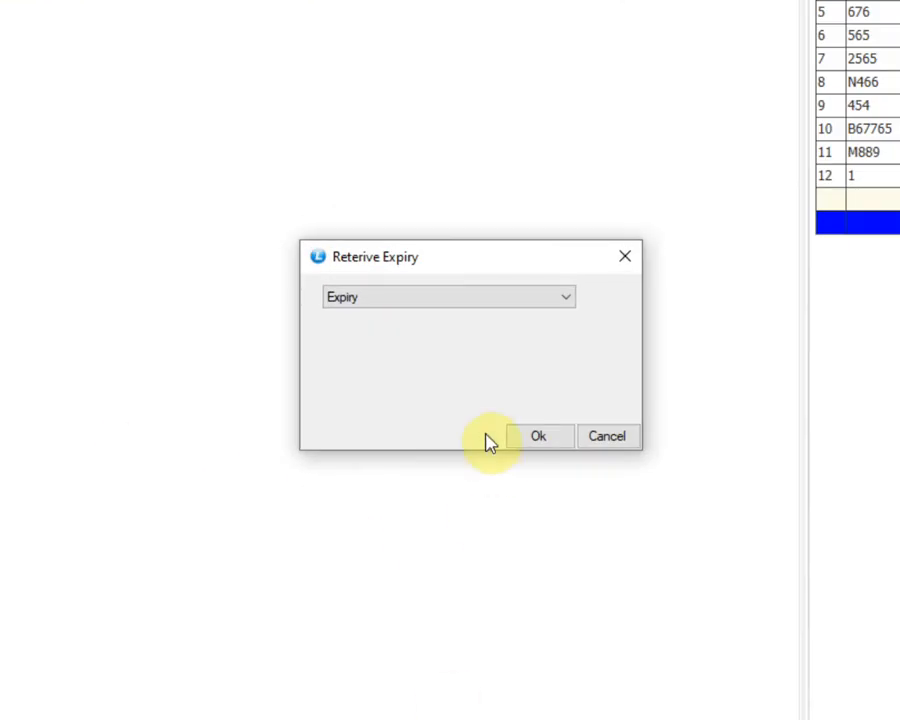
left_click(506, 296)
left_click(506, 316)
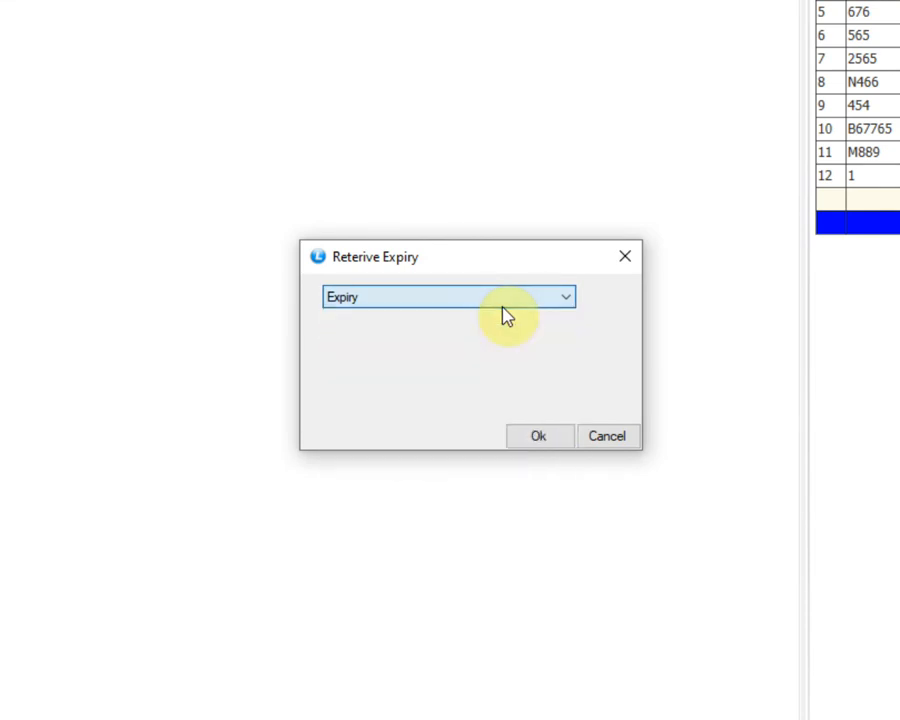
left_click(532, 438)
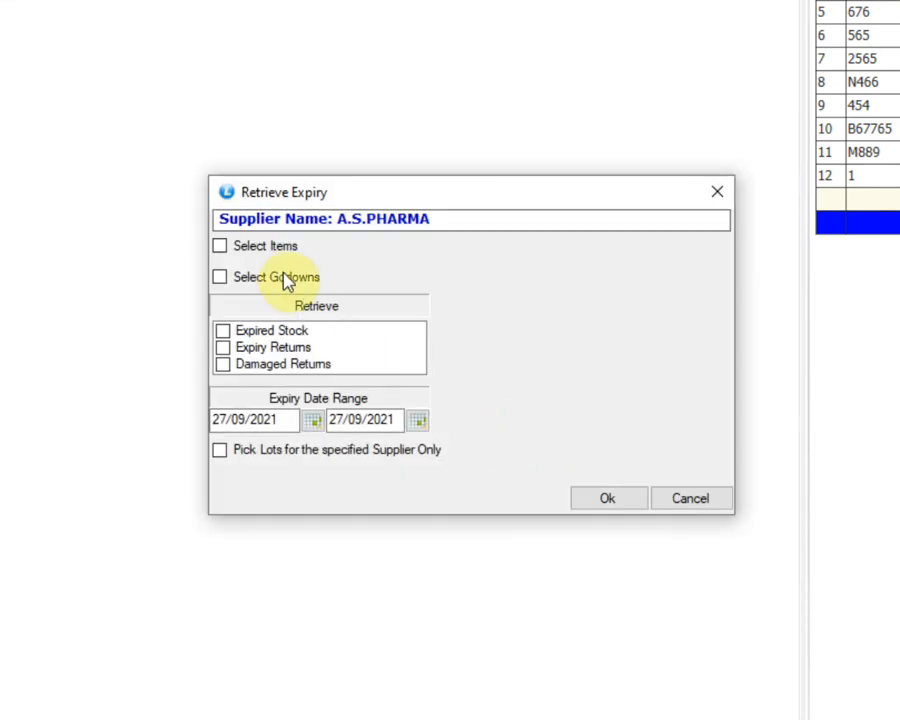
Search all items and accept the item selection for the retrieval, and include all godowns.
left_click(273, 247)
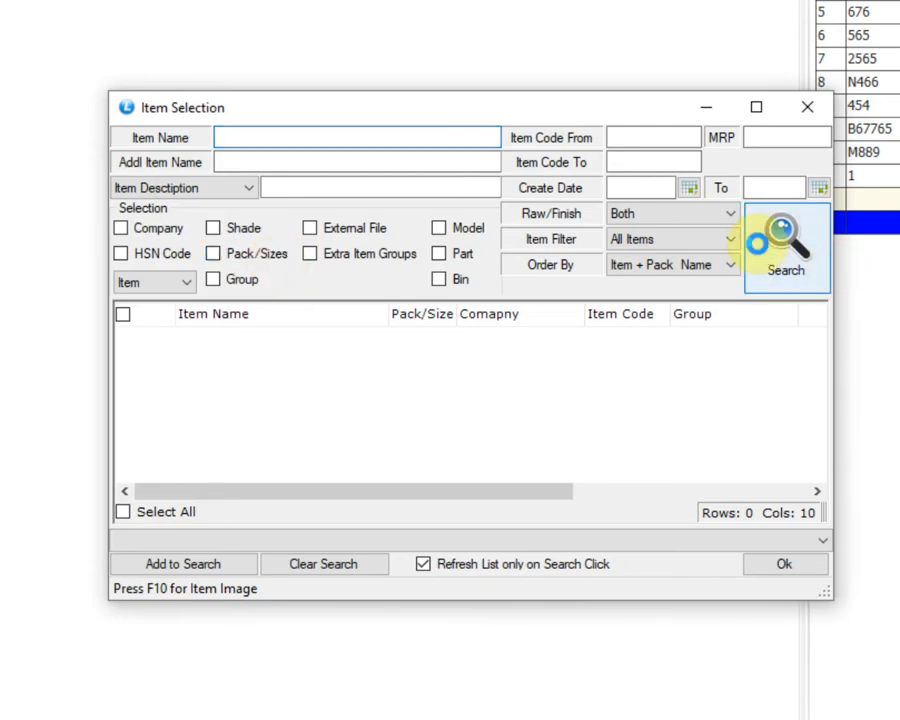
left_click(757, 243)
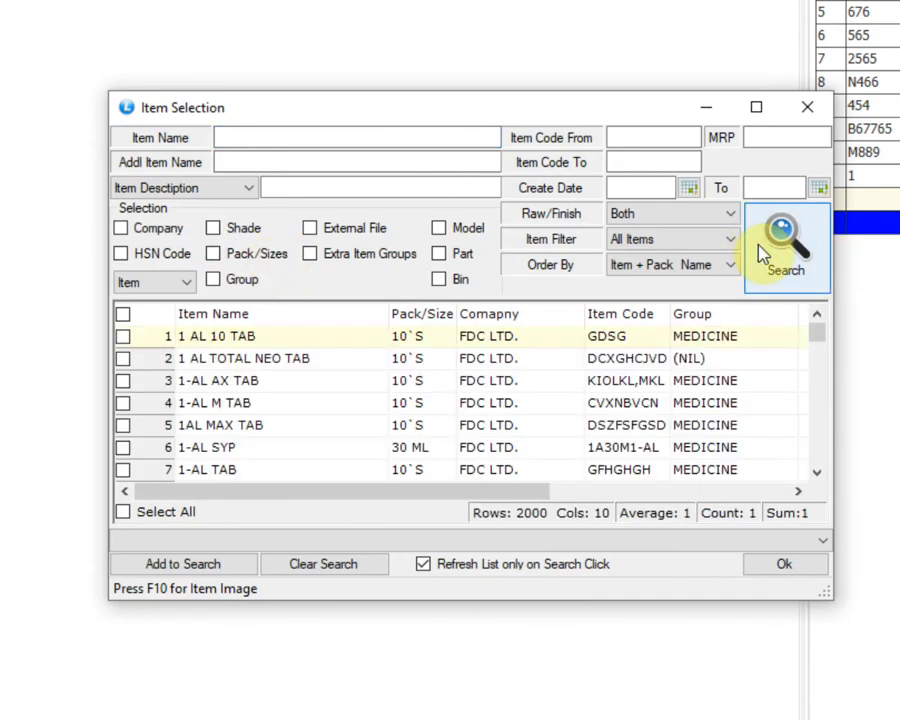
left_click(764, 571)
left_click(268, 281)
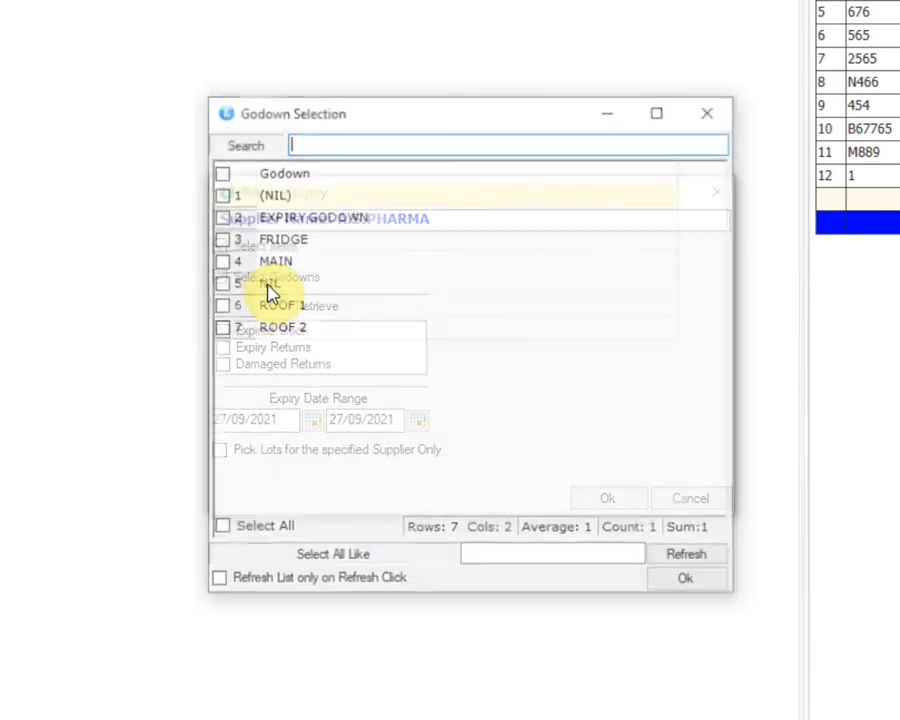
left_click(252, 540)
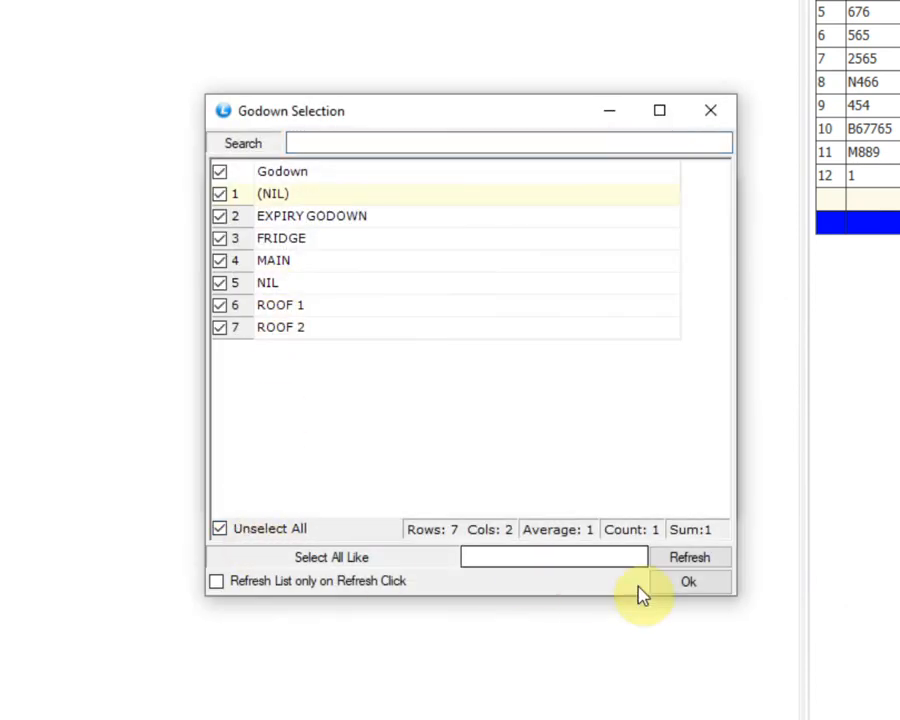
left_click(688, 582)
Retrieve expired stock for the expiry range 30/09/2021 to 30/09/2021, picking lots for the specified supplier only.
left_click(222, 334)
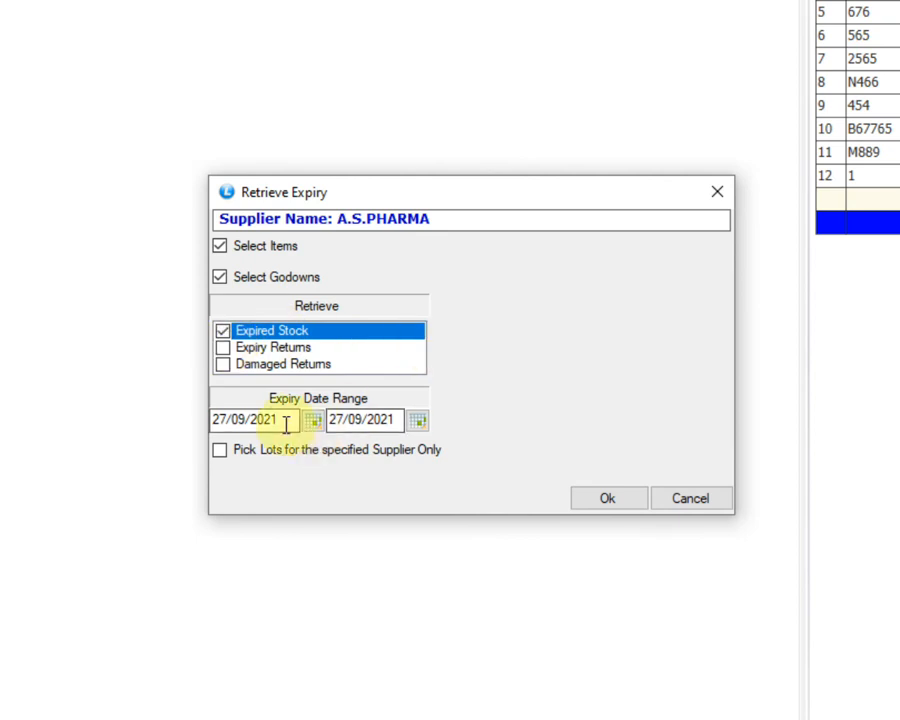
left_click_drag(293, 423, 201, 419)
type("30/09/2021")
key("Tab")
type("30/09/202")
key("Tab")
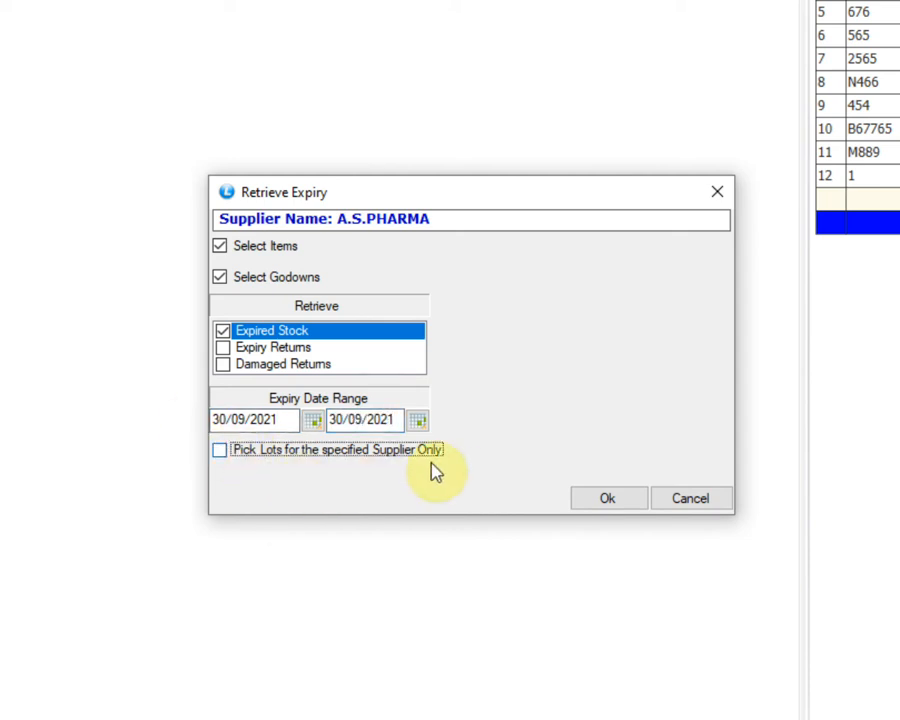
left_click(220, 451)
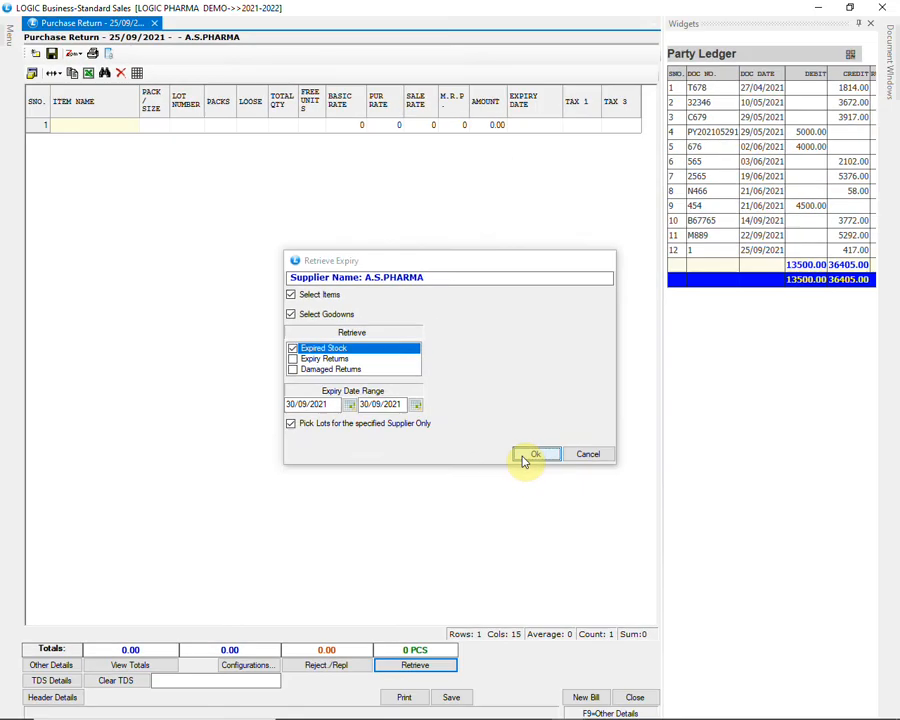
left_click(600, 497)
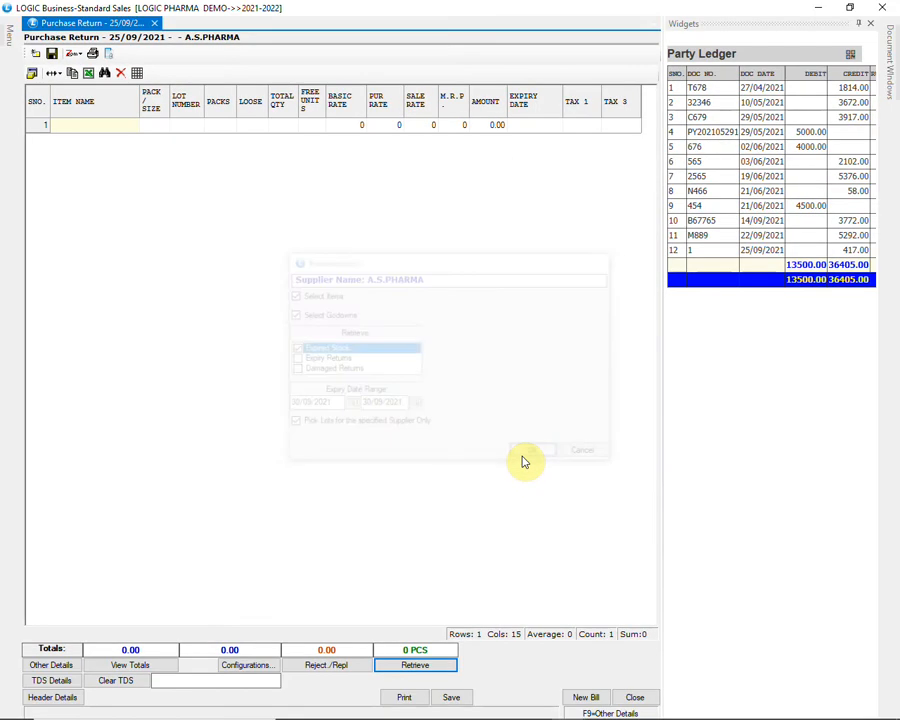
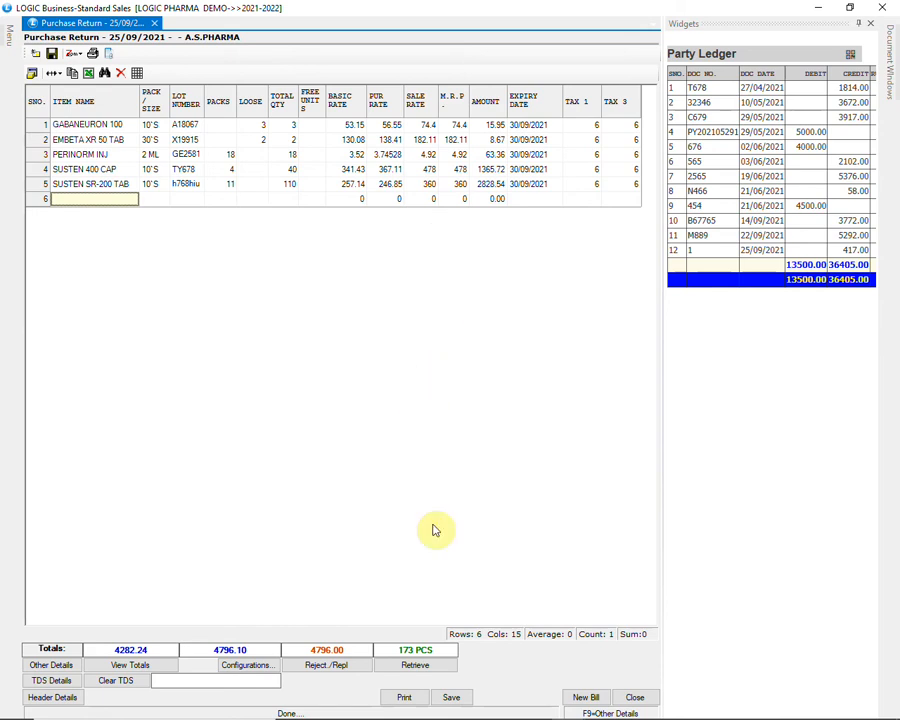
Save the A.S.PHARMA purchase return voucher, confirm the save, and leave the purchase return form.
left_click(453, 700)
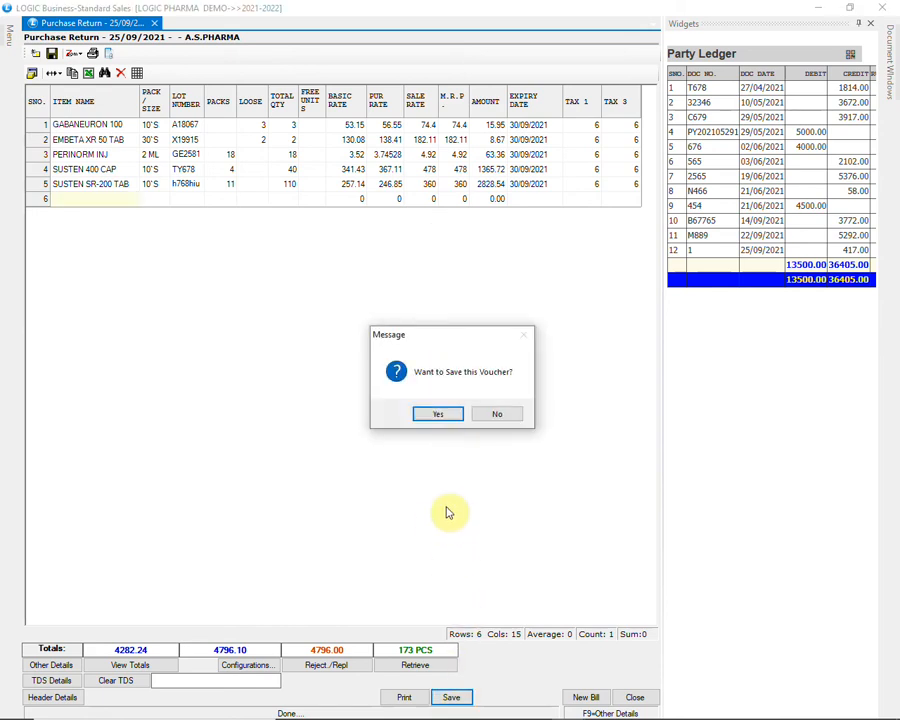
left_click(439, 415)
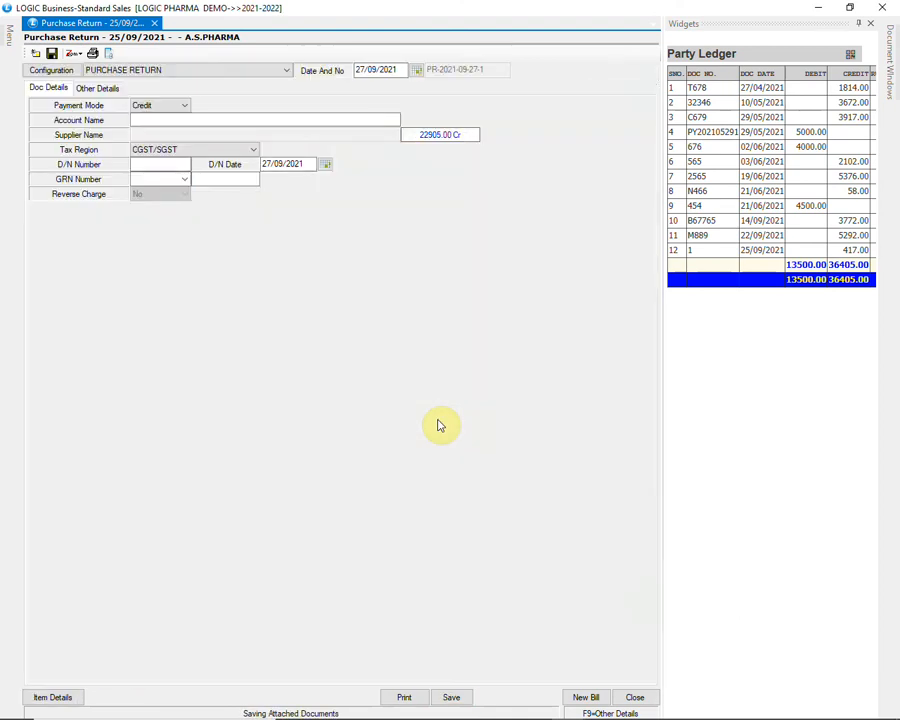
key("Escape")
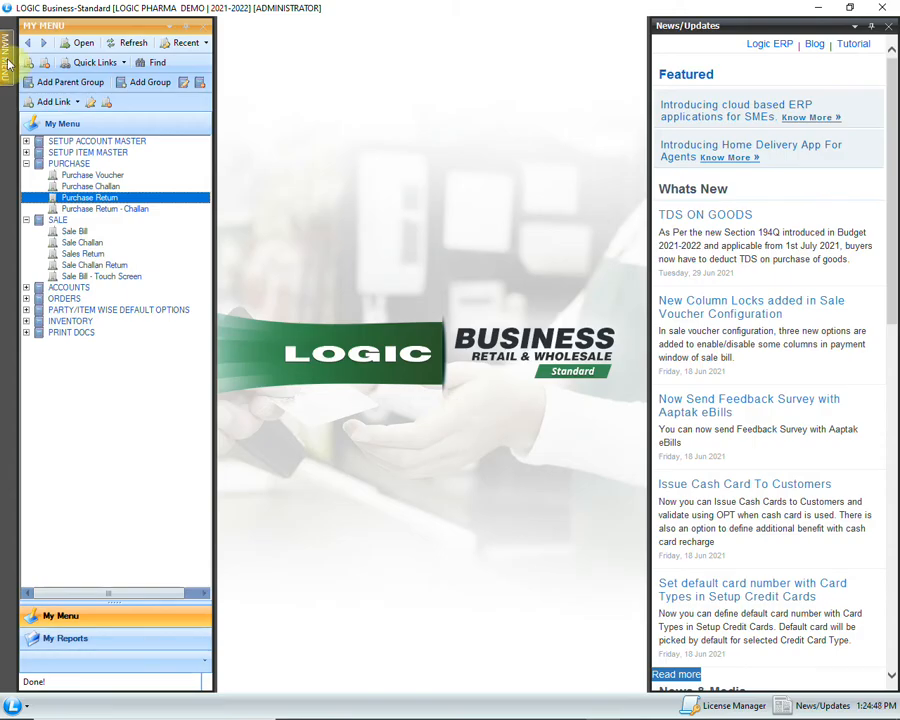
Open the Doctor/Patient Wise sale register and create the report with the DOCTOR PATIENT WISE SALE REPORT configuration and no filters.
mouse_move(9, 64)
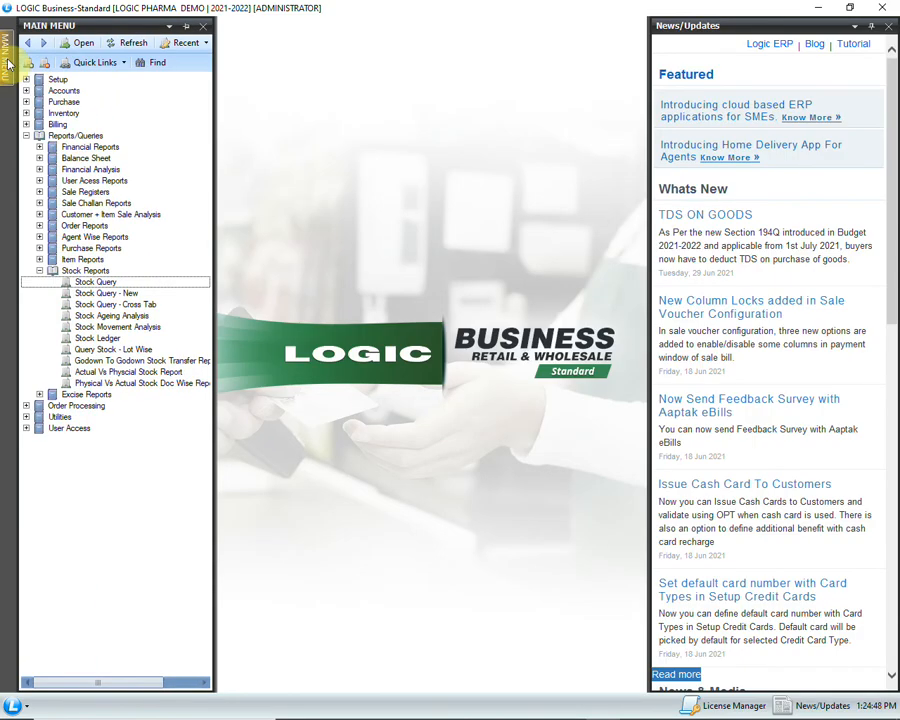
left_click(41, 193)
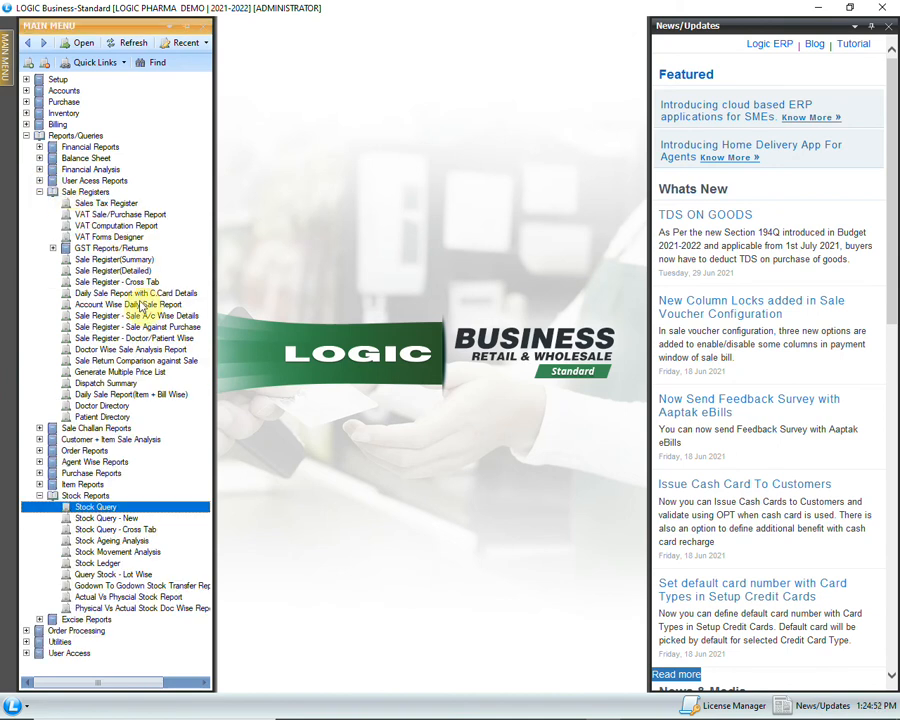
left_click(128, 337)
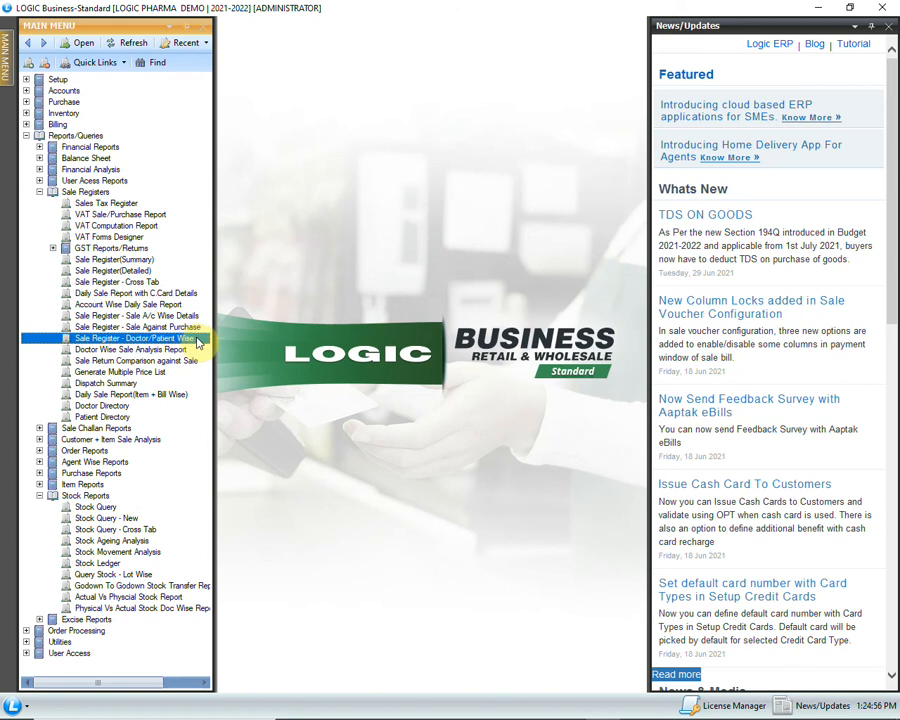
double_click(150, 338)
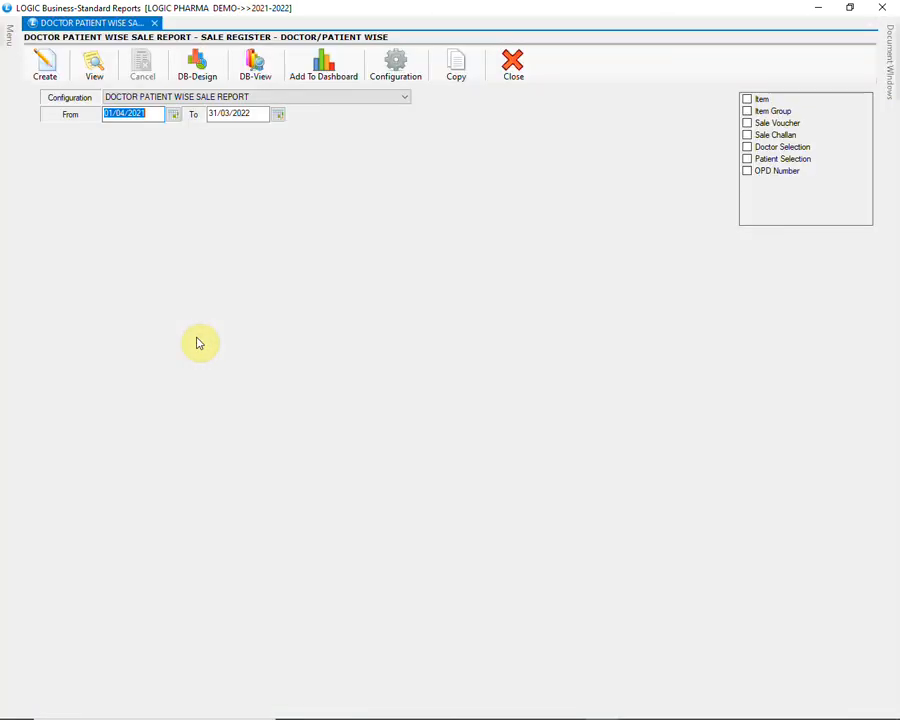
left_click(314, 99)
left_click(314, 99)
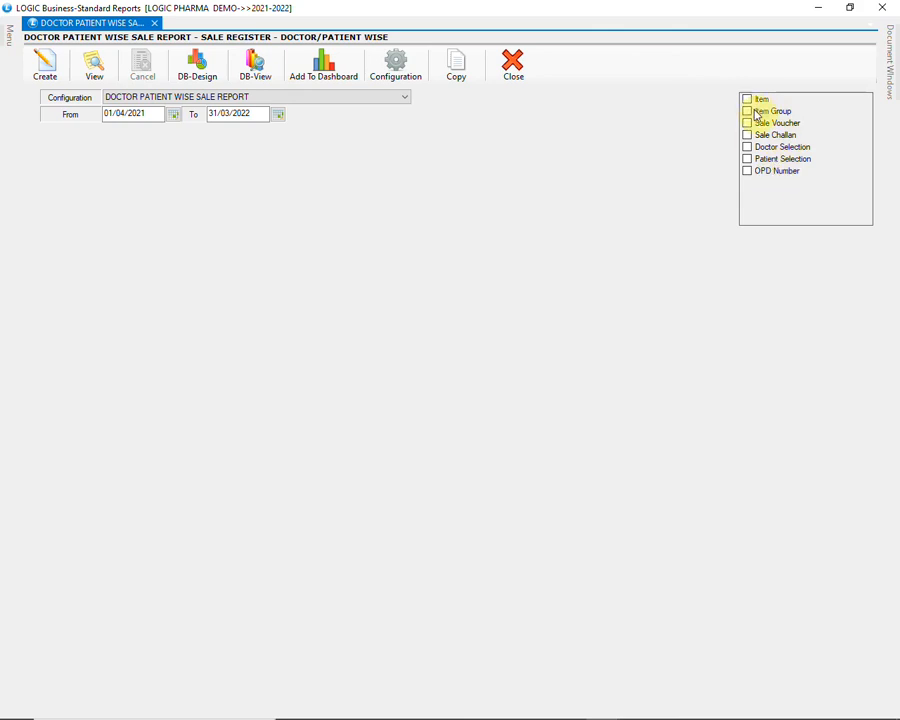
left_click(45, 64)
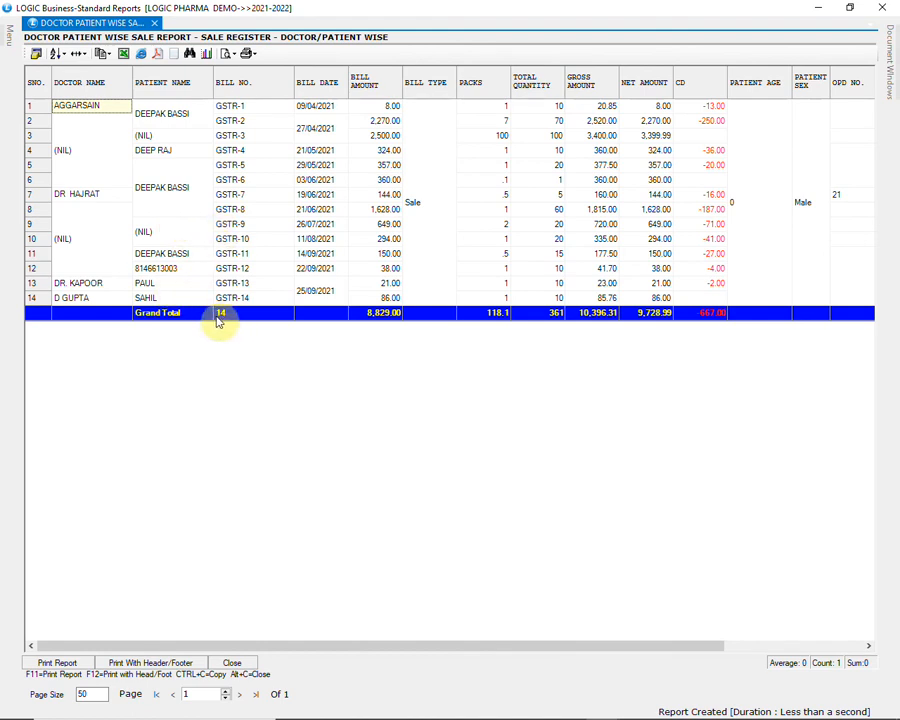
Examine the doctor, patient, bill date, quantity, discount, age and sex columns for the latest bills in the sale report.
left_click(179, 287)
left_click(80, 289)
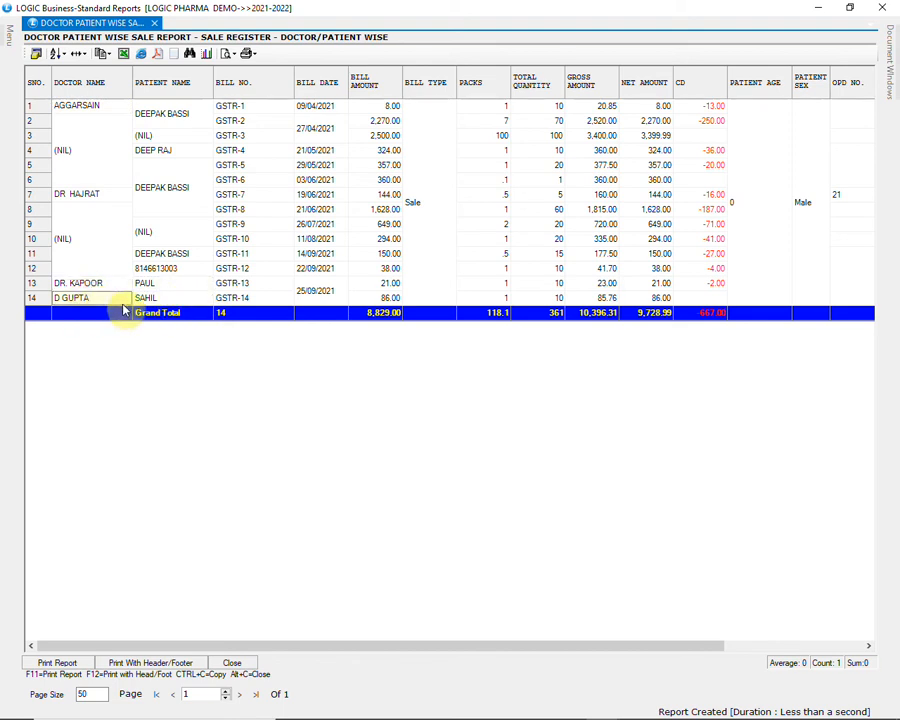
left_click(313, 292)
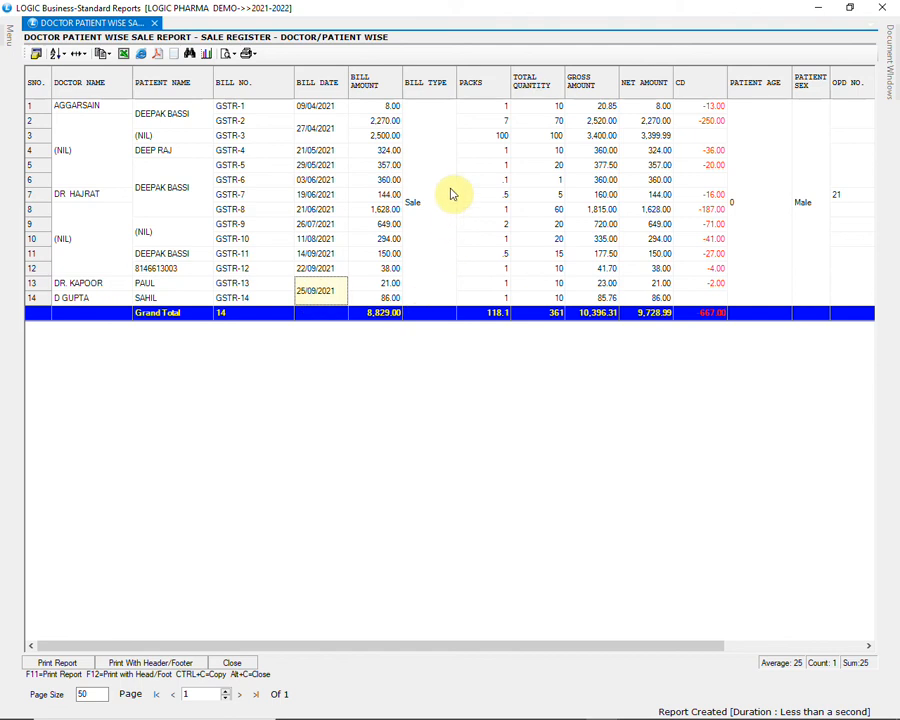
left_click(558, 298)
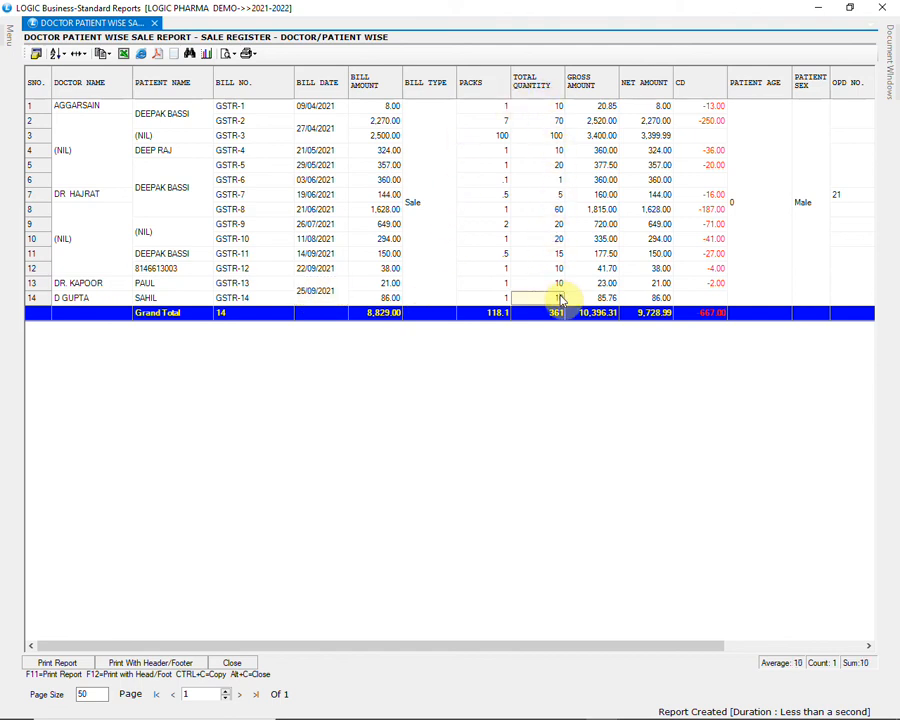
left_click(716, 285)
left_click(768, 272)
left_click(806, 259)
left_click_drag(659, 644, 623, 665)
left_click(508, 268)
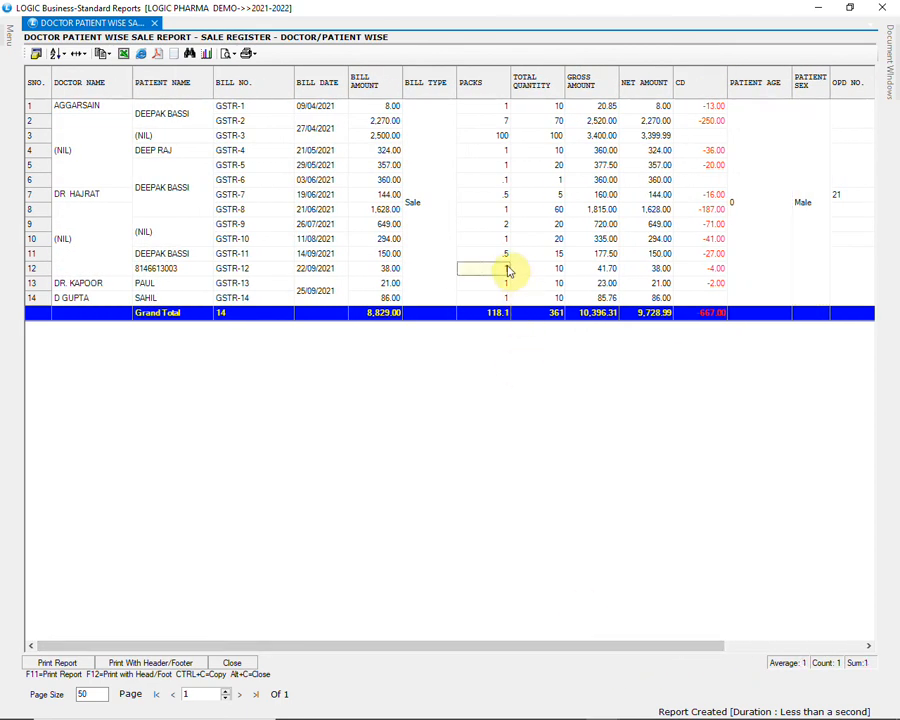
Open the sale report's configuration and review the available choices for each Report Order level, keeping the current order.
right_click(508, 270)
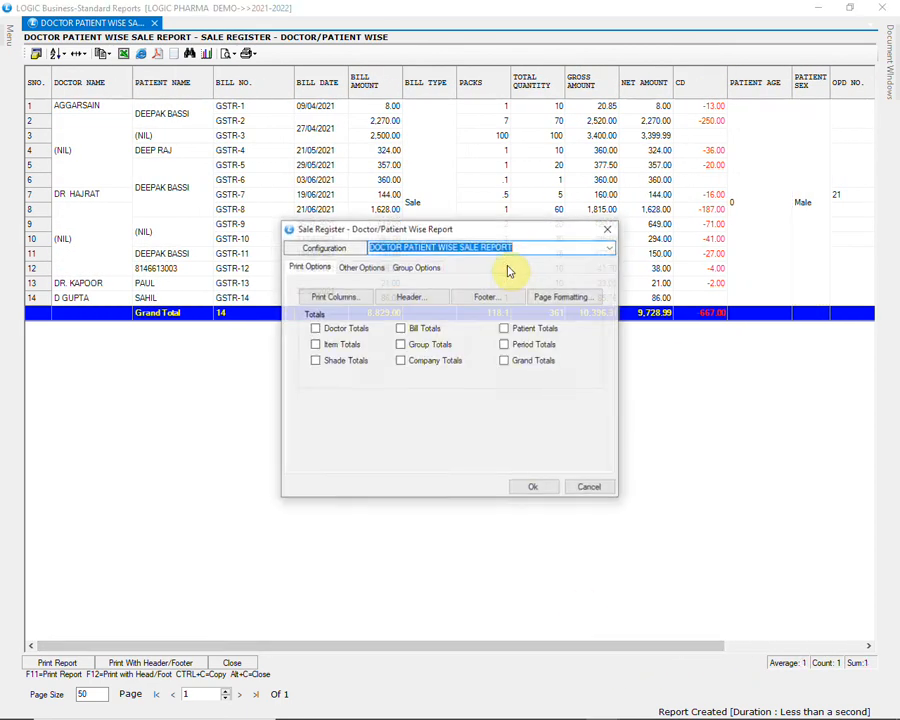
left_click(377, 271)
left_click(449, 362)
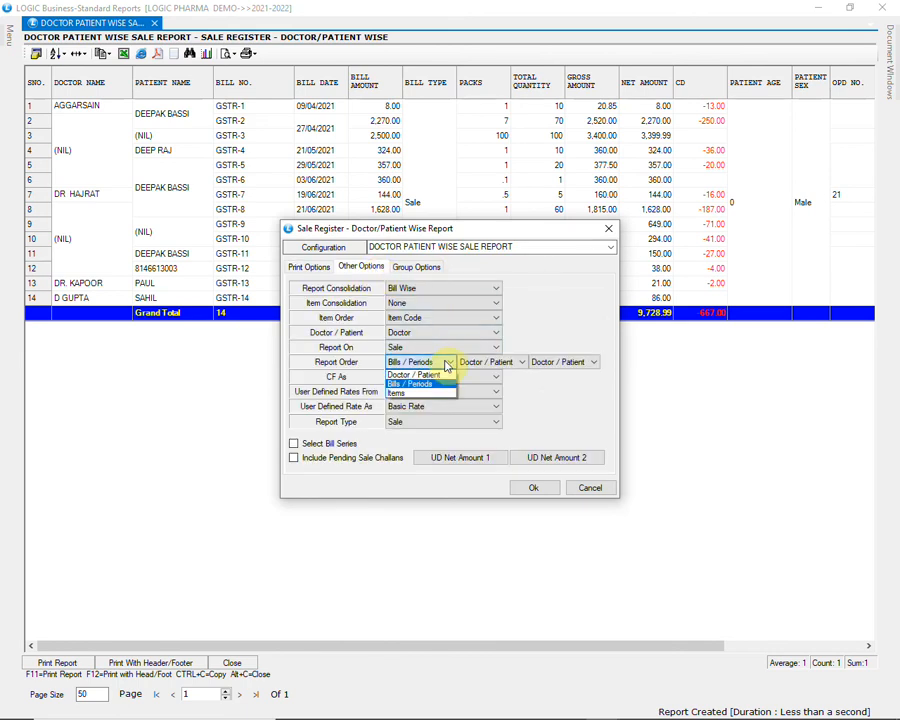
left_click(447, 363)
left_click(522, 362)
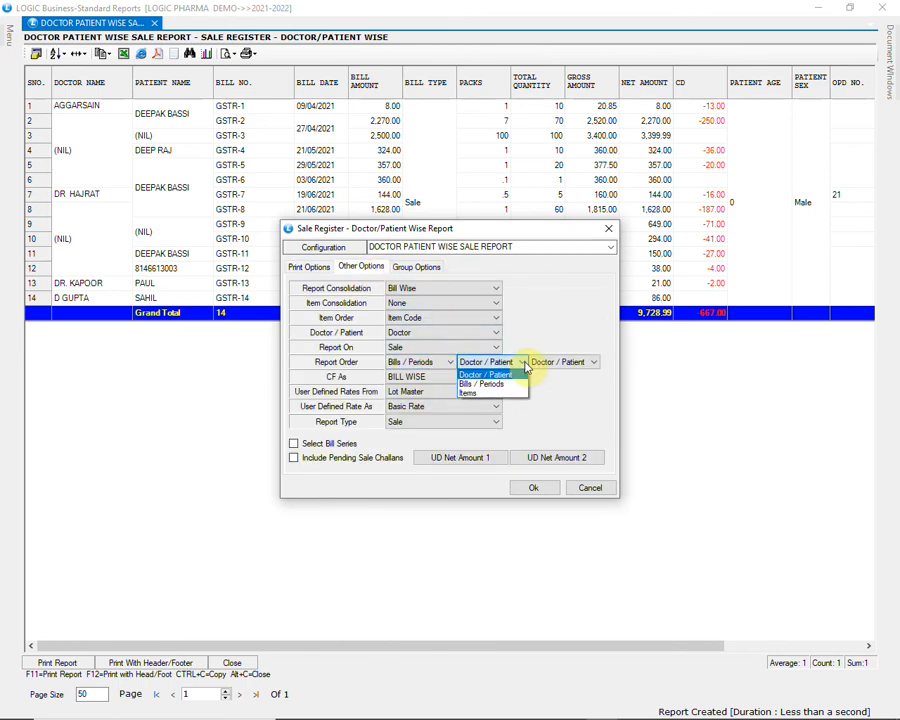
left_click(524, 363)
left_click(560, 363)
left_click(562, 366)
Review the Report Consolidation choices, keep Bill Wise, and accept the sale report's configuration.
left_click(476, 290)
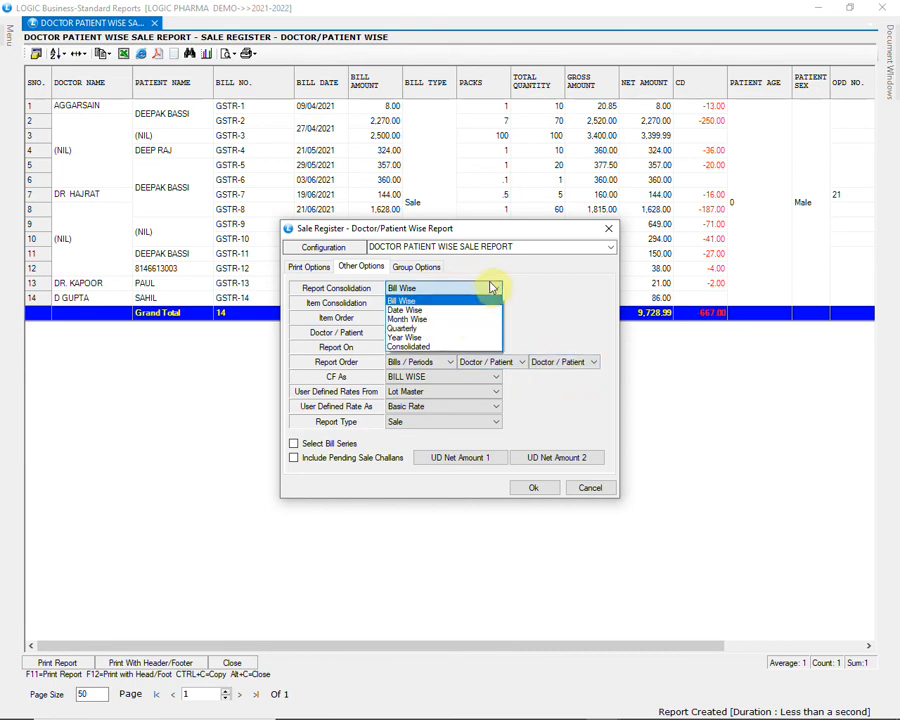
left_click(491, 288)
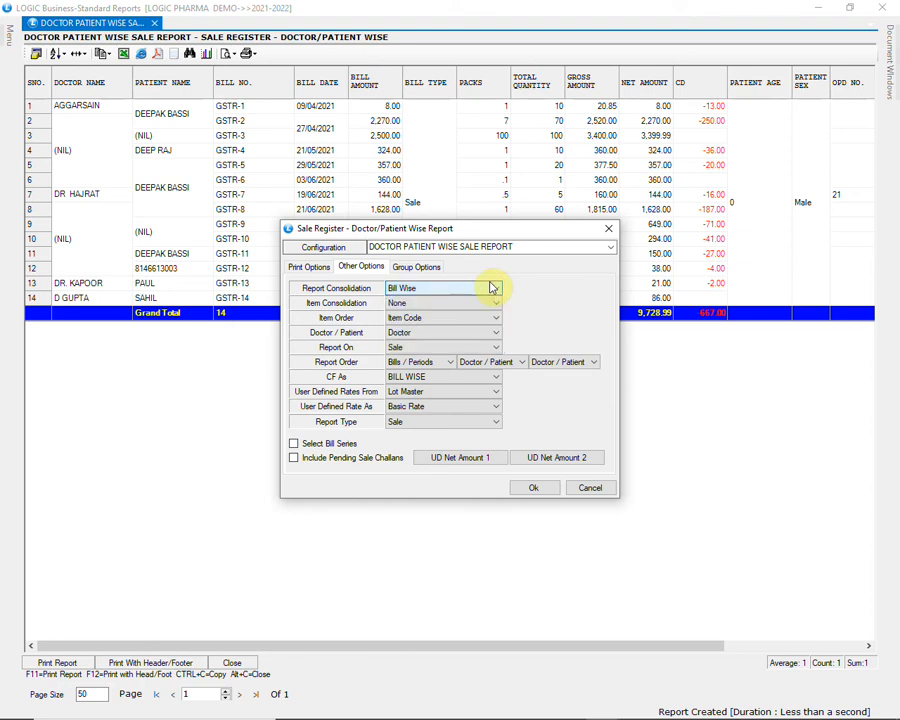
left_click(543, 493)
left_click(433, 416)
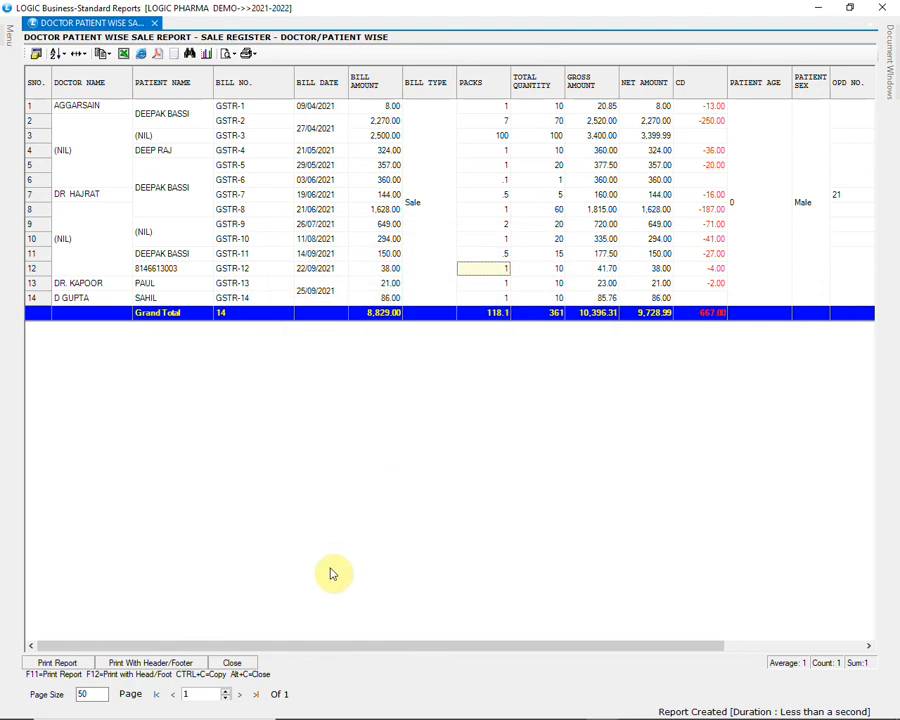
Close the sale report result and create the report again with the H1 REPORT configuration.
left_click(238, 663)
left_click(355, 97)
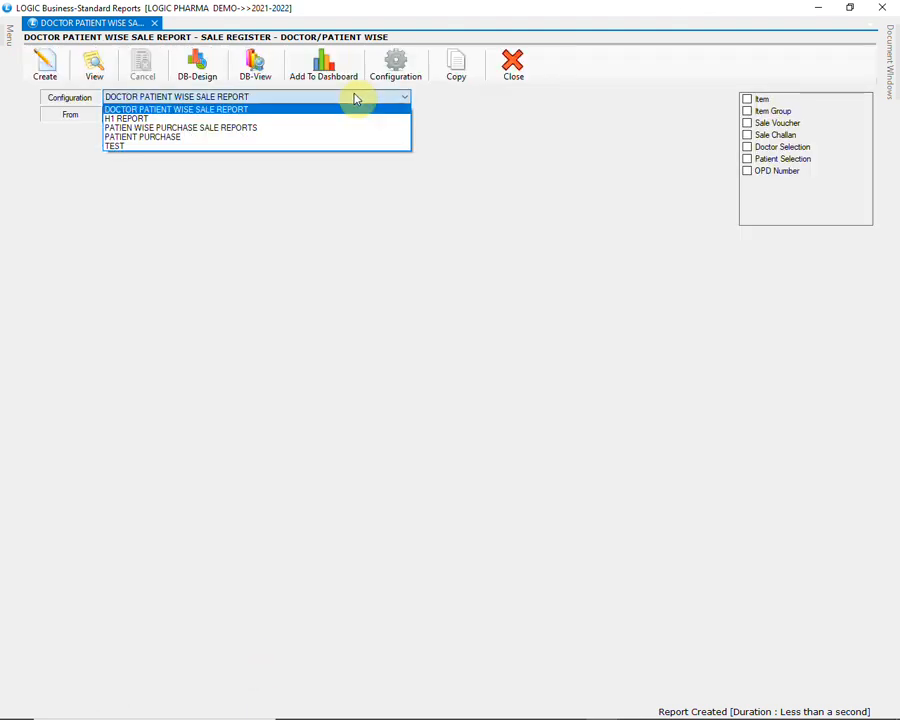
left_click(163, 120)
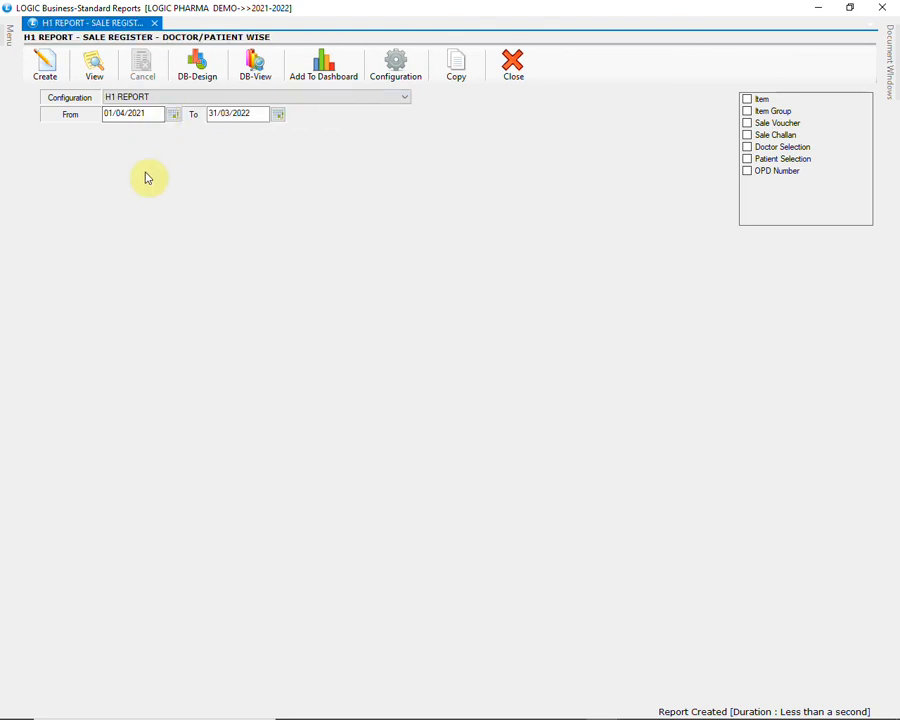
left_click(48, 76)
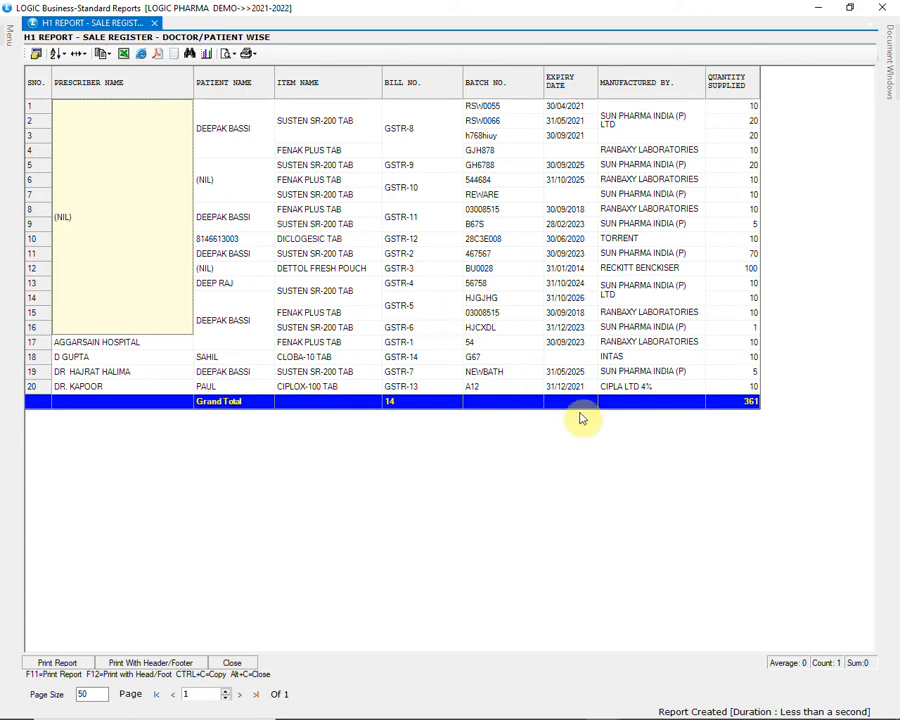
Examine the patient, item, batch, manufacturer and supplied quantity of the CIPLOX-100 TAB entry in the H1 report, and close the result.
left_click(222, 387)
left_click(311, 387)
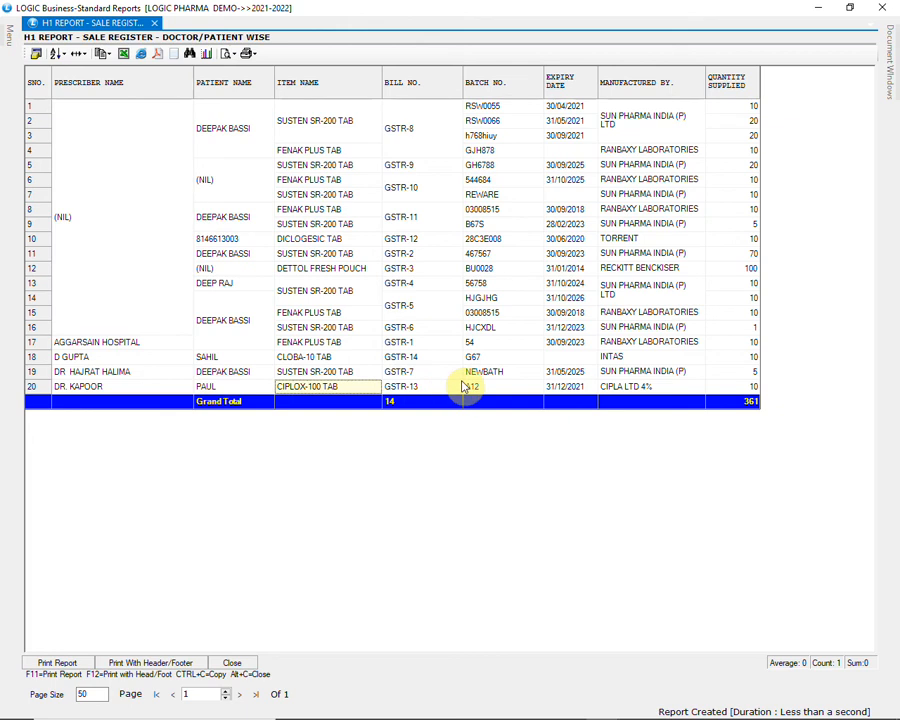
left_click(496, 390)
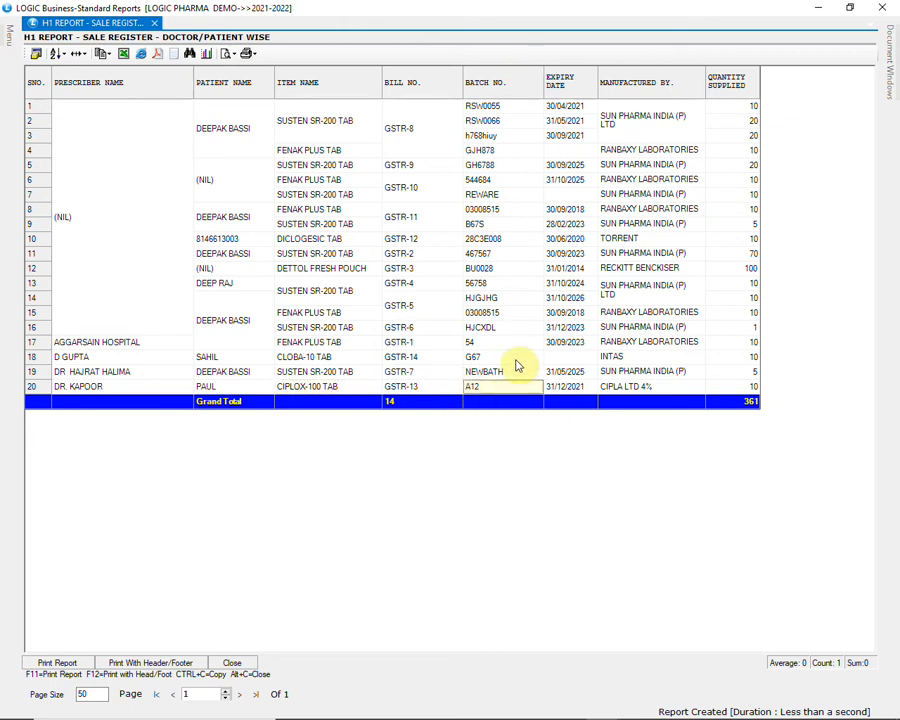
left_click(625, 388)
left_click(724, 388)
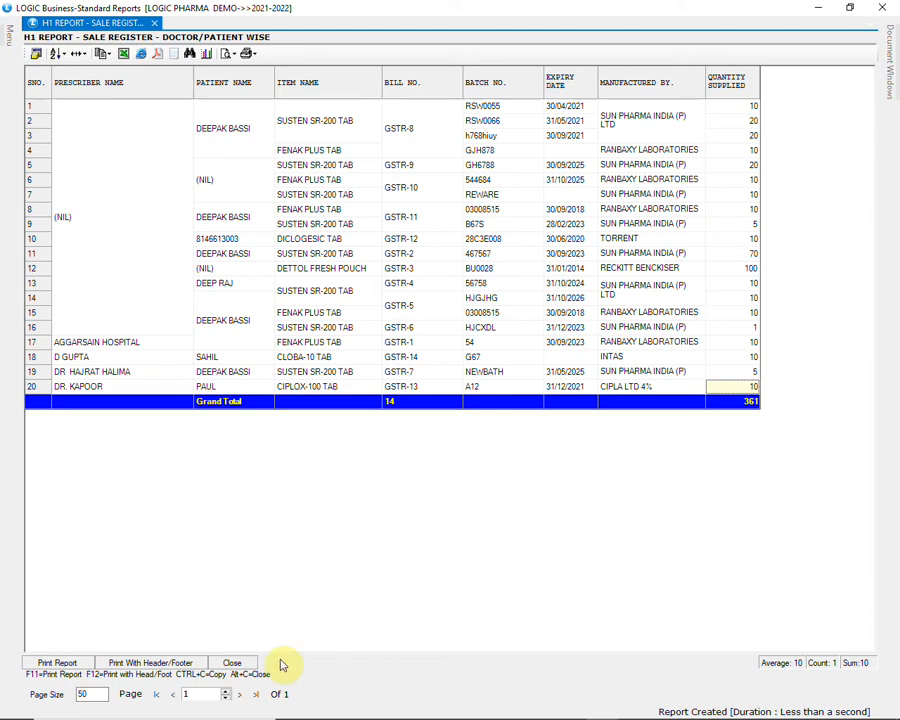
left_click(245, 664)
Open the Purchase Register(Detailed) report and create it with the HI PURCHASE DETAIL configuration.
mouse_move(5, 45)
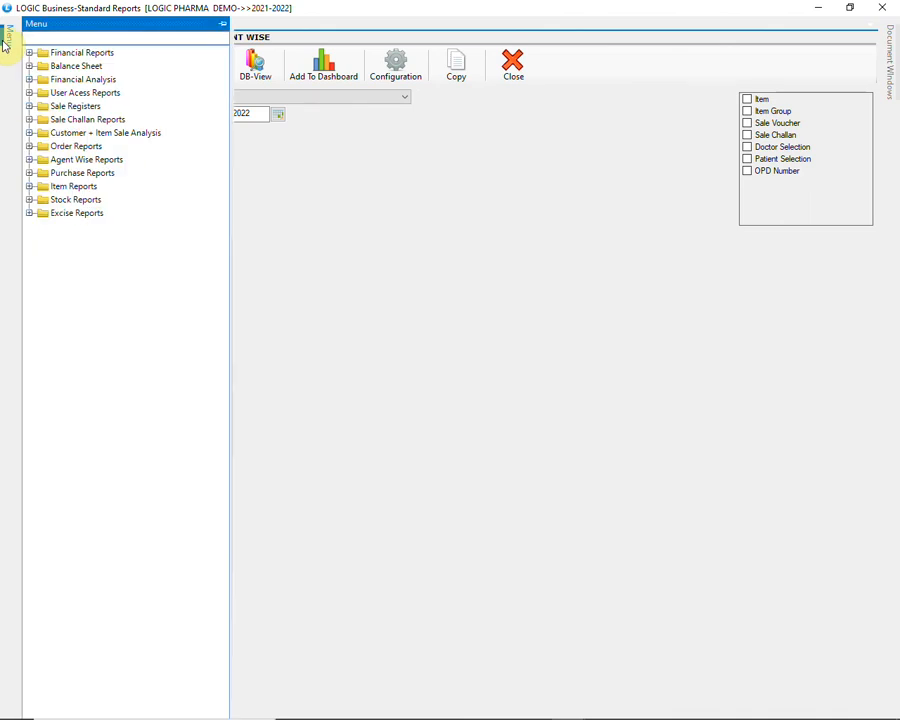
left_click(30, 174)
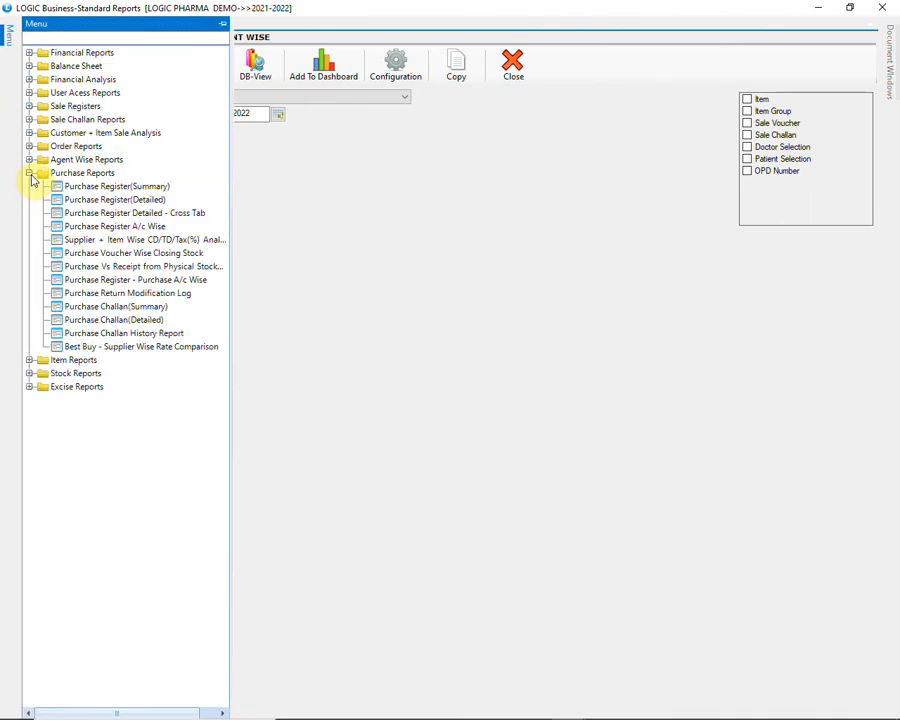
left_click(137, 200)
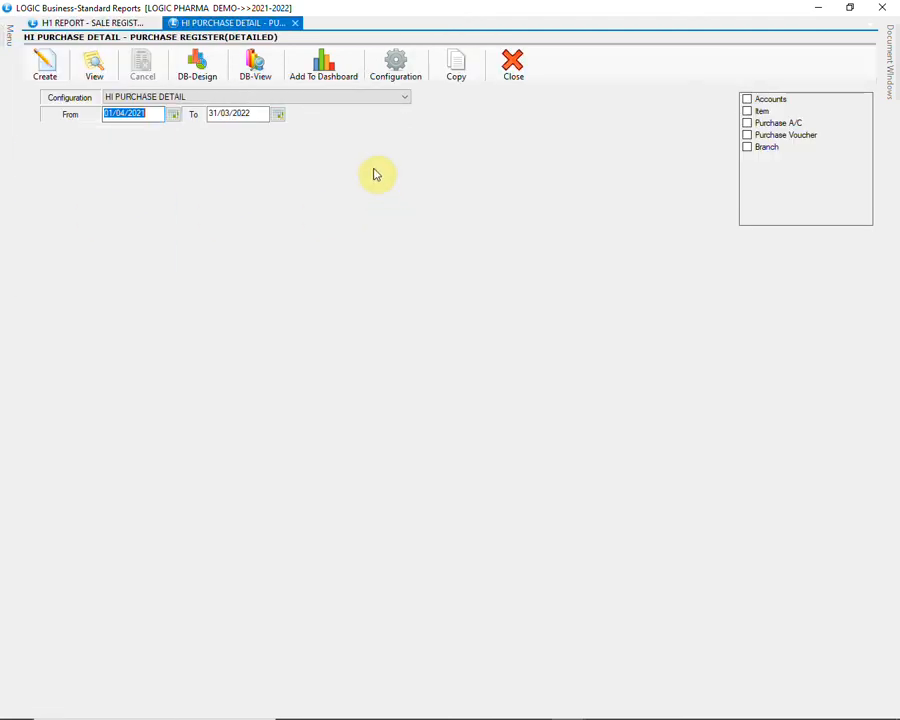
left_click(351, 98)
left_click(351, 99)
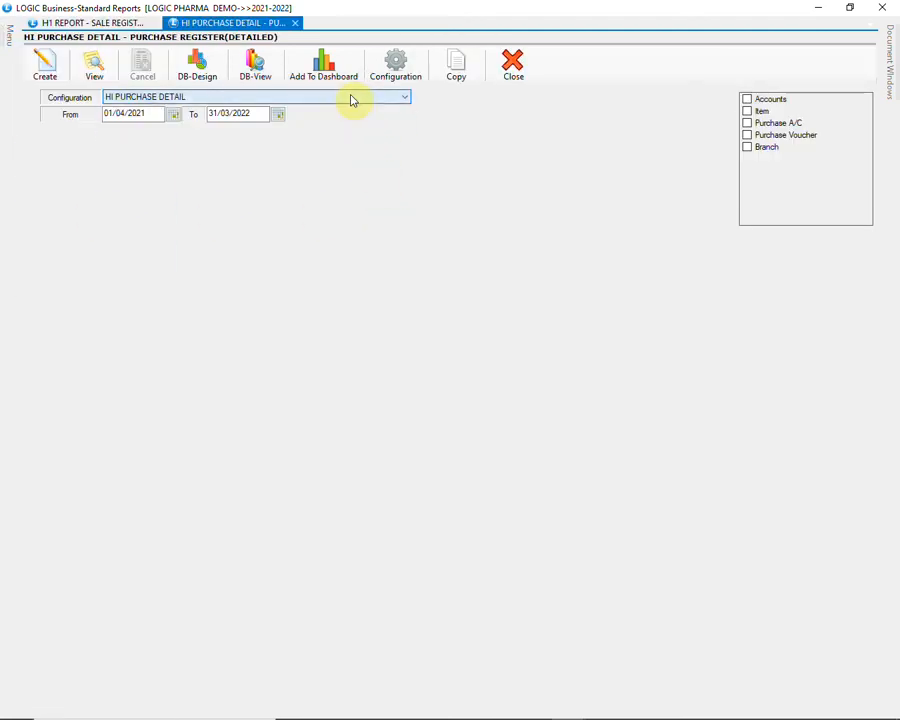
left_click(44, 64)
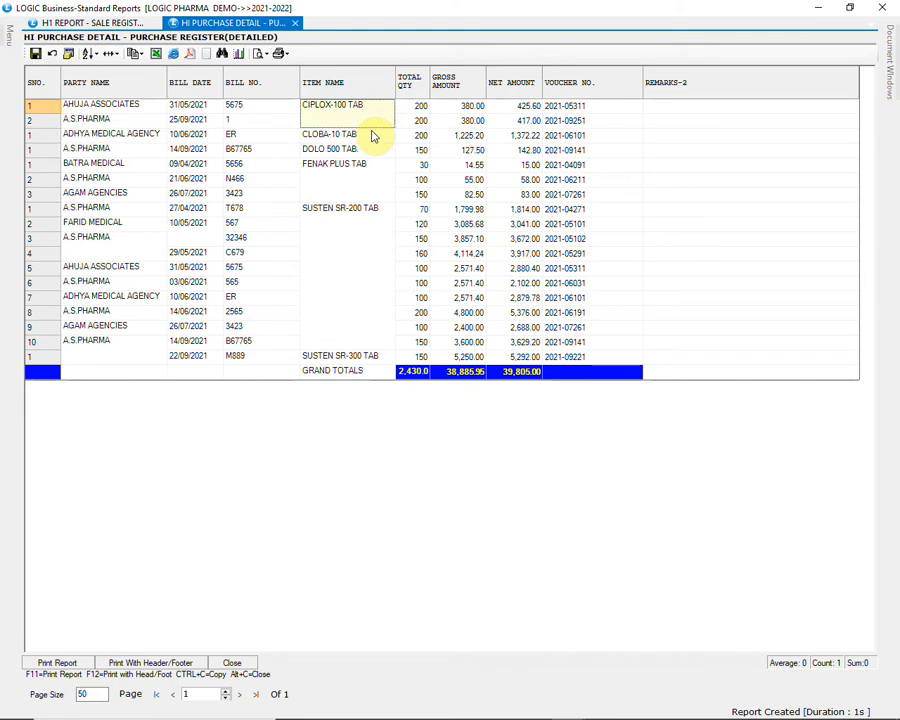
Examine which suppliers the items were purchased from in the purchase detail report, especially SUSTEN SR-200 TAB.
left_click(136, 120)
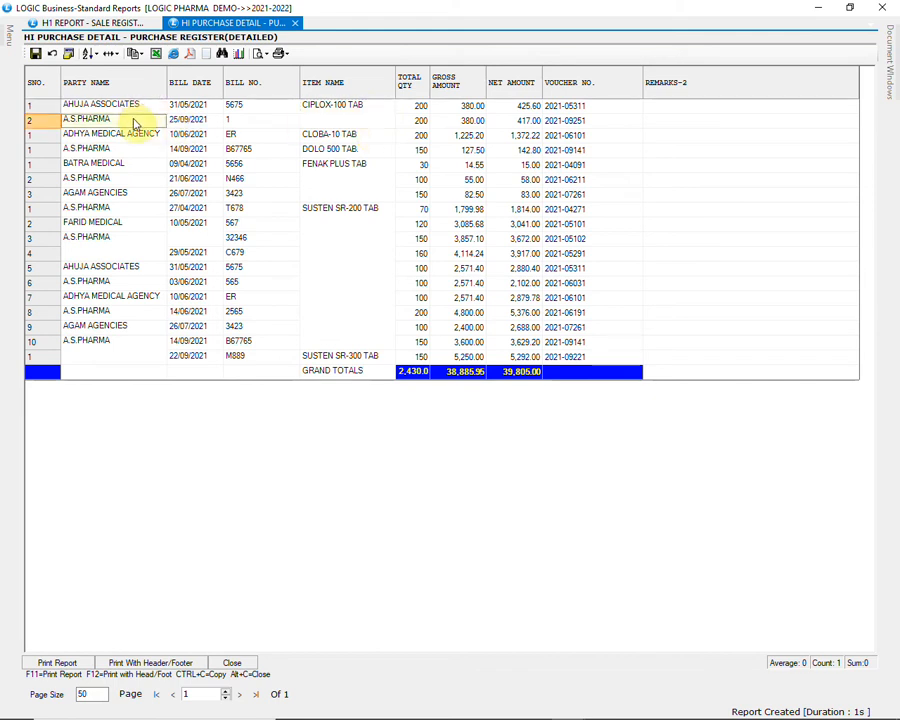
left_click(343, 245)
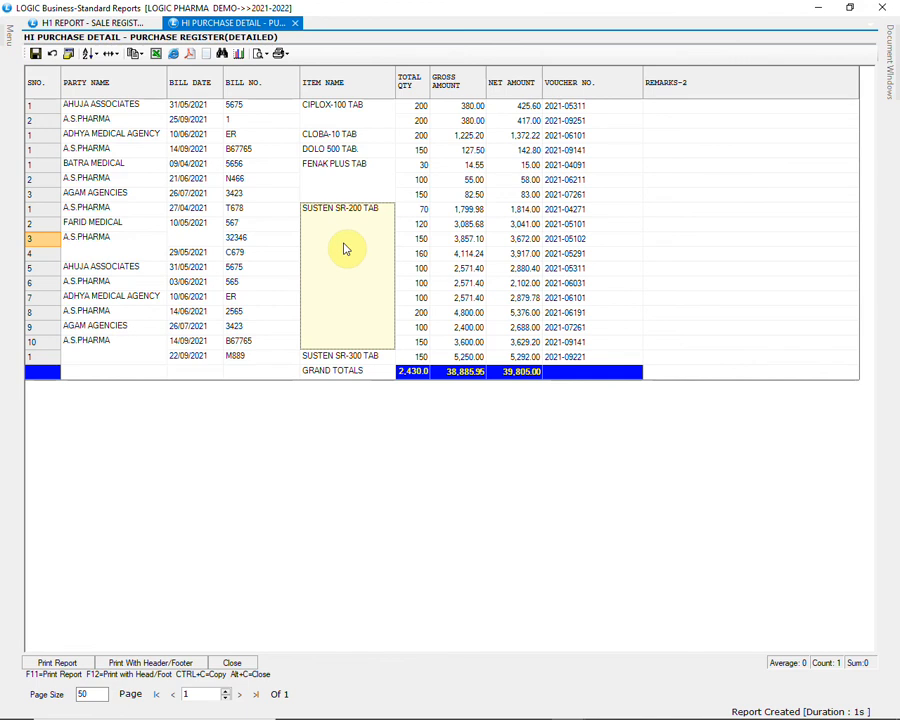
left_click(125, 213)
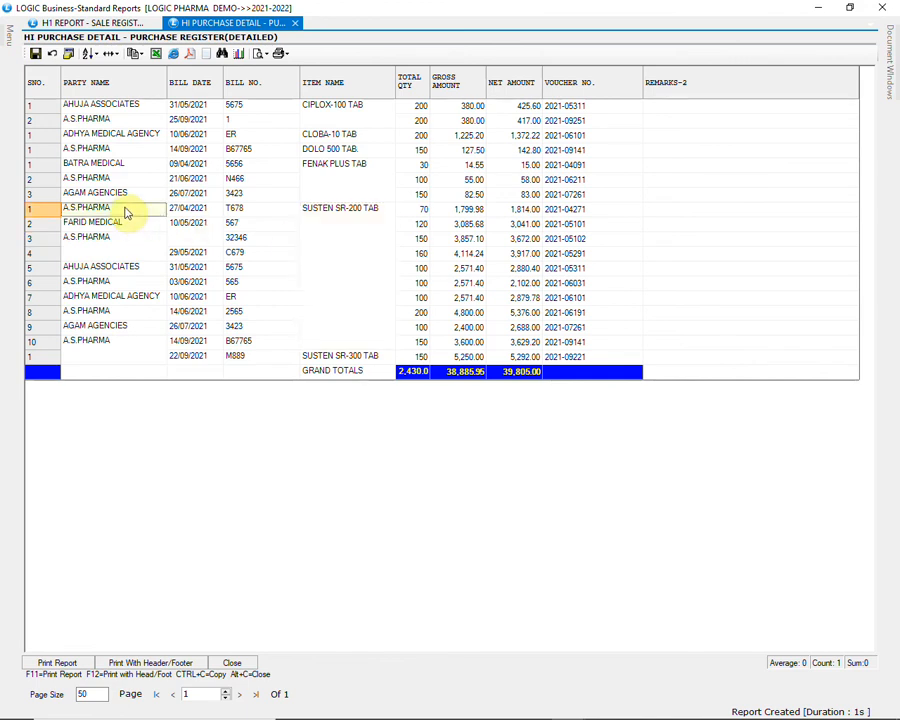
left_click(125, 224)
left_click(125, 242)
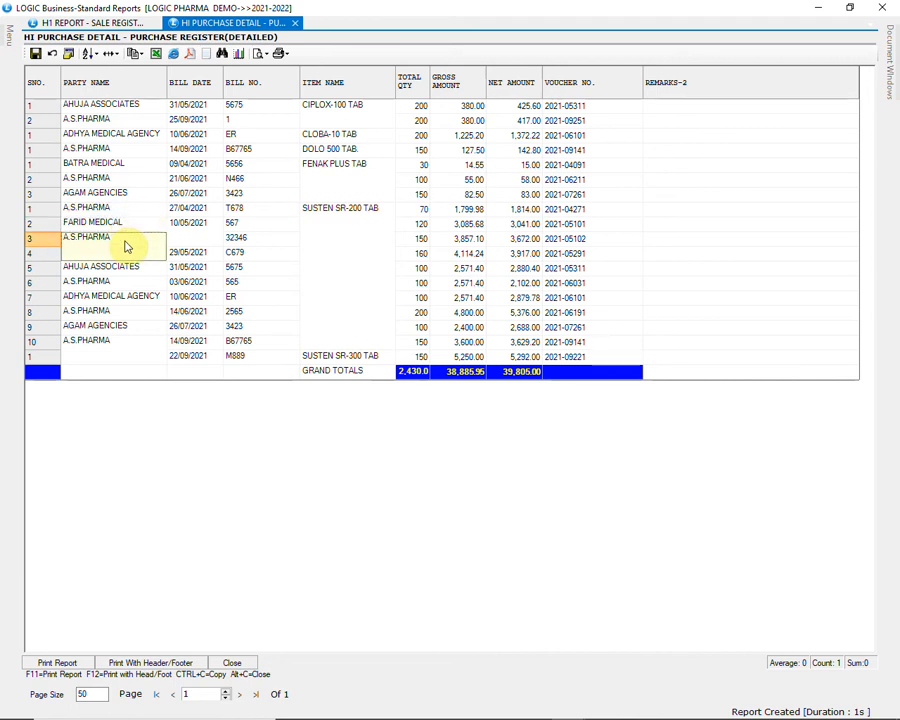
left_click(116, 282)
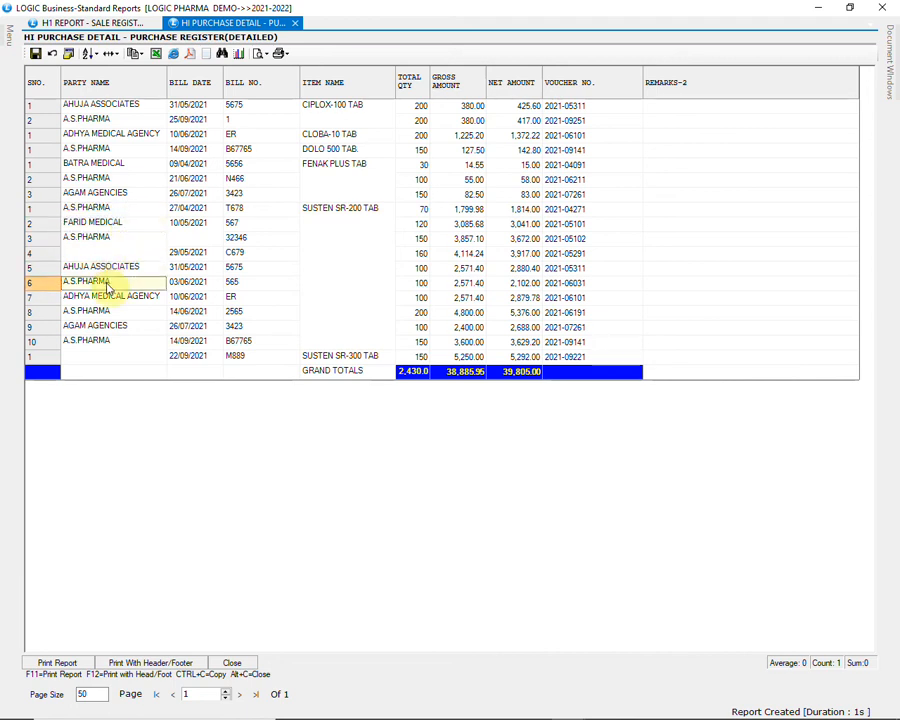
Close the purchase detail result and create the report again with the PURCHASE AND PURCHASE RETURN REGISTER DETAILED configuration.
left_click(117, 298)
left_click(114, 313)
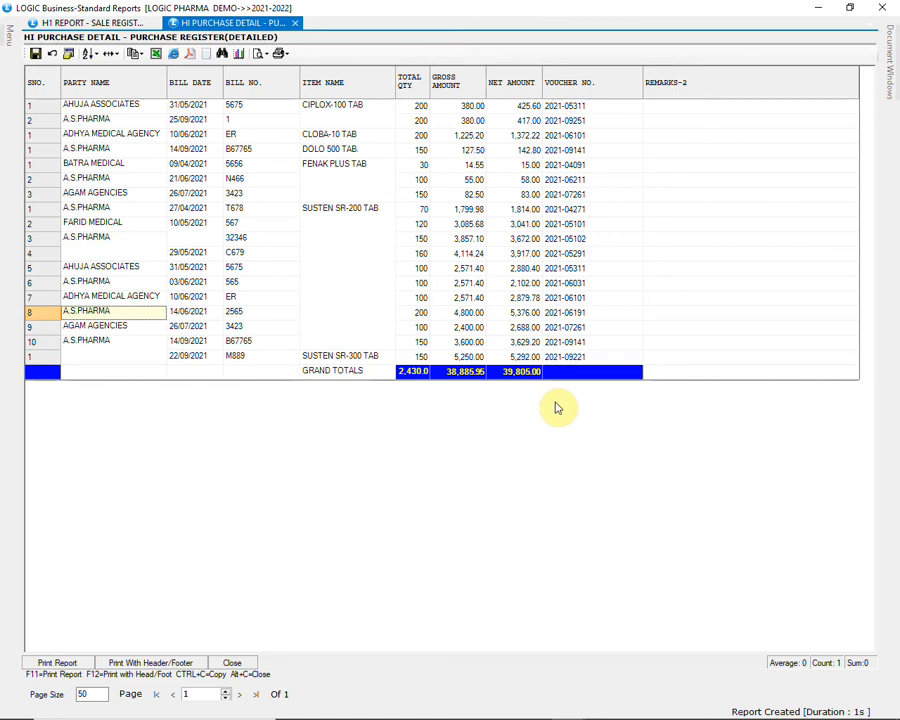
left_click(232, 662)
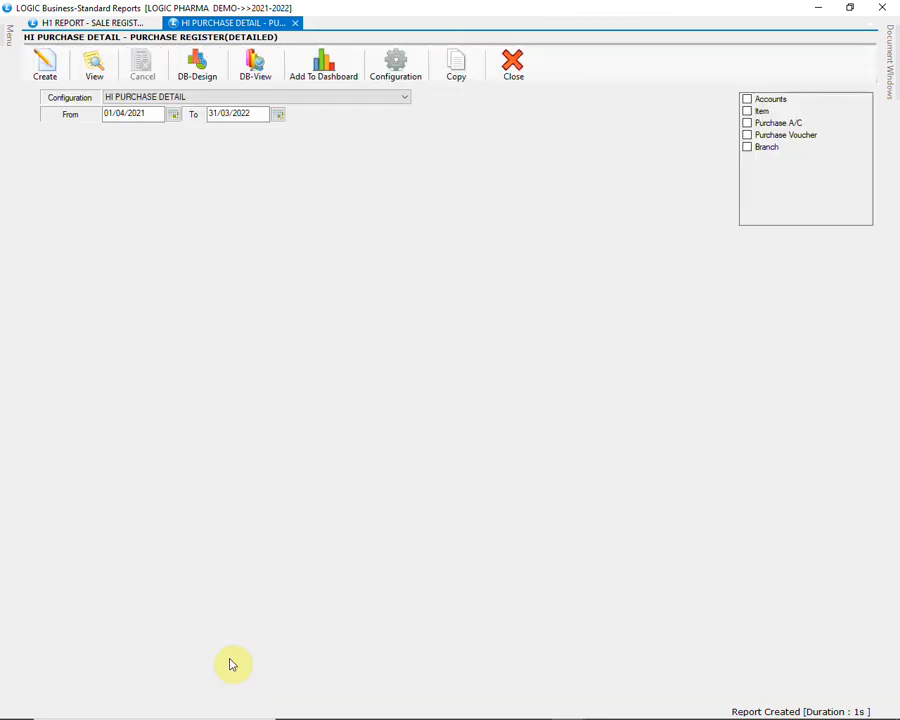
left_click(347, 97)
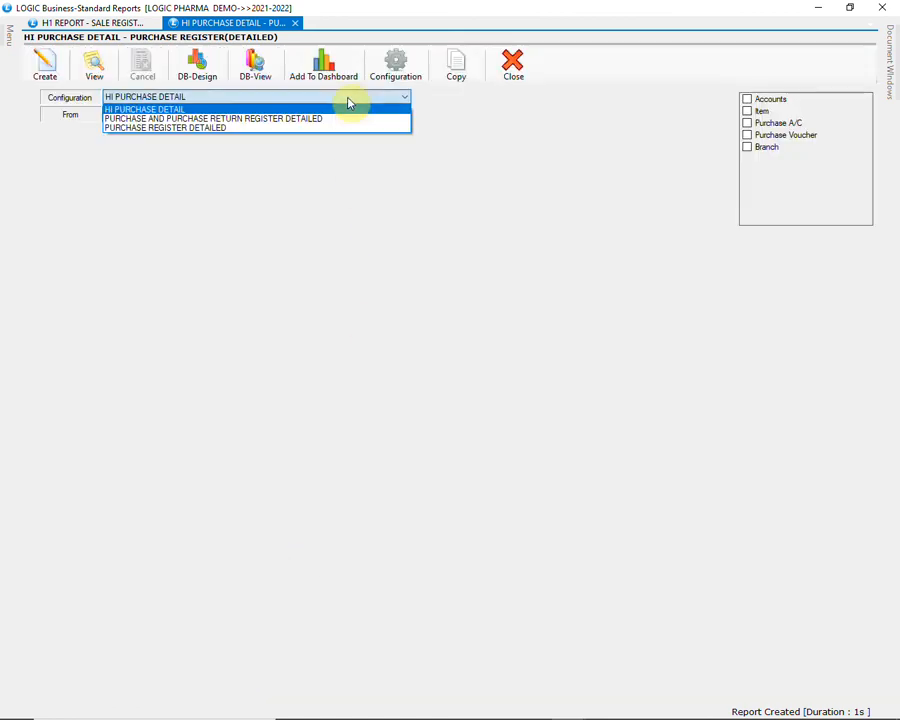
left_click(262, 118)
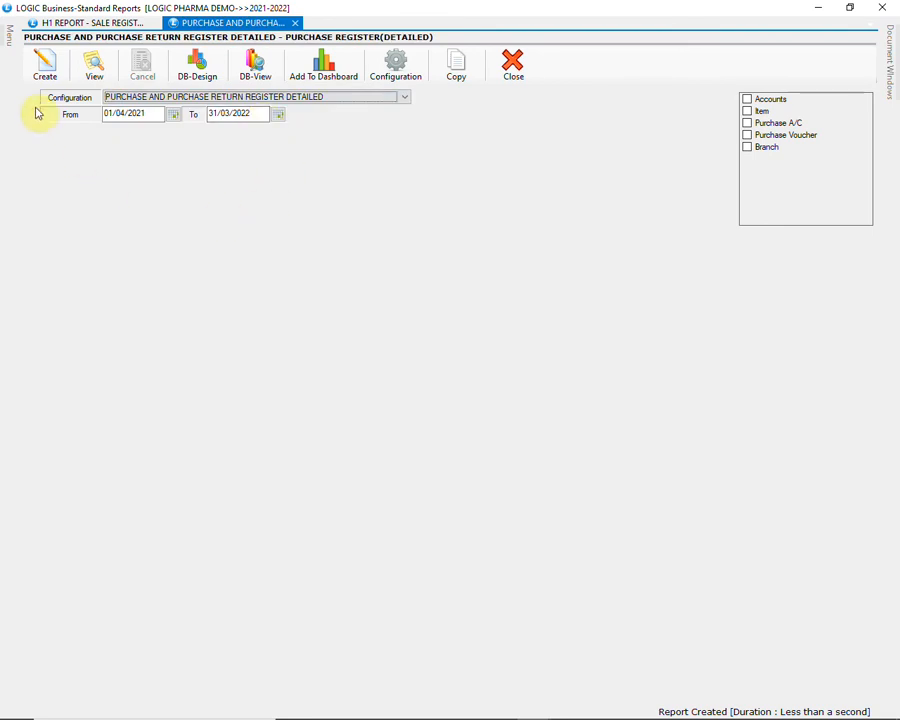
left_click(55, 68)
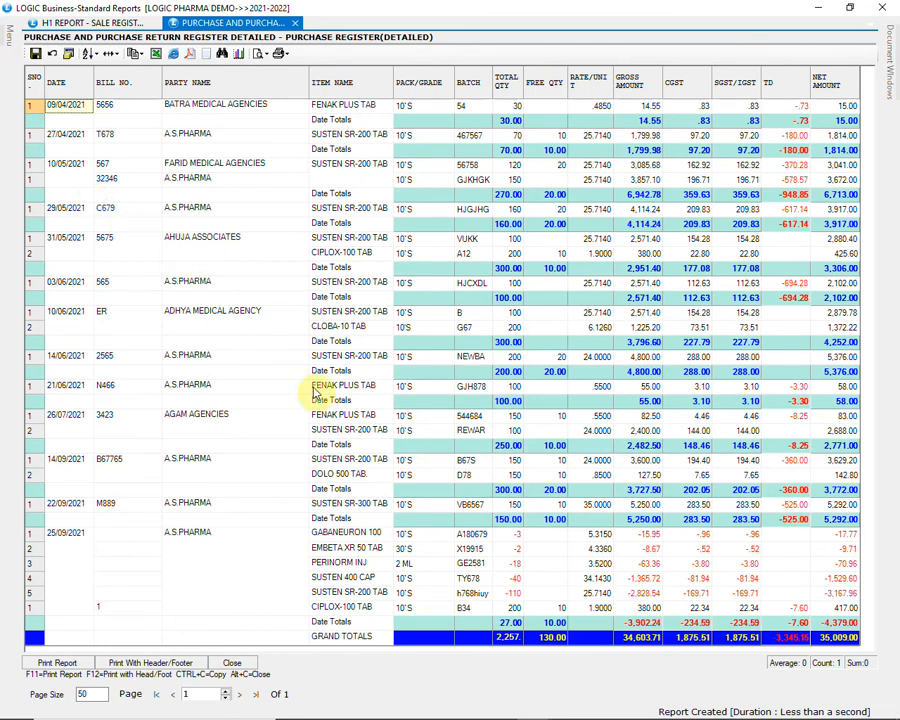
Examine the items, batches and returned quantities of the A.S.PHARMA entries dated 25/09/2021, and close the result.
left_click(267, 546)
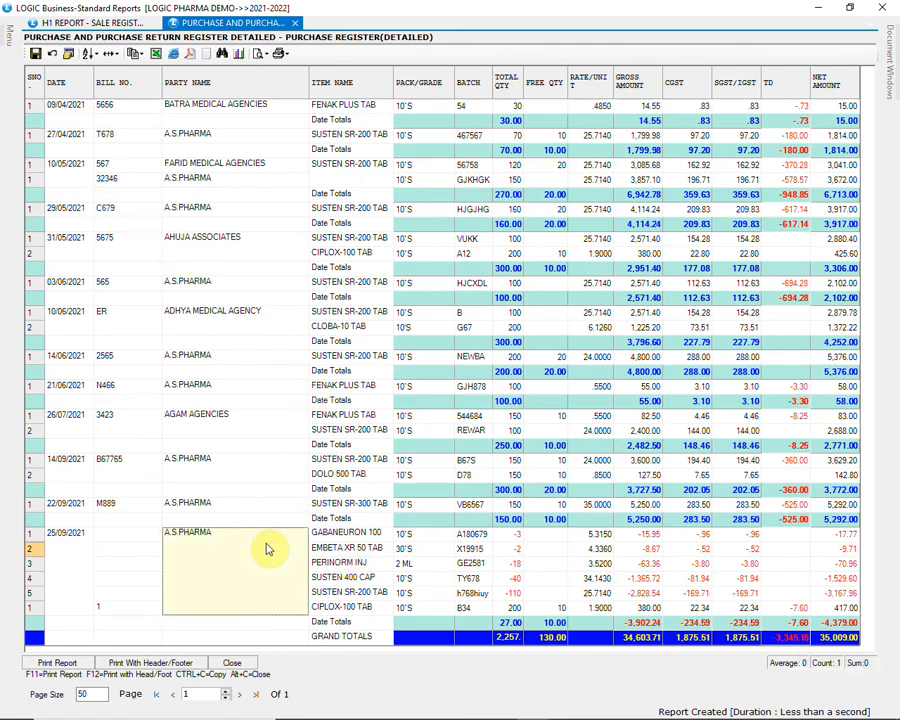
left_click(362, 539)
left_click(468, 537)
key("Right")
key("Down")
key("Down")
key("Down")
key("Down")
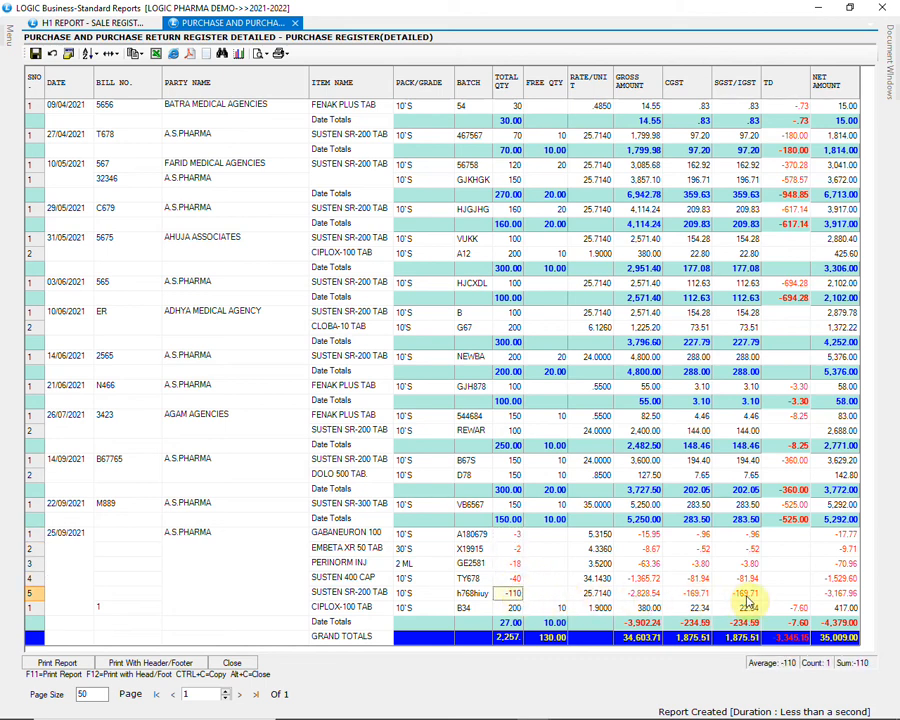
left_click(478, 610)
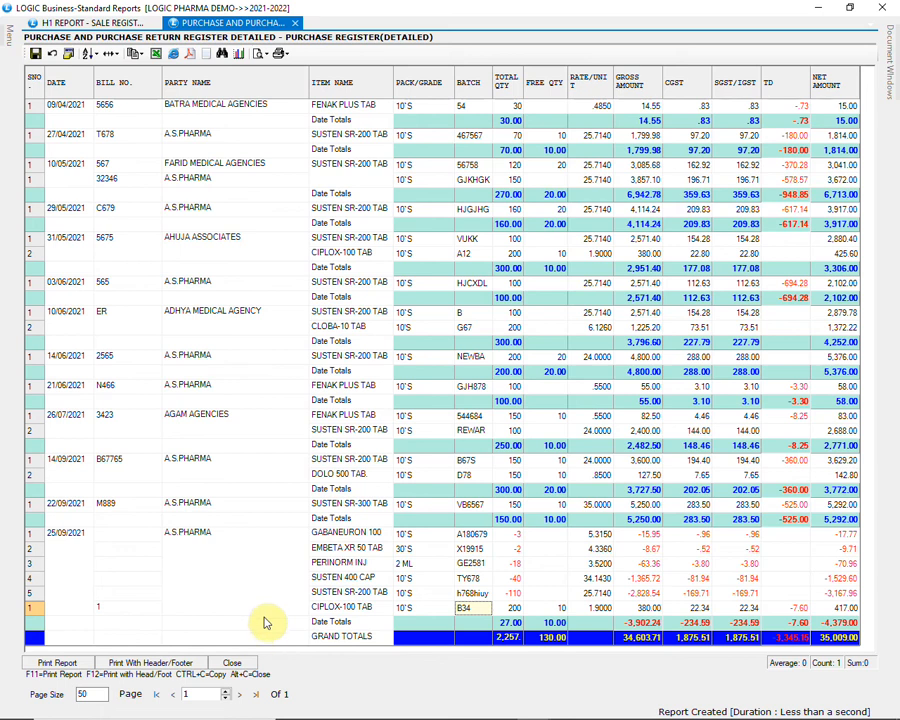
left_click(232, 663)
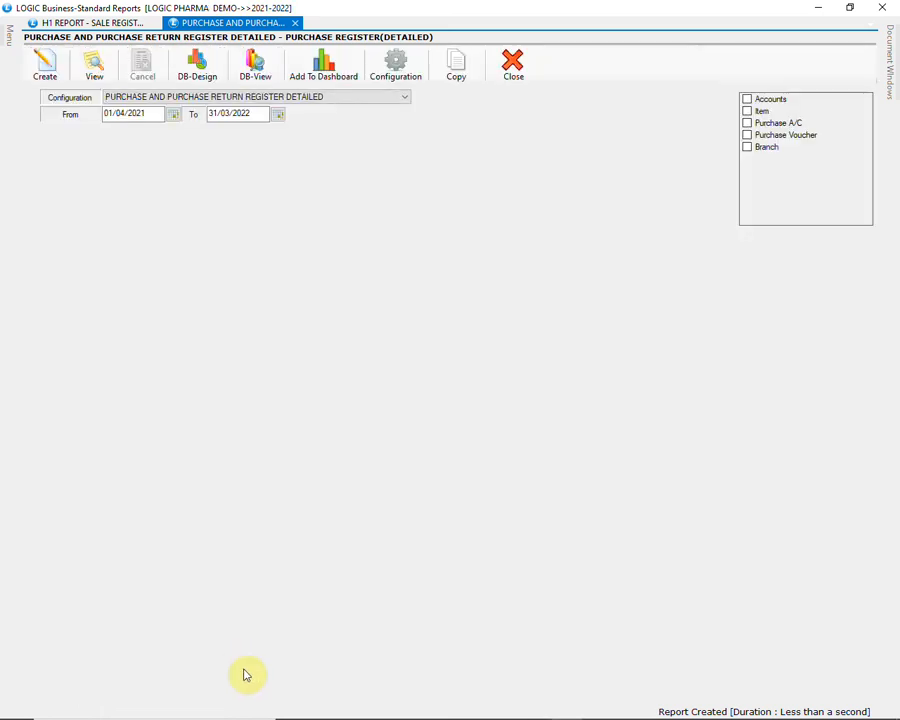
Open the Sale Register(Detailed) report and create it with the SALE AND SALE RETURN REGISTER DETAILED configuration.
mouse_move(5, 40)
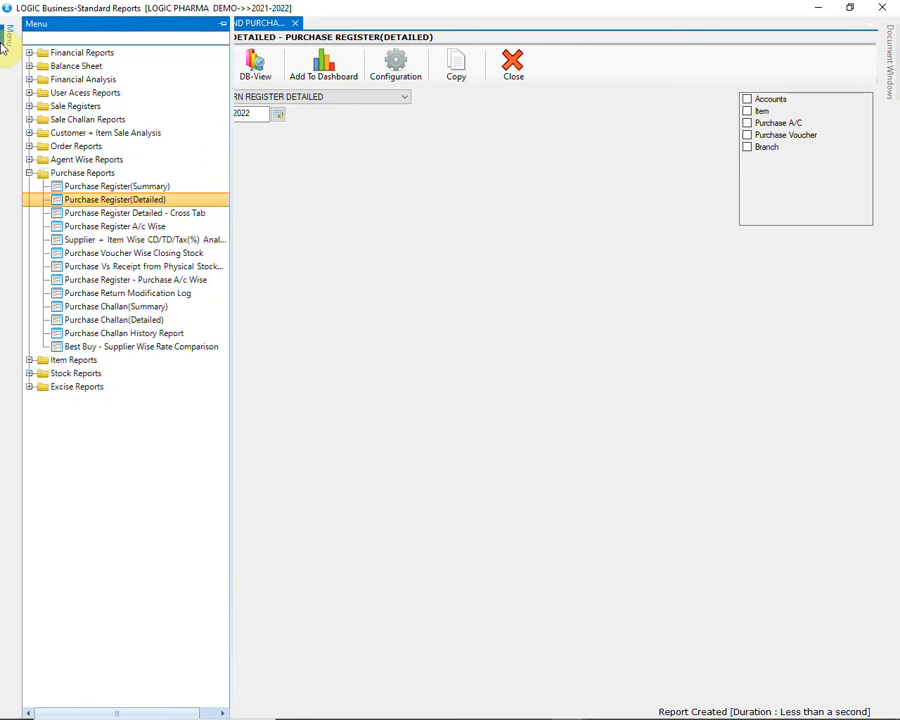
left_click(28, 107)
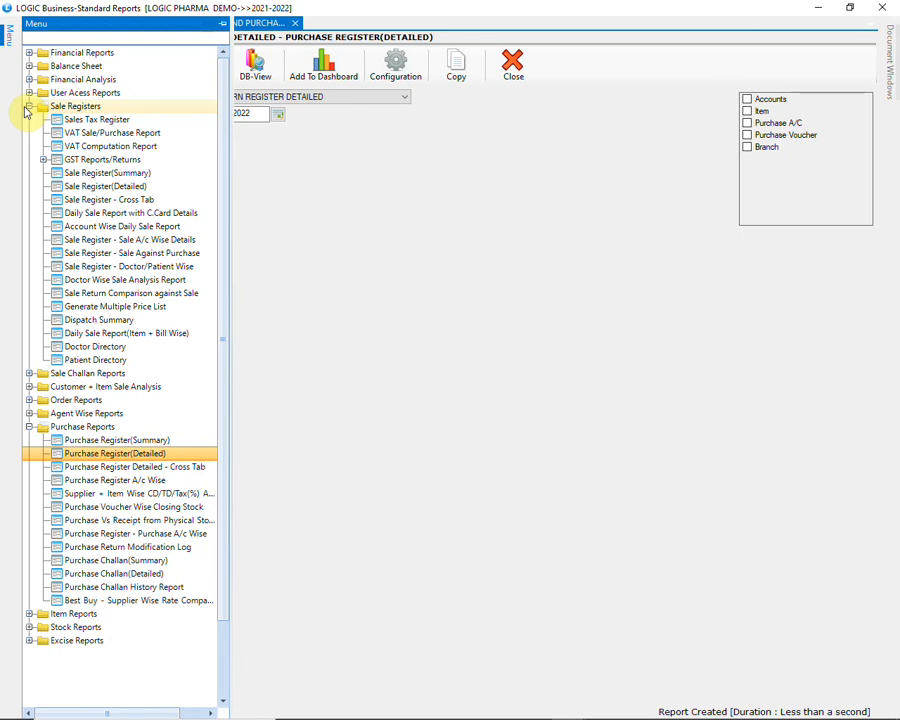
left_click(112, 188)
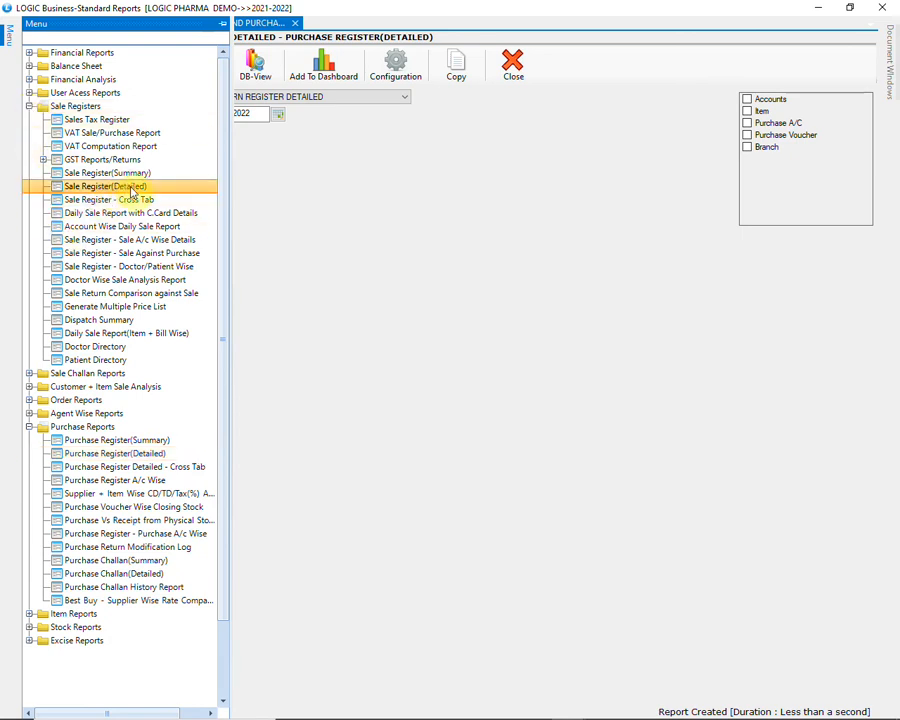
double_click(135, 192)
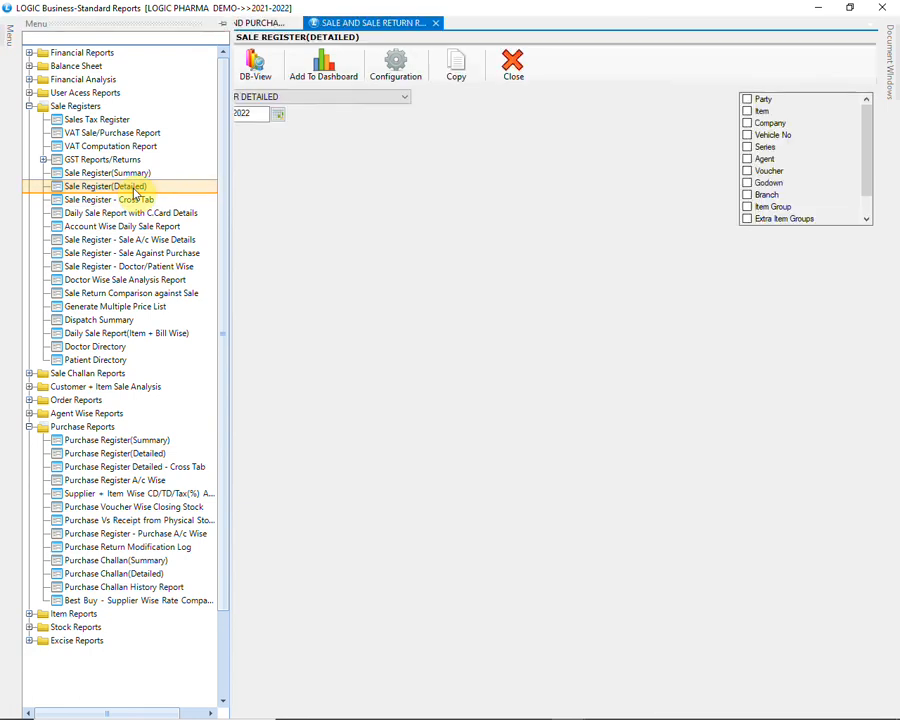
left_click(346, 97)
left_click(346, 97)
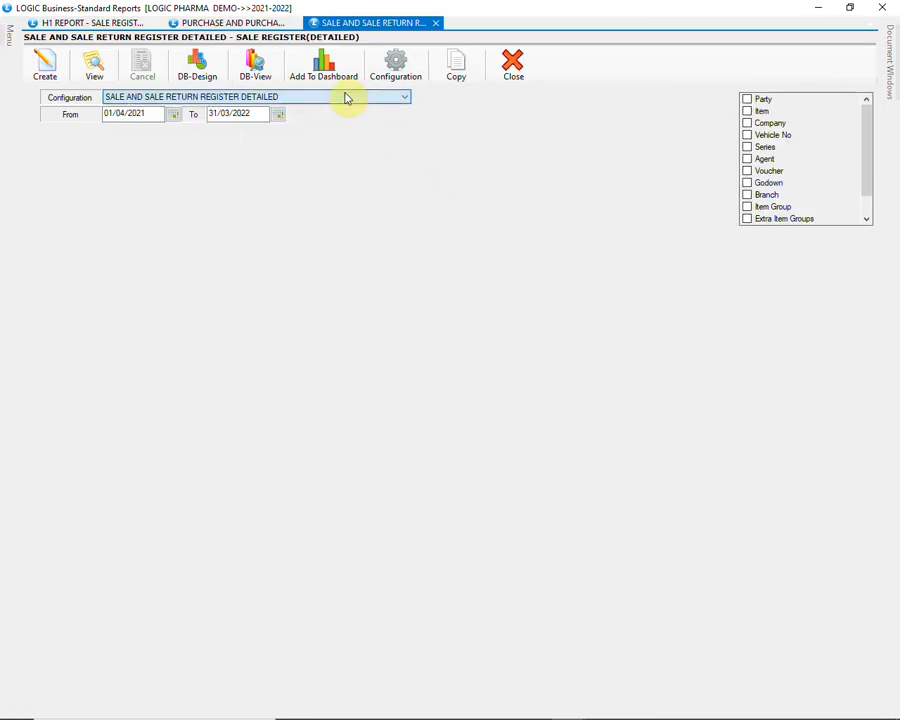
left_click(45, 63)
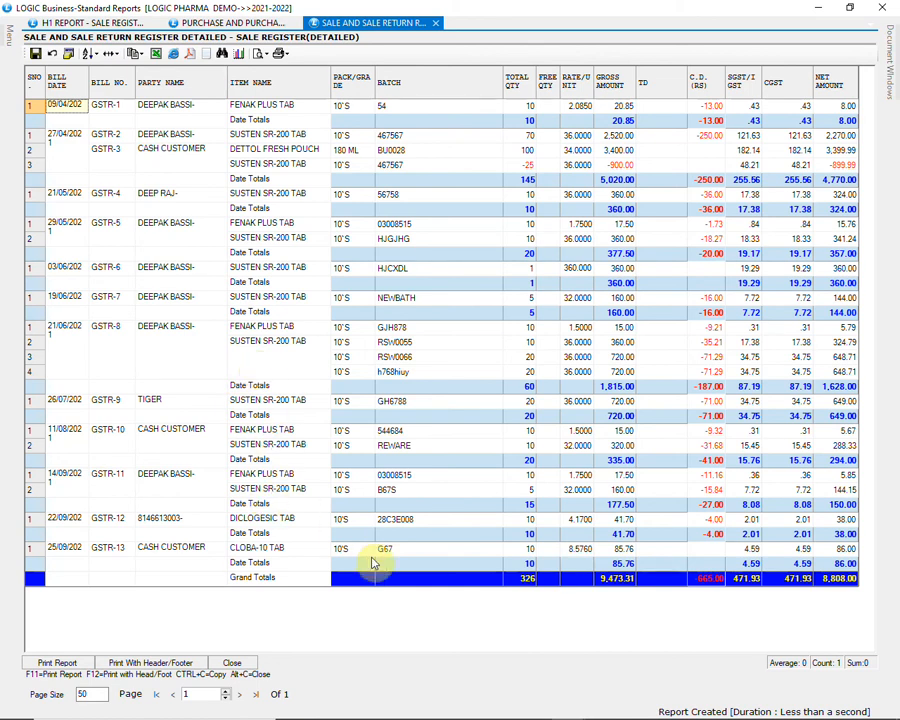
Examine the CLOBA-10 TAB sale and the returned SUSTEN SR-200 TAB quantity and gross amount, and close the result.
left_click(162, 552)
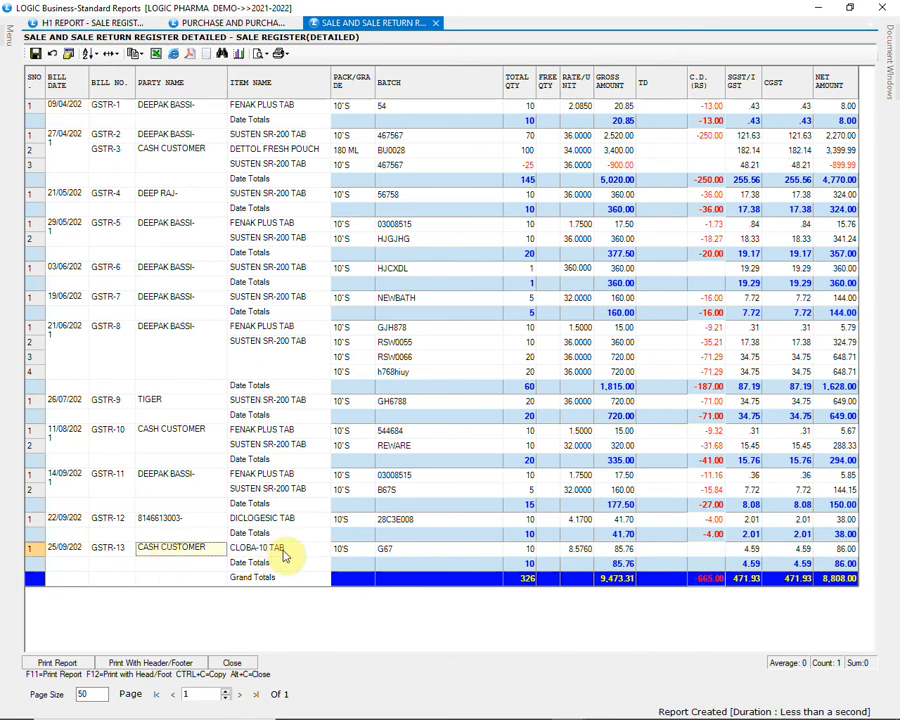
left_click(656, 563)
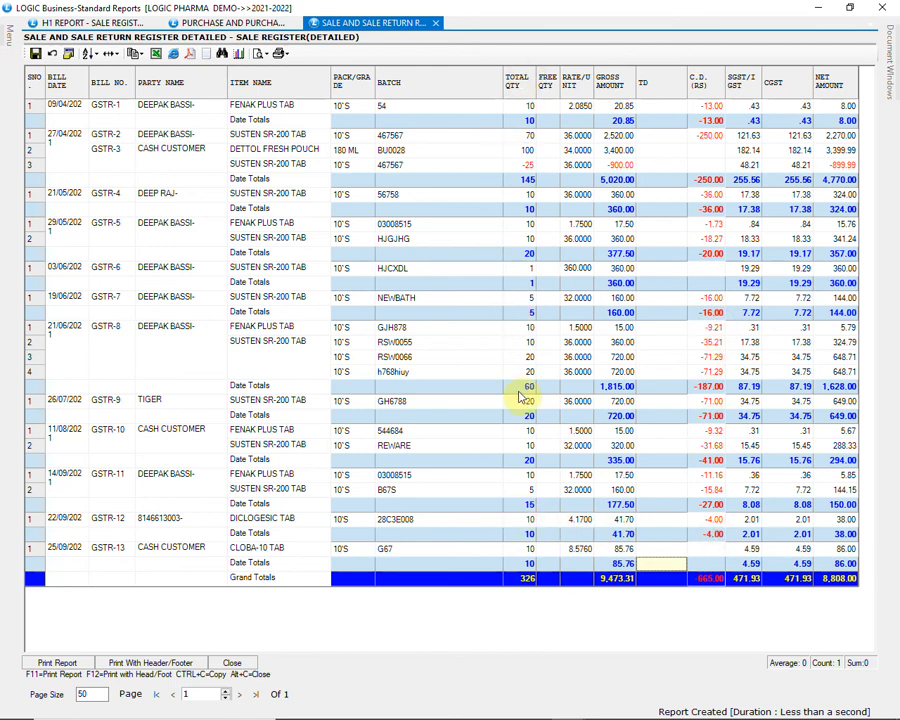
left_click(524, 165)
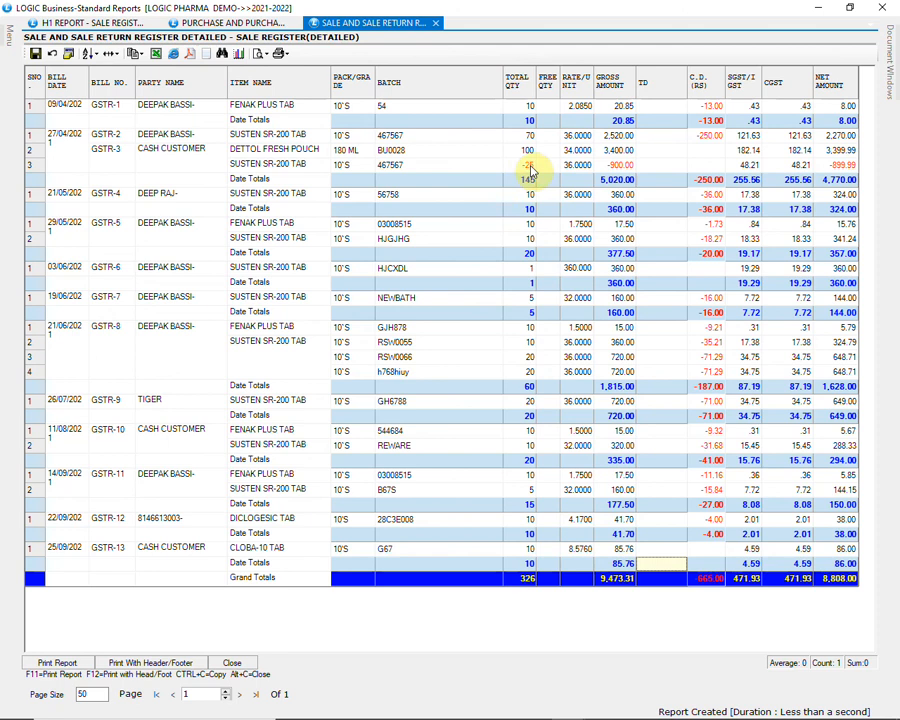
left_click(592, 164)
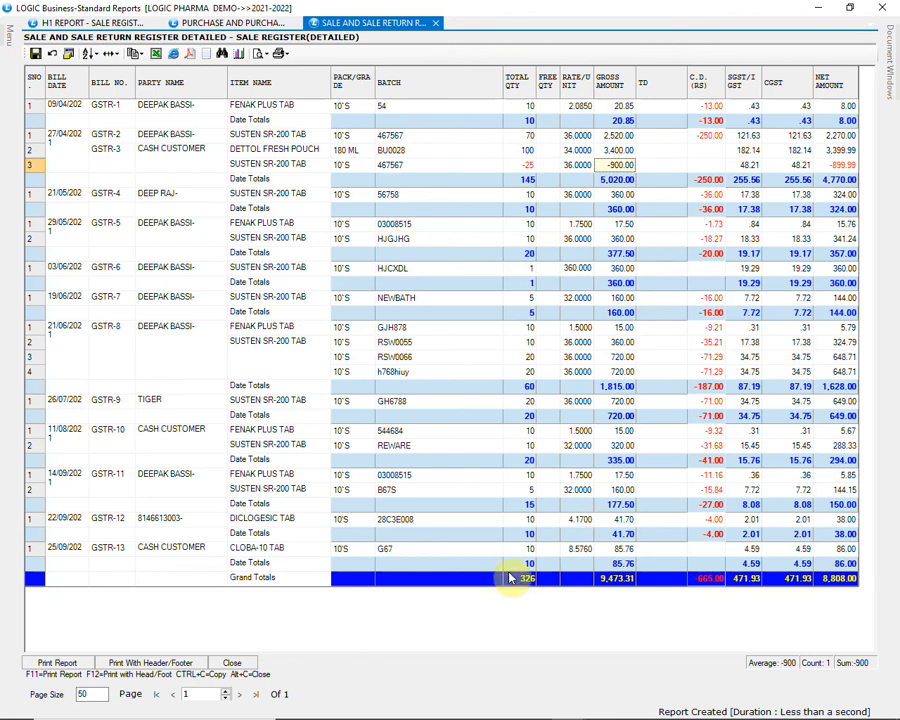
key("alt+c")
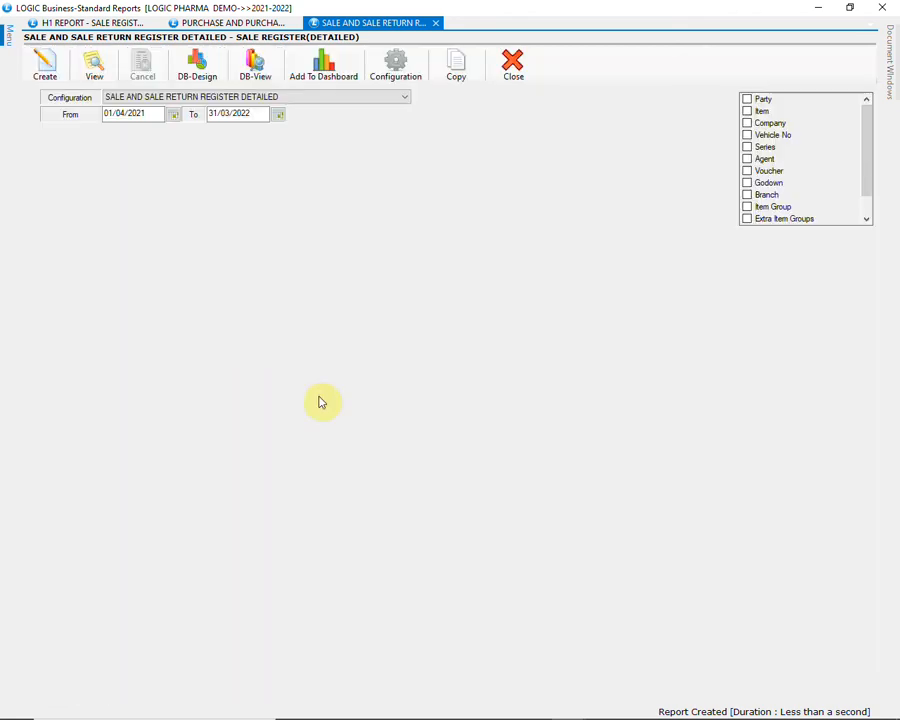
Create the Account Wise Daily Sale Report with the DAILY SALE REPORT CONSOLIDATED configuration and check the 25/09/2021 entry.
left_click(5, 45)
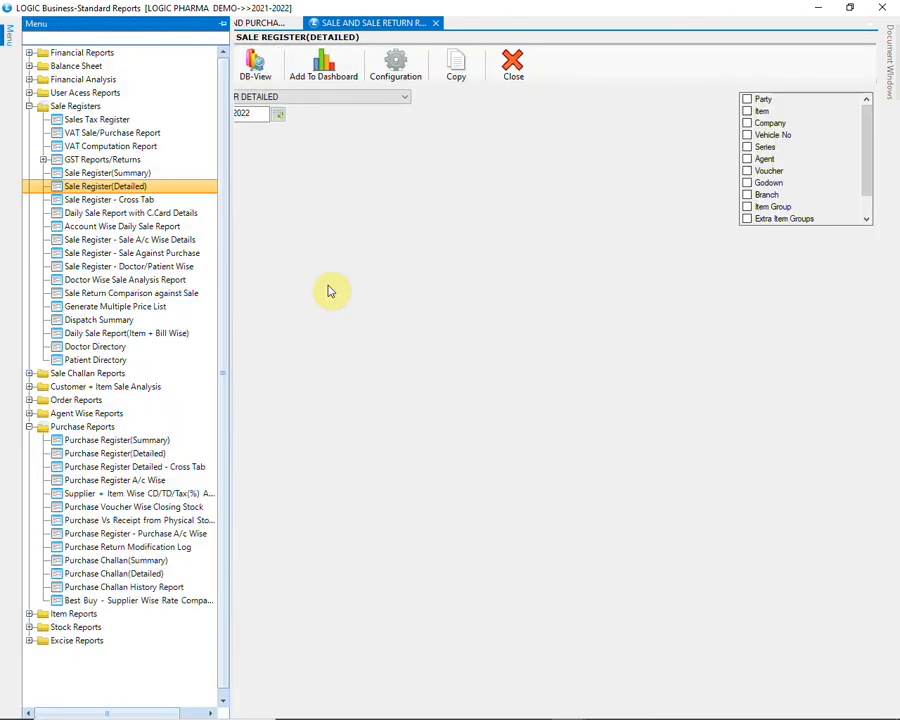
left_click(170, 229)
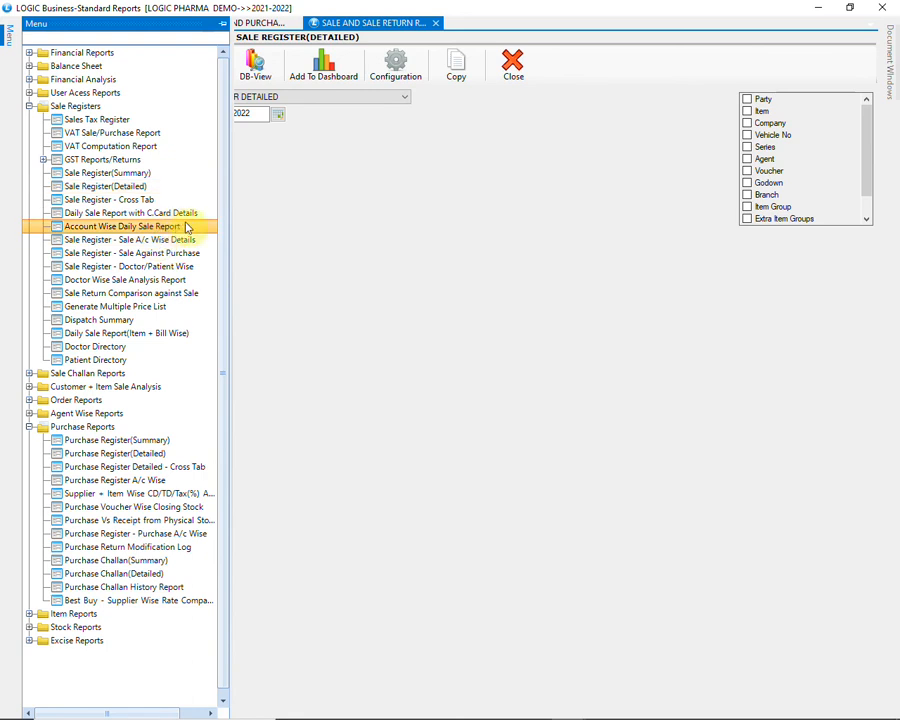
double_click(175, 228)
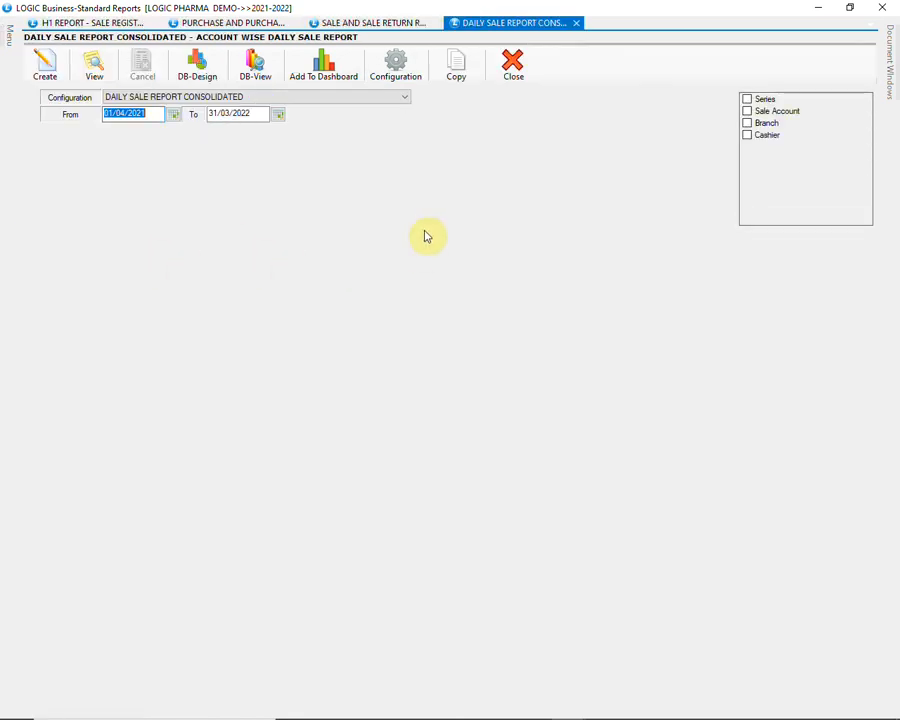
left_click(357, 102)
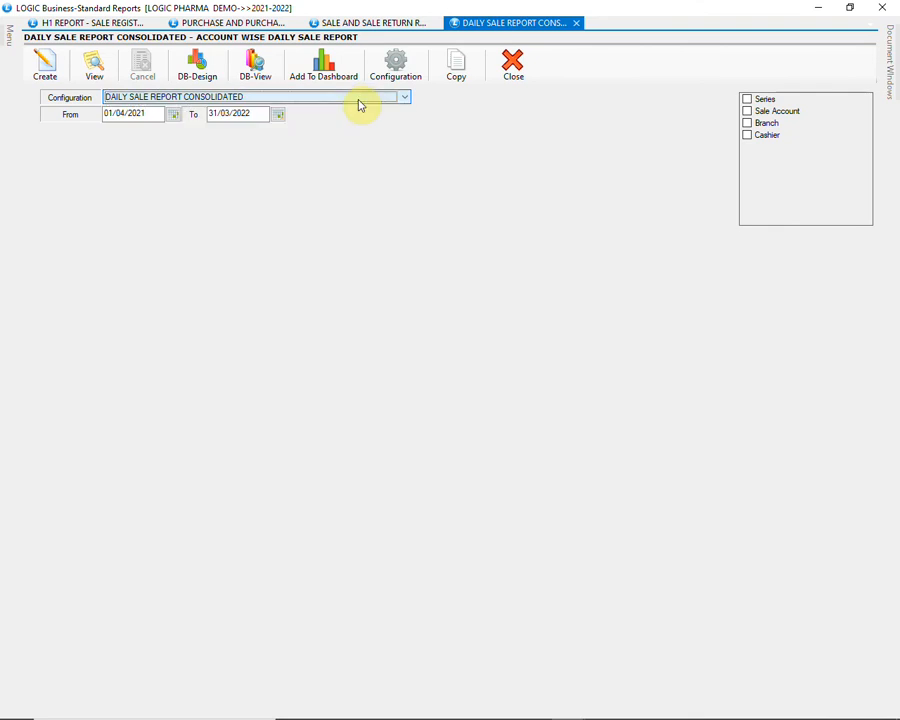
left_click(56, 70)
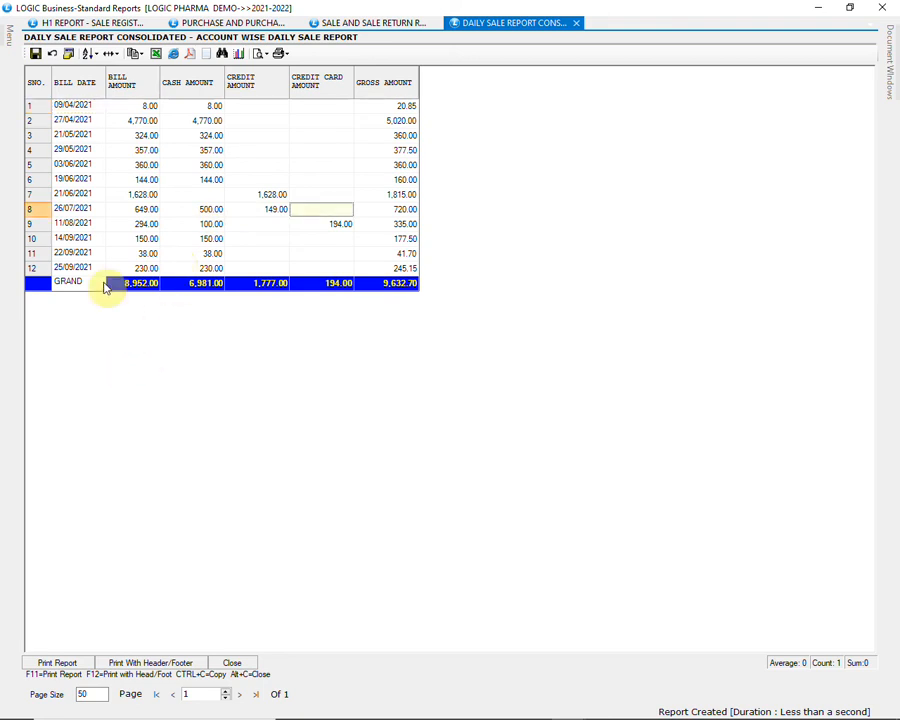
left_click(90, 269)
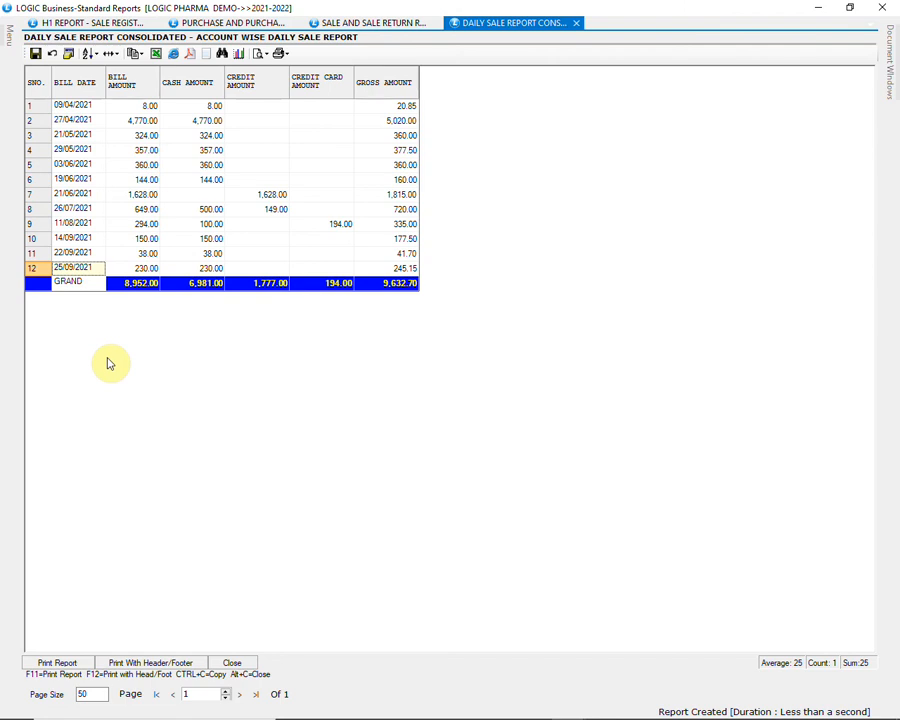
Open the Ledger financial report and create it for the A.S.PHARMA account only.
mouse_move(6, 32)
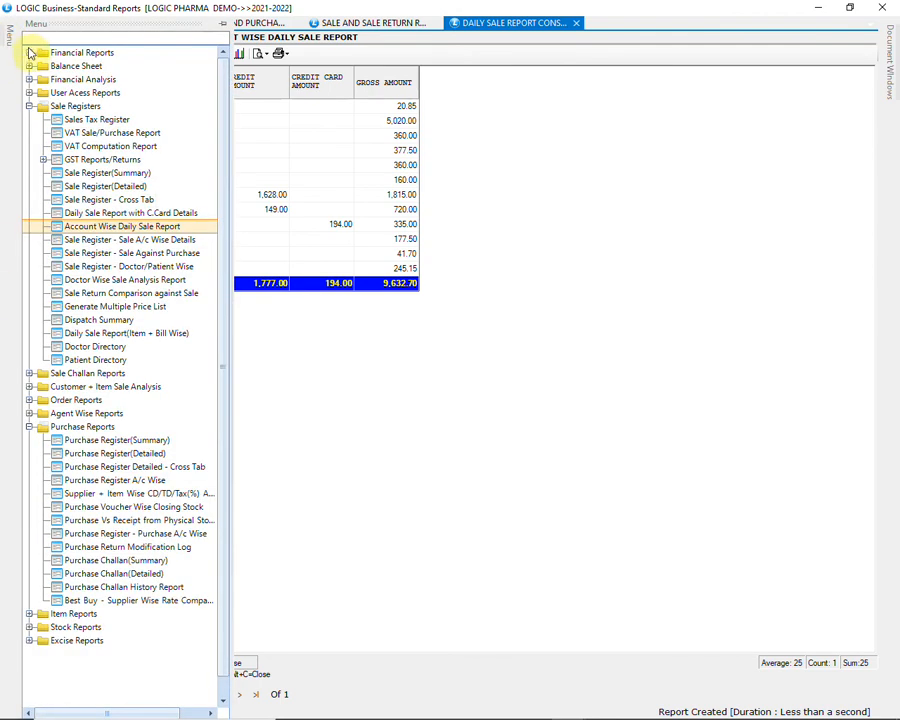
left_click(30, 52)
left_click(148, 107)
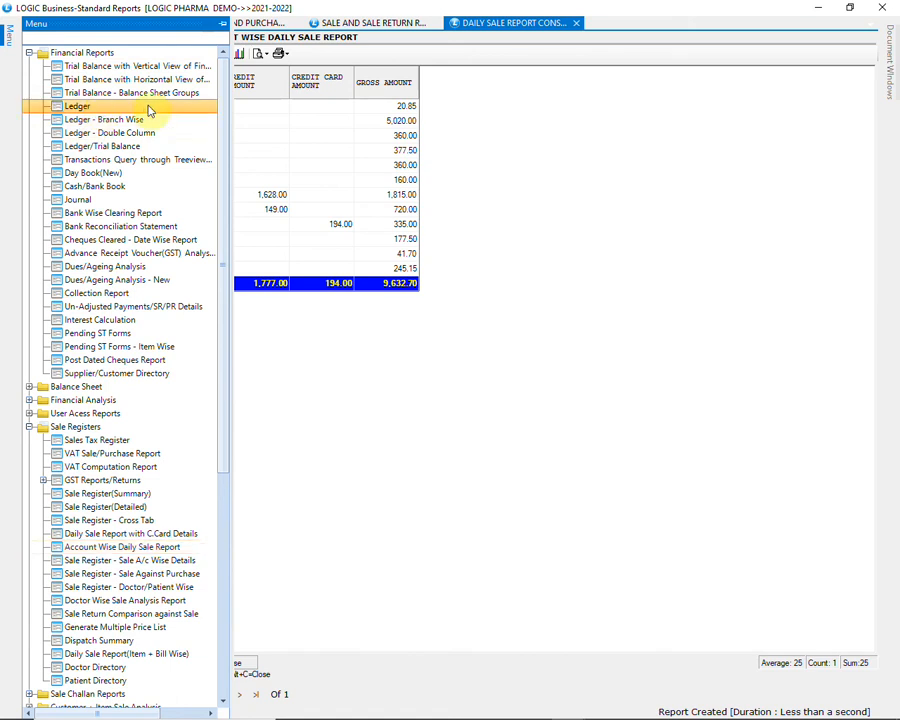
double_click(148, 107)
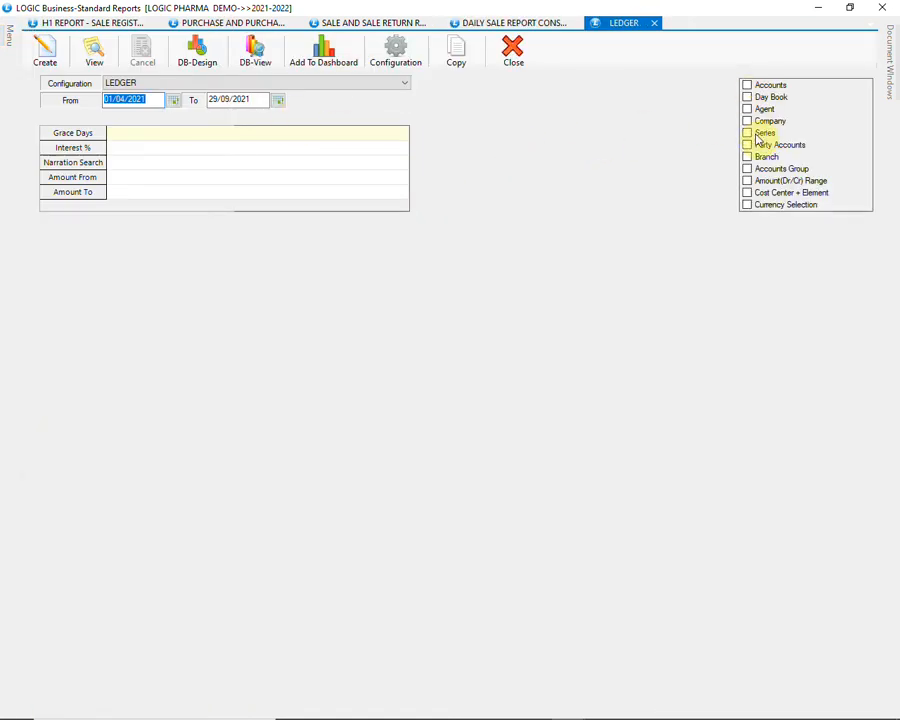
left_click(750, 86)
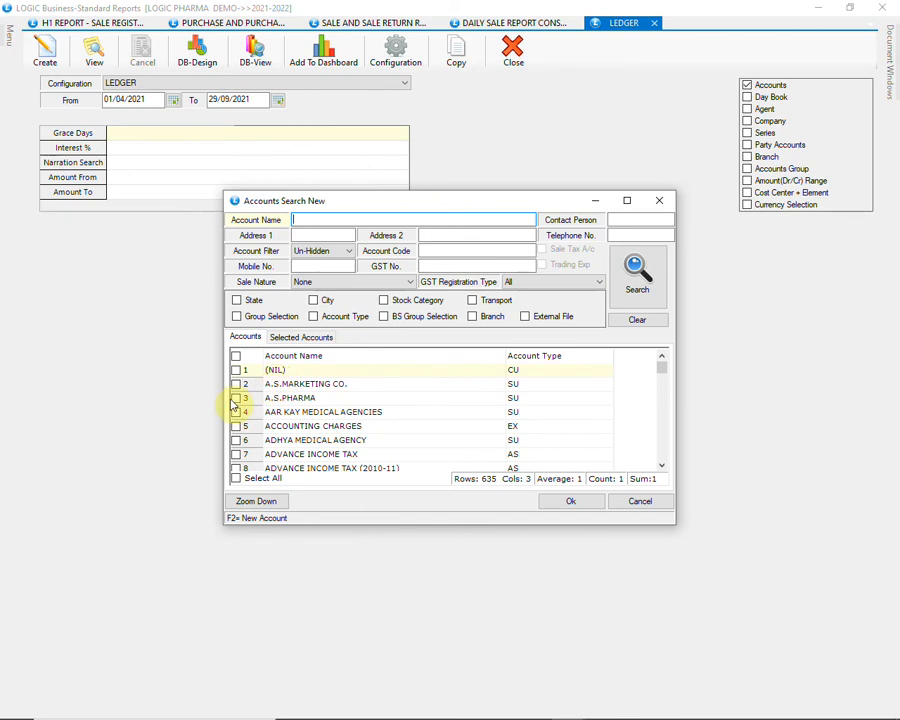
left_click(236, 399)
left_click(307, 219)
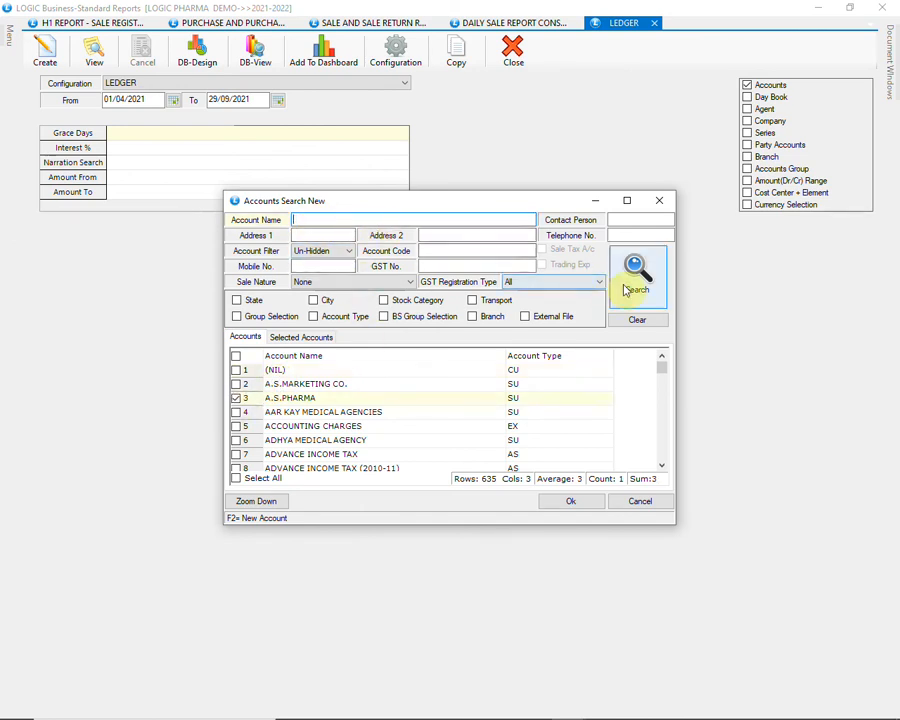
left_click(572, 502)
left_click(45, 52)
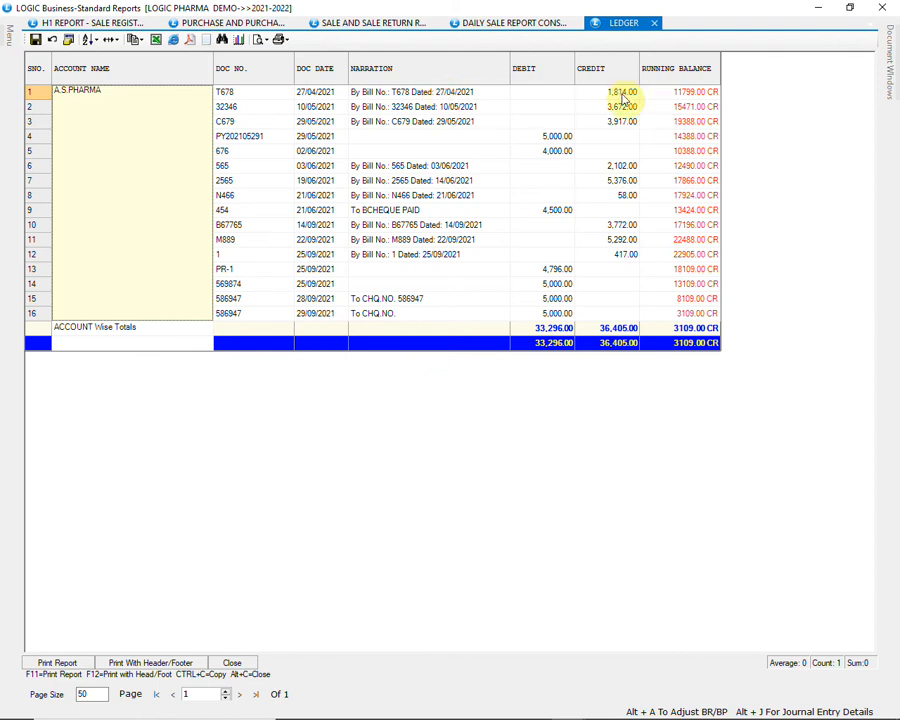
Examine the credited purchase bills B67765 and 1 and the debited cheque payment of 28/09/2021 in the A.S.PHARMA ledger.
left_click(459, 226)
left_click(610, 228)
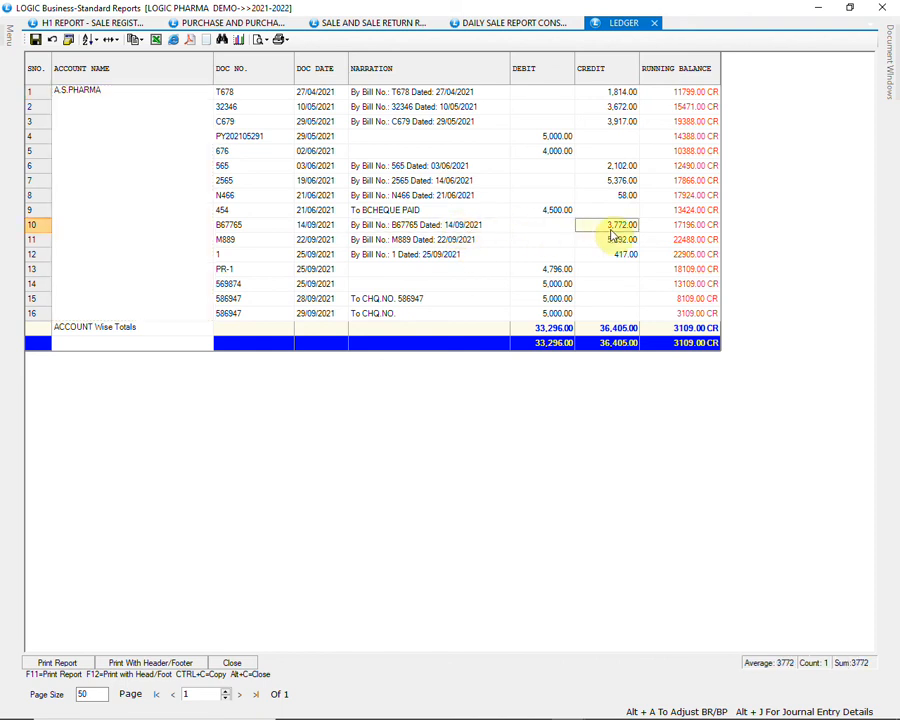
left_click(462, 256)
left_click(620, 256)
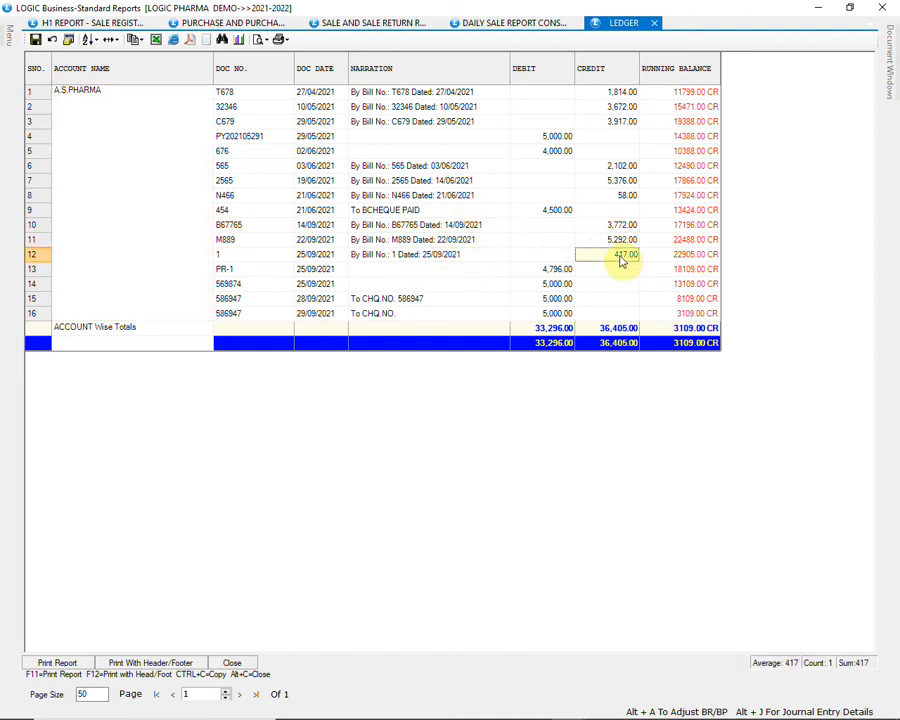
left_click(443, 300)
left_click(545, 300)
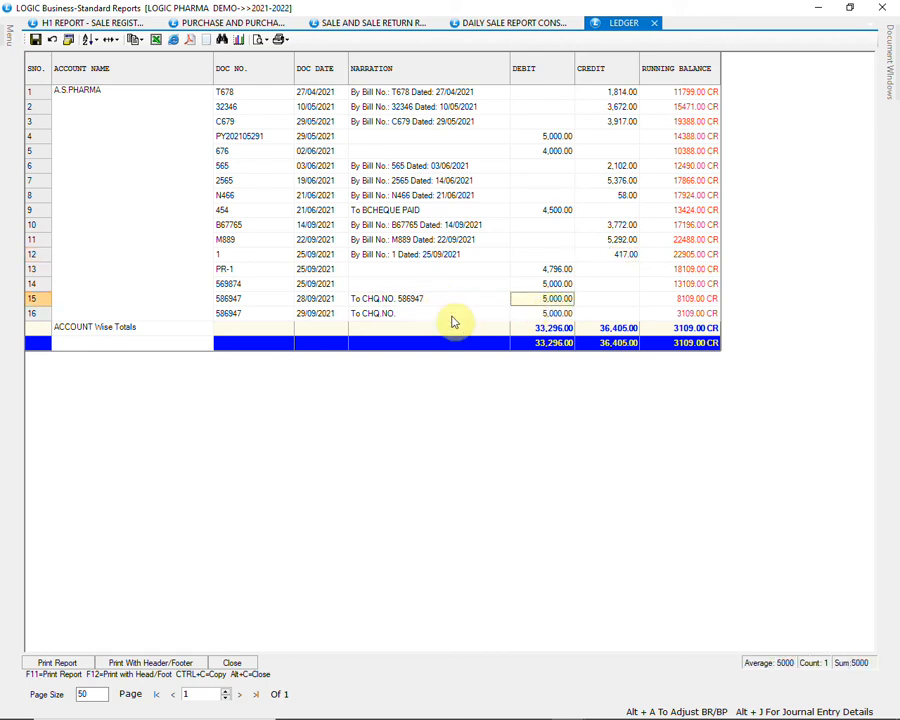
Examine the debited cheque payment of 29/09/2021 in the A.S.PHARMA ledger and close the result.
left_click(405, 315)
left_click(560, 314)
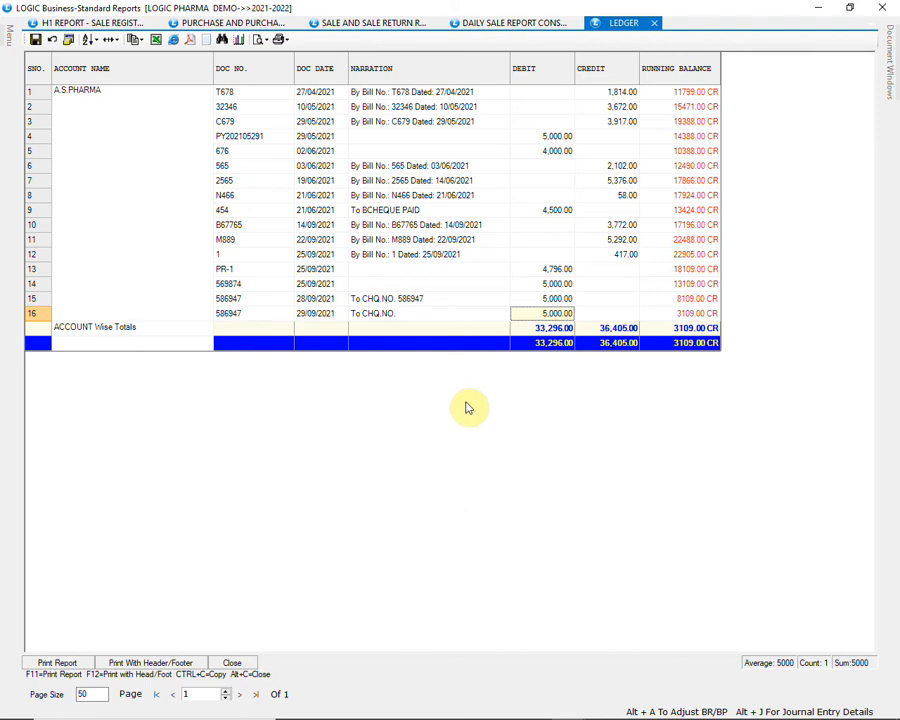
left_click(234, 663)
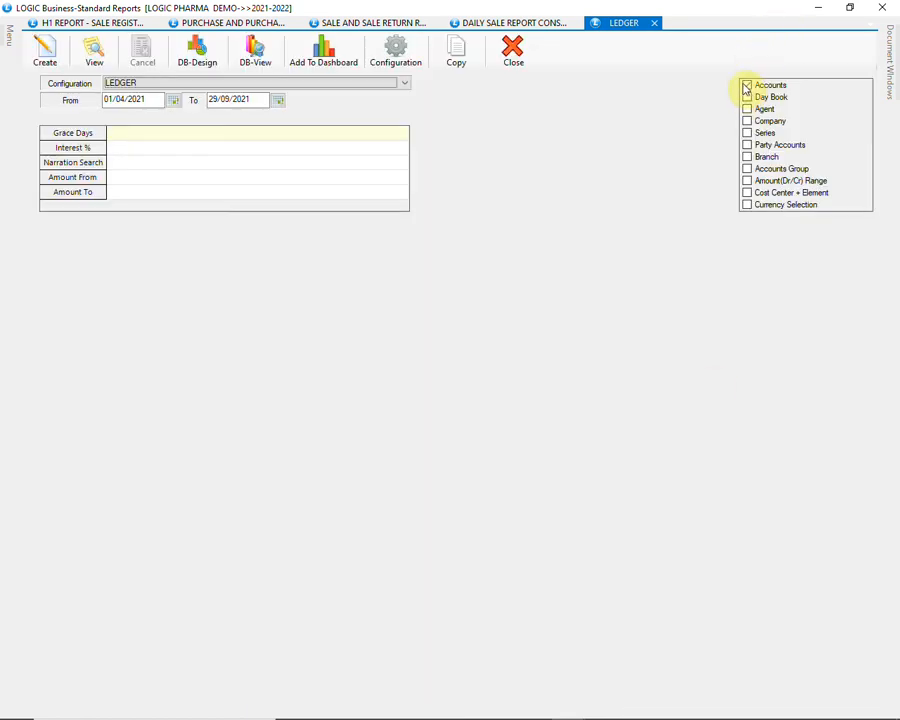
Create the ledger for all accounts with the account filter cleared and look through its account-wise entries and totals.
left_click(46, 55)
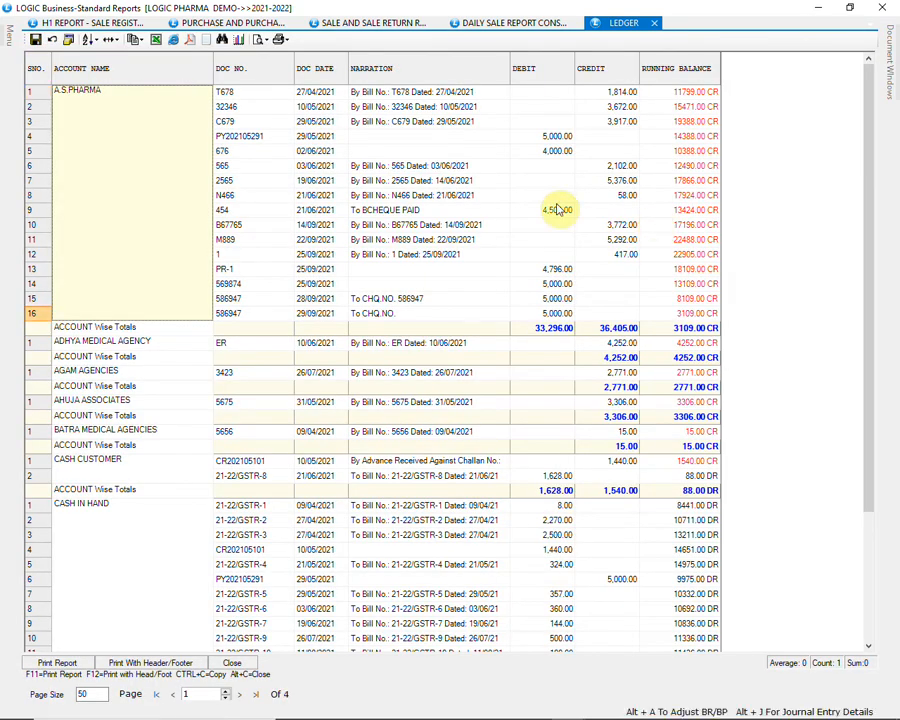
scroll(558, 209, "down", 4)
scroll(558, 209, "down", 15)
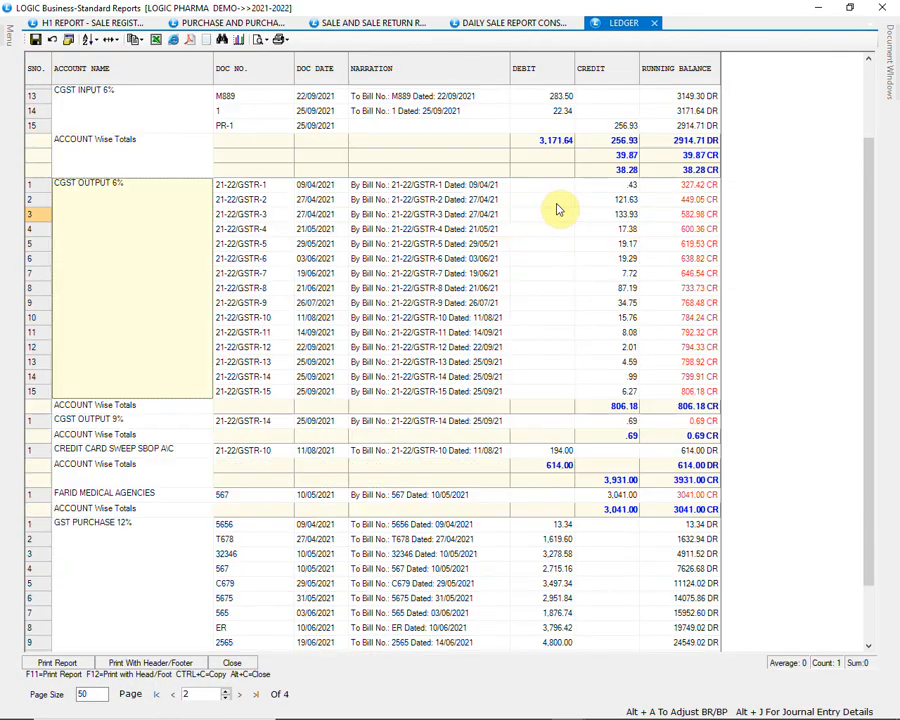
scroll(558, 209, "down", 20)
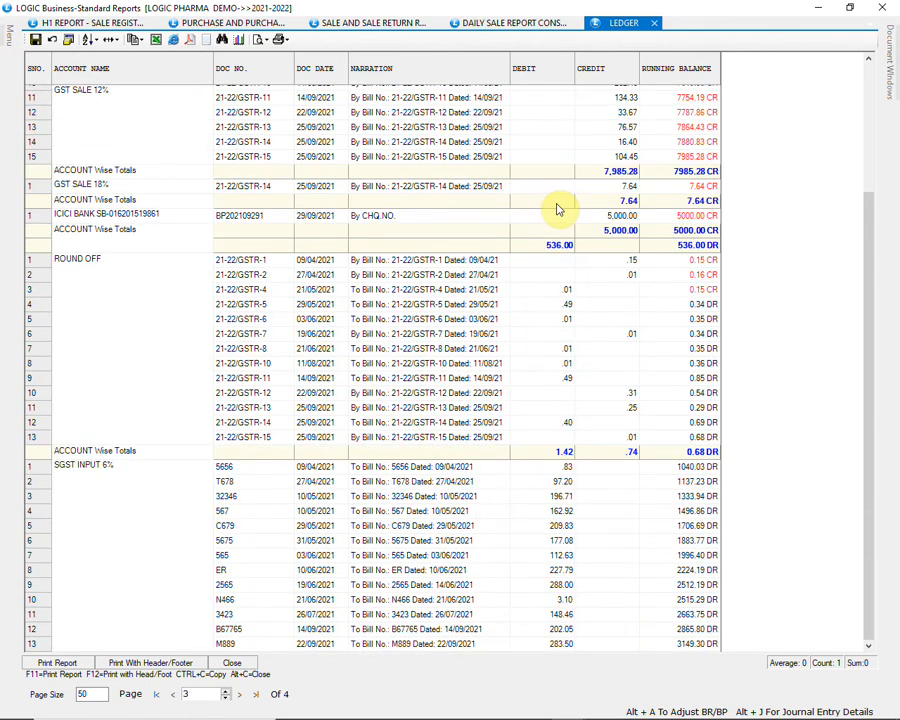
scroll(558, 209, "down", 10)
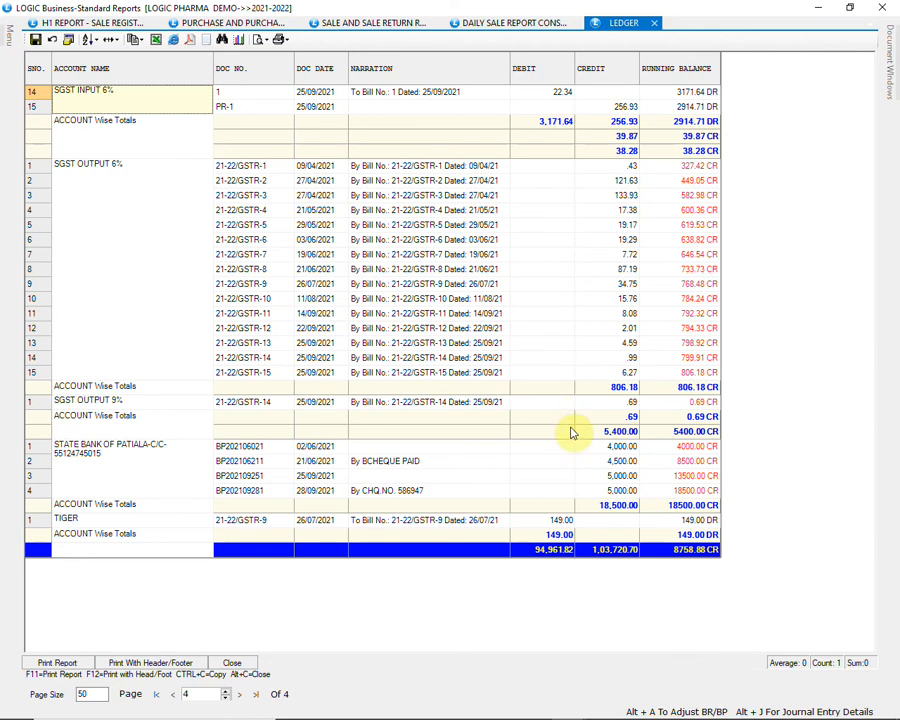
scroll(518, 345, "up", 20)
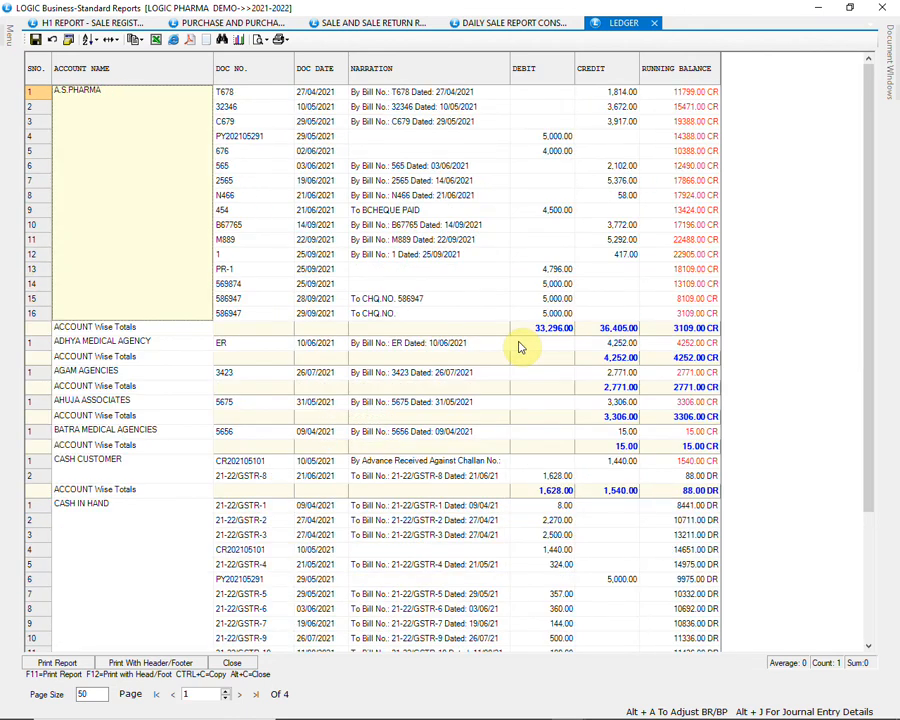
Open the Dues/Ageing Analysis financial report and create it with the PAYMENT ANALYSIS configuration.
mouse_move(10, 38)
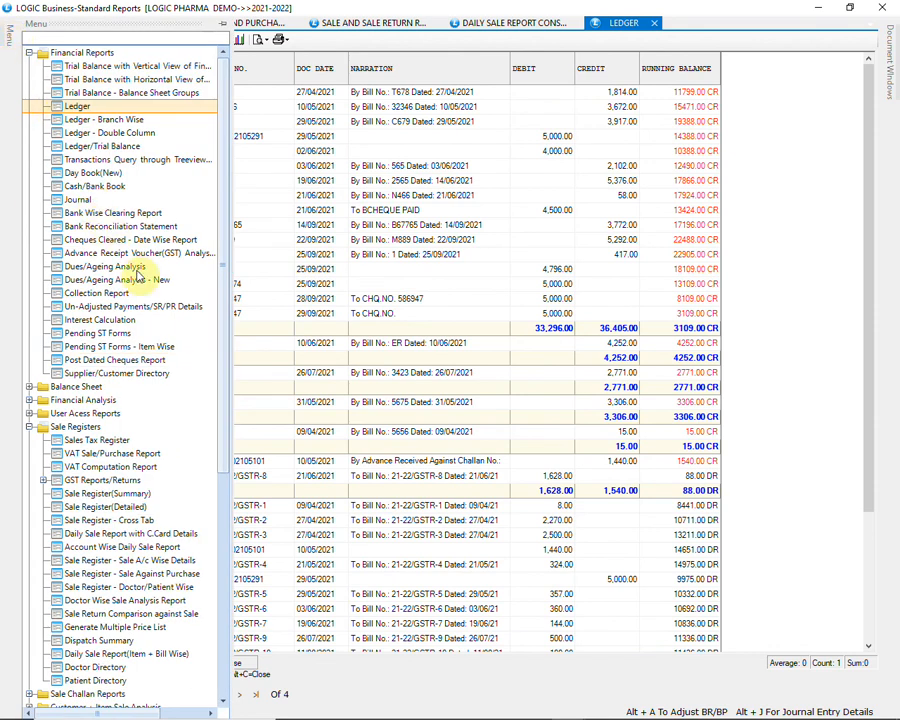
left_click(166, 268)
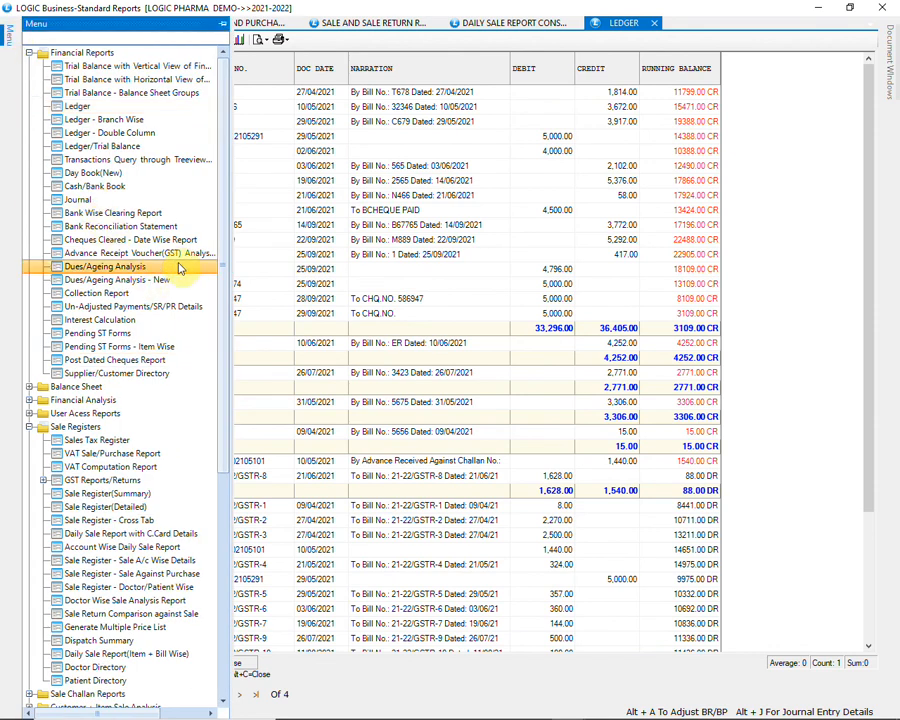
double_click(180, 268)
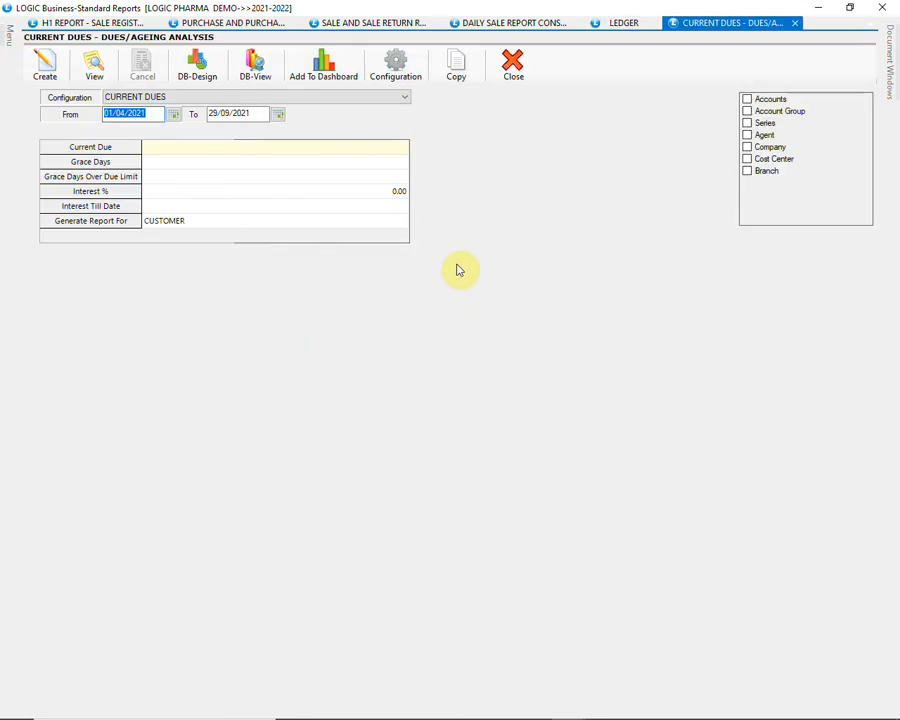
left_click(398, 100)
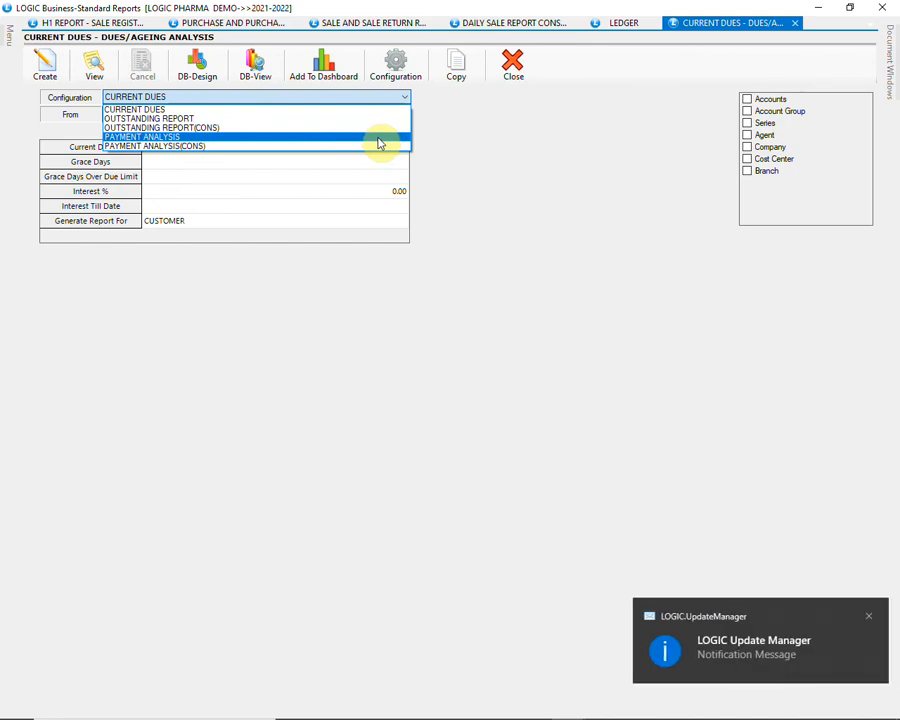
left_click(378, 144)
left_click(41, 70)
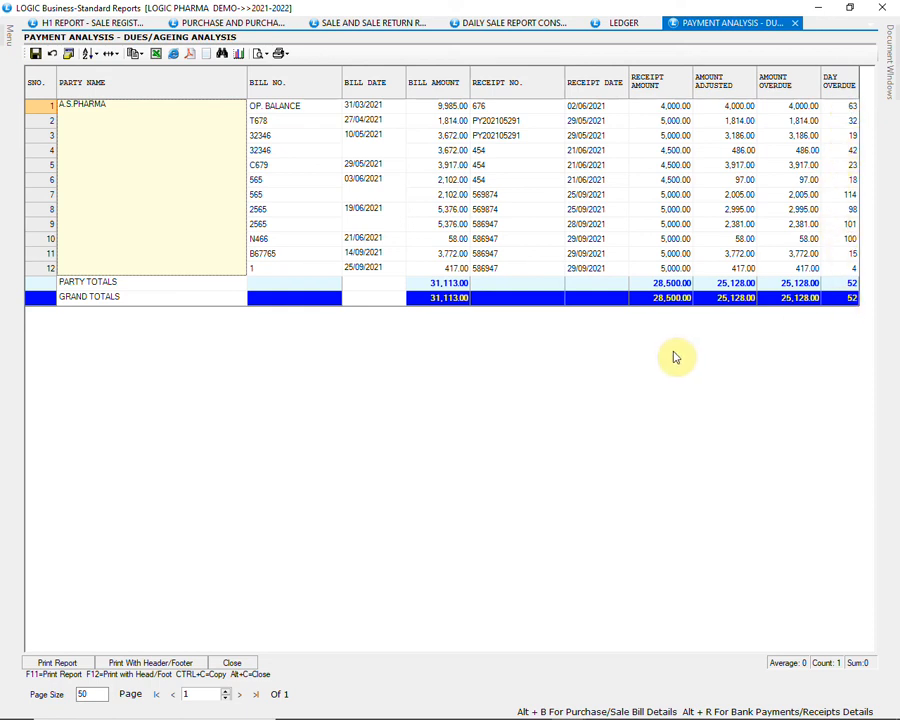
Close the reports window and open GST Returns from the GST reports of the sale registers.
left_click(893, 8)
left_click(876, 8)
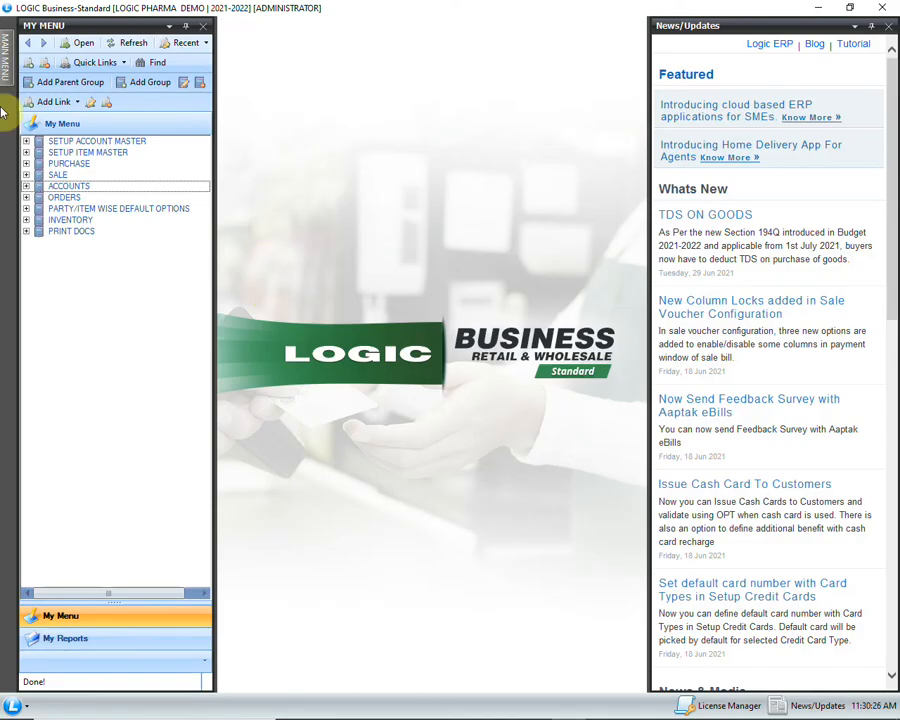
mouse_move(5, 68)
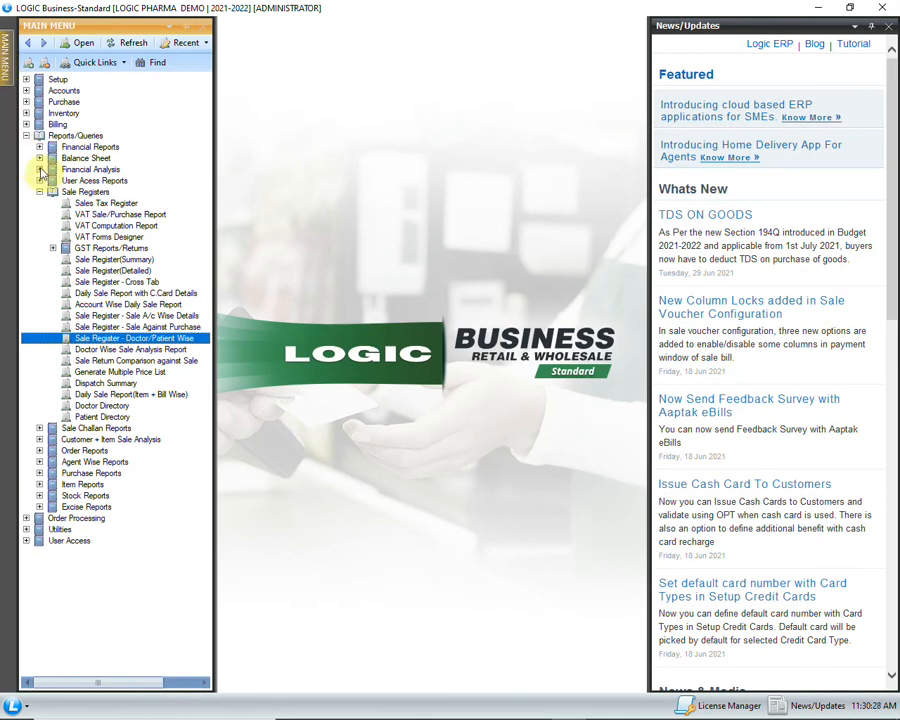
left_click(52, 249)
left_click(143, 260)
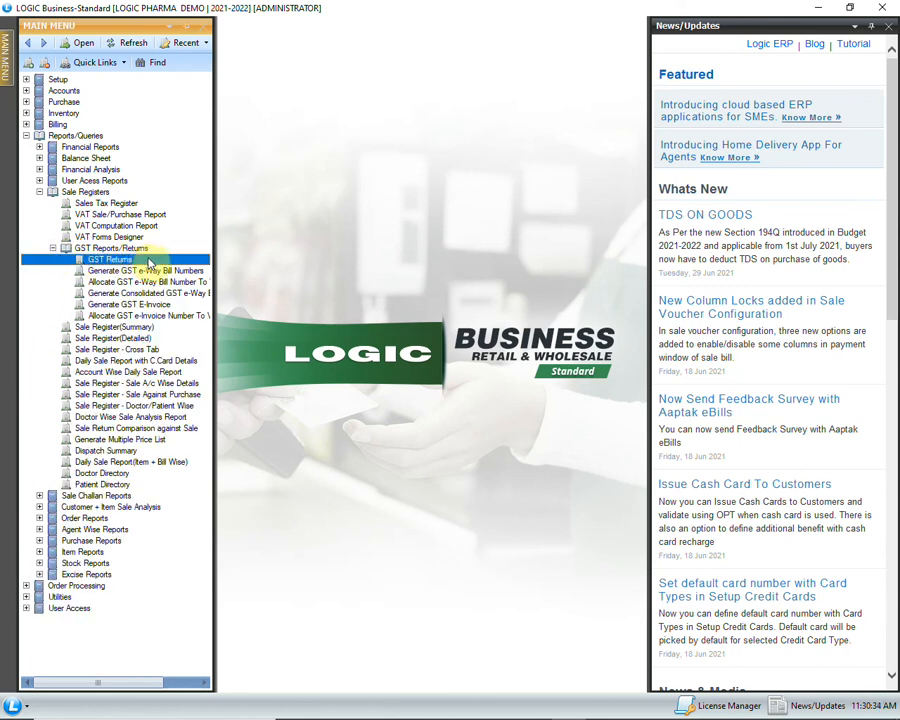
double_click(148, 261)
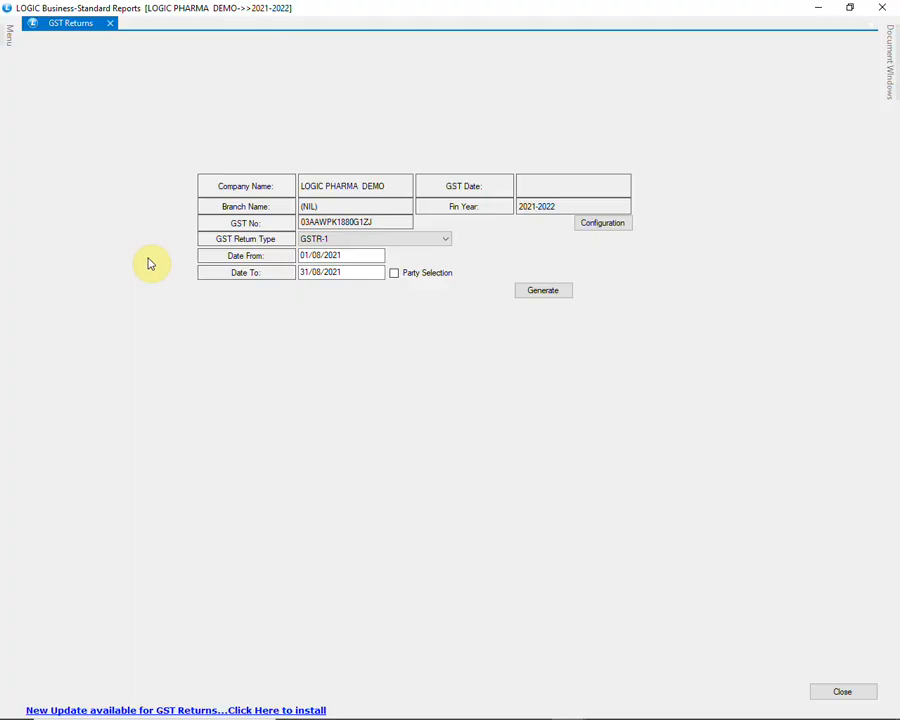
Generate the GSTR-1 return for the period 01/09/2021 to 30/09/2021.
left_click(393, 241)
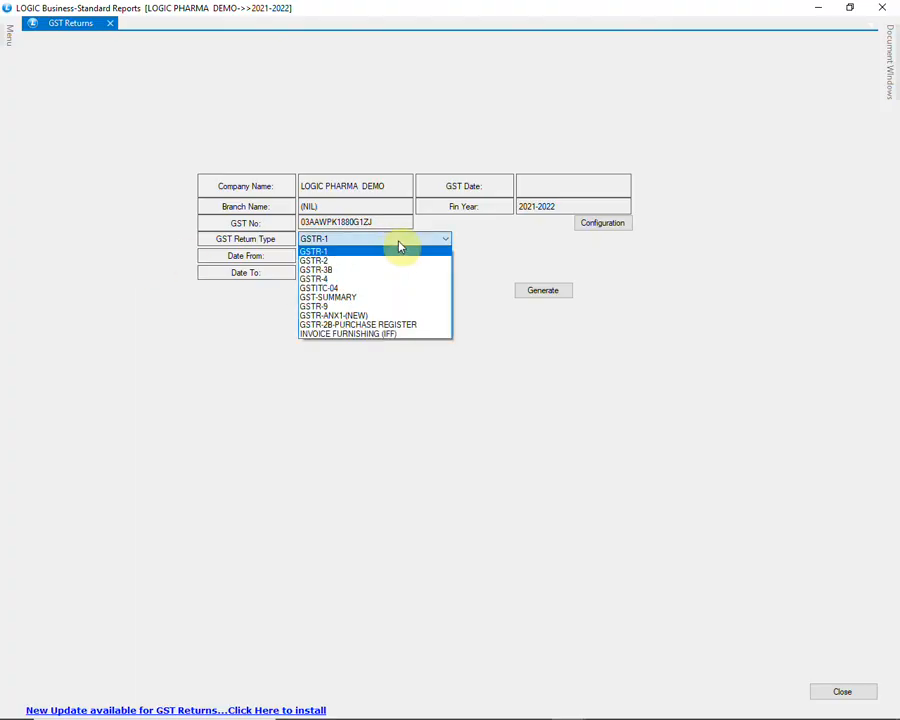
left_click(399, 250)
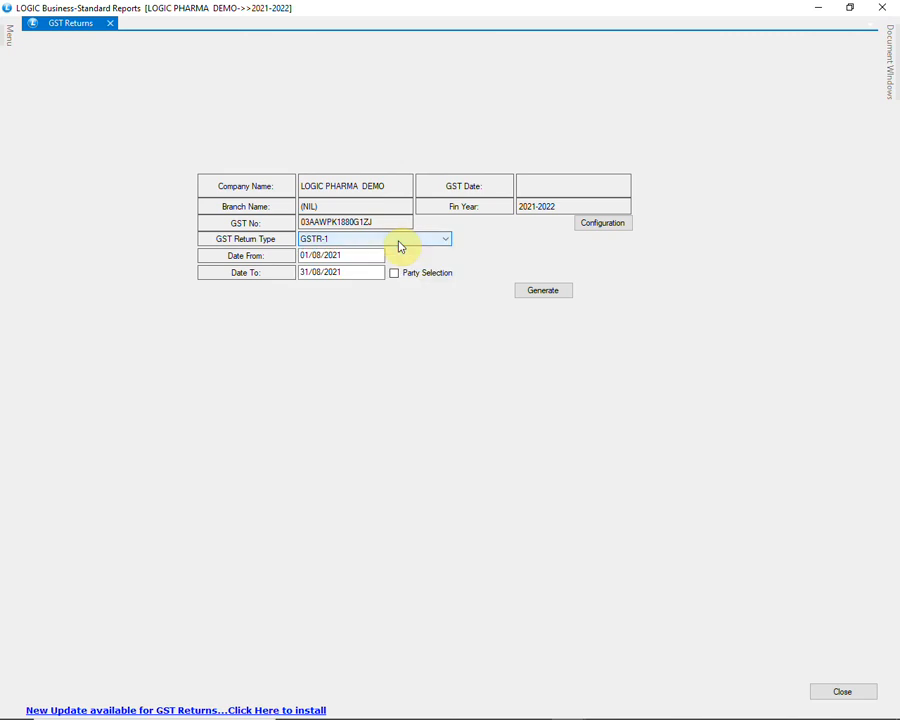
left_click(354, 255)
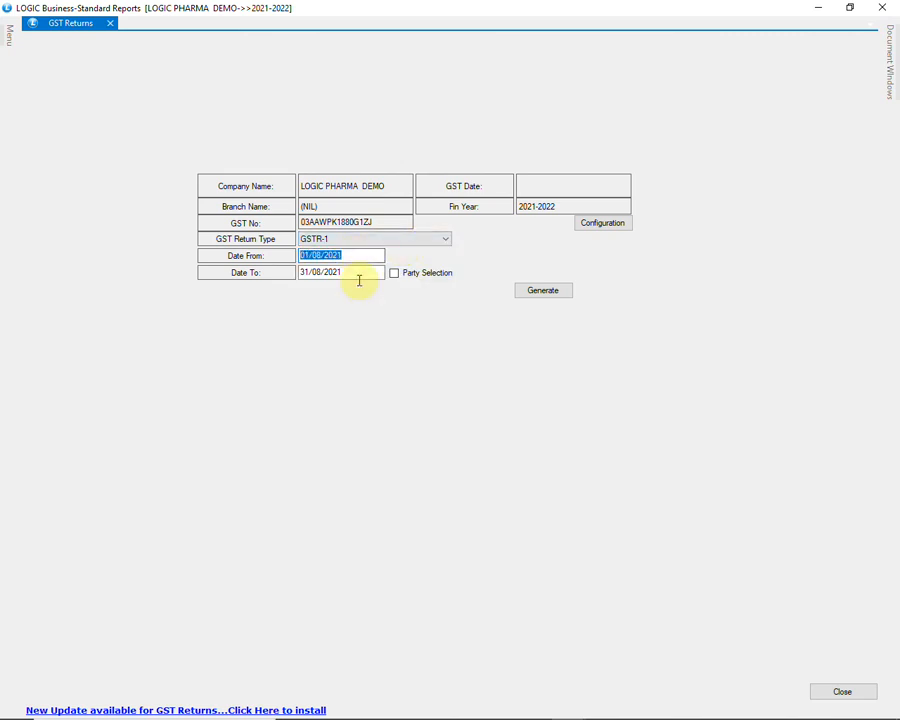
type("0")
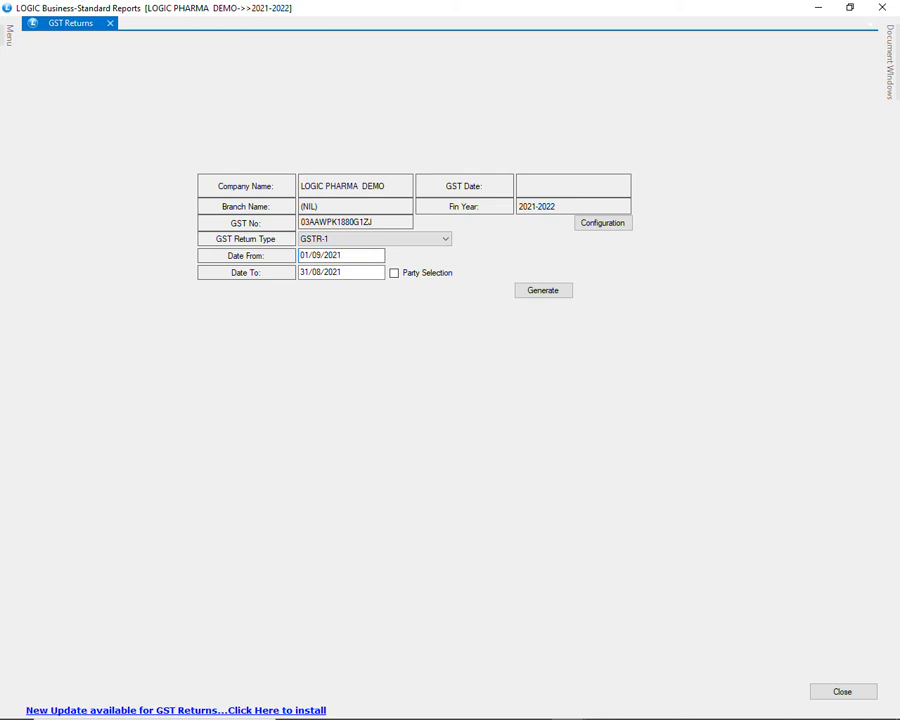
key("Return")
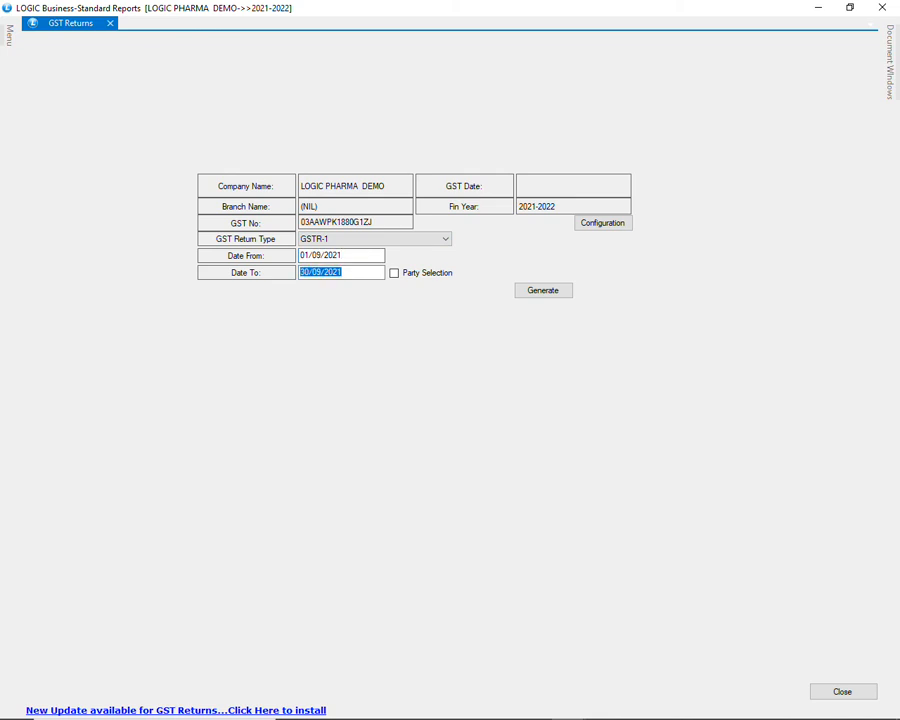
left_click(537, 290)
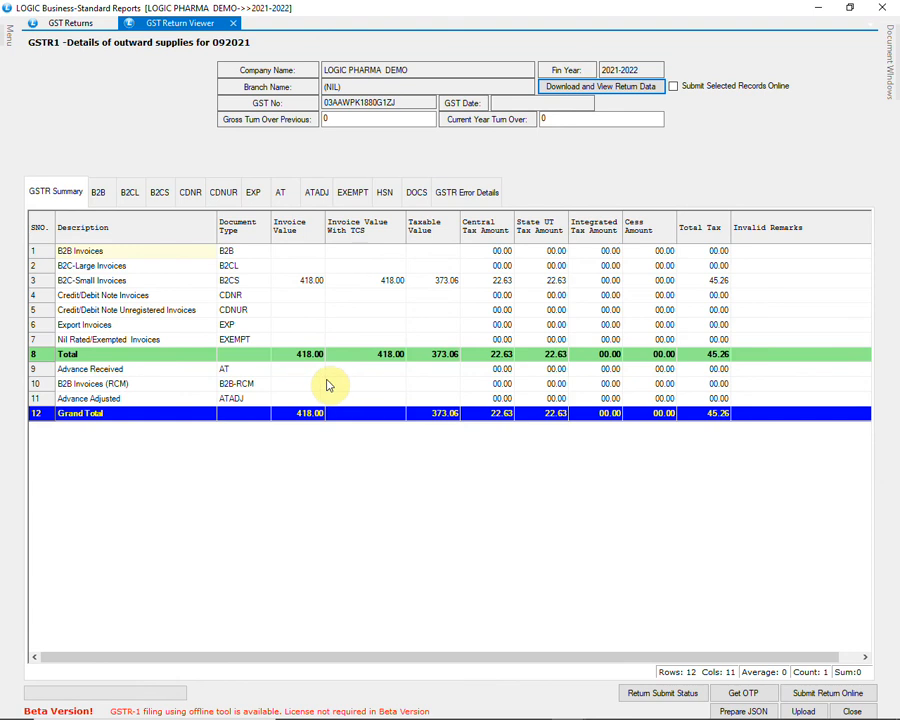
Examine the B2CS, export, CDNR and HSN-wise details and the summary of the GSTR-1 return, and close it.
left_click(159, 194)
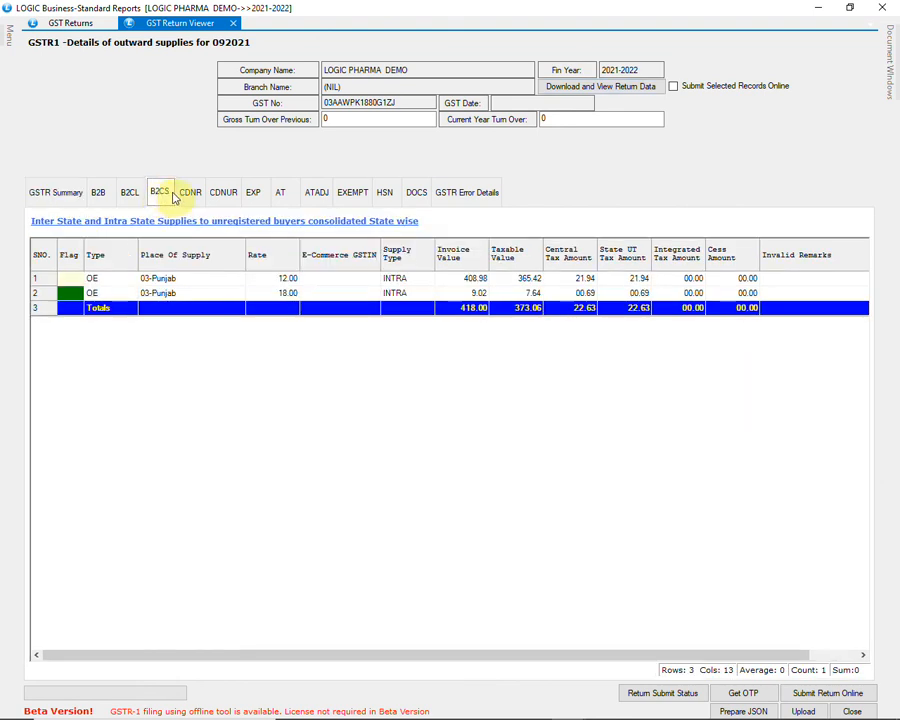
left_click(254, 192)
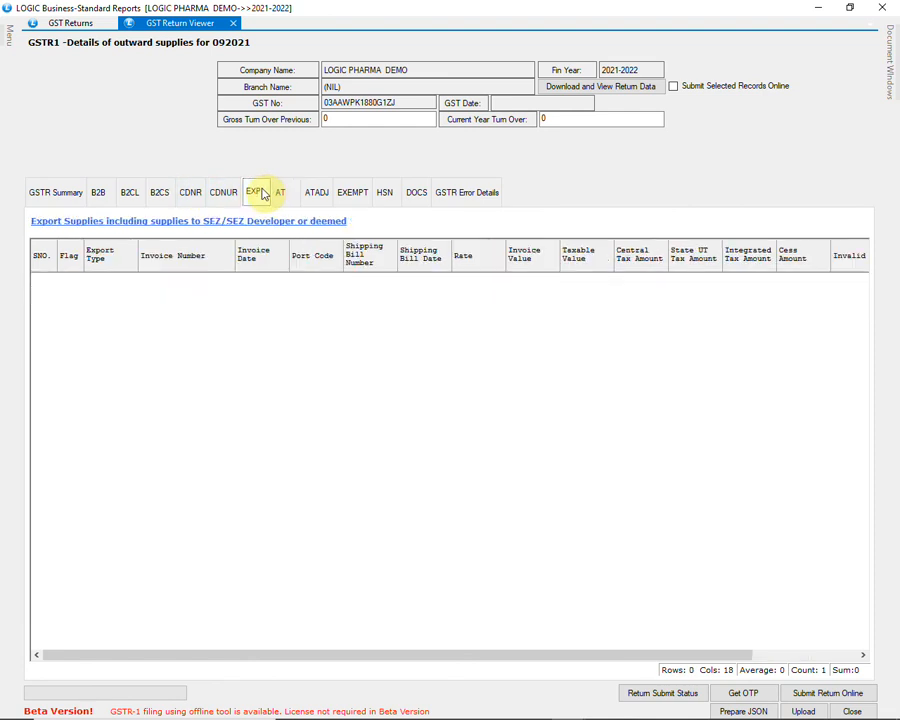
left_click(190, 193)
left_click(384, 194)
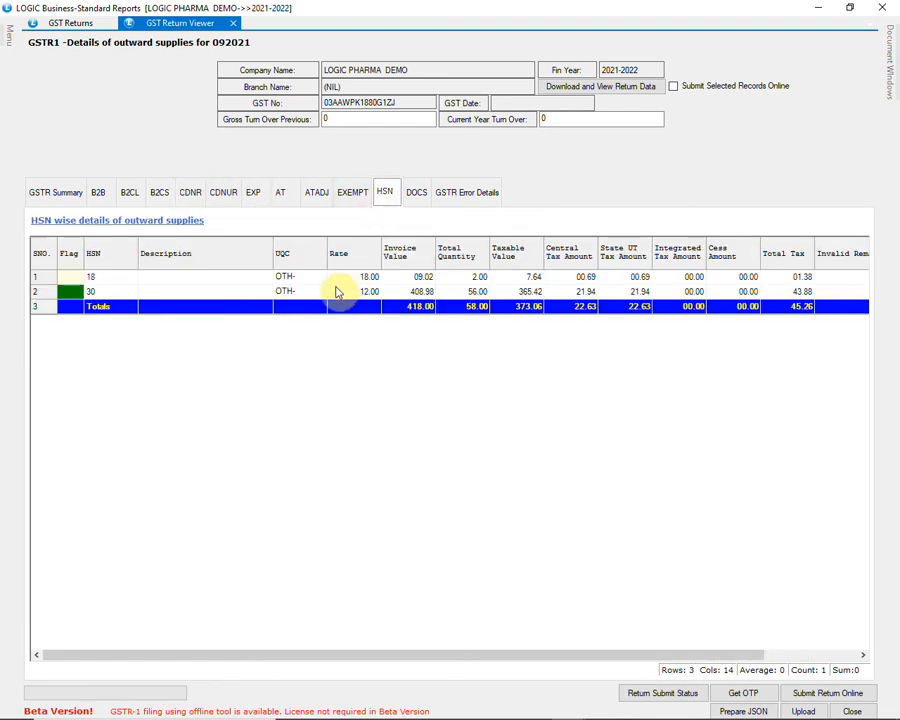
left_click(340, 279)
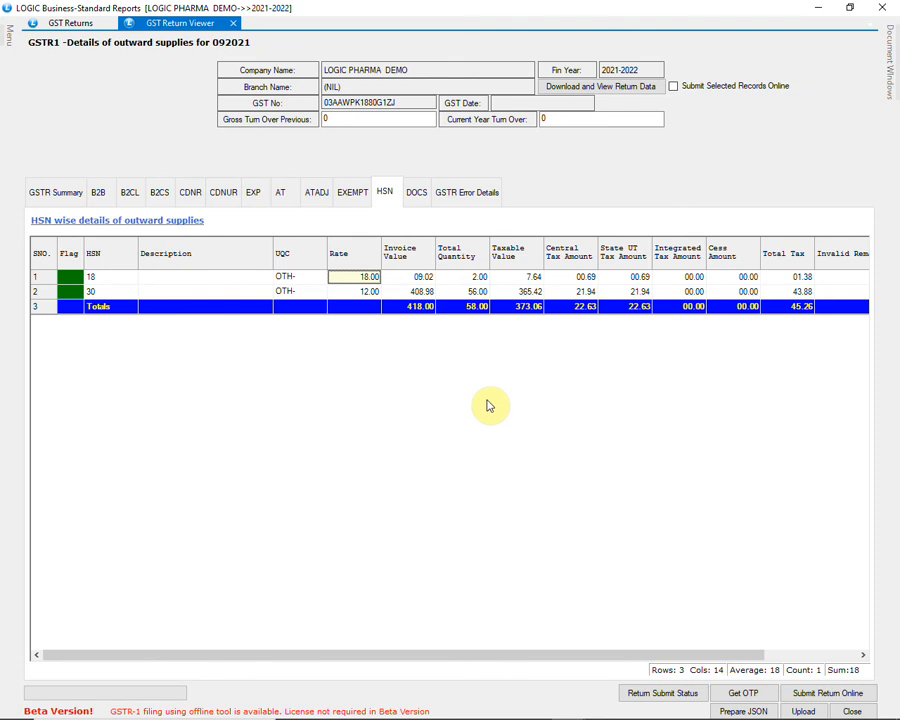
left_click(42, 196)
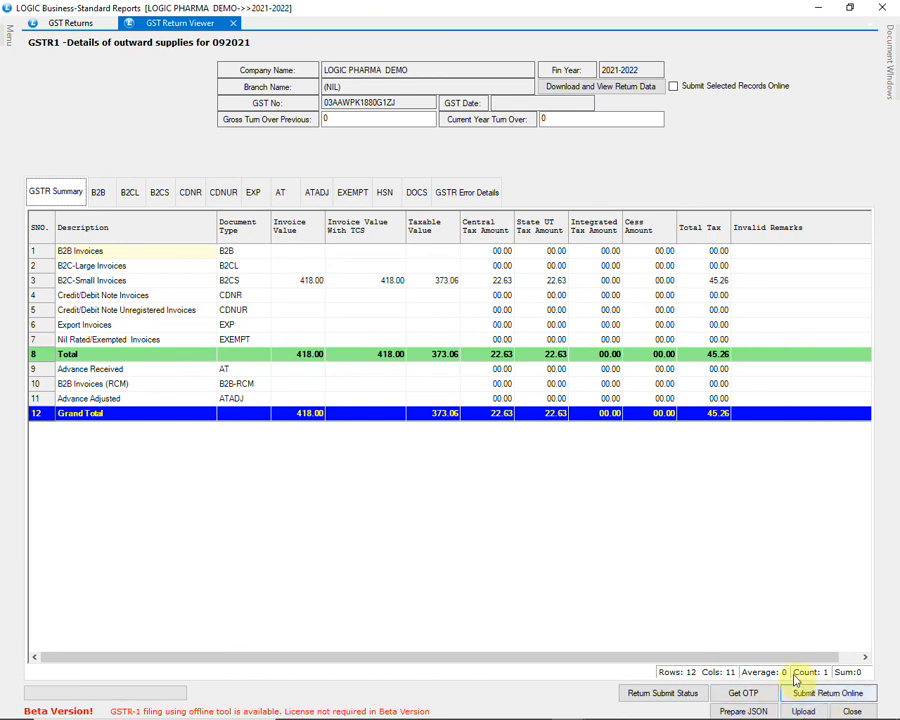
left_click(852, 712)
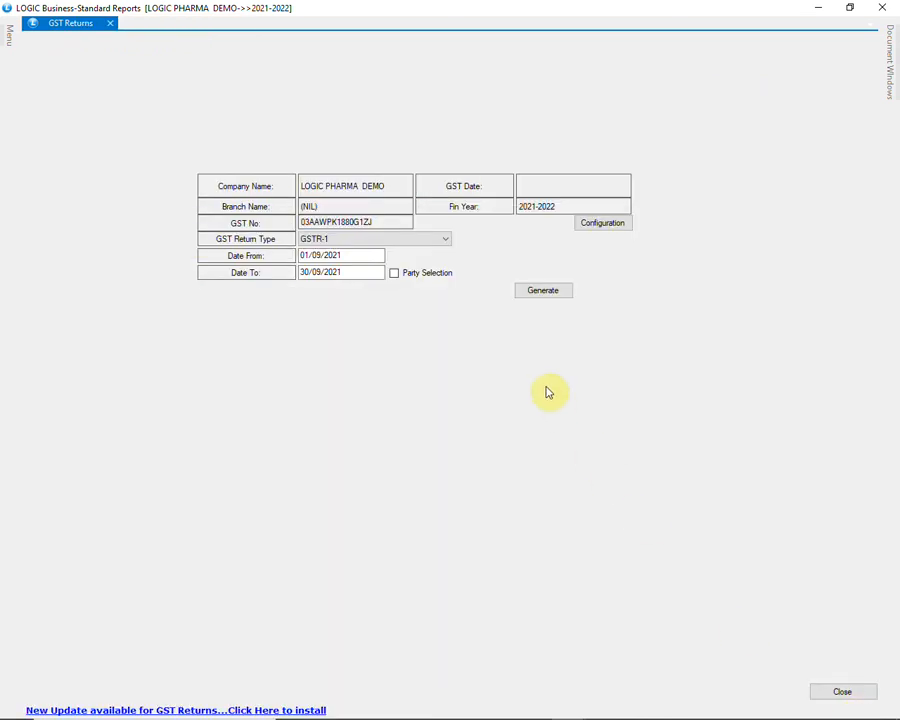
Generate the GSTR-2 return of inward supplies for the same September 2021 period.
left_click(446, 245)
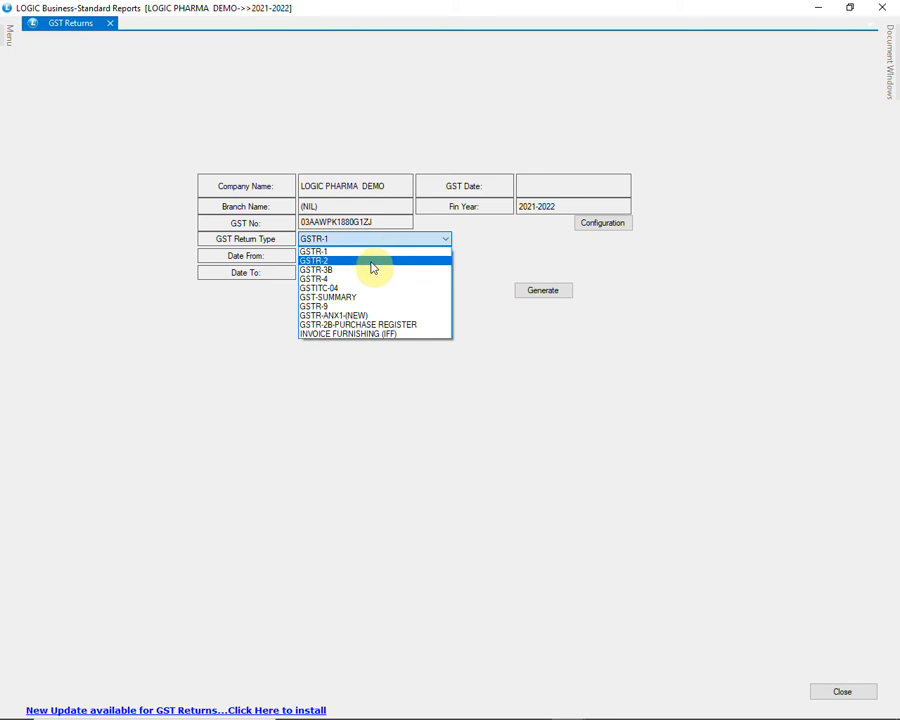
left_click(371, 262)
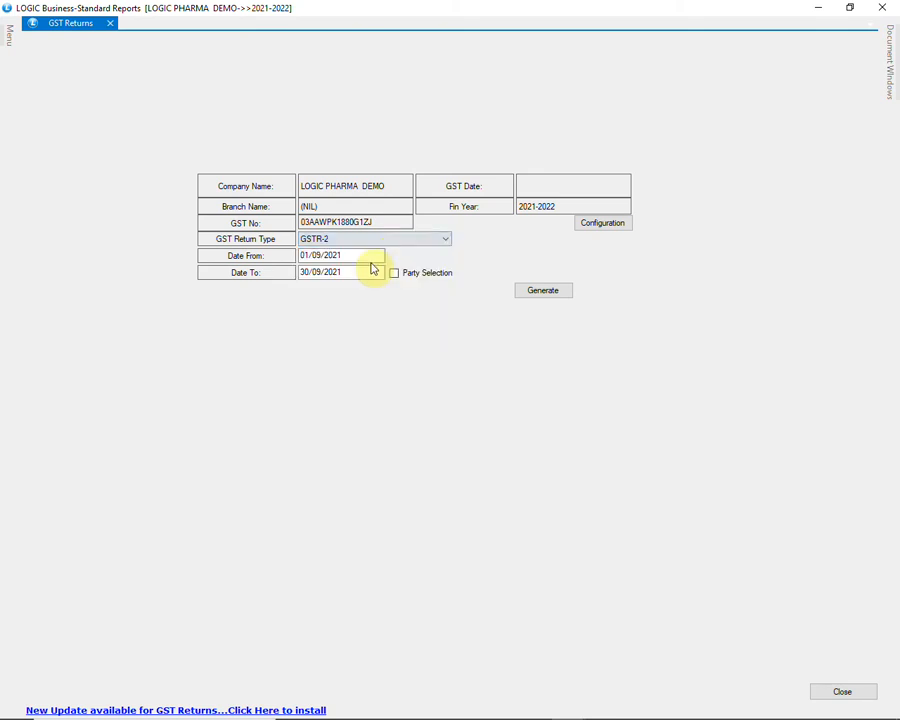
left_click(540, 291)
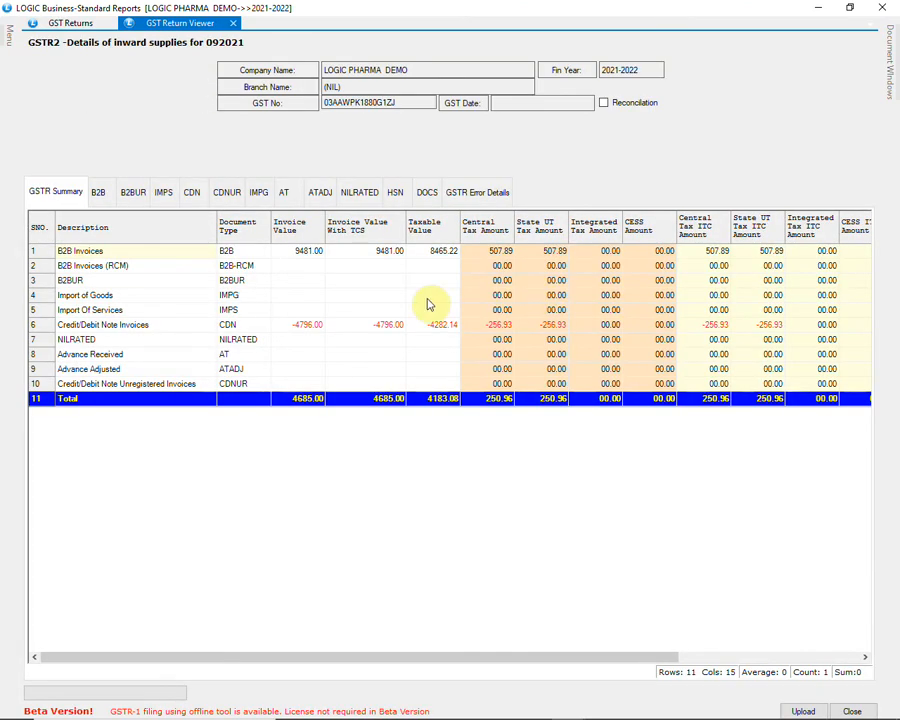
Examine the A.S.PHARMA purchase invoices, the B2BUR section and the debit note against invoice GSAS-1938 in the GSTR-2 return.
left_click(98, 192)
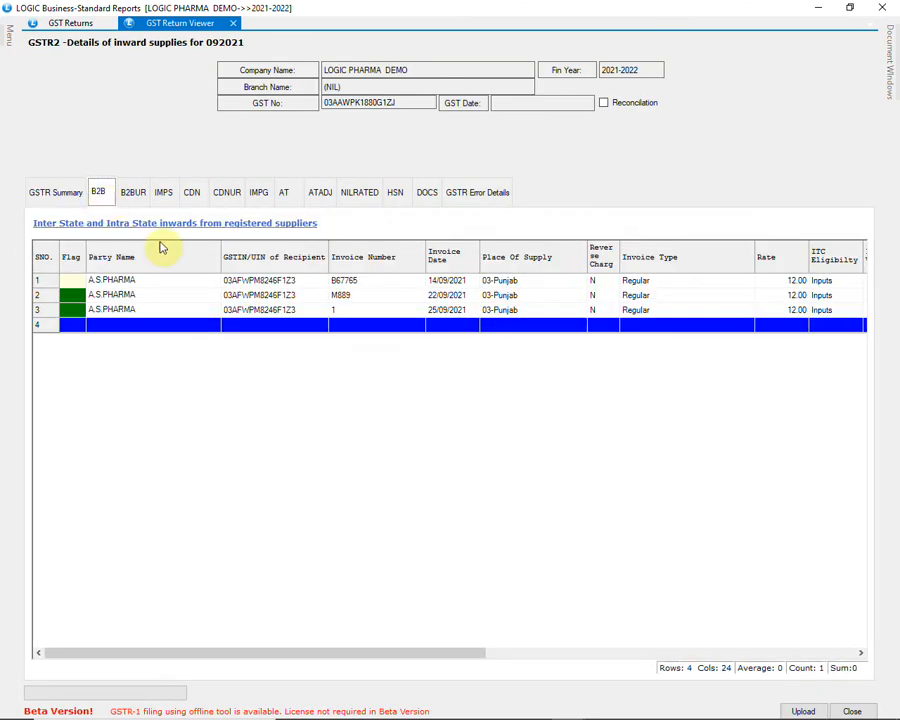
left_click(212, 283)
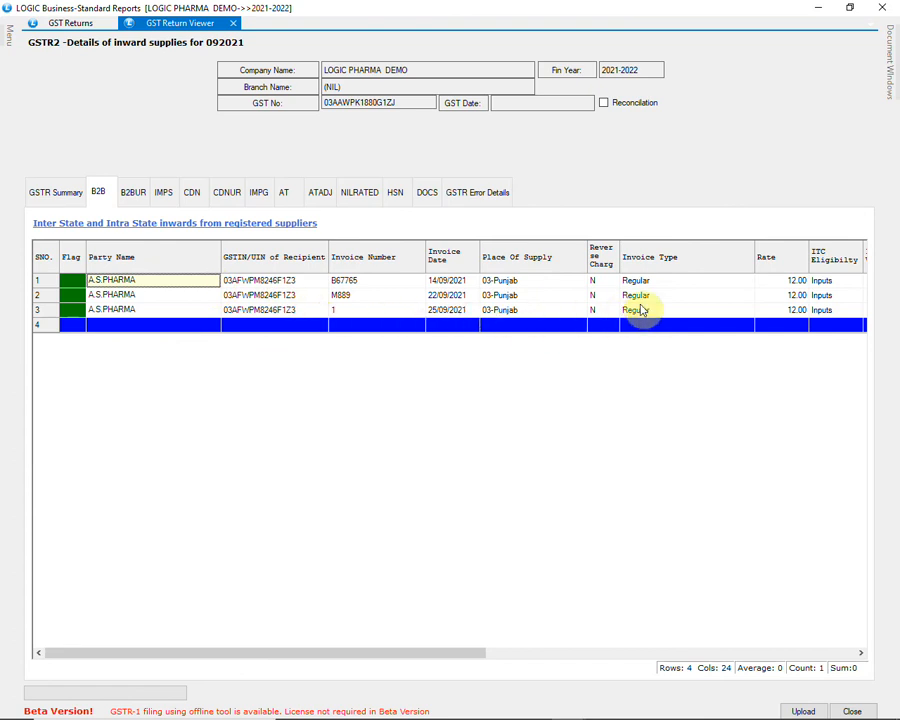
left_click(133, 192)
left_click(188, 192)
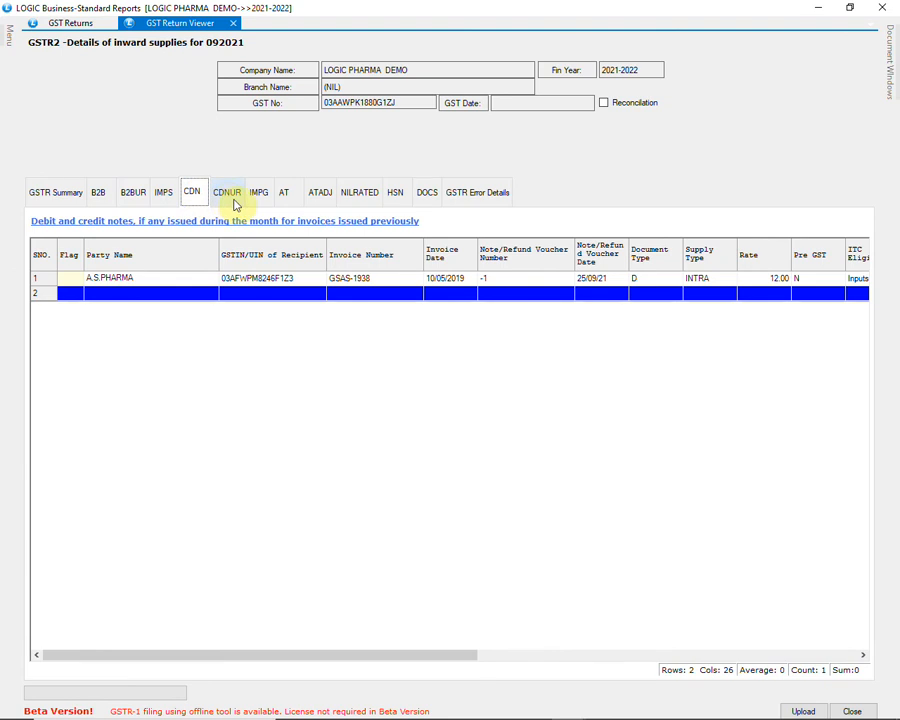
left_click(372, 281)
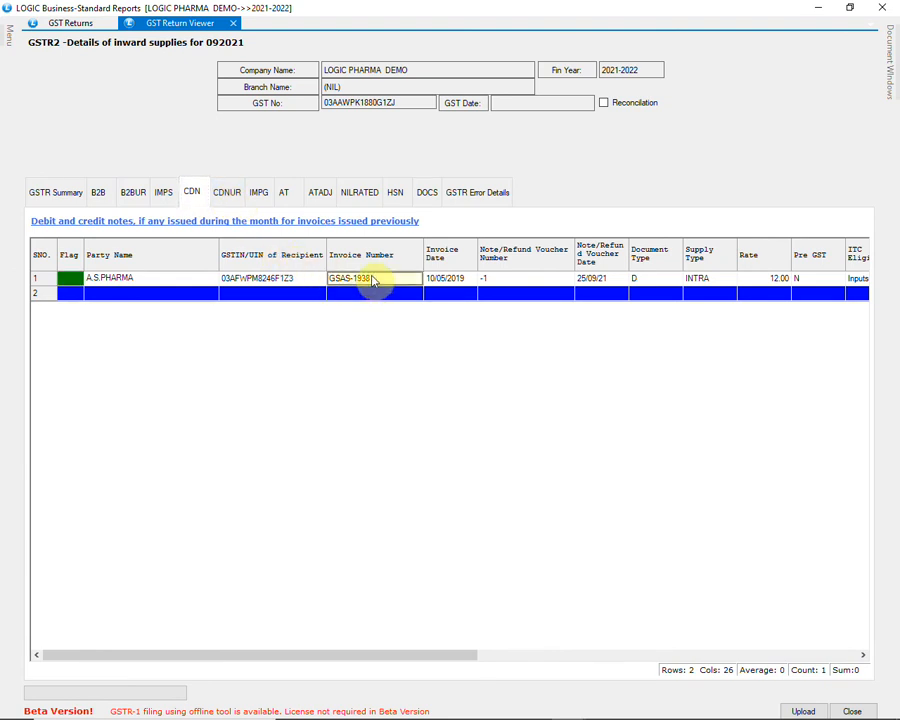
Examine the nil-rated and HSN sections of the GSTR-2 return and go back to its summary.
left_click(372, 191)
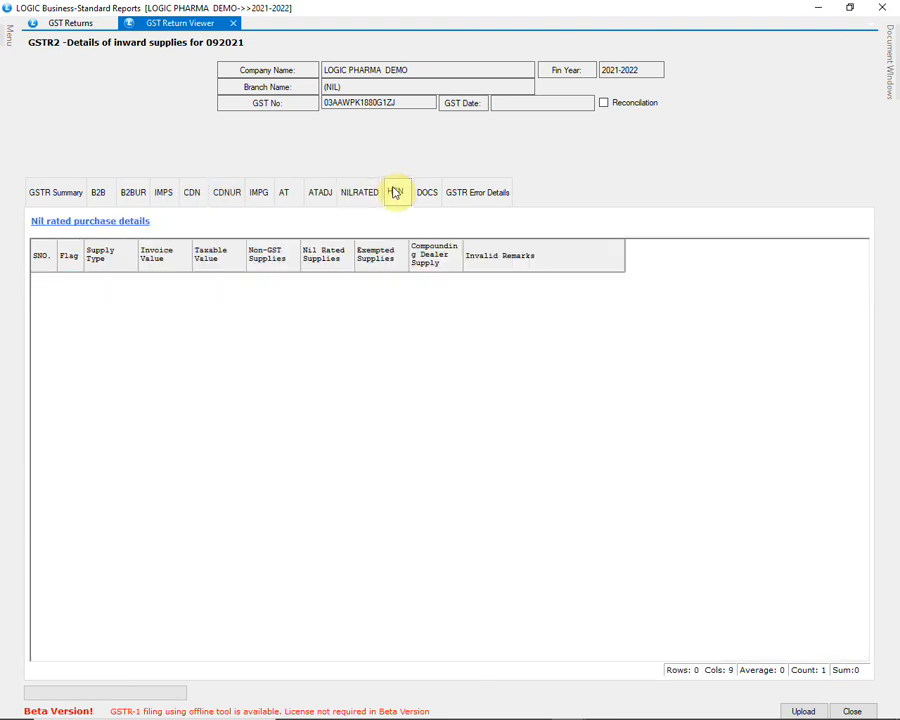
left_click(395, 192)
left_click(418, 277)
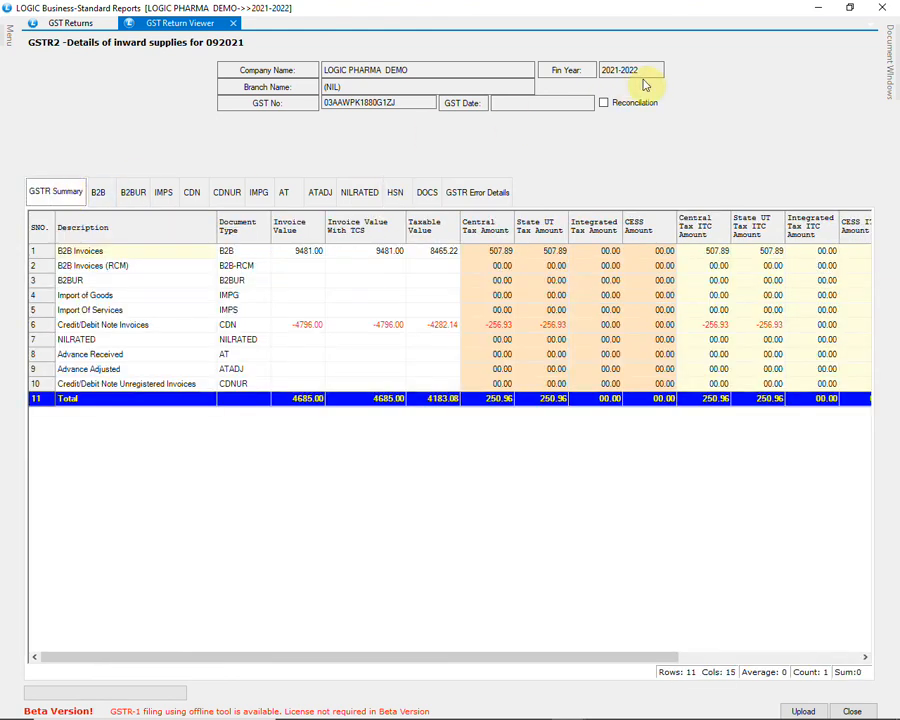
Enable reconciliation with the Json/Zip source, open the GSTR2A file selection and cancel it without choosing a file.
left_click(627, 104)
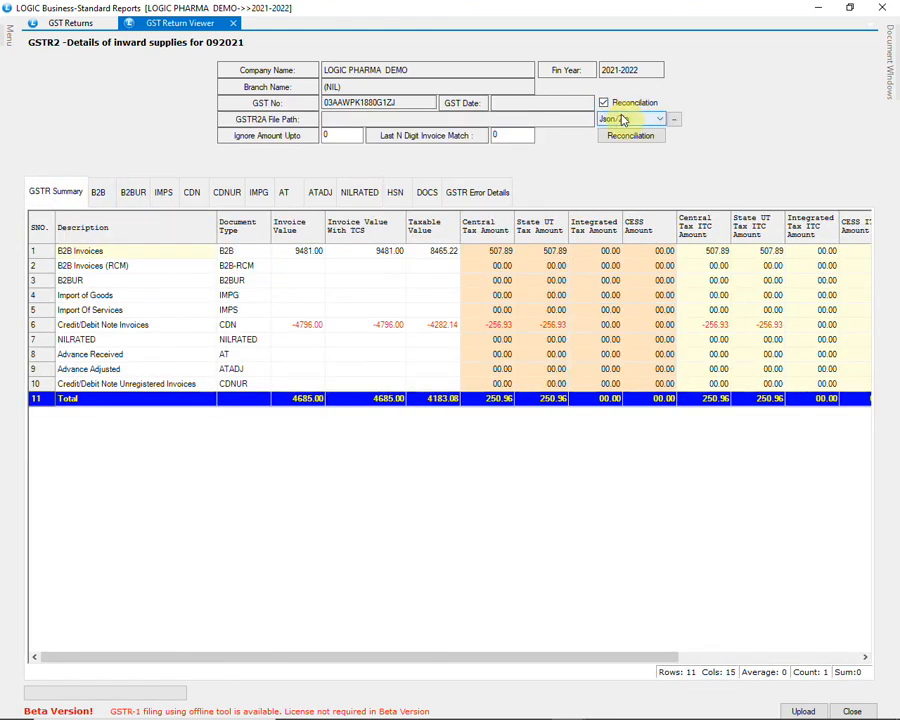
left_click(627, 118)
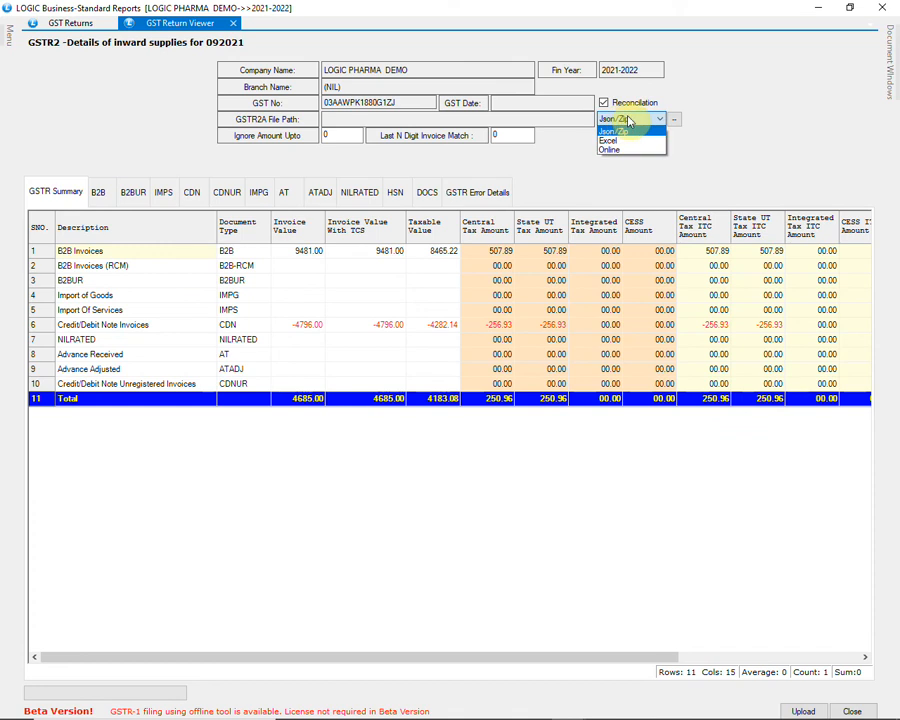
left_click(628, 120)
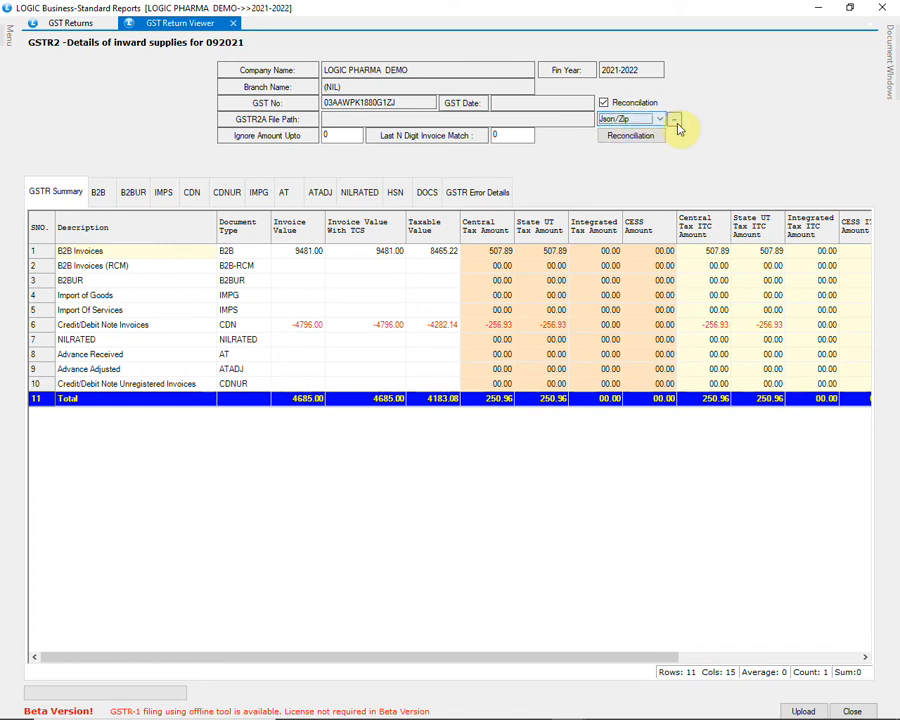
left_click(675, 121)
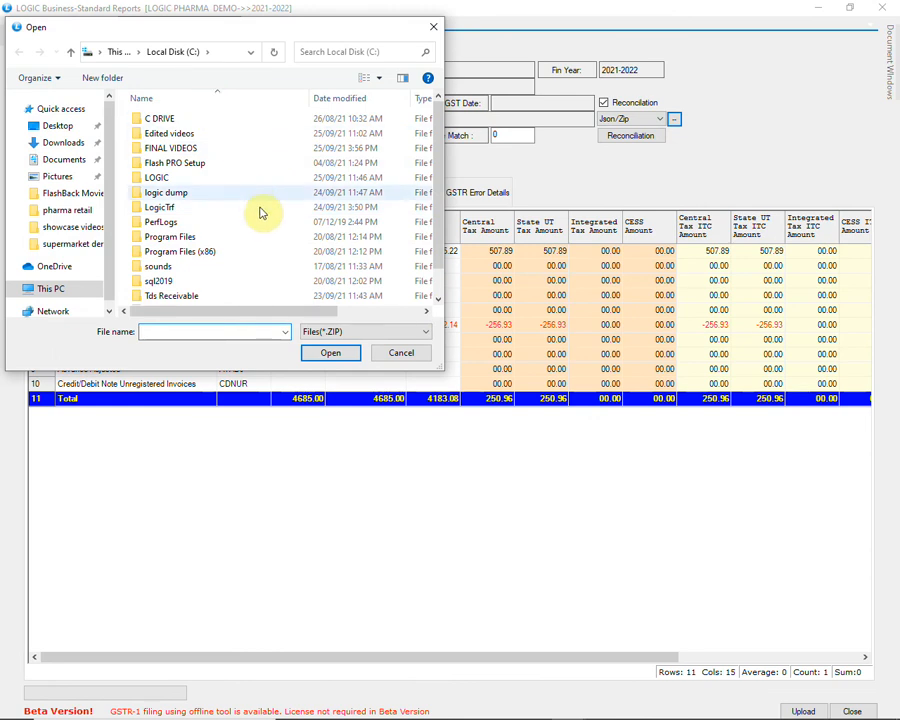
left_click(399, 352)
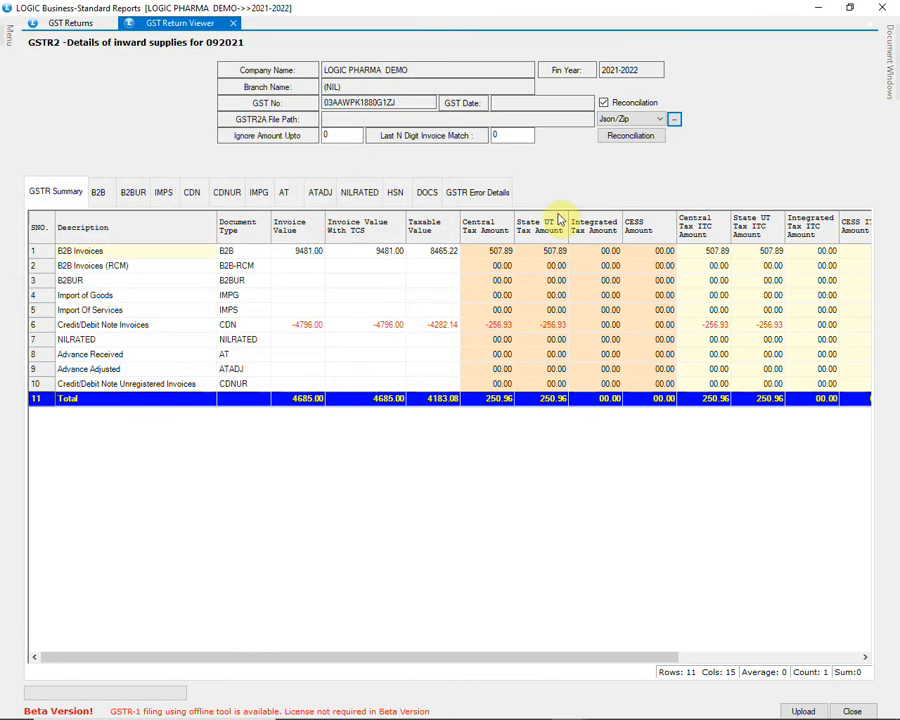
Switch the reconciliation source to Excel, open the GSTR2A file selection and cancel it without choosing a file.
left_click(628, 119)
left_click(608, 142)
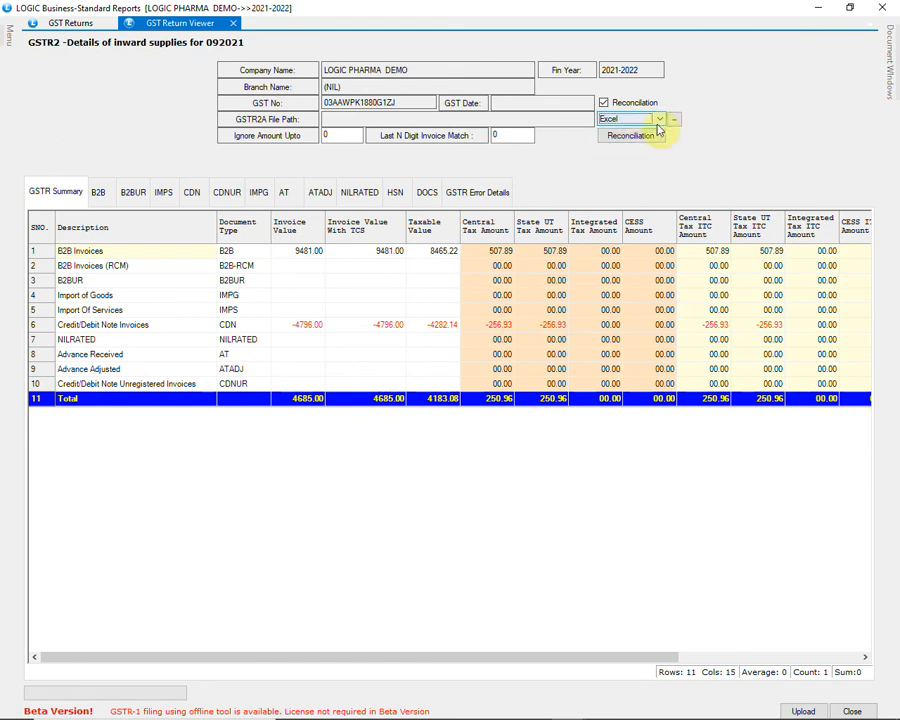
left_click(674, 119)
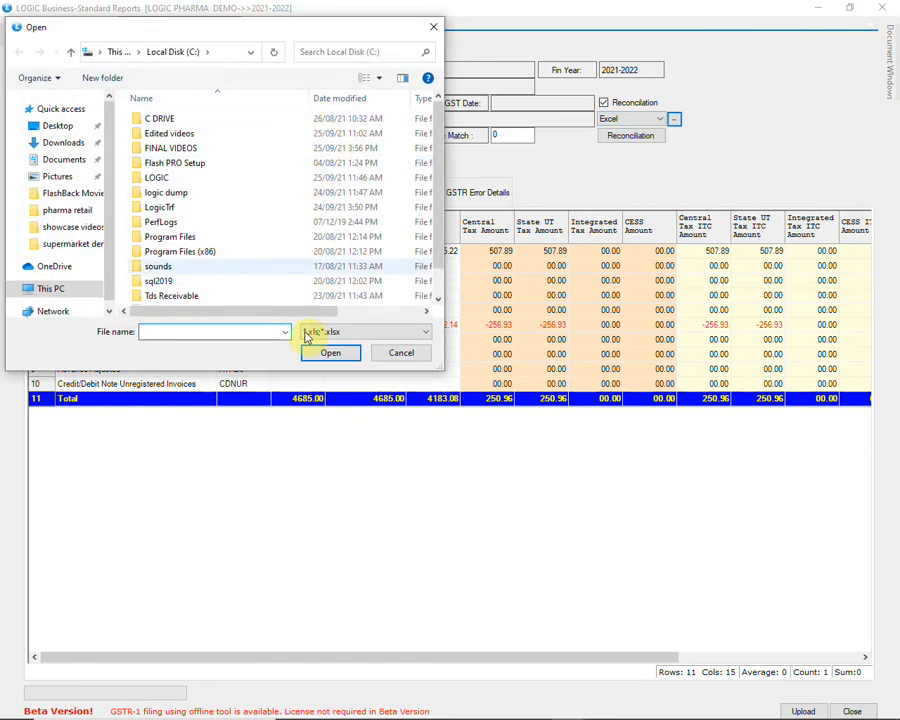
left_click(404, 354)
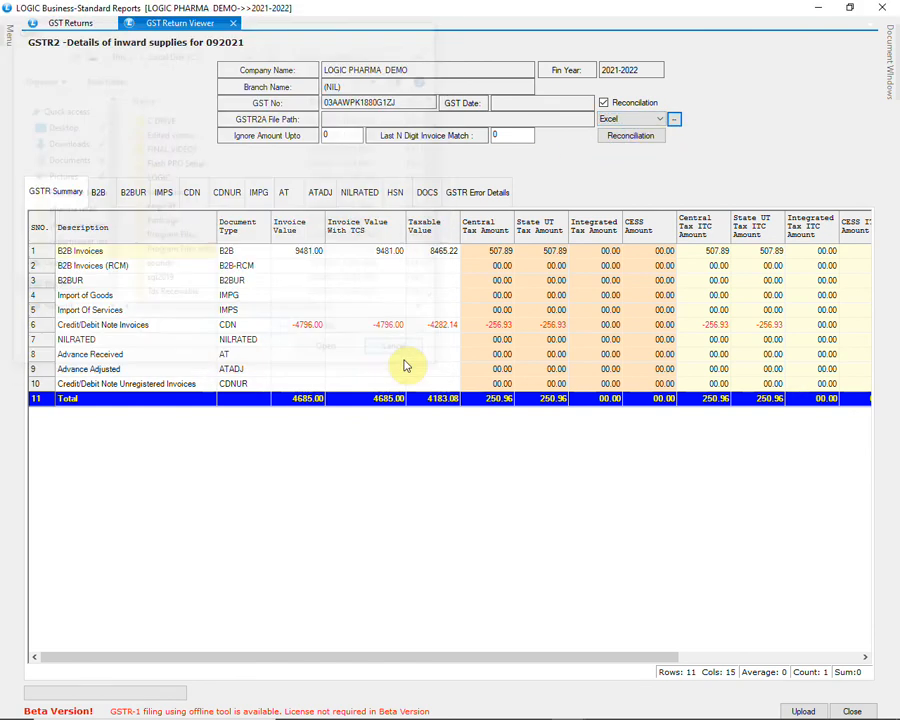
Set the GSTR2A reconciliation source to Online and close the GSTR-2 return.
left_click(616, 119)
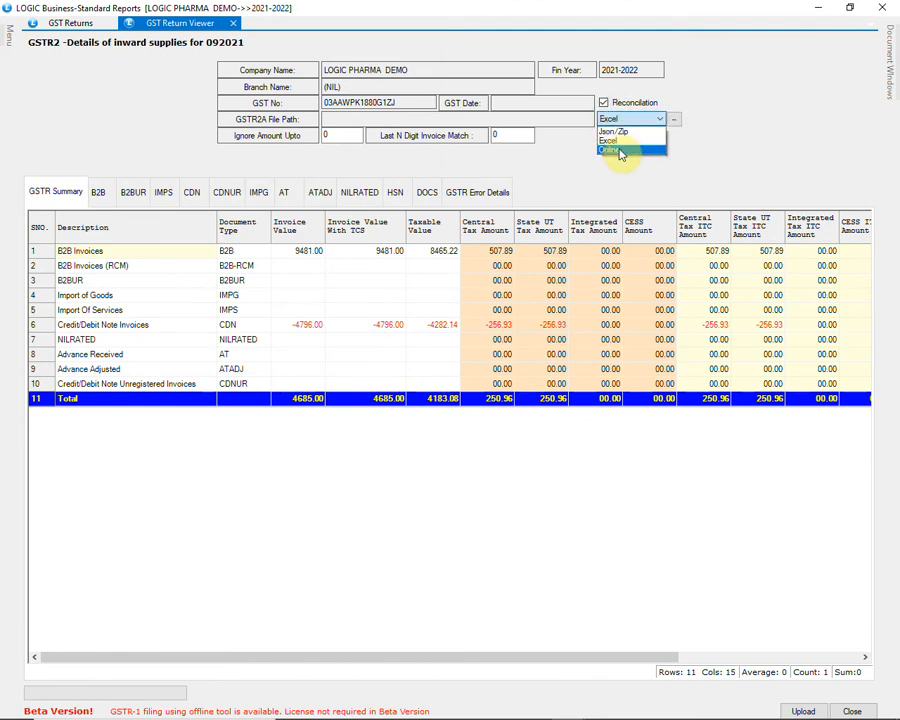
left_click(618, 146)
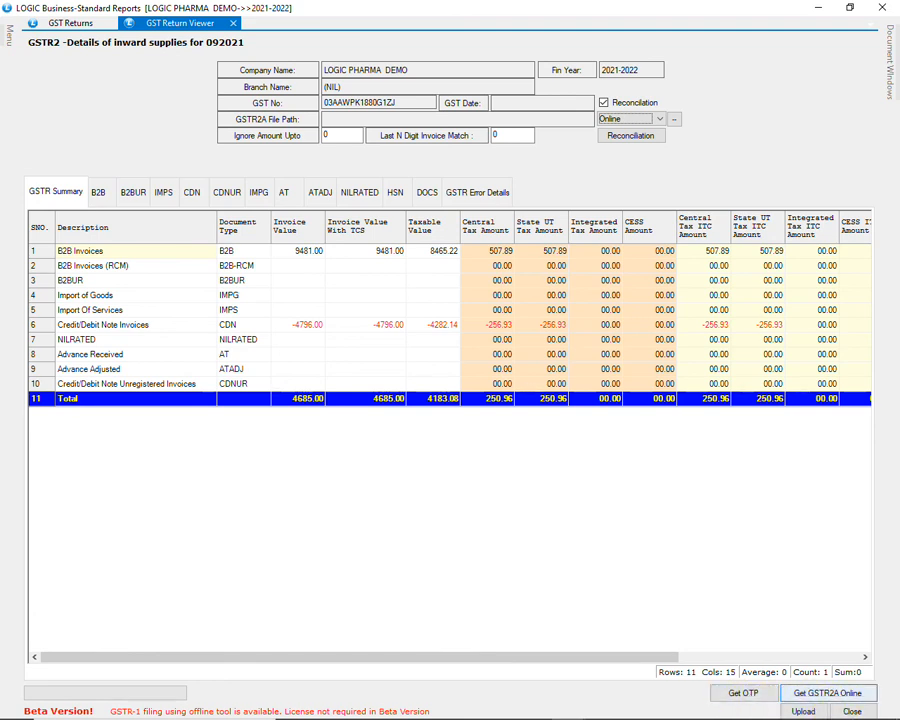
left_click(860, 709)
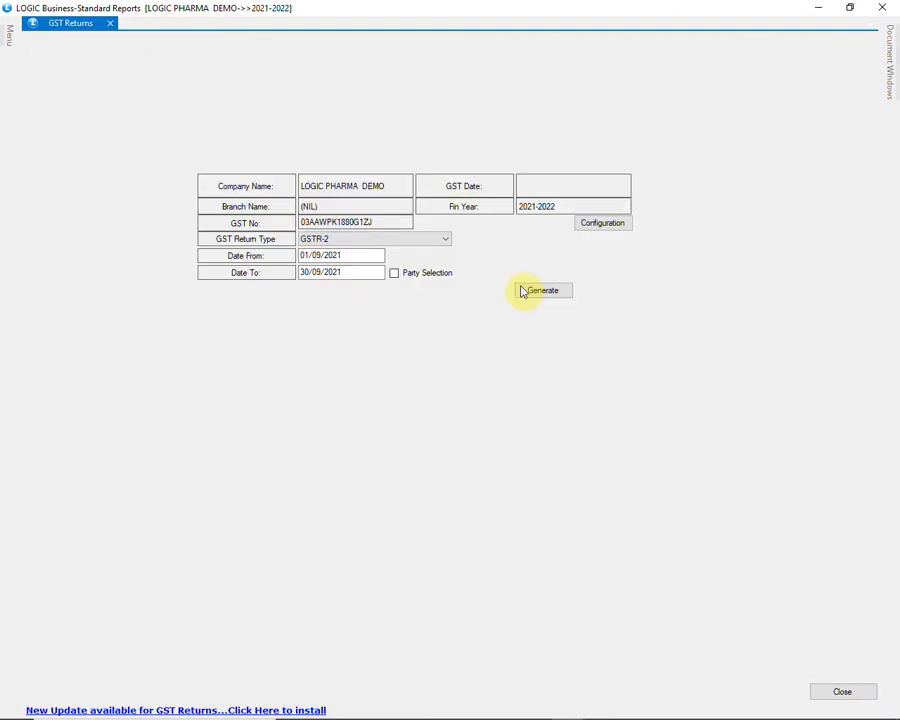
Generate the GSTR-3B return for the period 01/09/2021 to 30/09/2021.
left_click(441, 240)
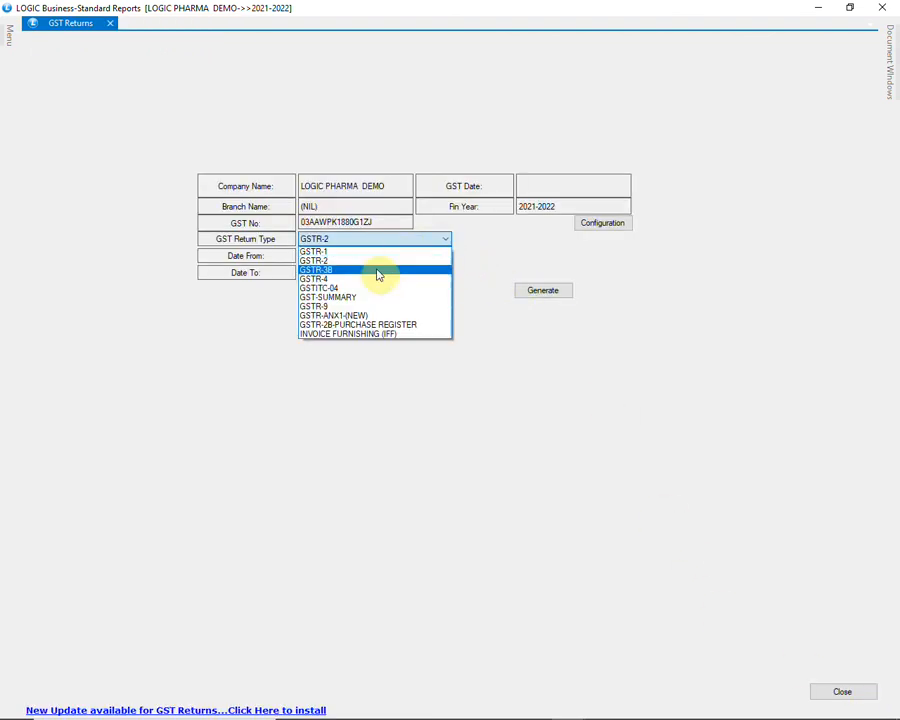
left_click(377, 276)
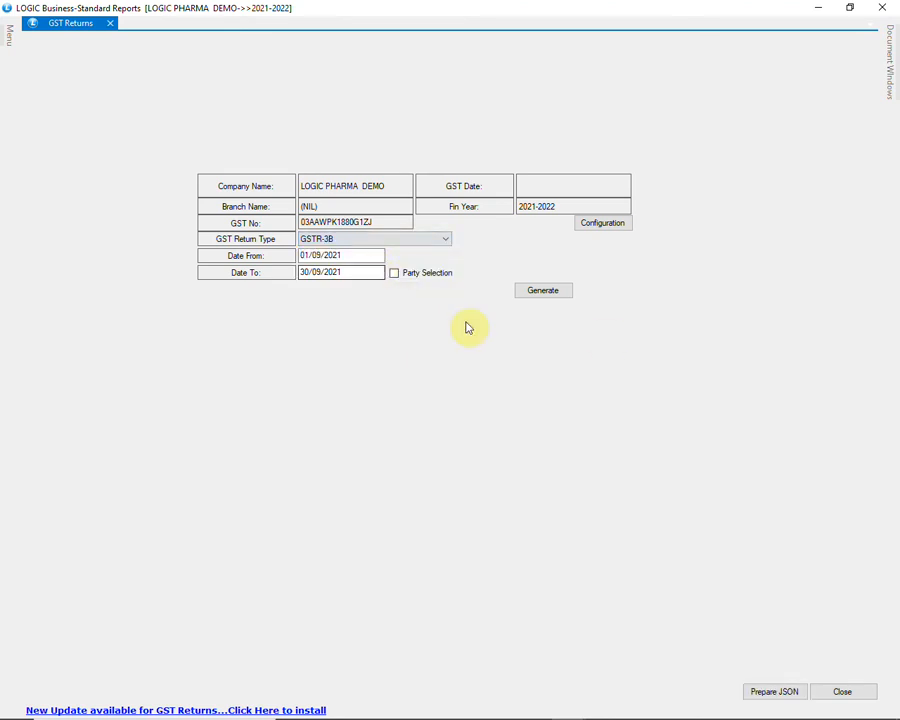
left_click(553, 289)
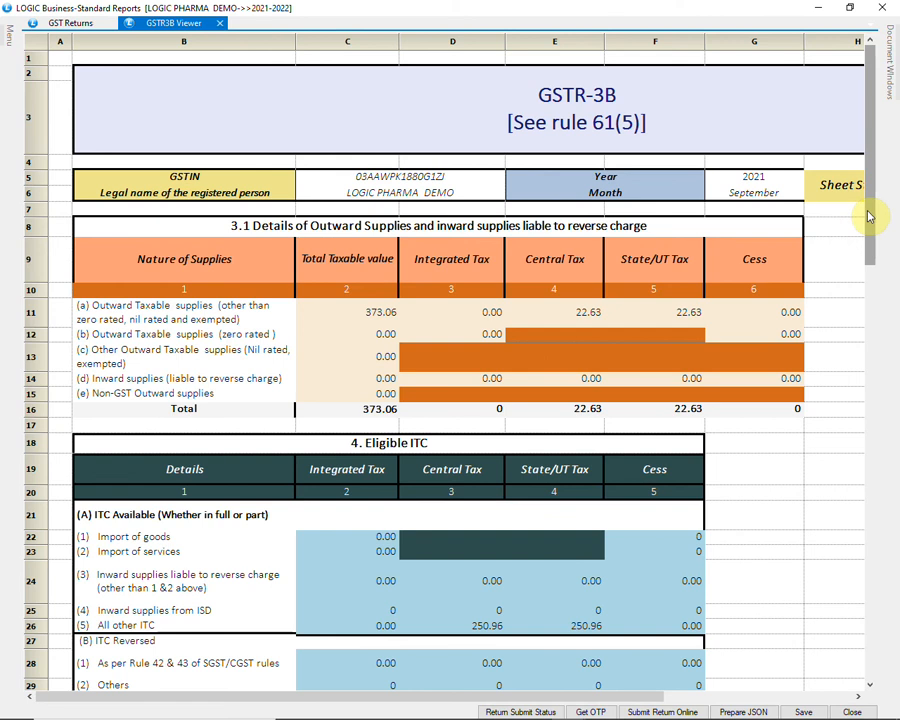
Examine the outward supplies, eligible ITC, exempt supplies, interest and inter-state supply sections of the GSTR-3B return, and close it.
left_click_drag(869, 216, 868, 315)
scroll(824, 303, "down", 2)
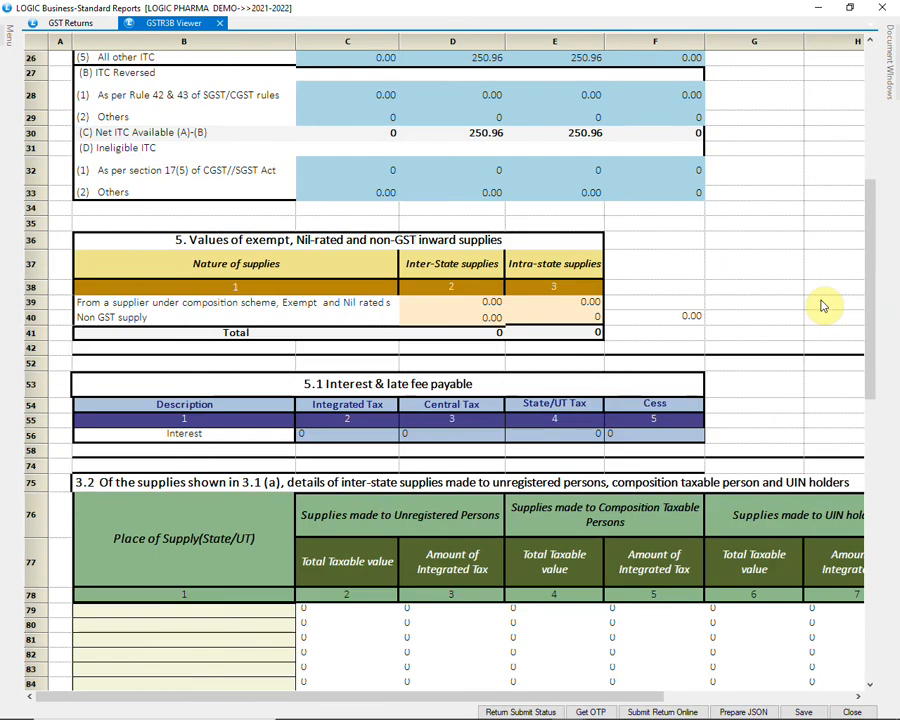
scroll(822, 306, "down", 3)
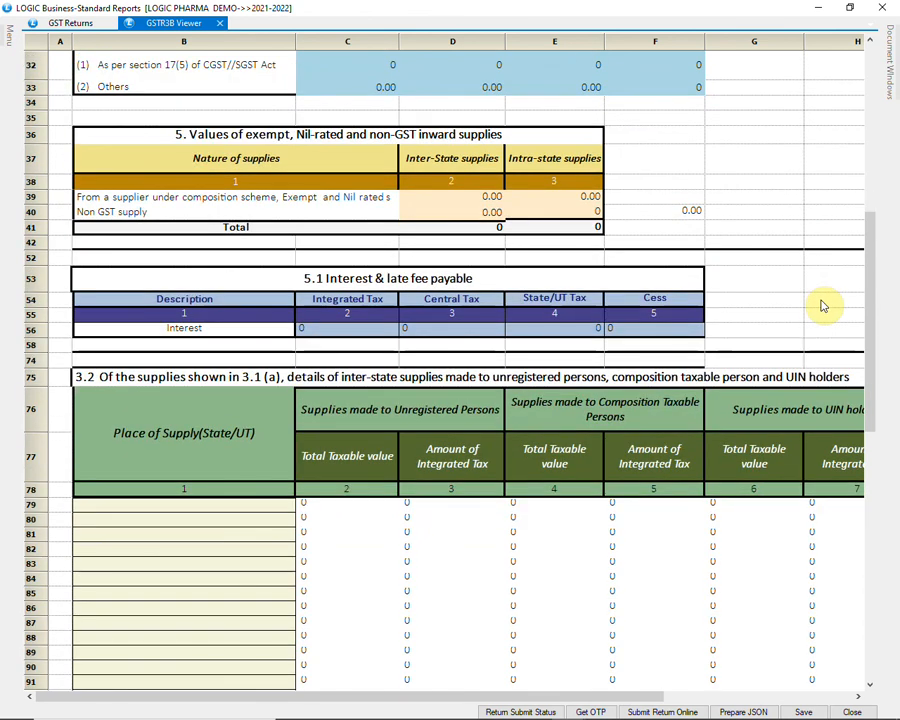
scroll(822, 306, "down", 5)
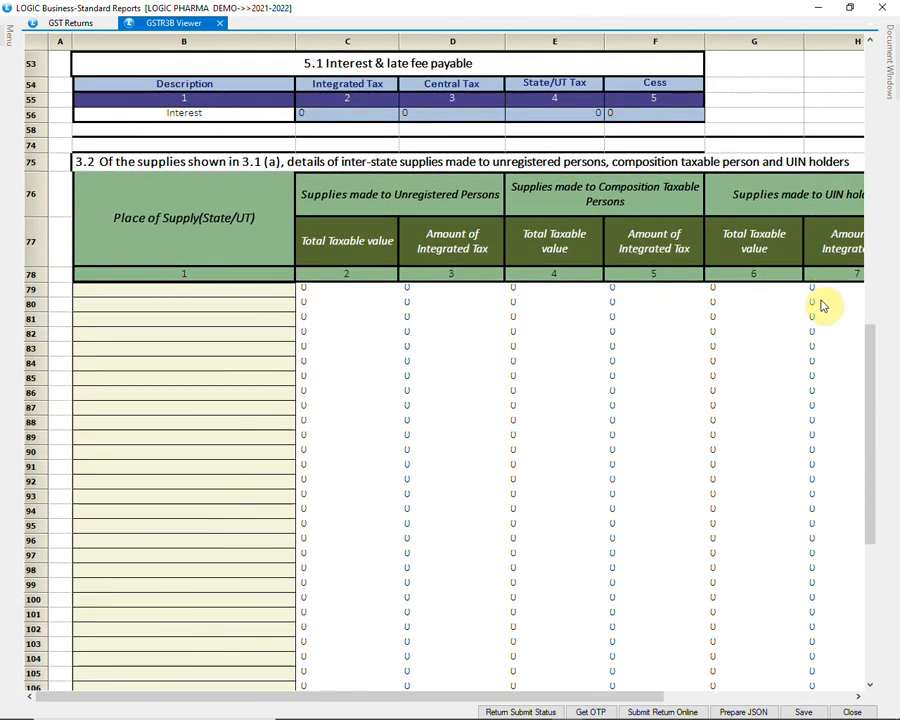
scroll(822, 306, "down", 2)
scroll(818, 302, "up", 7)
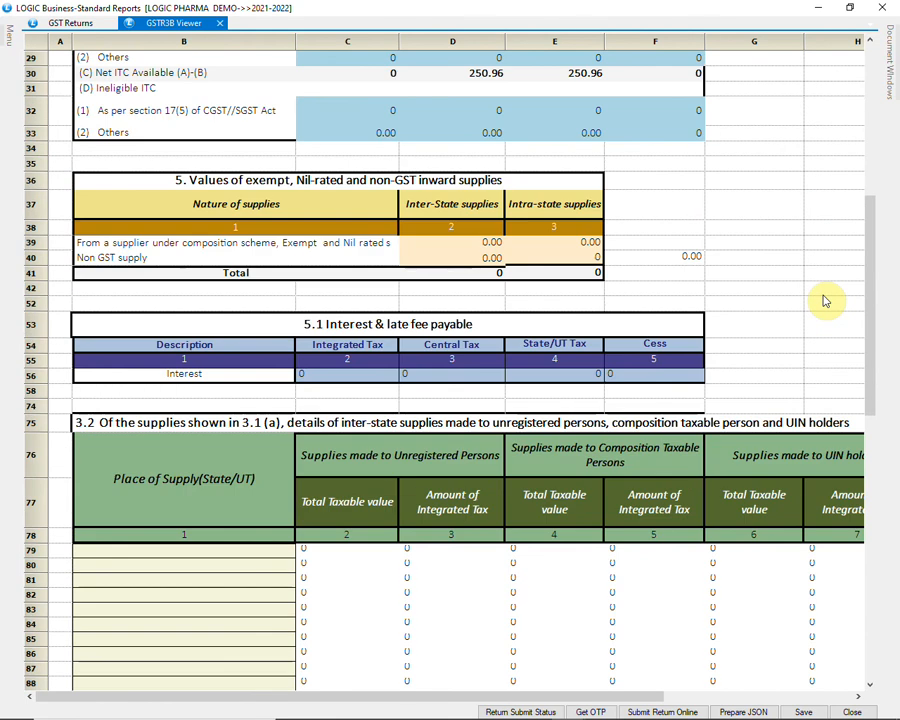
scroll(825, 301, "up", 4)
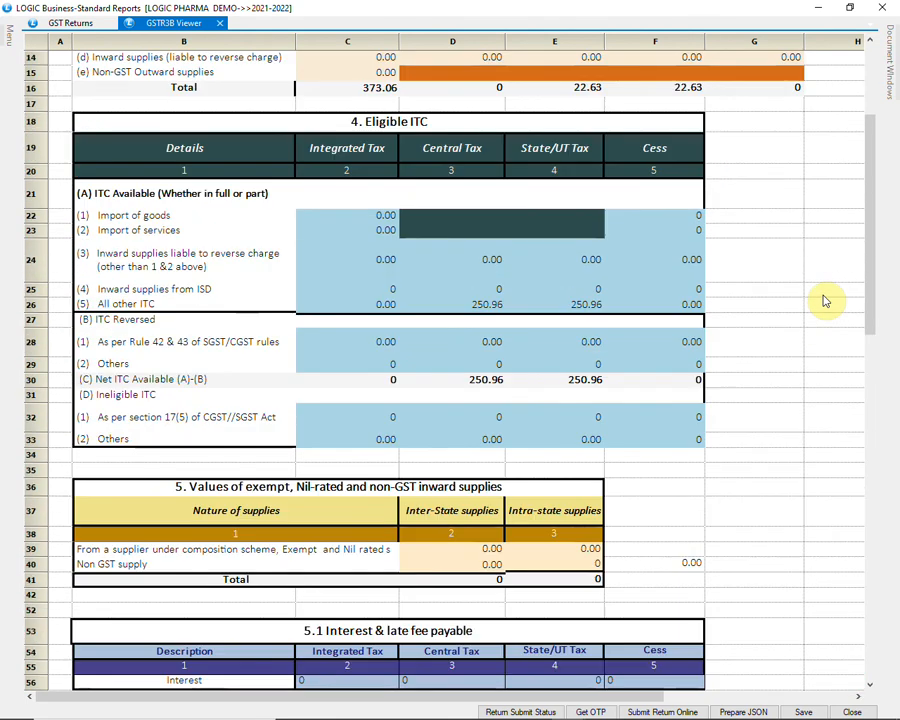
scroll(120, 434, "up", 2)
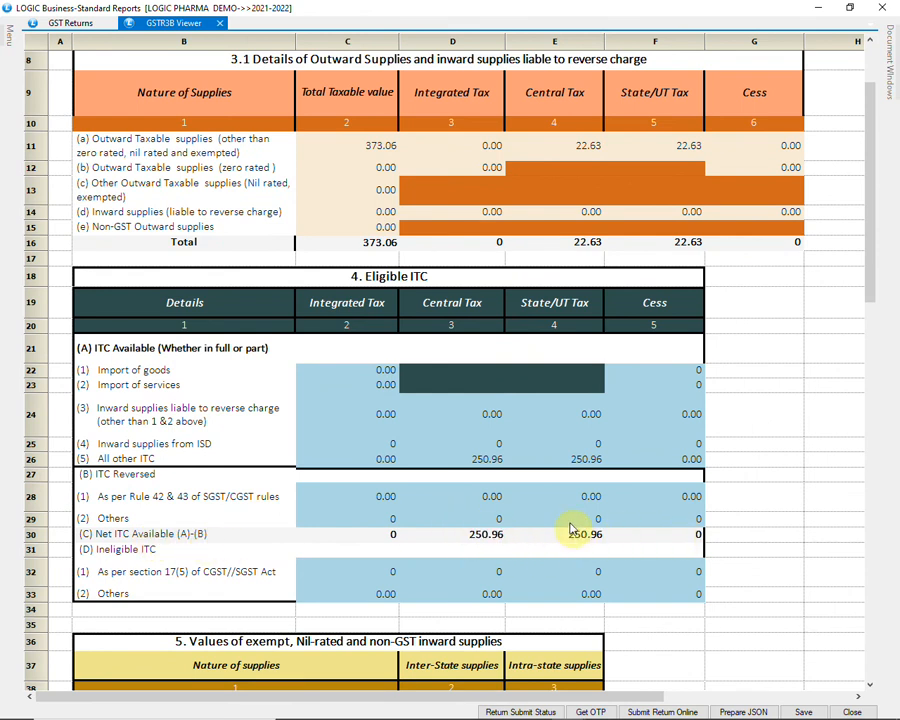
scroll(504, 490, "up", 3)
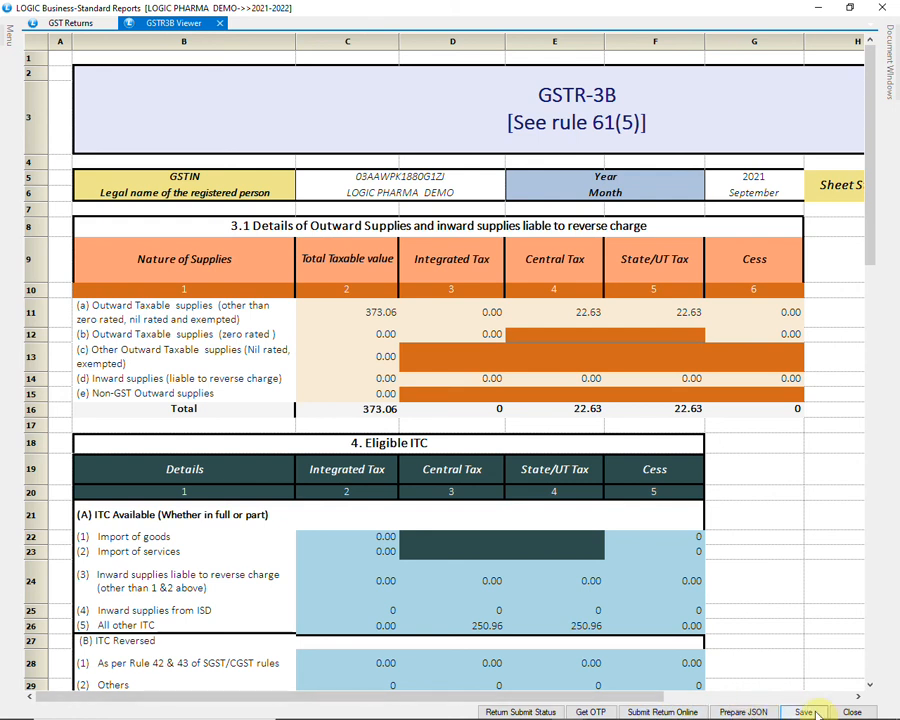
left_click(869, 712)
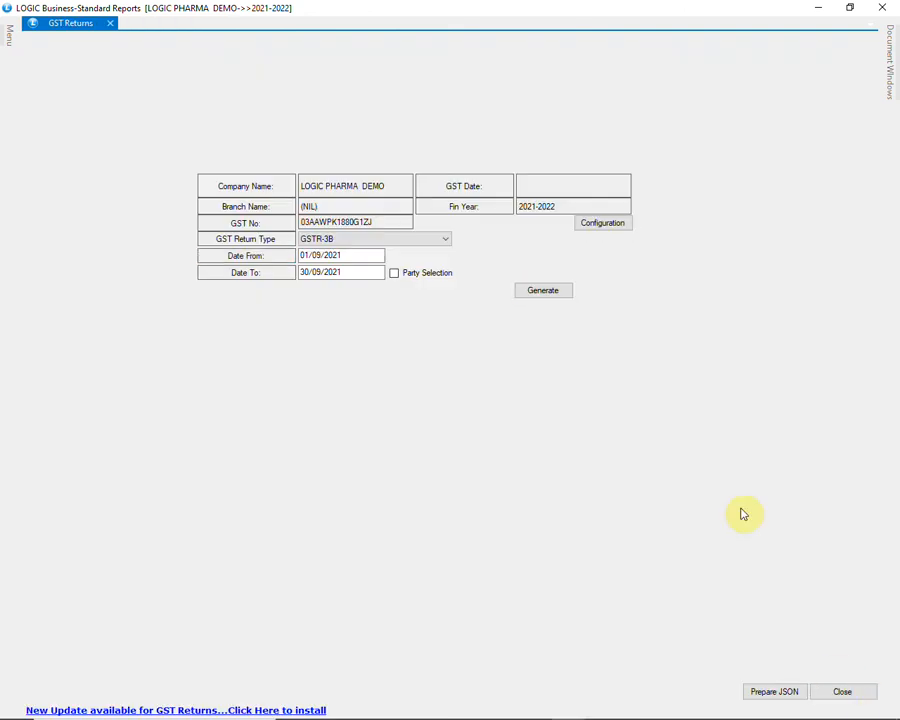
left_click(386, 237)
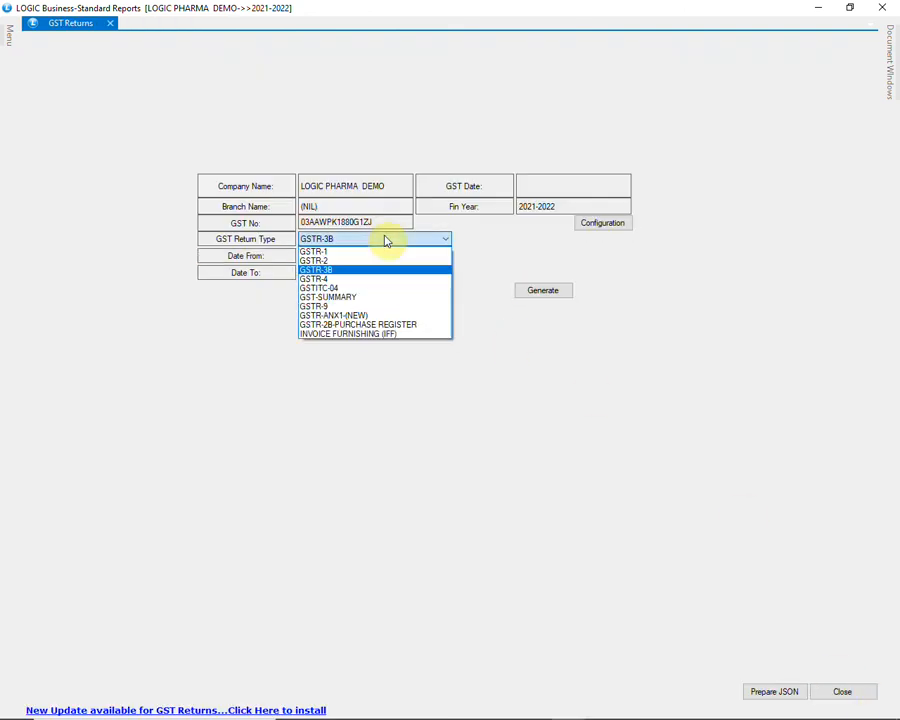
left_click(393, 351)
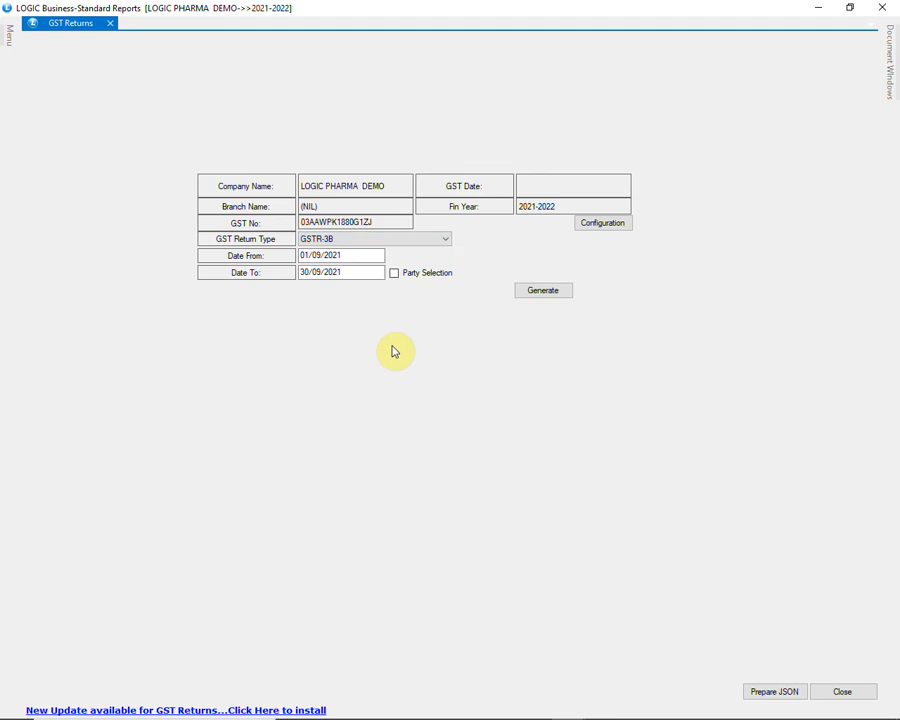